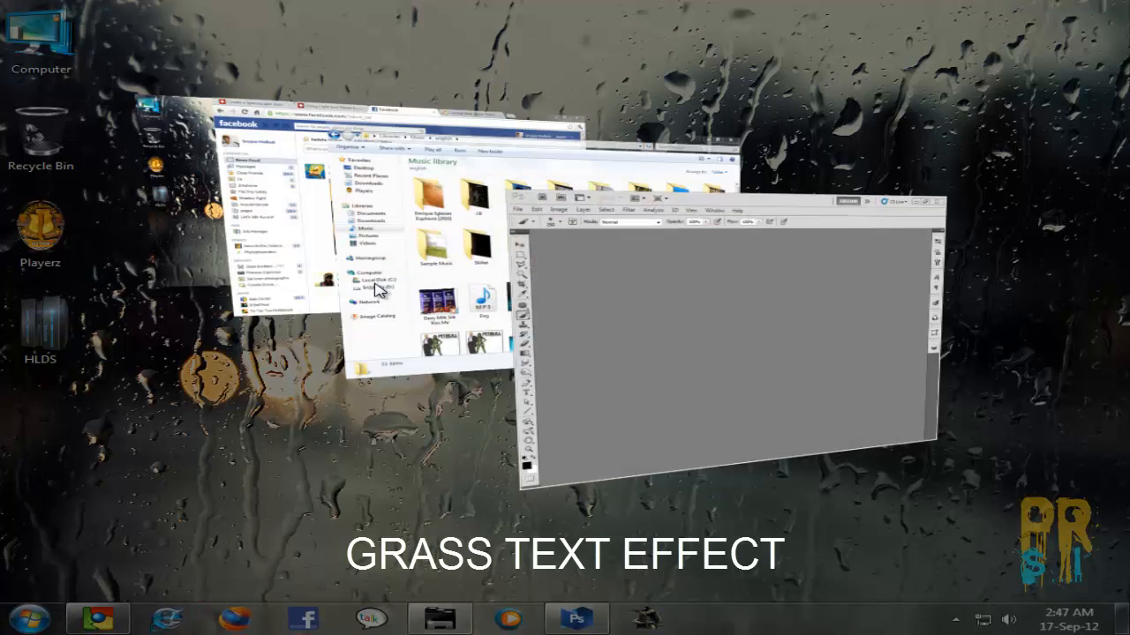
Switch to Photoshop and create a 1920 × 1200 px, 300 pixels/inch RGB document with white background named "grass text effect".
key("Return")
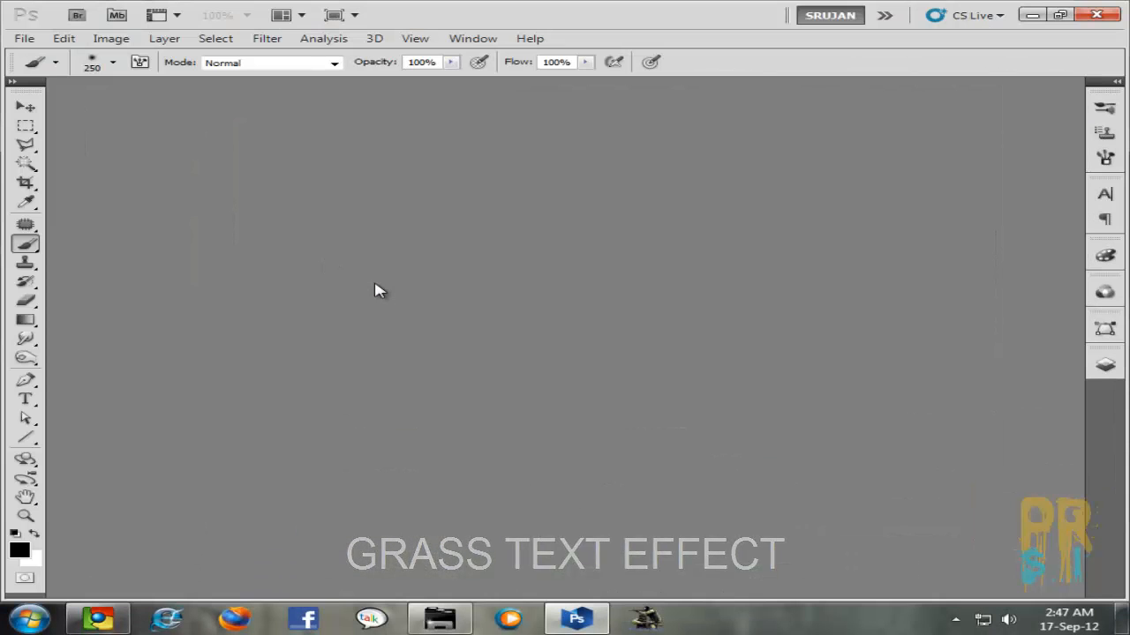
left_click(24, 38)
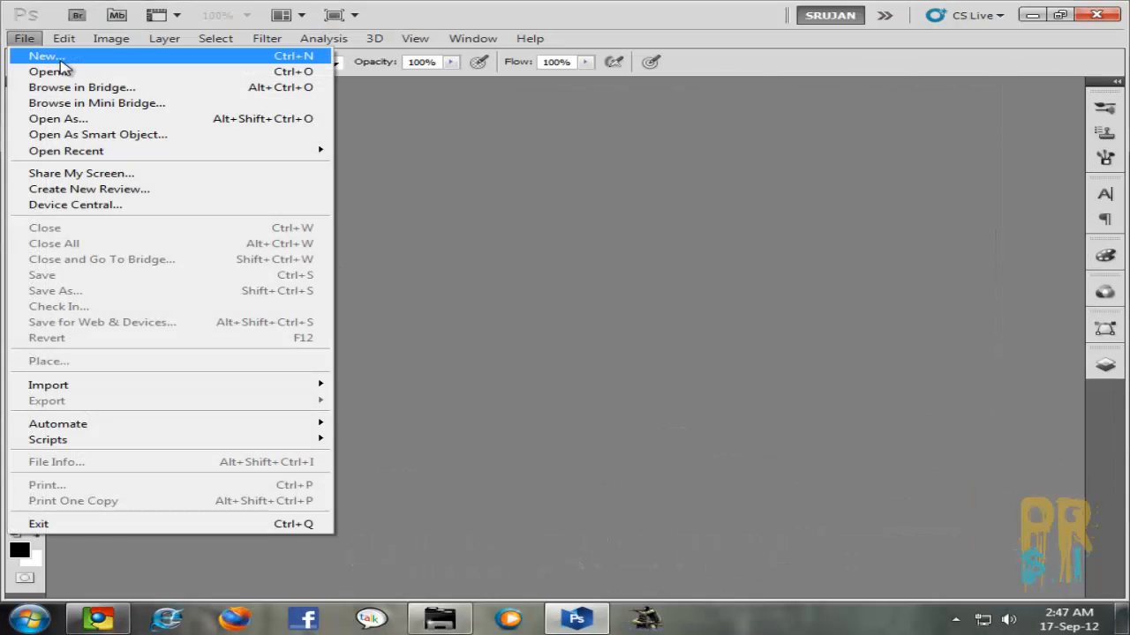
left_click(61, 61)
type("grass text effect")
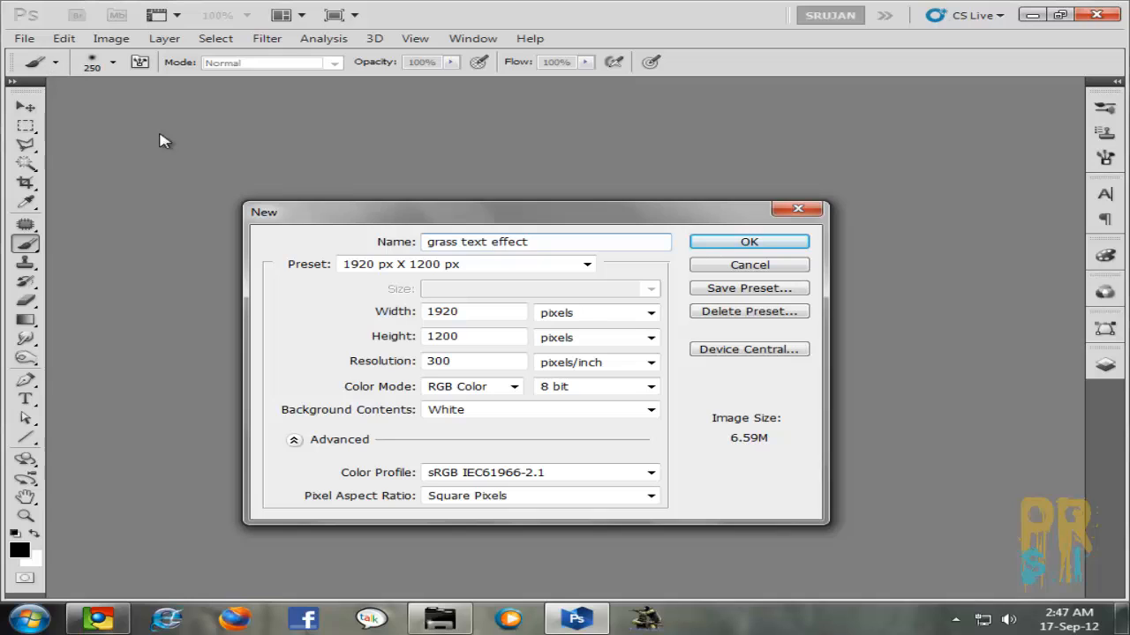
key("Tab")
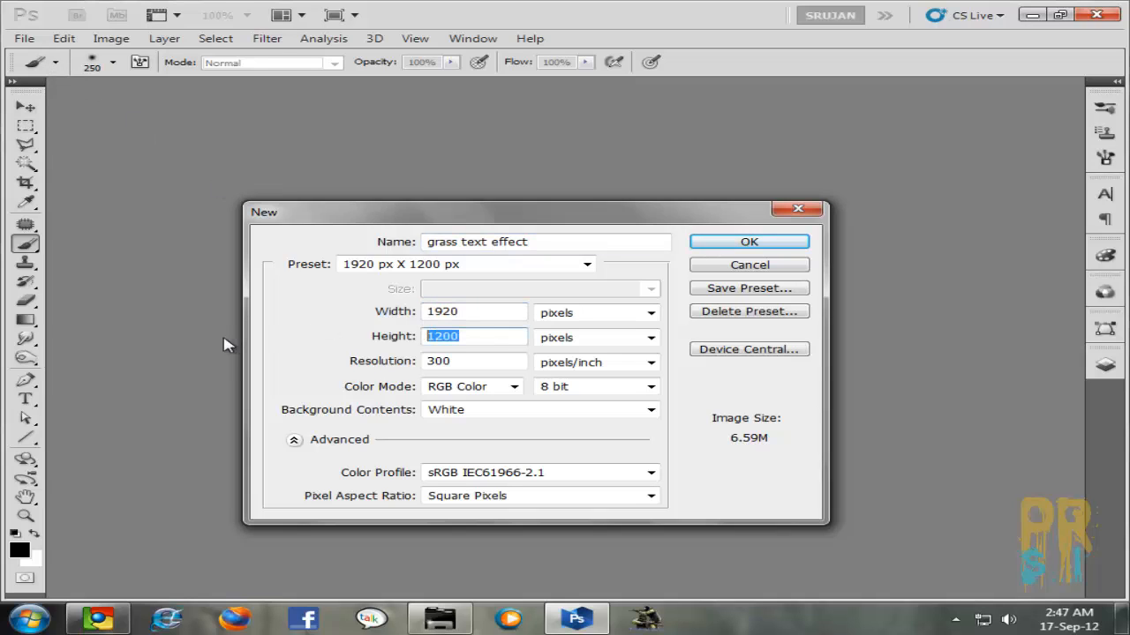
left_click(751, 242)
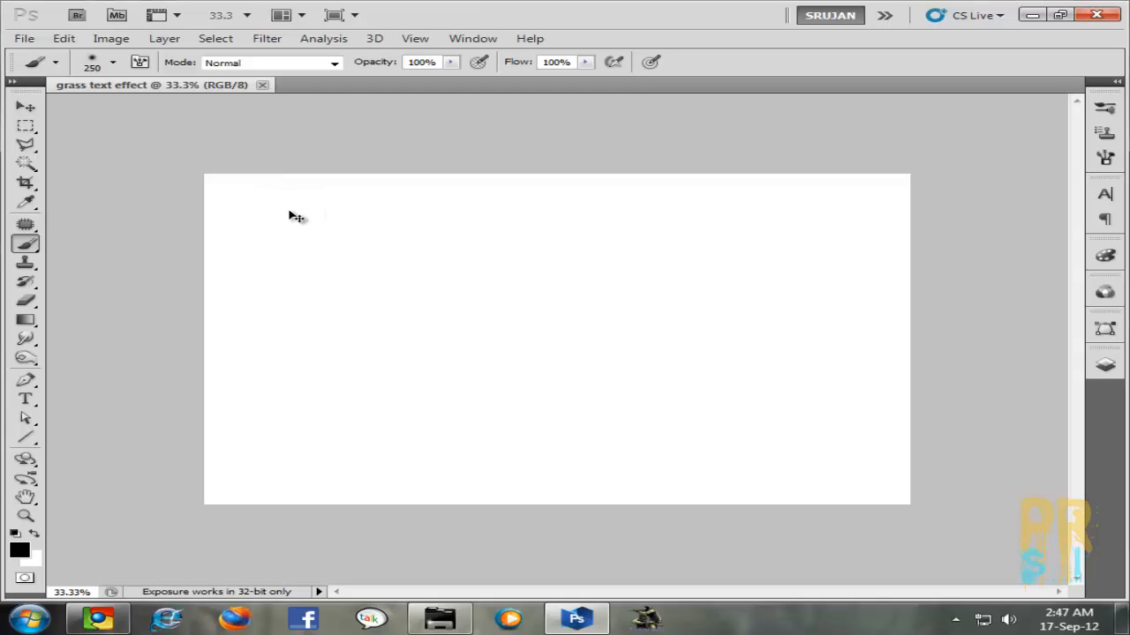
Unlock the Background layer so it becomes a regular layer, and fit the canvas on screen.
left_click(1116, 373)
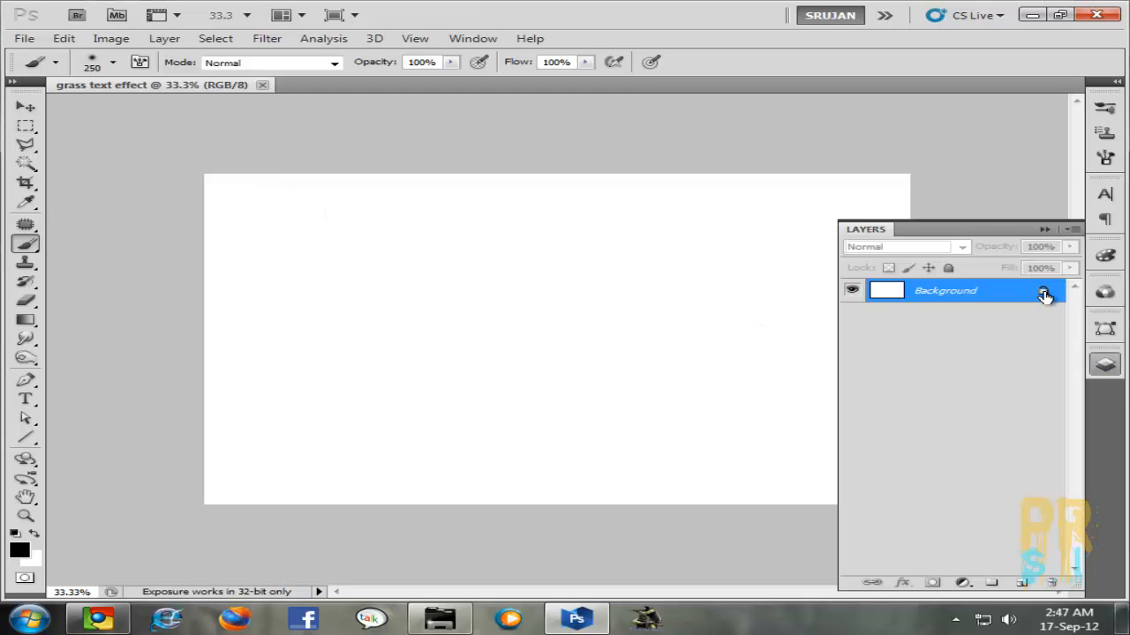
left_click_drag(1043, 291, 1051, 580)
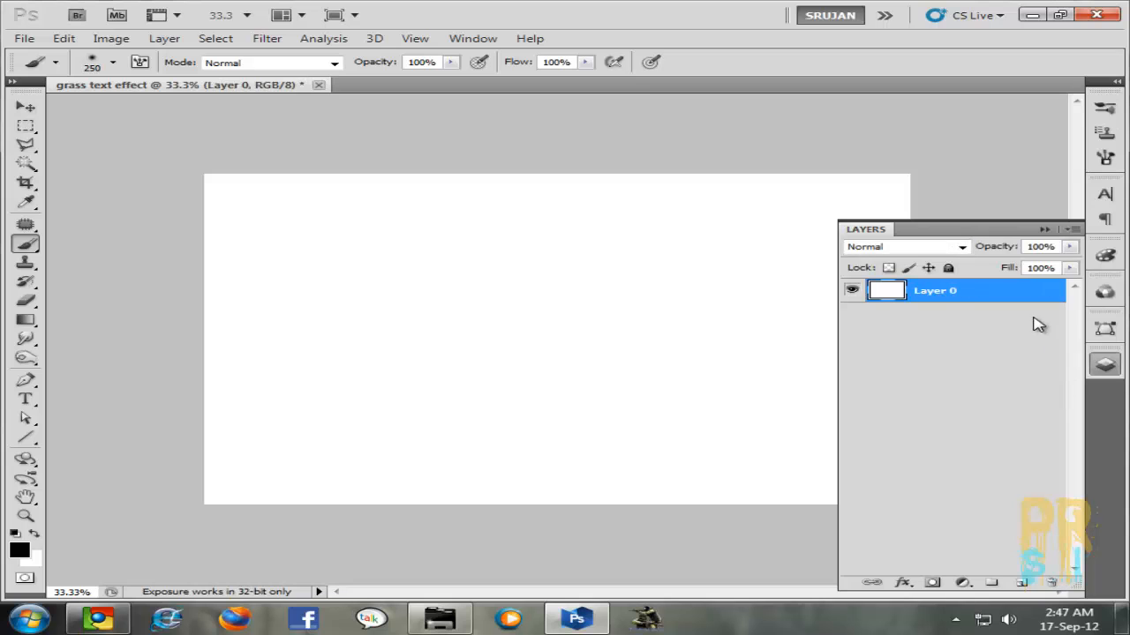
key("F7")
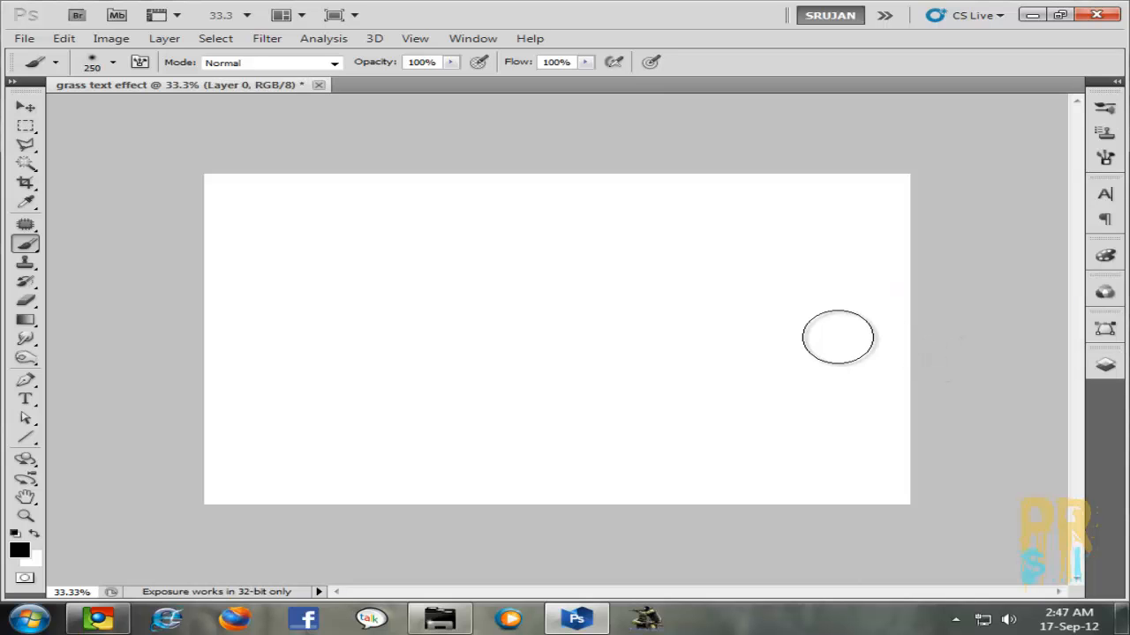
key("ctrl+0")
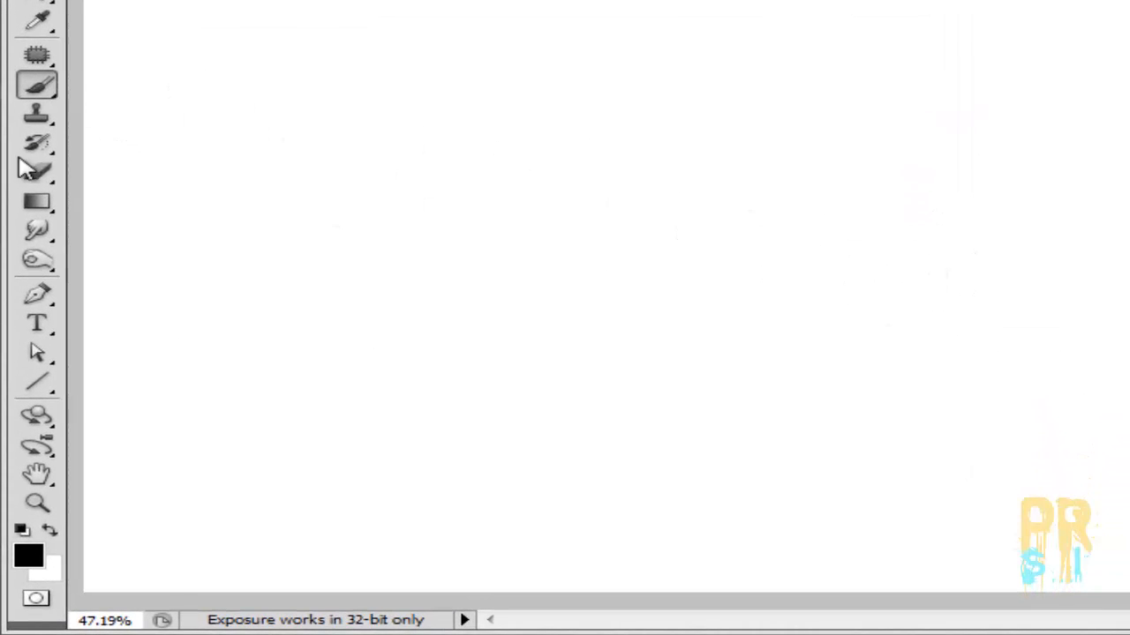
With the Gradient tool, edit the Foreground to Background gradient and set its starting colour stop to #adbf41.
left_click(33, 245)
left_click(164, 64)
left_click(125, 67)
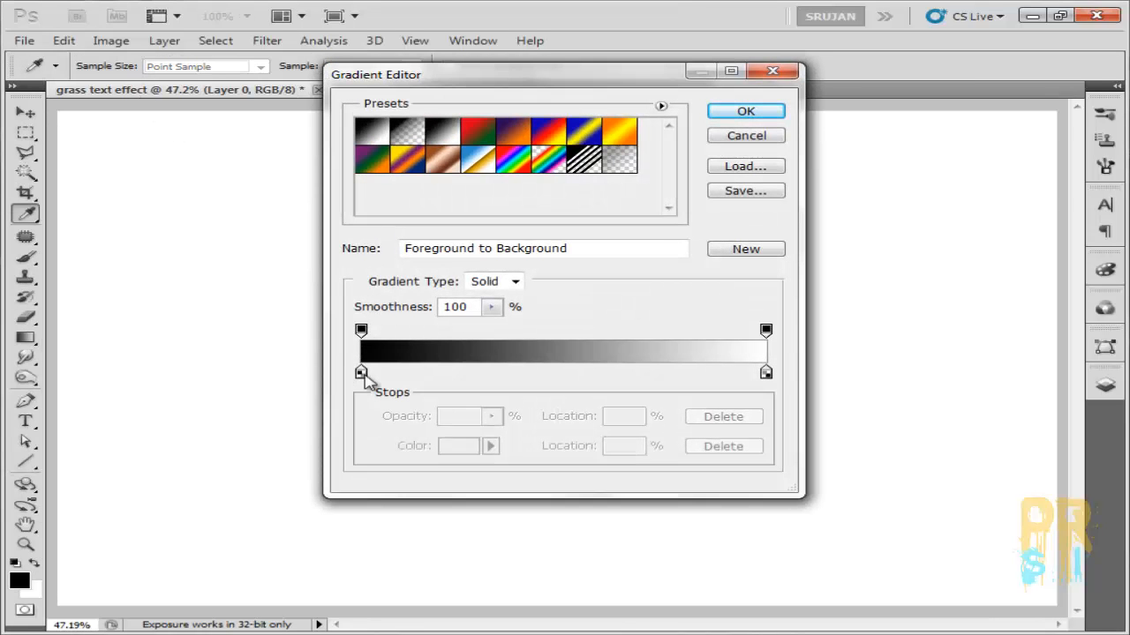
left_click(361, 372)
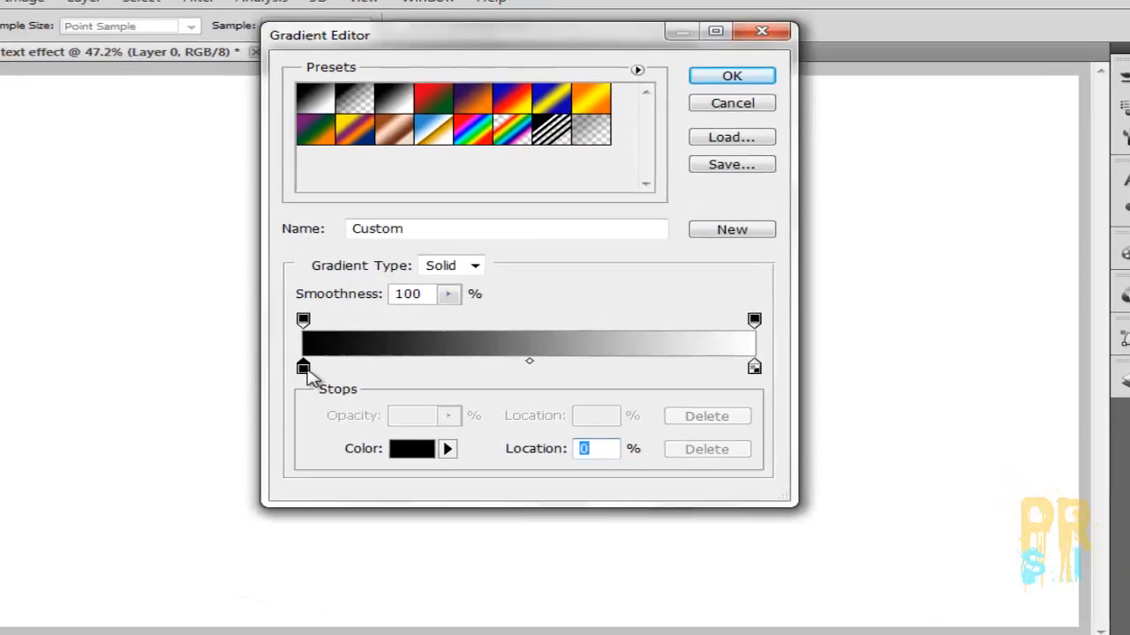
double_click(361, 373)
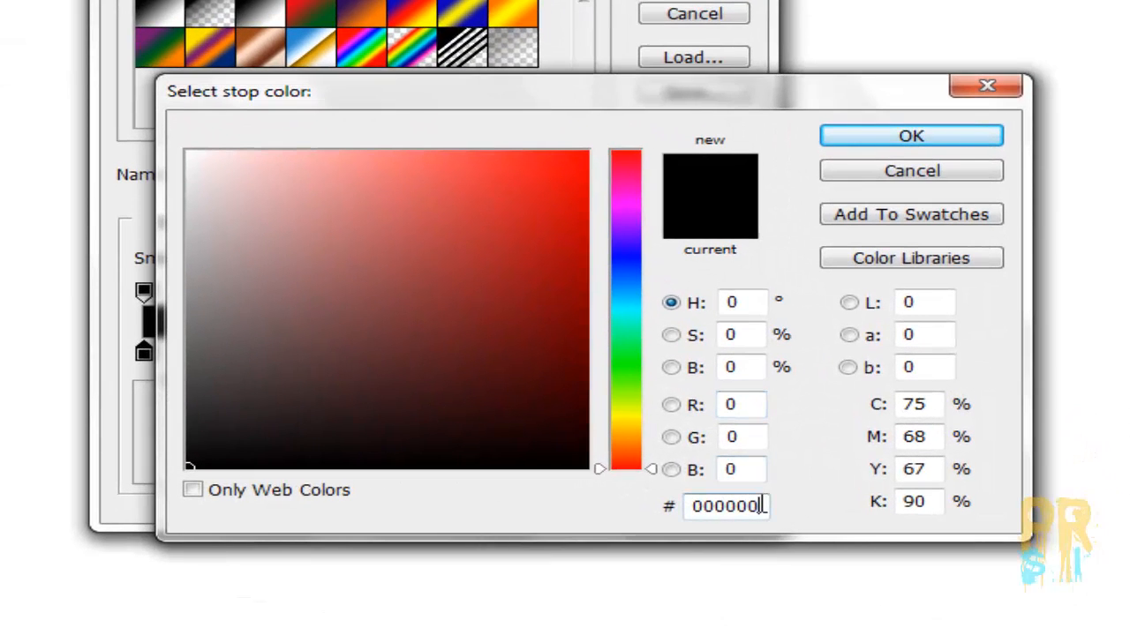
left_click_drag(765, 505, 222, 535)
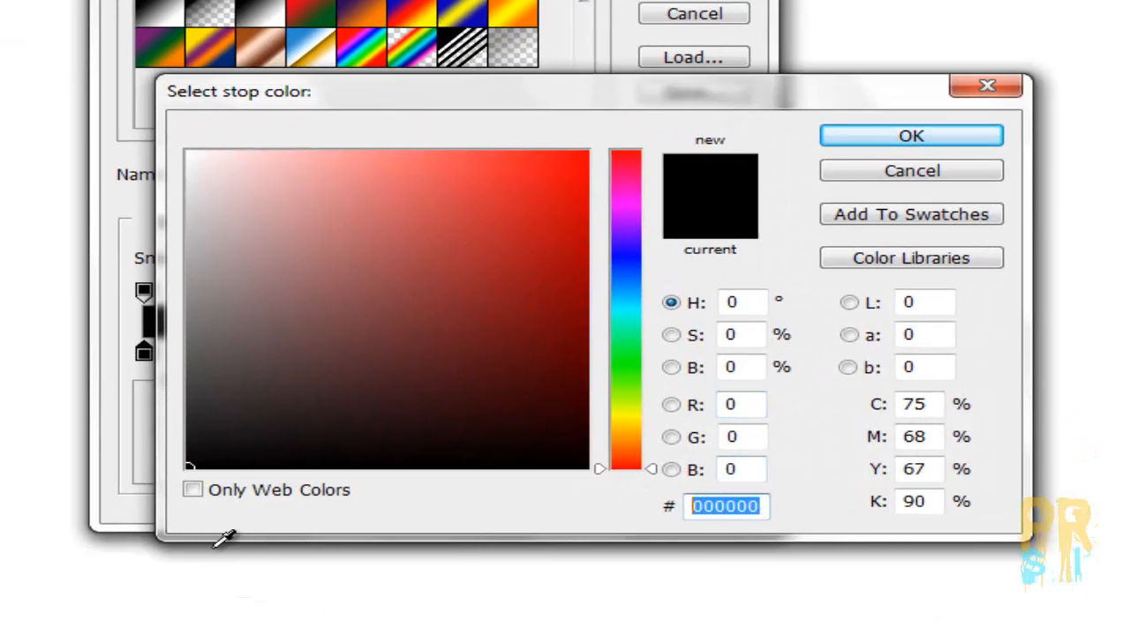
type("adbf41")
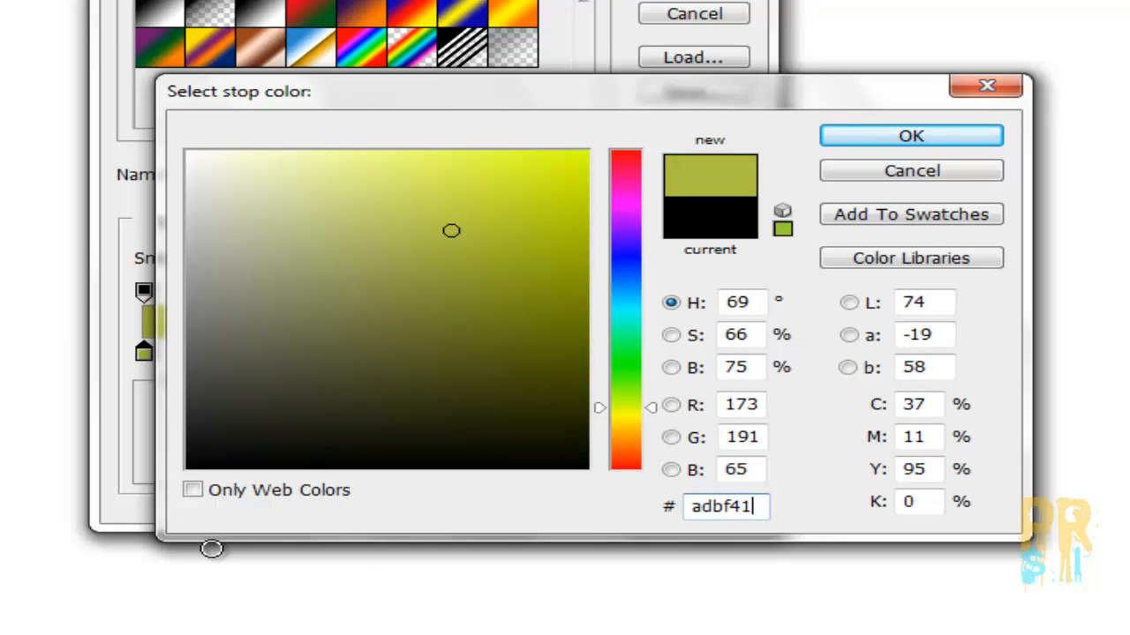
key("Return")
Set the gradient's end colour stop to #328a26 and accept the edited gradient.
double_click(722, 354)
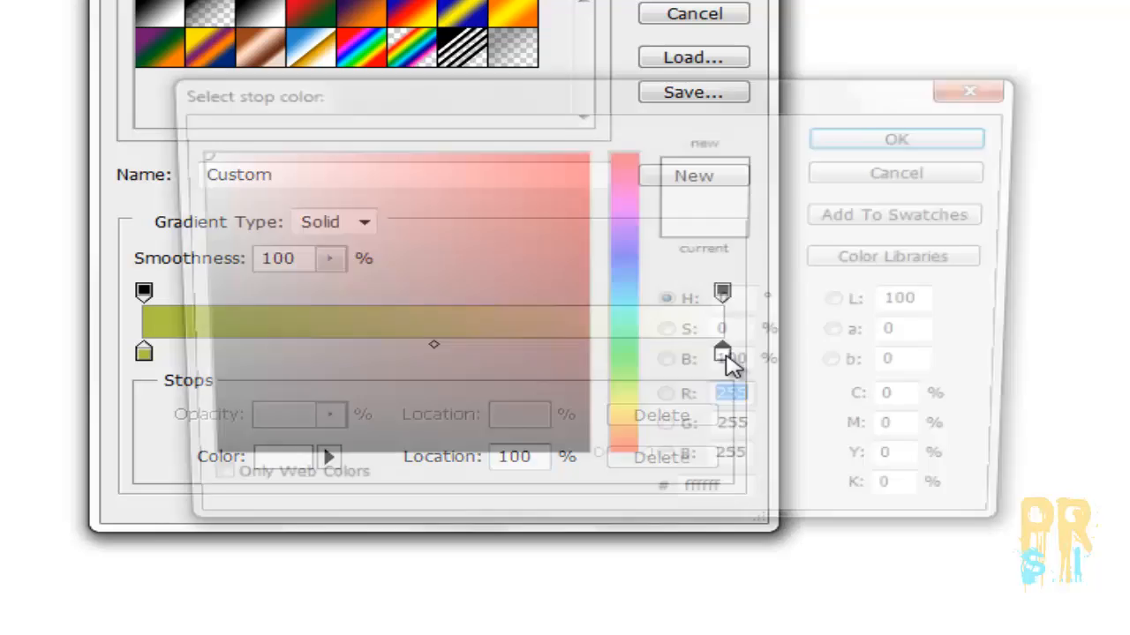
left_click_drag(759, 504, 420, 500)
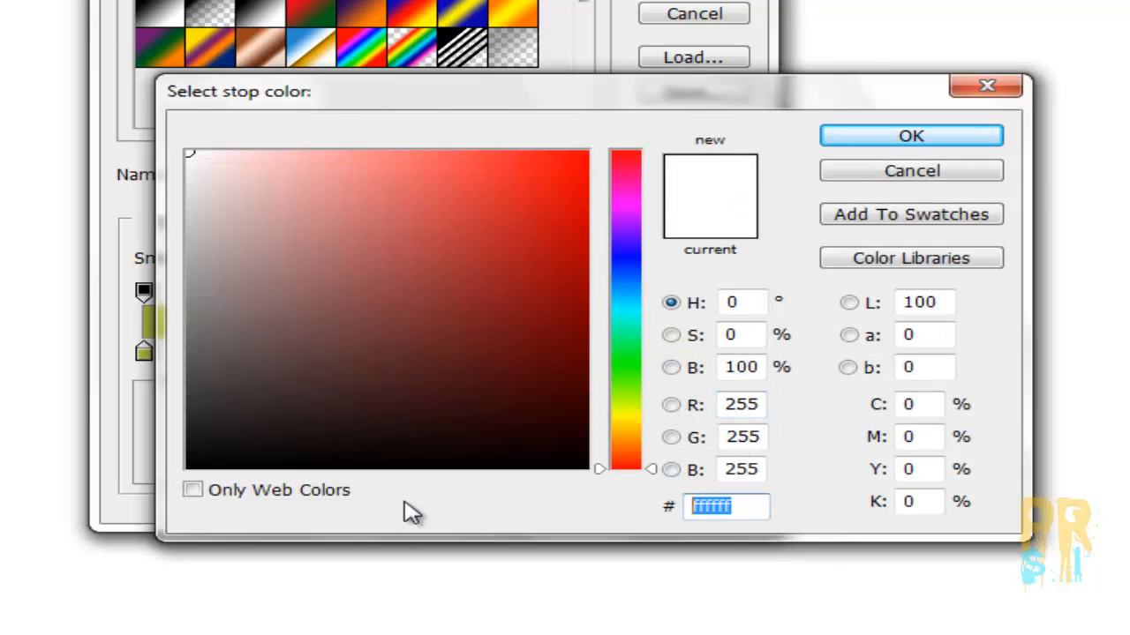
type("328a")
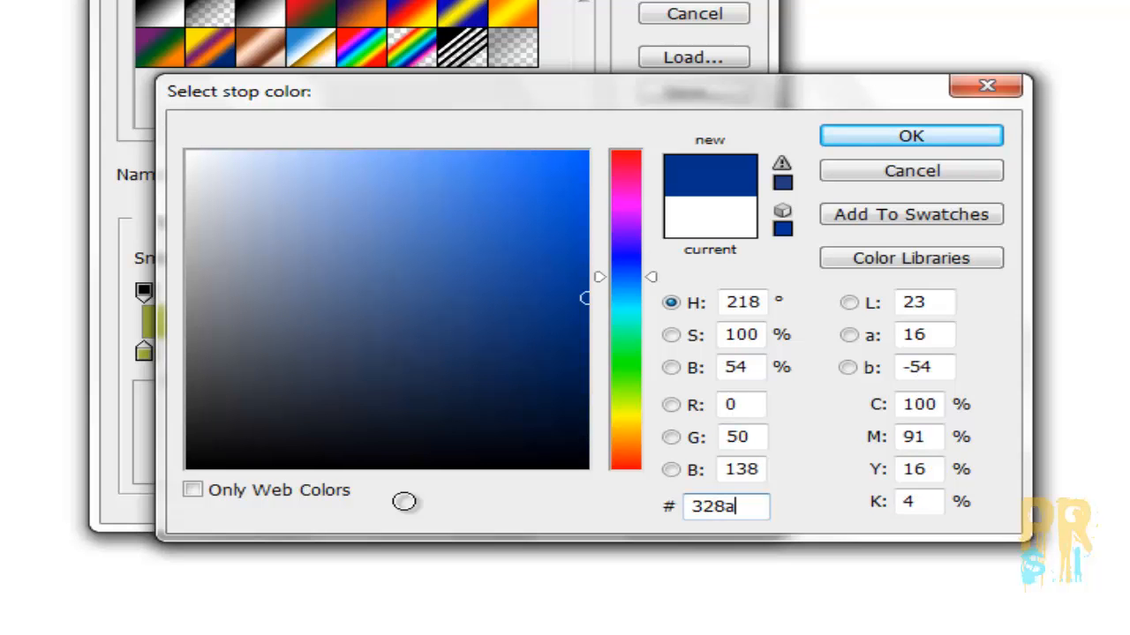
type("26")
key("Return")
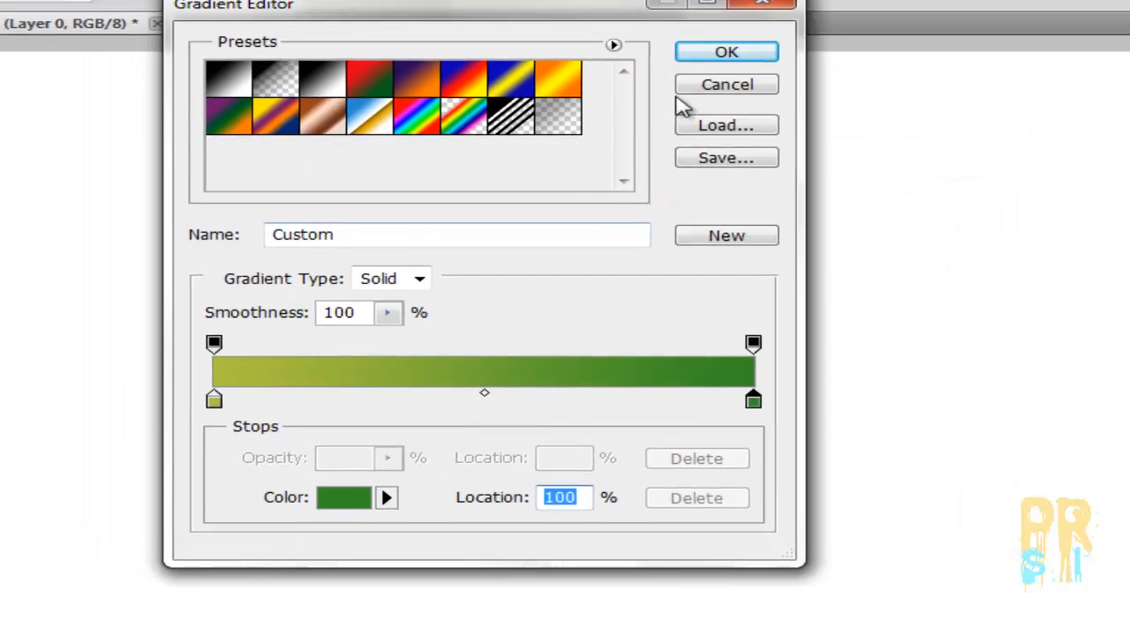
left_click(748, 132)
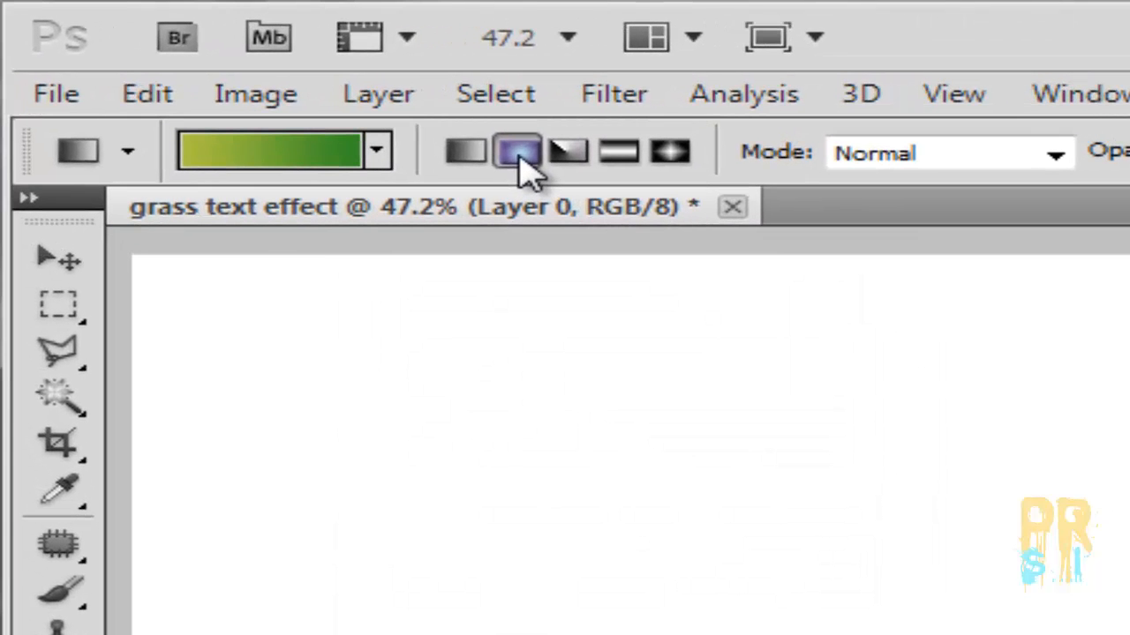
Fill the layer with a radial gradient running from the canvas's upper right area toward its lower left.
left_click(519, 158)
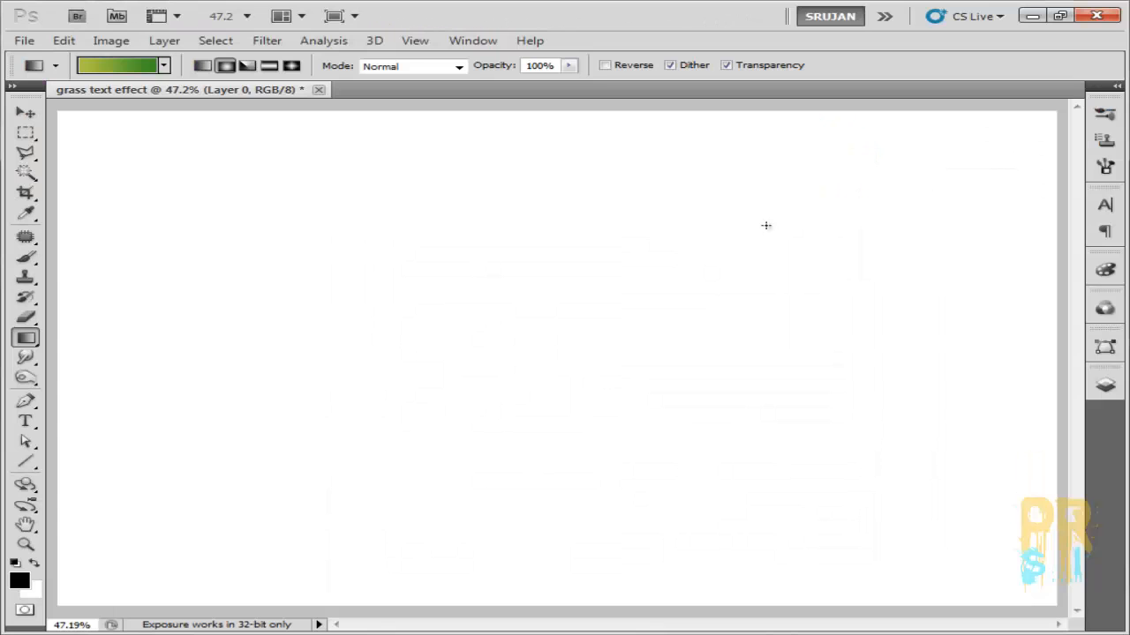
left_click_drag(795, 229, 313, 447)
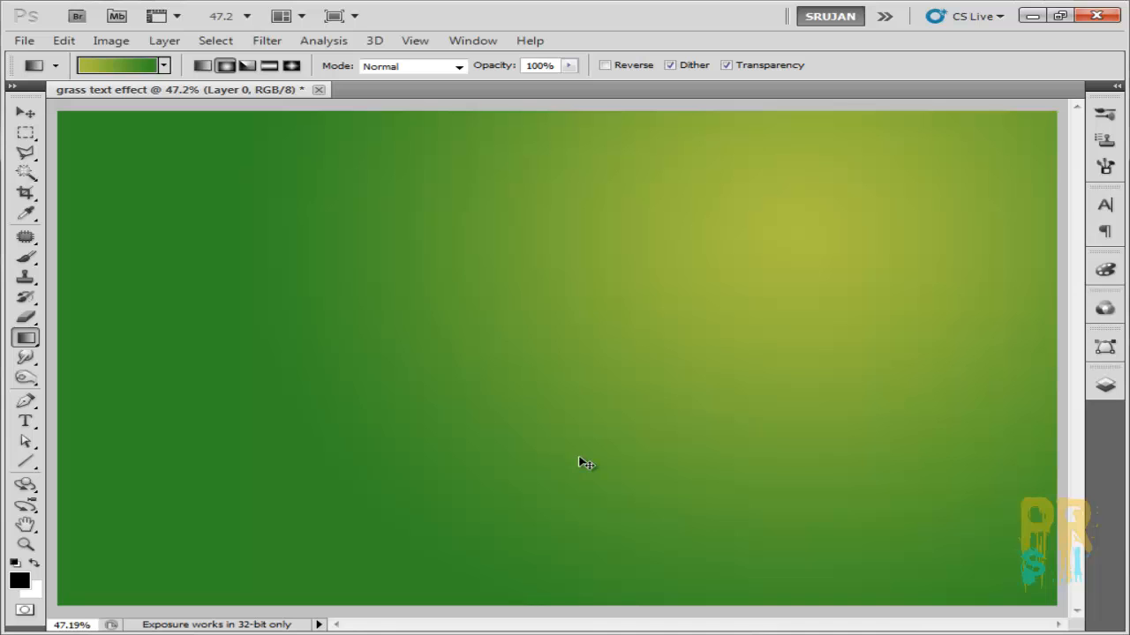
Open grungepaper6_by_fudgegraphics and copy its image into the grass text effect document as a new layer.
key("ctrl+o")
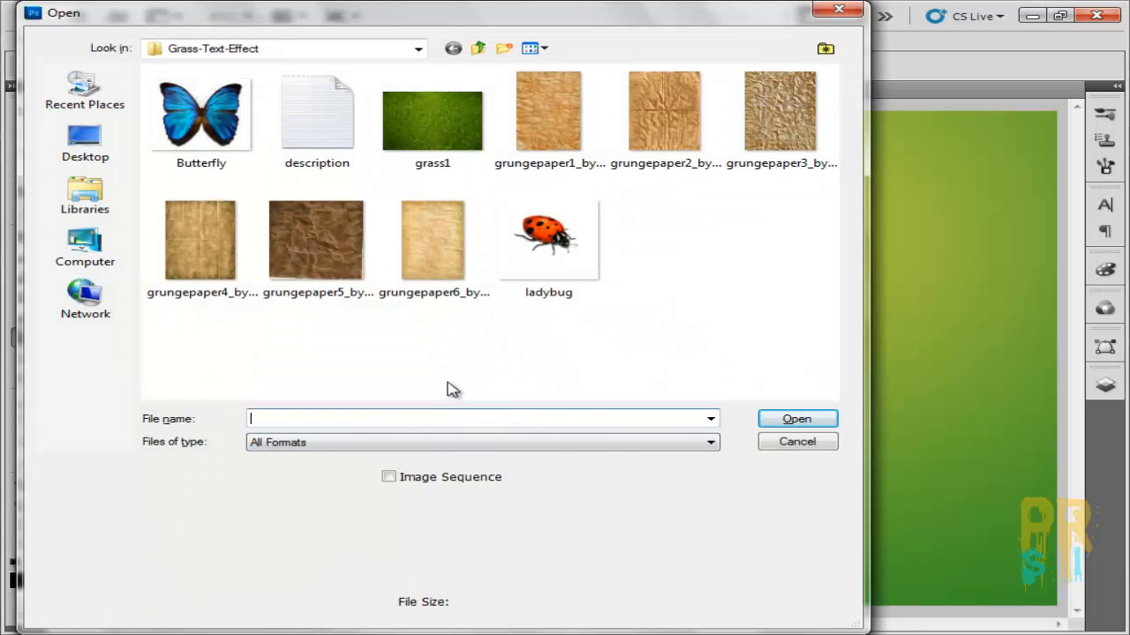
left_click(425, 256)
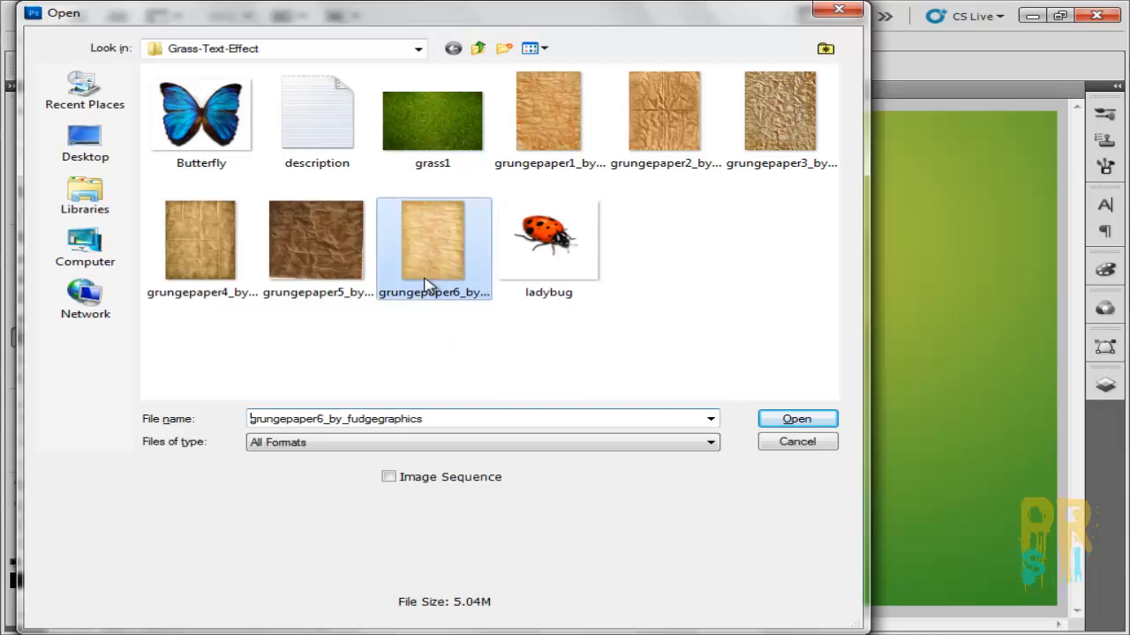
left_click(774, 421)
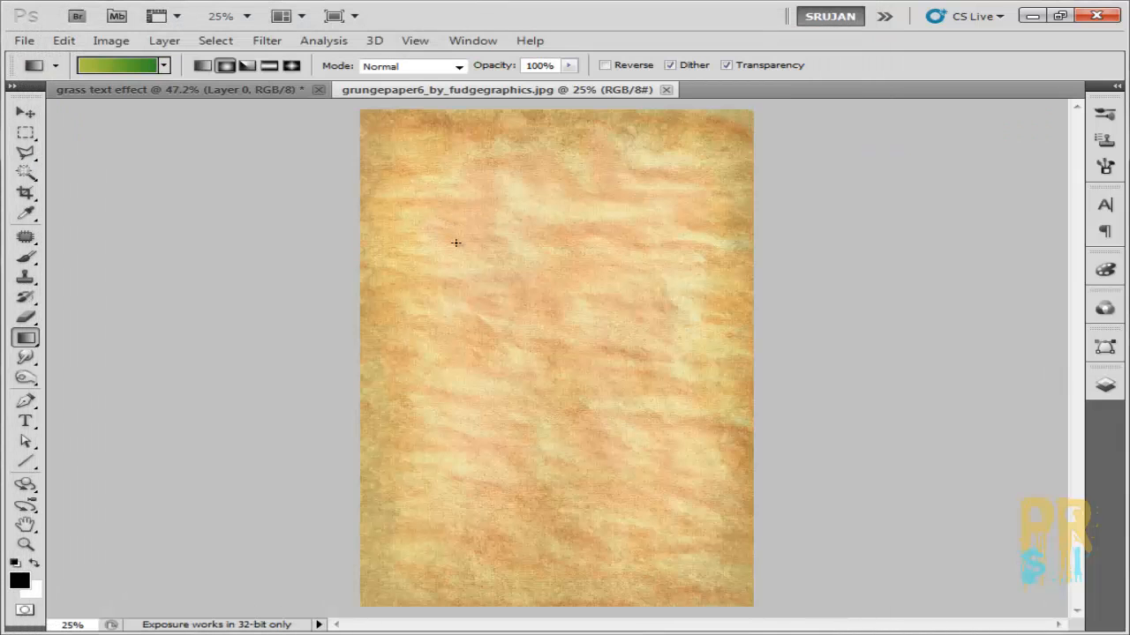
left_click(192, 92)
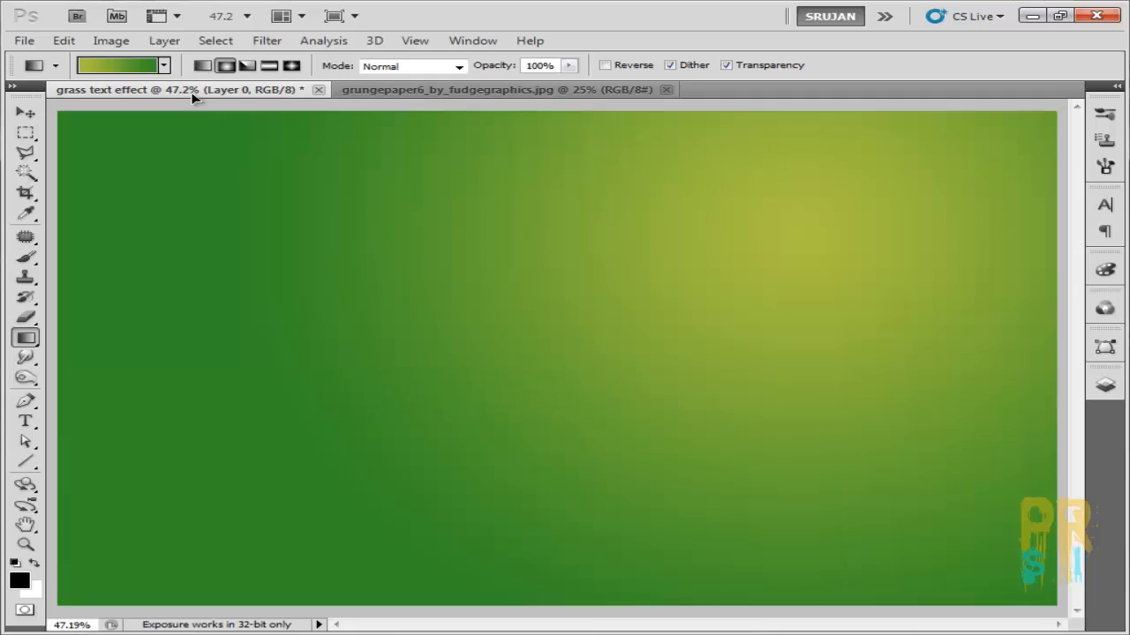
key("ctrl+v")
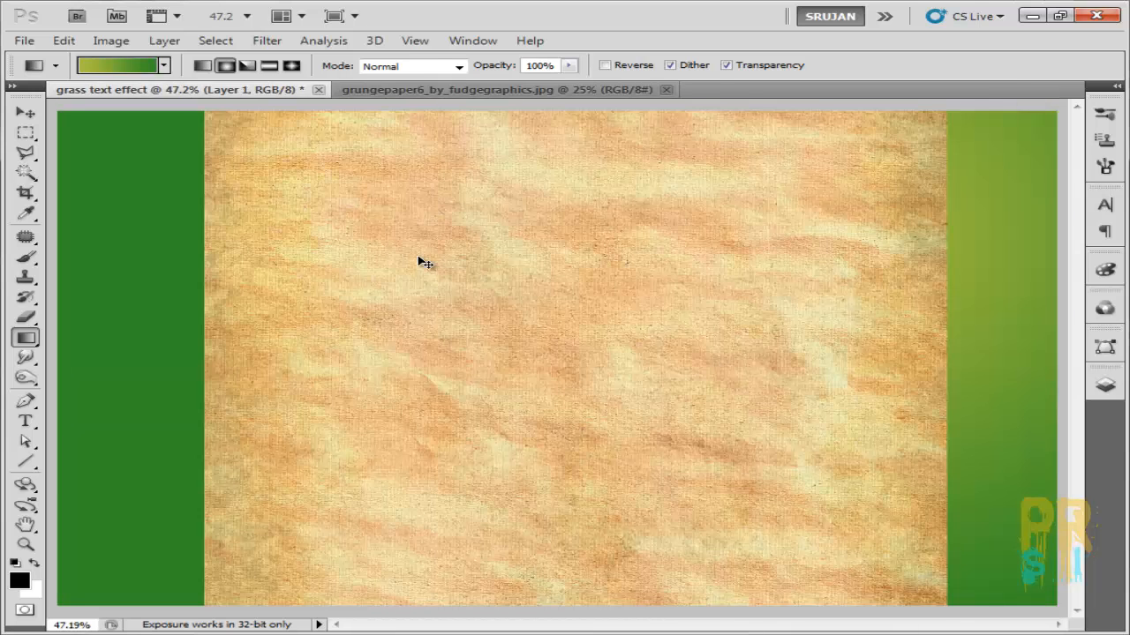
Free-transform the pasted paper texture, enlarging and repositioning it so it covers the whole canvas.
key("ctrl+t")
key("ctrl+0")
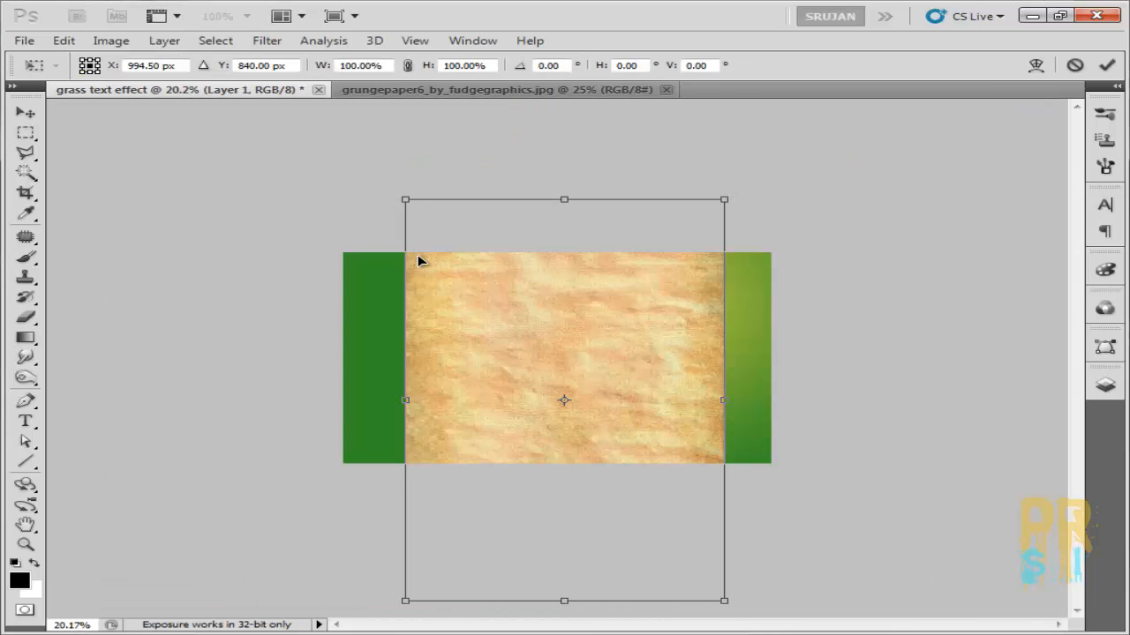
left_click_drag(404, 198, 288, 176)
left_click_drag(726, 173, 798, 126)
left_click_drag(643, 319, 636, 324)
key("Return")
key("g")
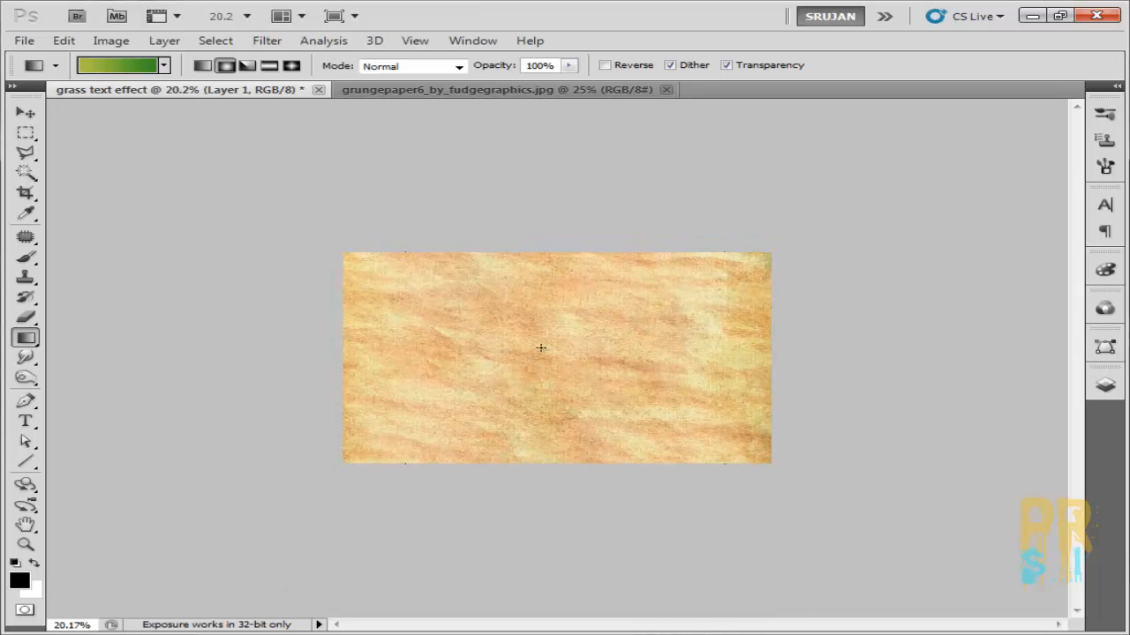
key("ctrl+0")
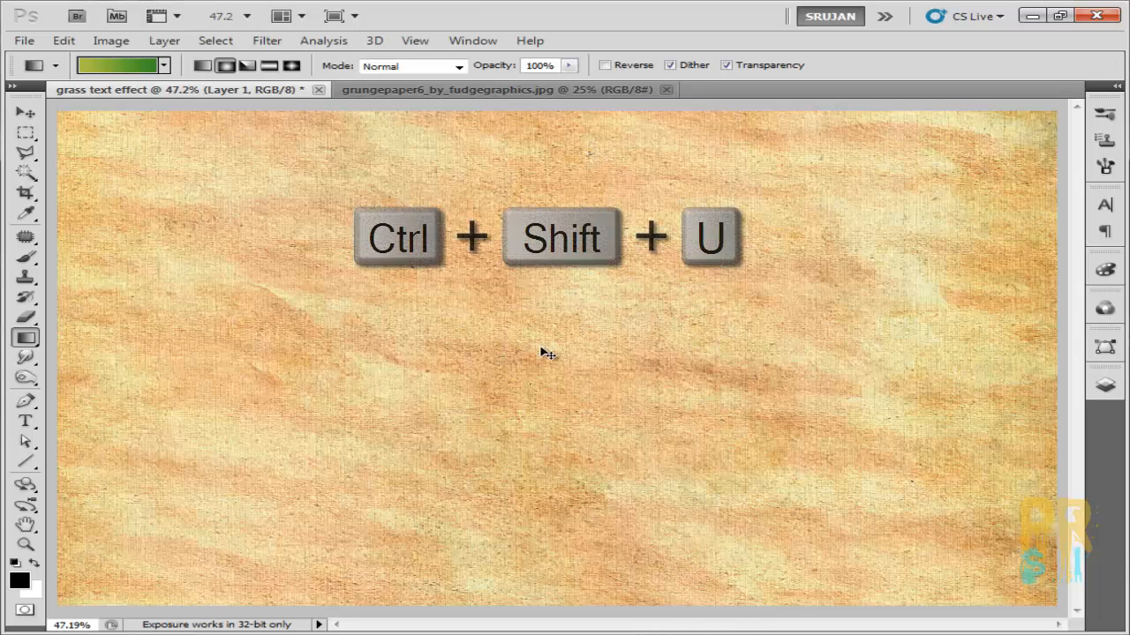
Desaturate the paper texture layer and set its blending mode to Overlay.
key("ctrl+shift+u")
left_click(1104, 385)
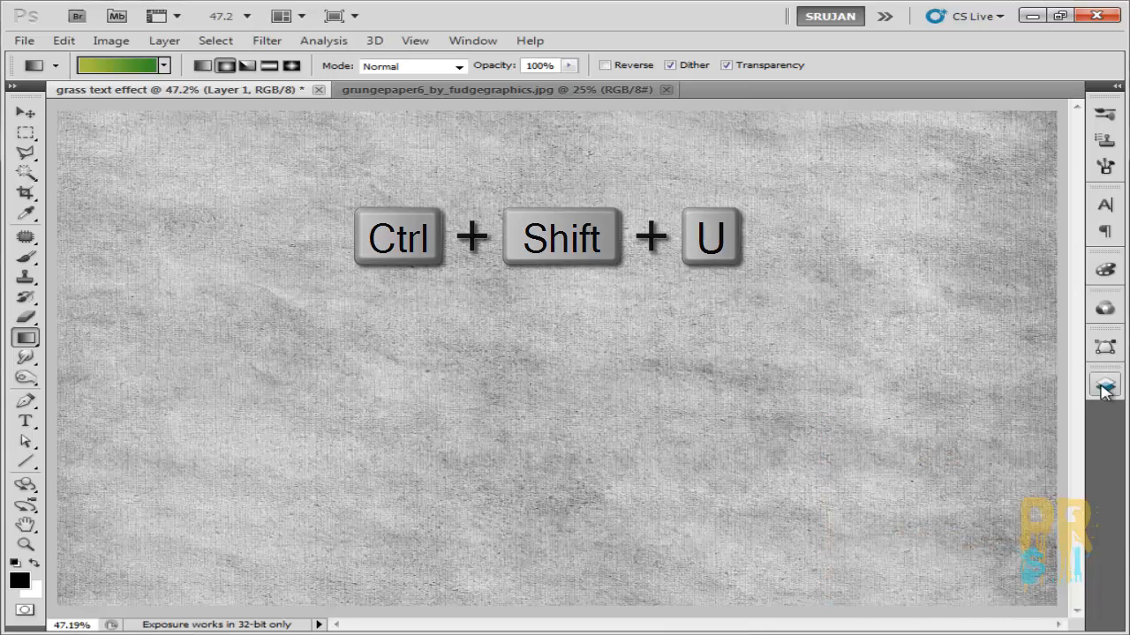
left_click(942, 259)
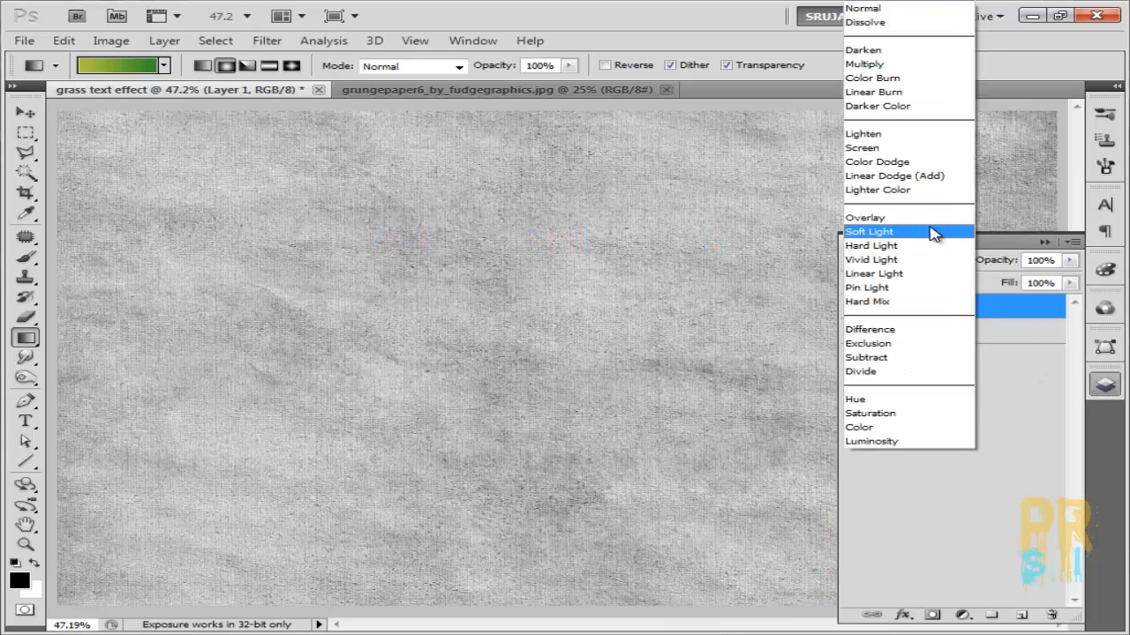
left_click(863, 218)
Open grungepaper5_by_fudgegraphics and copy its image into the grass text effect document as a new top layer.
key("ctrl+o")
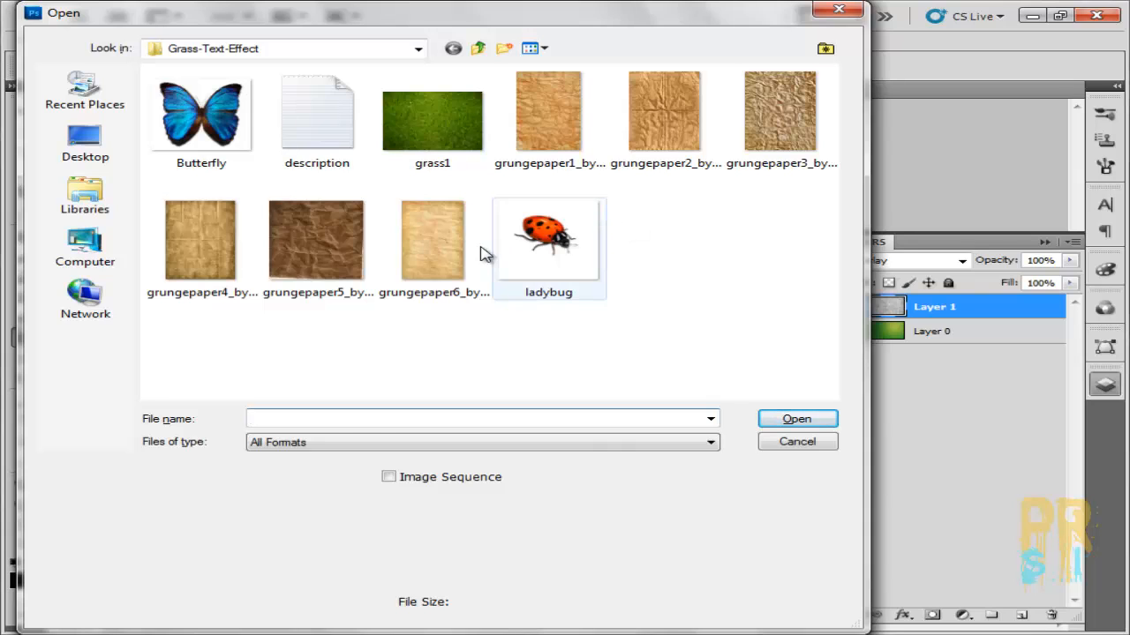
left_click(348, 265)
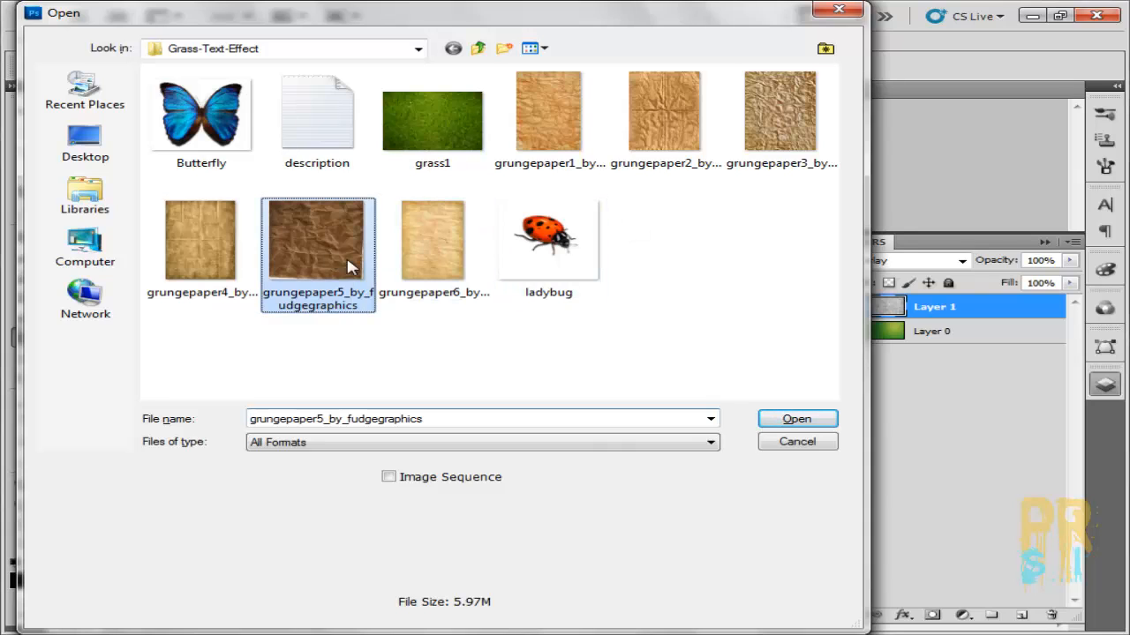
left_click(806, 425)
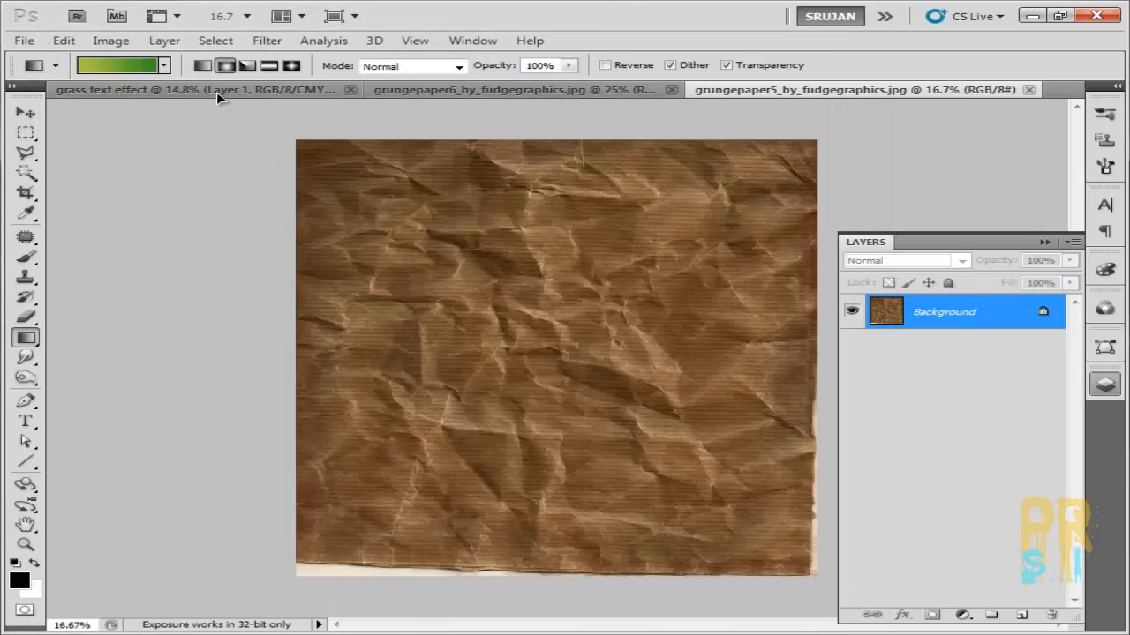
left_click_drag(217, 93, 564, 280)
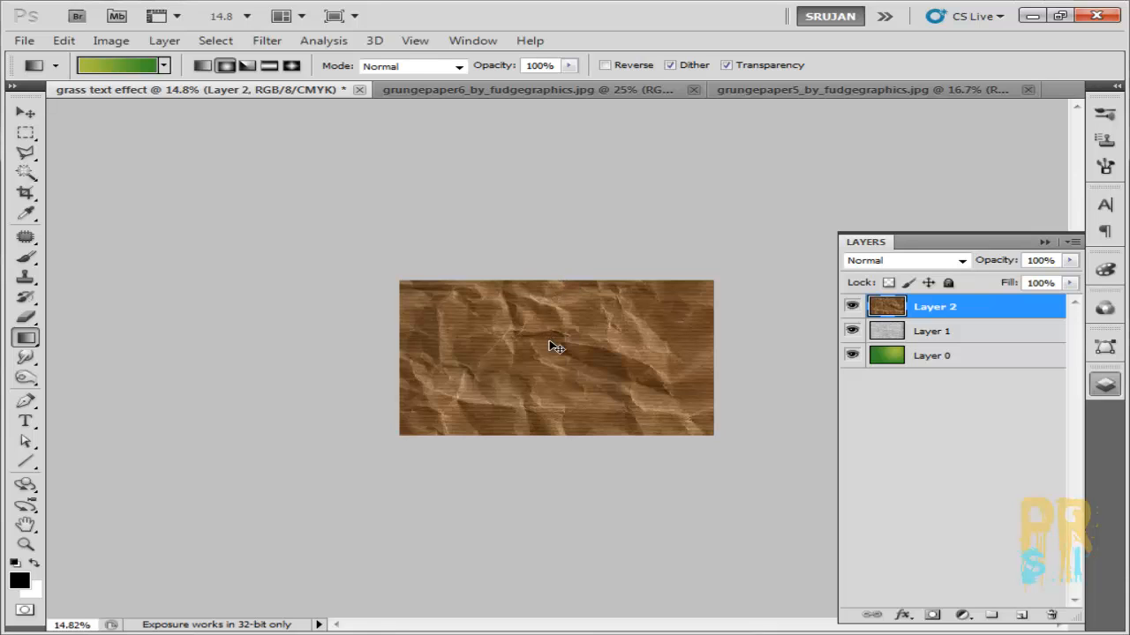
Free-transform the newly pasted brown paper texture, enlarging and repositioning it until it covers the whole canvas.
key("ctrl+t")
left_click_drag(325, 141, 331, 252)
left_click_drag(482, 353, 464, 327)
key("Return")
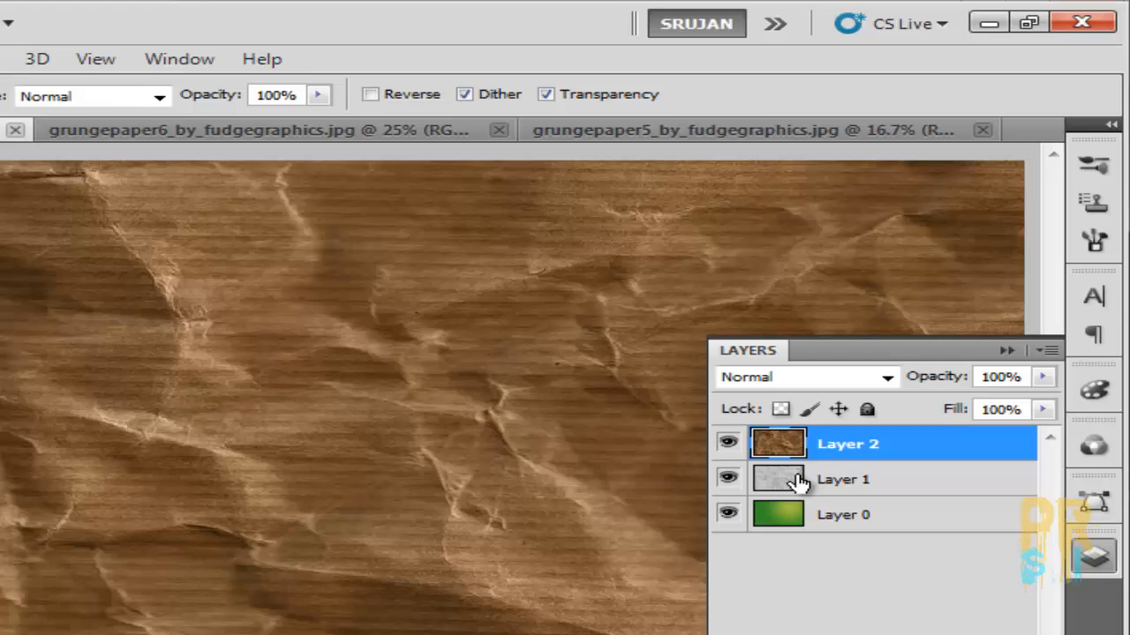
Set the brown paper layer's blending mode to Overlay, reduce its opacity to 70%, and desaturate it.
left_click(867, 379)
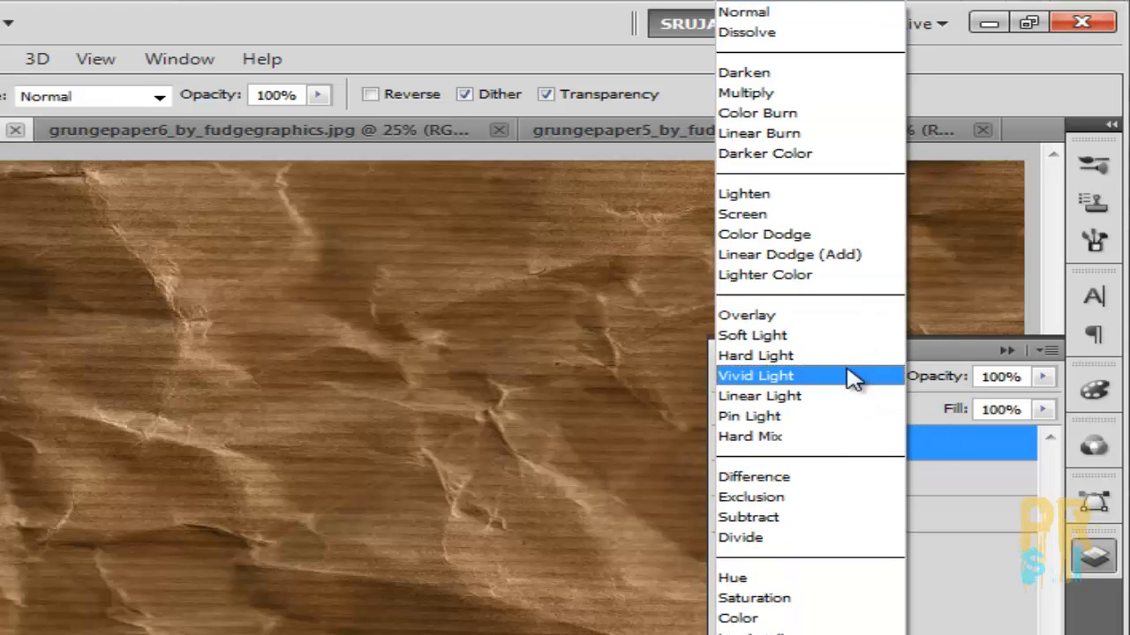
left_click(810, 317)
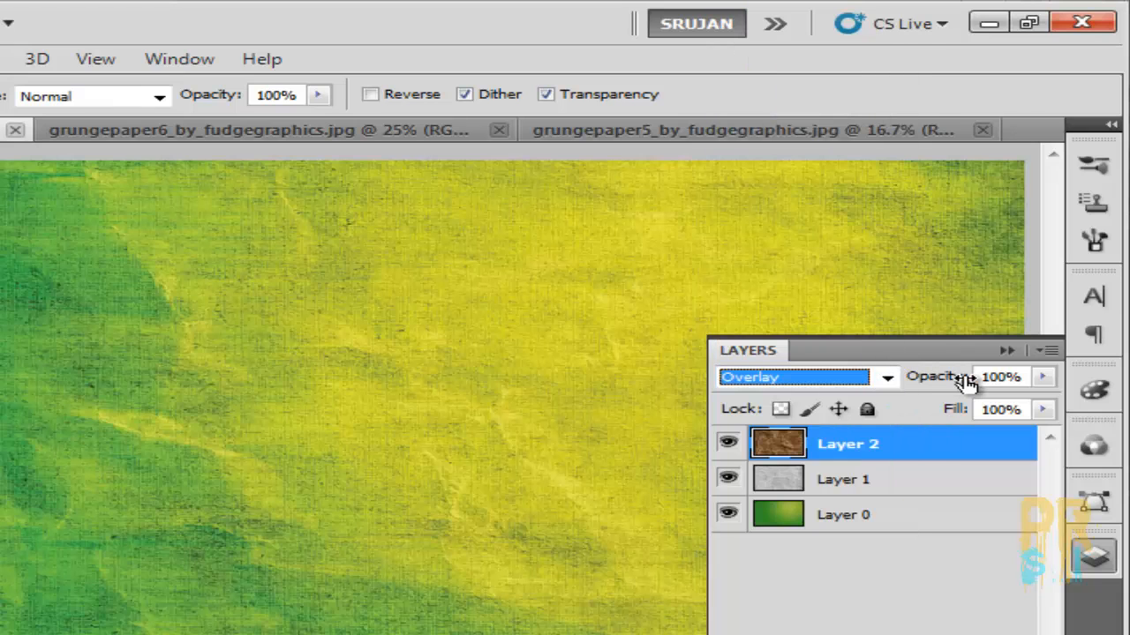
left_click_drag(962, 379, 918, 391)
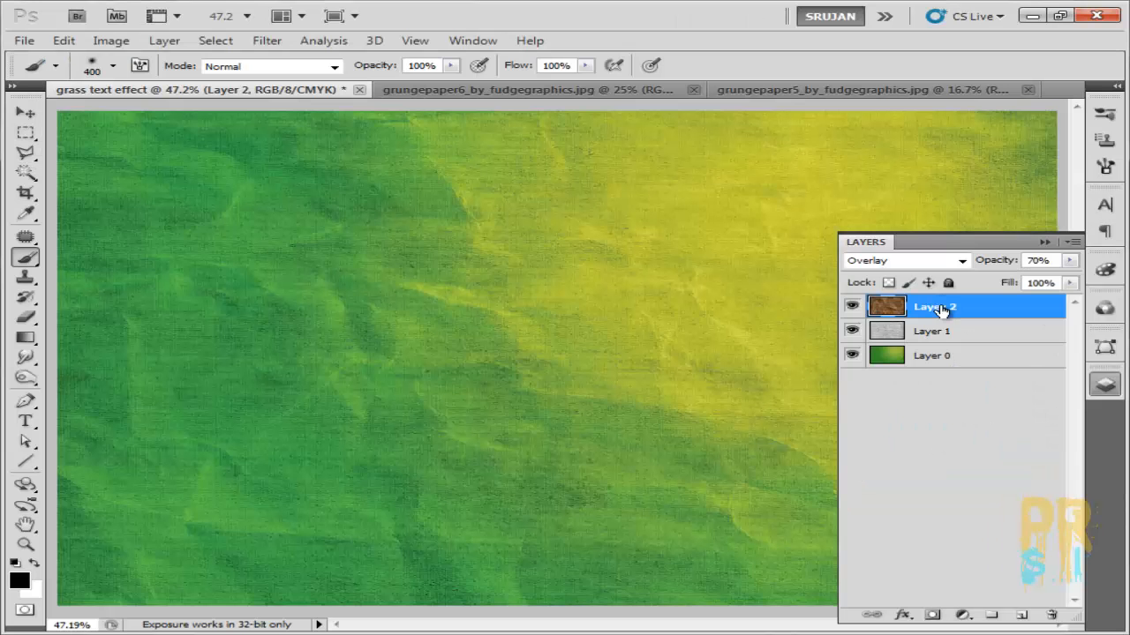
key("ctrl+shift+u")
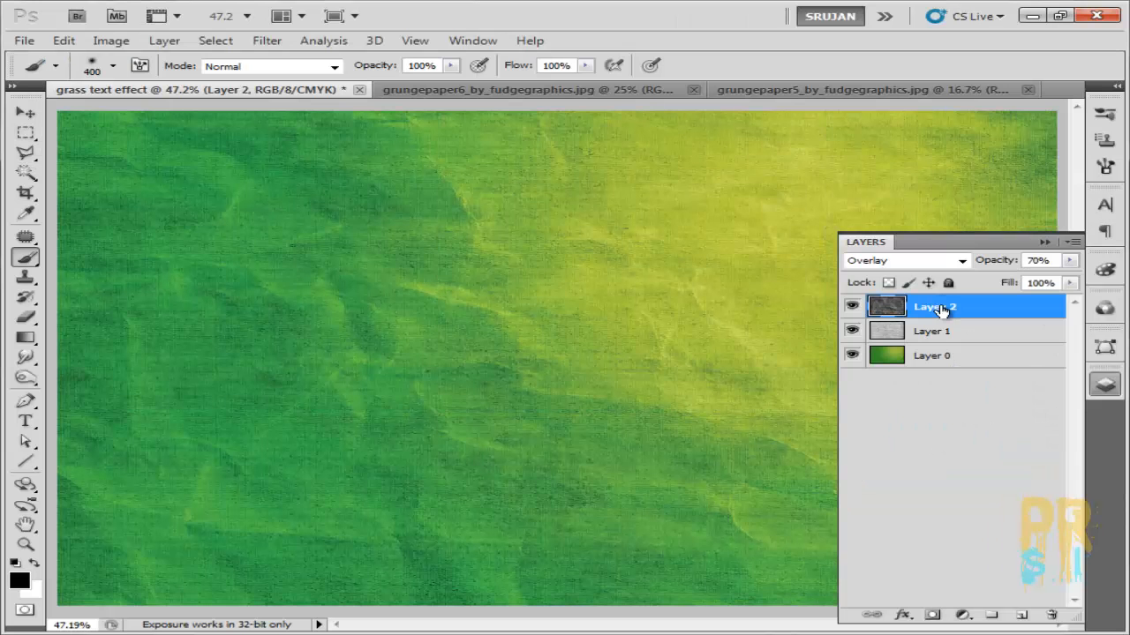
Add a new layer on top and paint a black vignette around the canvas edges with the soft 400 px brush.
left_click(1022, 615)
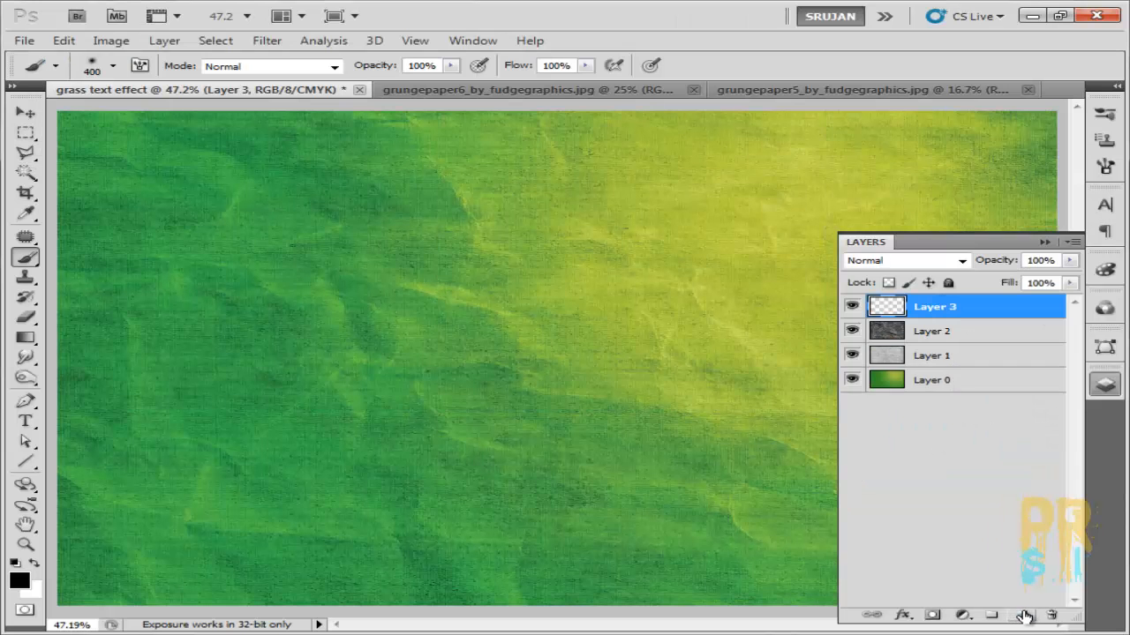
left_click(1045, 242)
mouse_move(171, 118)
left_mouse_down()
mouse_move(1093, 141)
mouse_move(1120, 287)
mouse_move(1106, 342)
mouse_move(1070, 234)
mouse_move(1038, 460)
mouse_move(1057, 607)
mouse_move(1043, 634)
mouse_move(759, 605)
mouse_move(759, 623)
mouse_move(18, 572)
mouse_move(45, 101)
left_mouse_up()
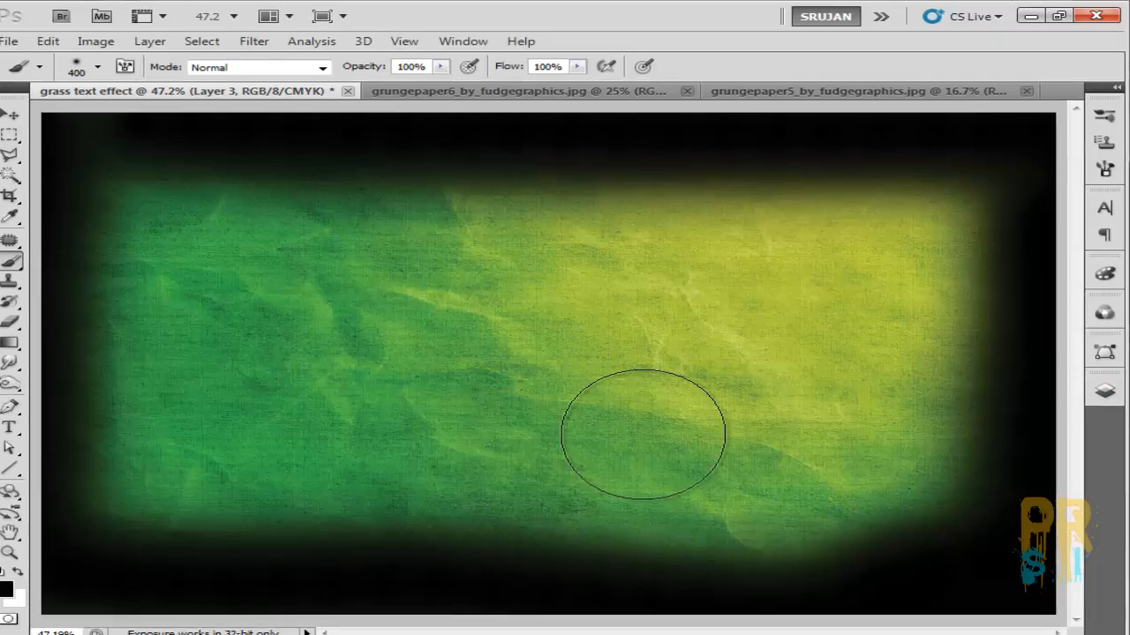
Set the black vignette layer's blending mode to Overlay and its opacity to 30%.
key("F7")
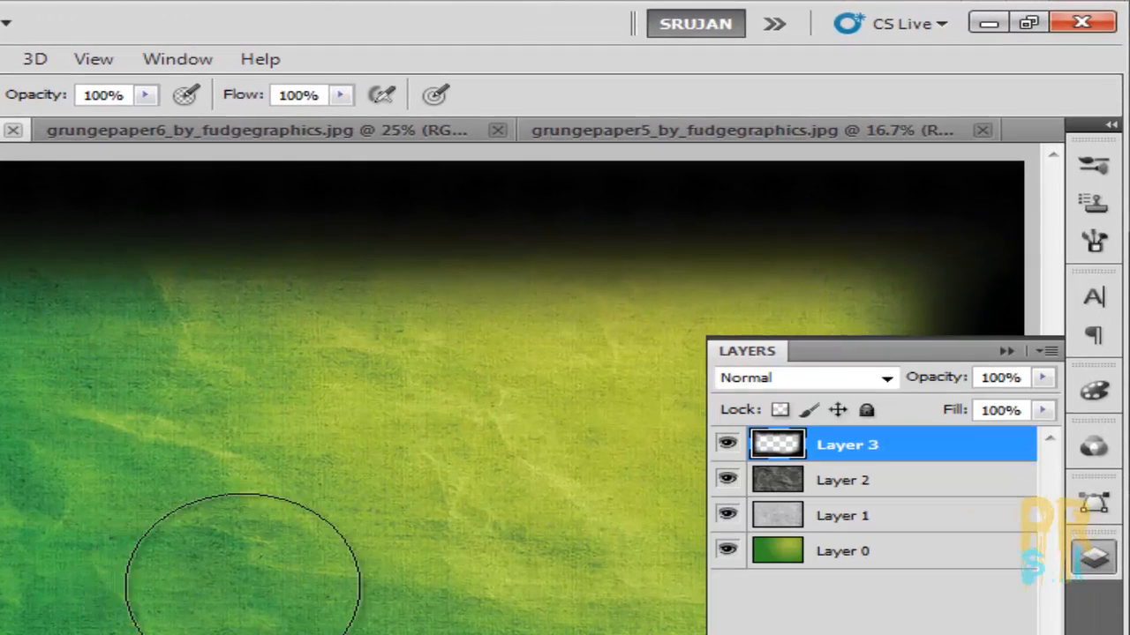
left_click(886, 379)
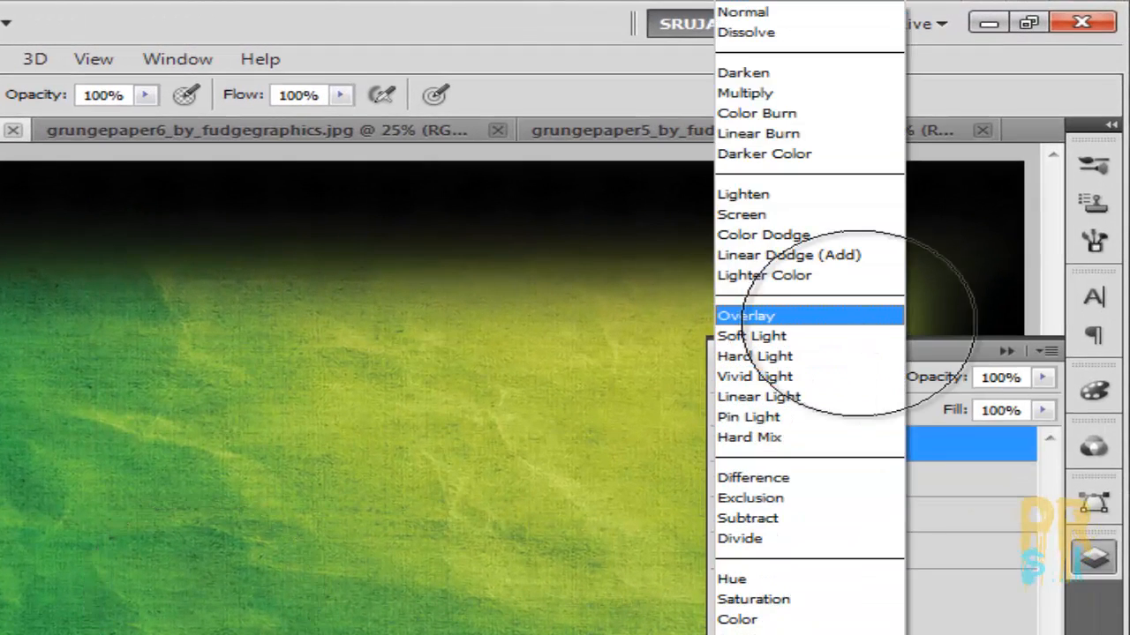
left_click(858, 317)
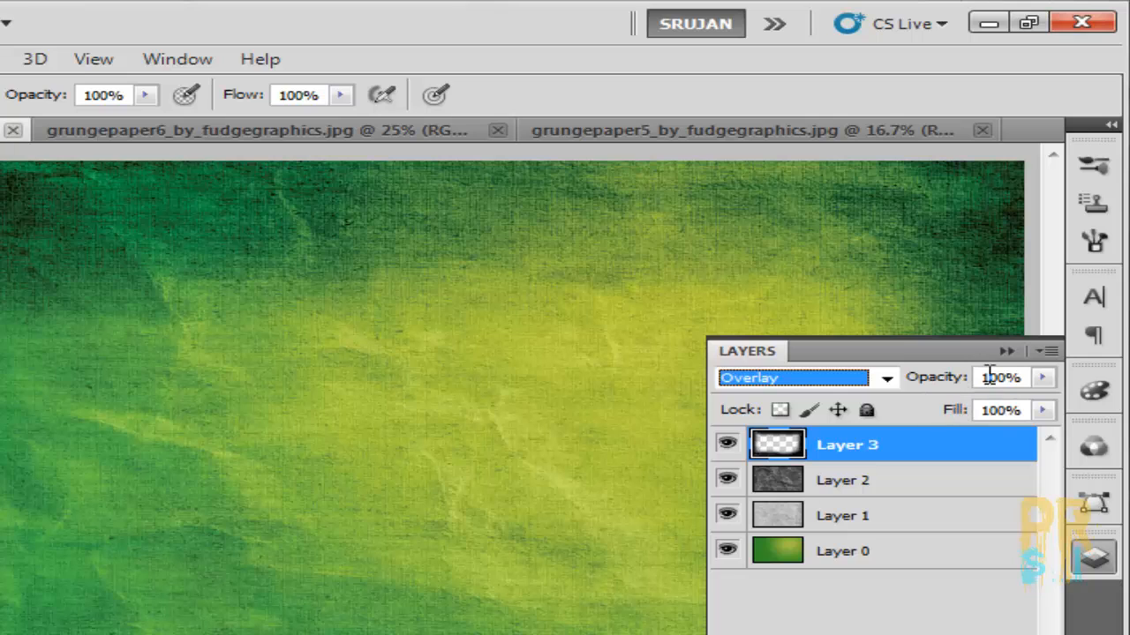
left_click(1024, 377)
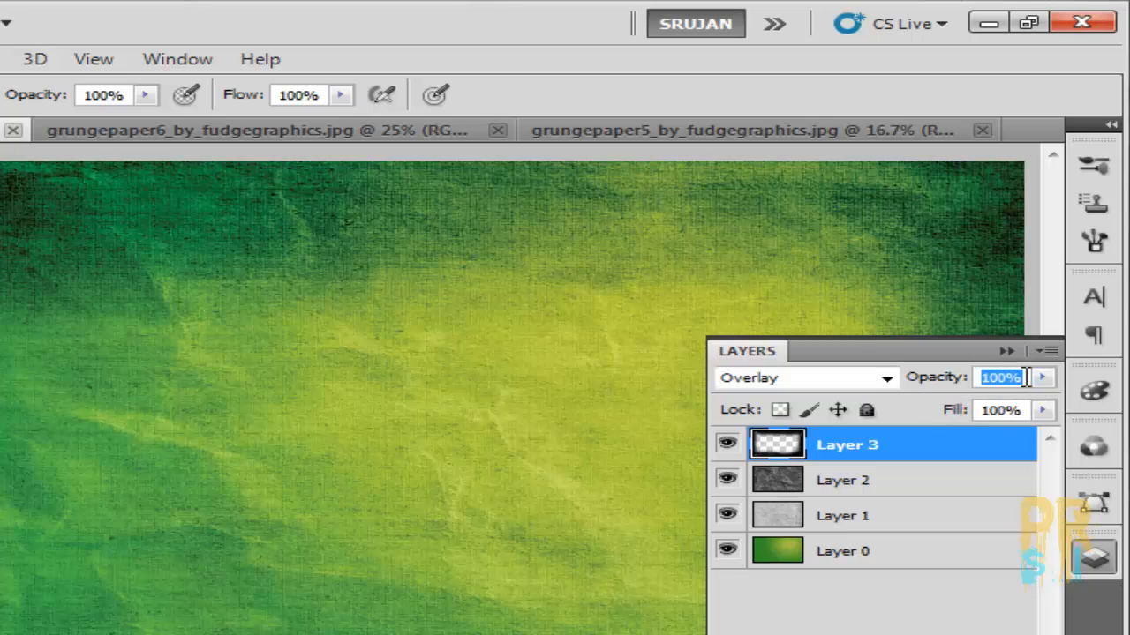
type("30")
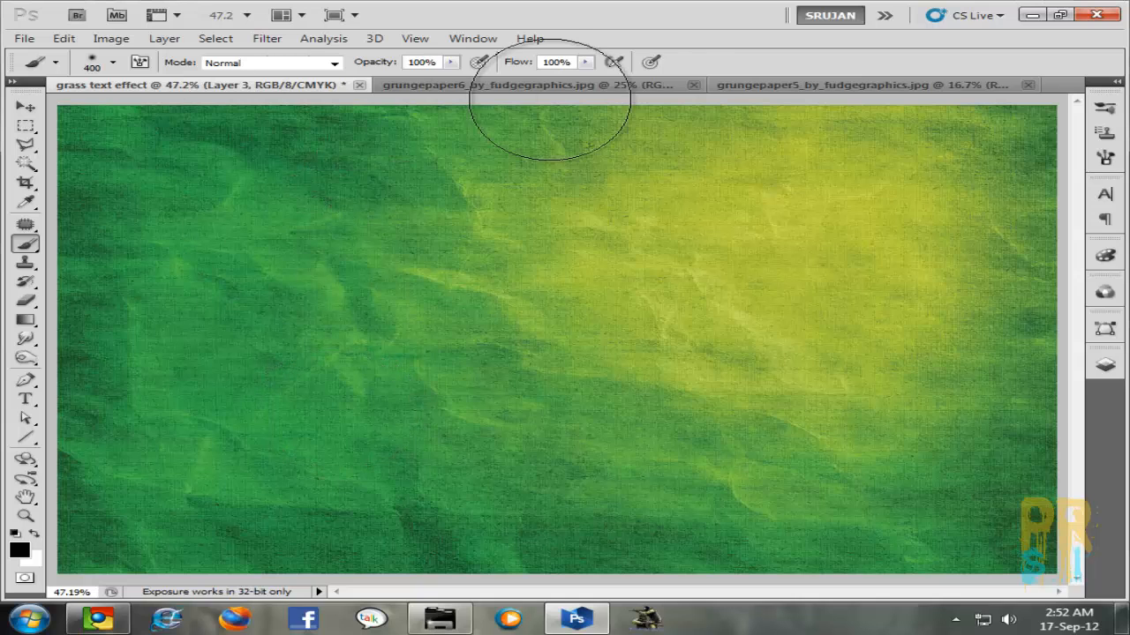
Close the grungepaper6 and grungepaper5 documents and activate the Move tool.
left_click(694, 86)
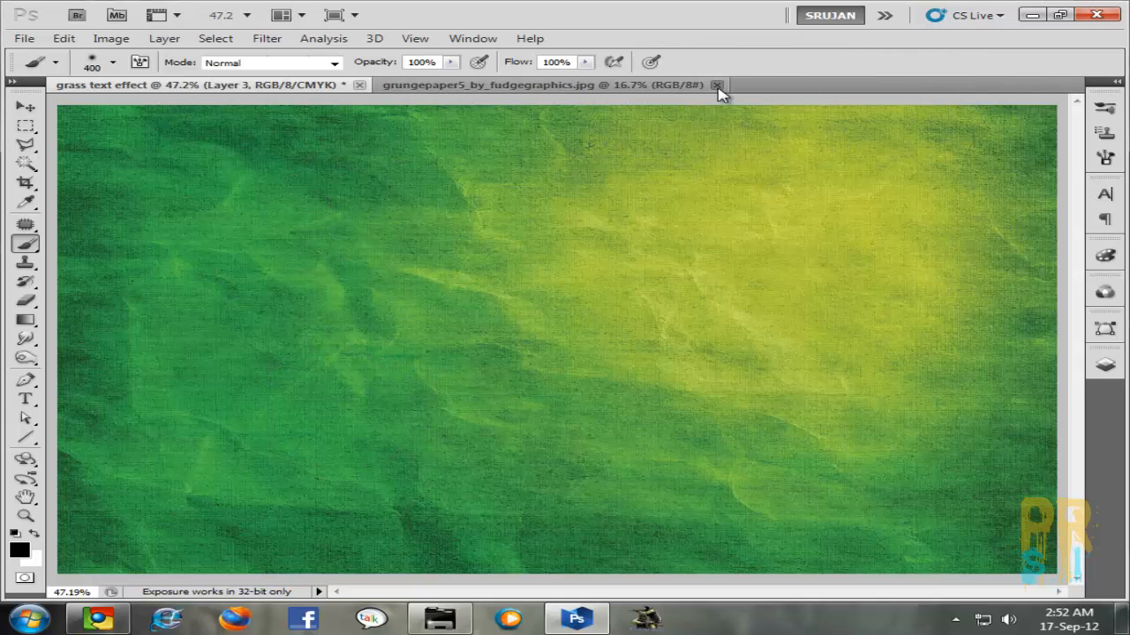
left_click(713, 86)
left_click(26, 108)
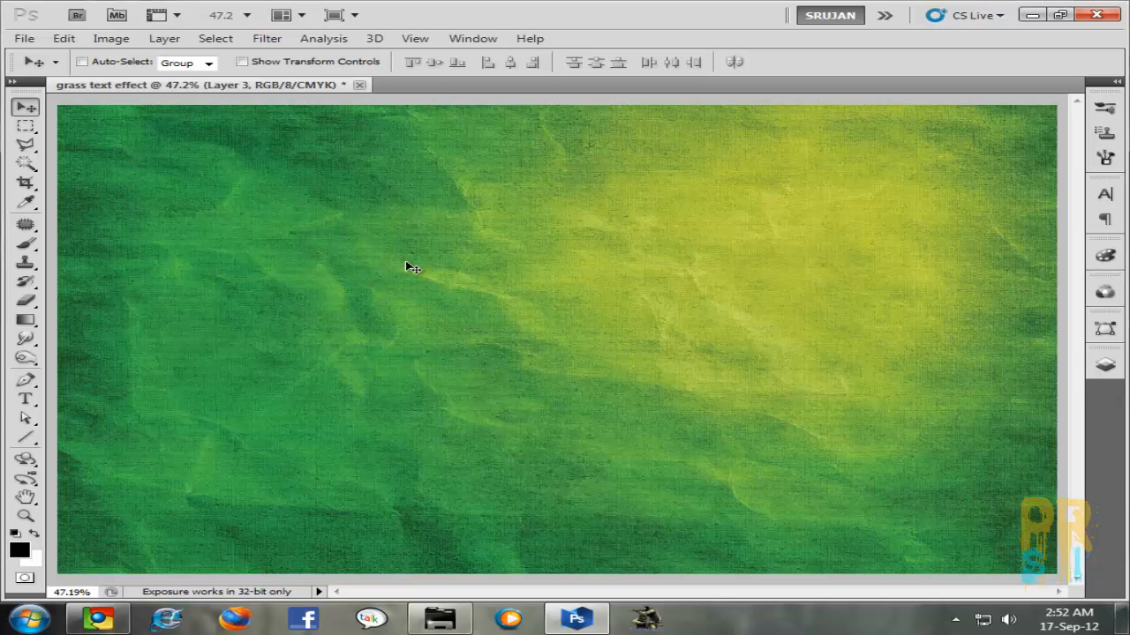
Open the grass1 image from the Grass-Text-Effect folder.
key("ctrl+o")
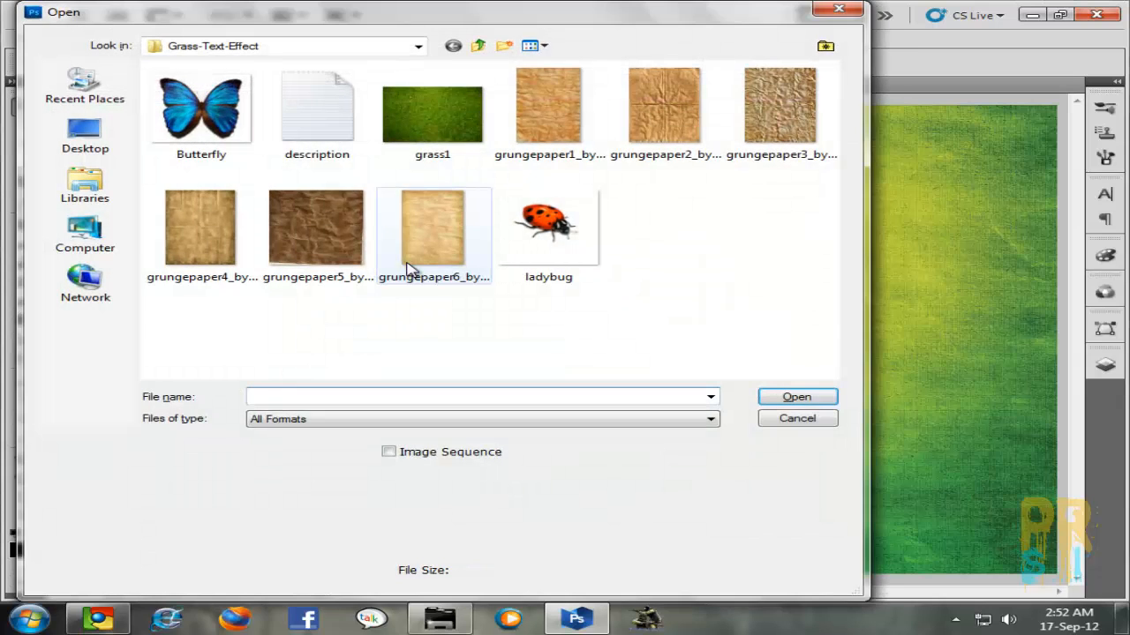
left_click(406, 131)
left_click(791, 398)
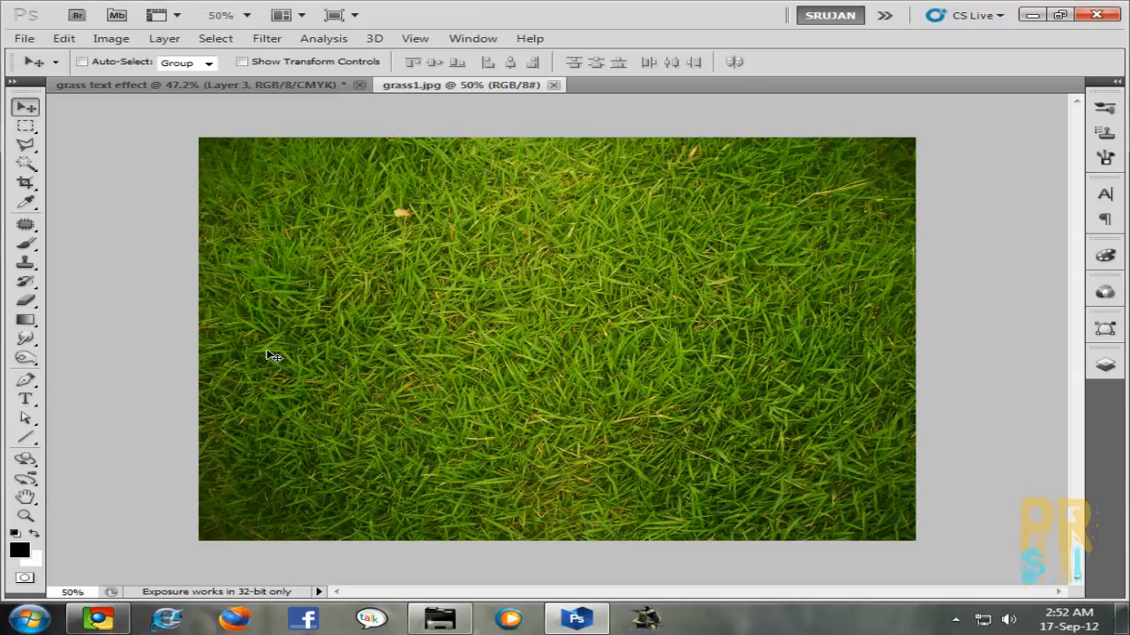
key("ctrl+0")
Write EARTH in the Franchise font on the grass image, scaling it to about 156 pt and placing it near the centre.
left_click(25, 398)
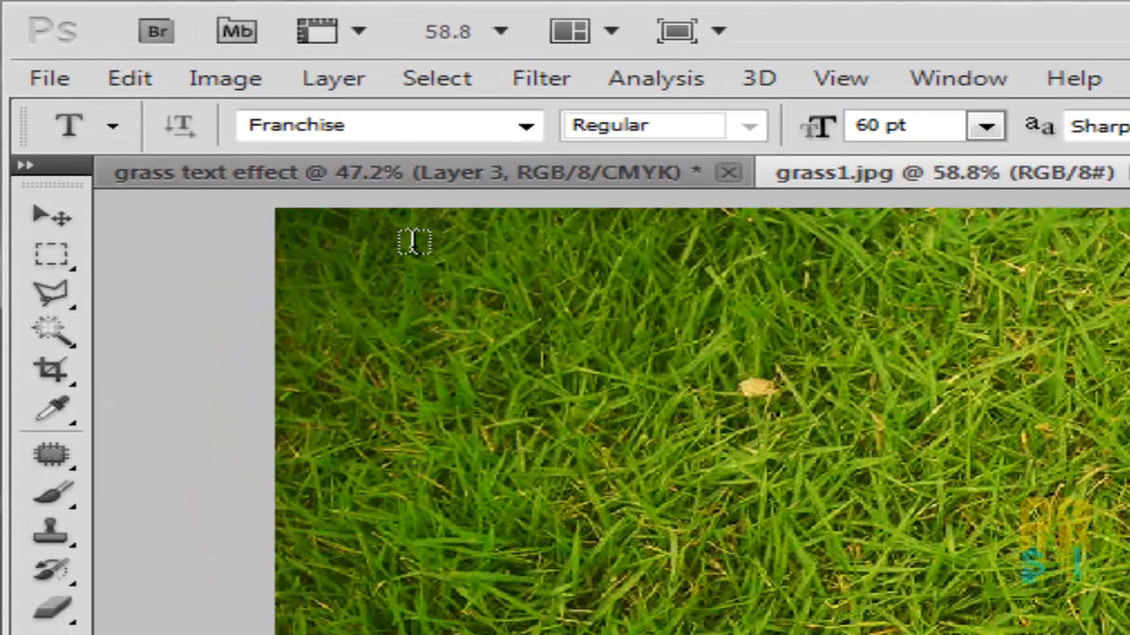
left_click(378, 133)
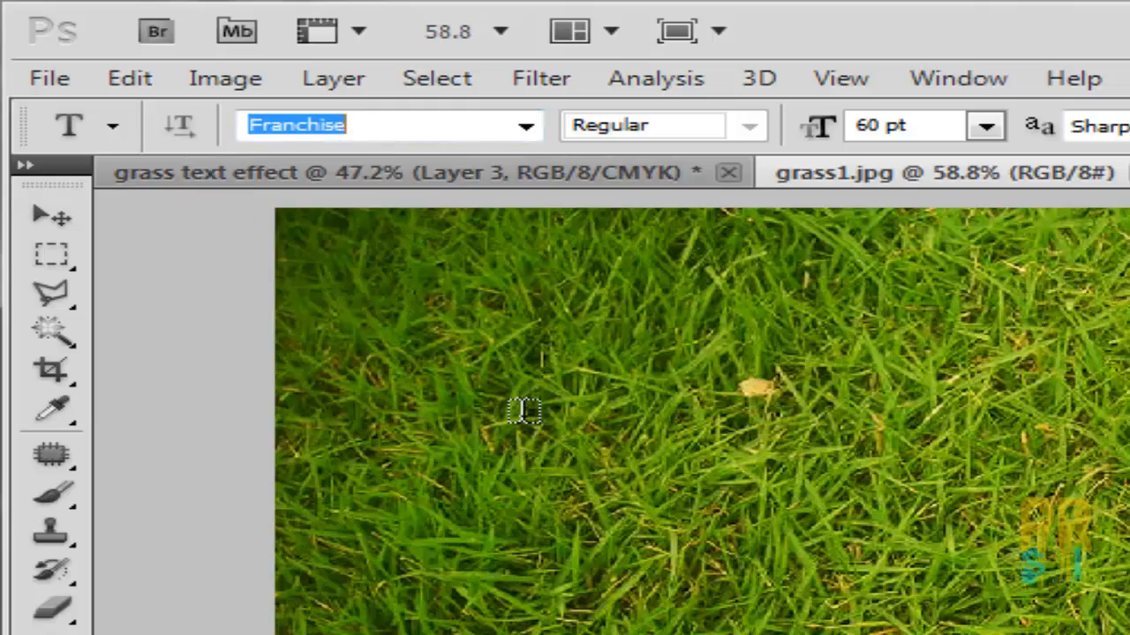
left_click_drag(522, 415, 785, 433)
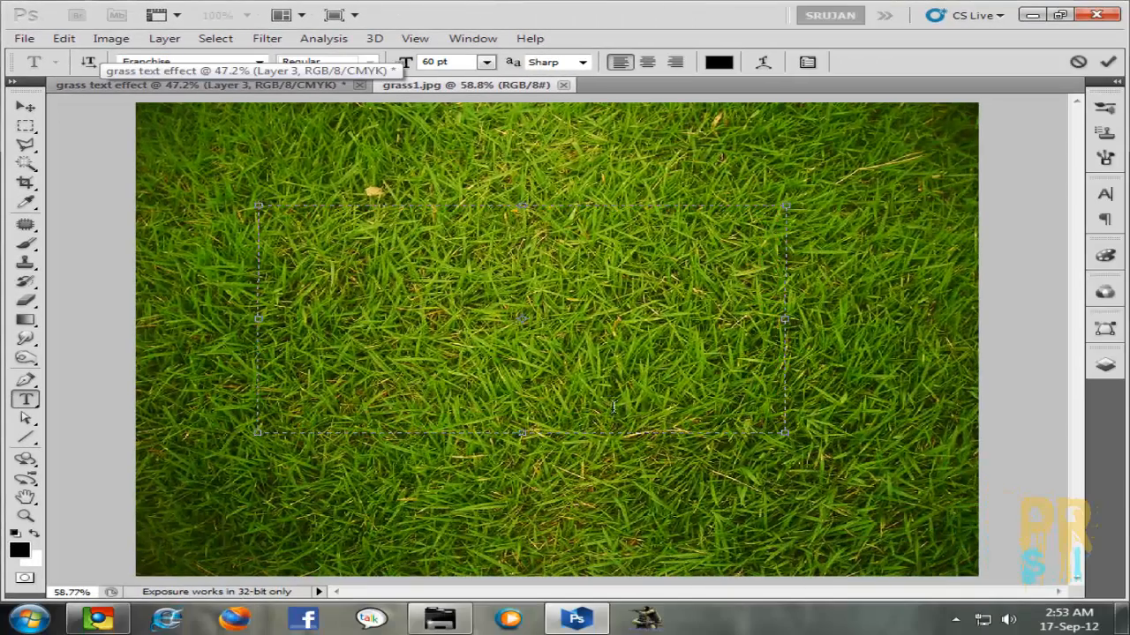
type("EA")
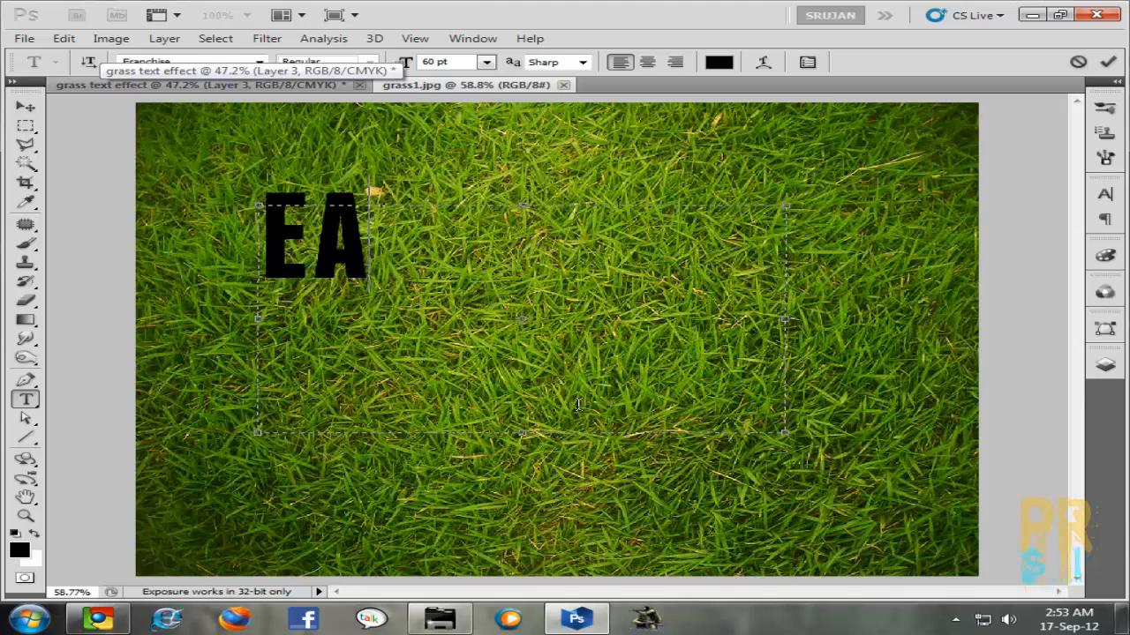
type("RTH")
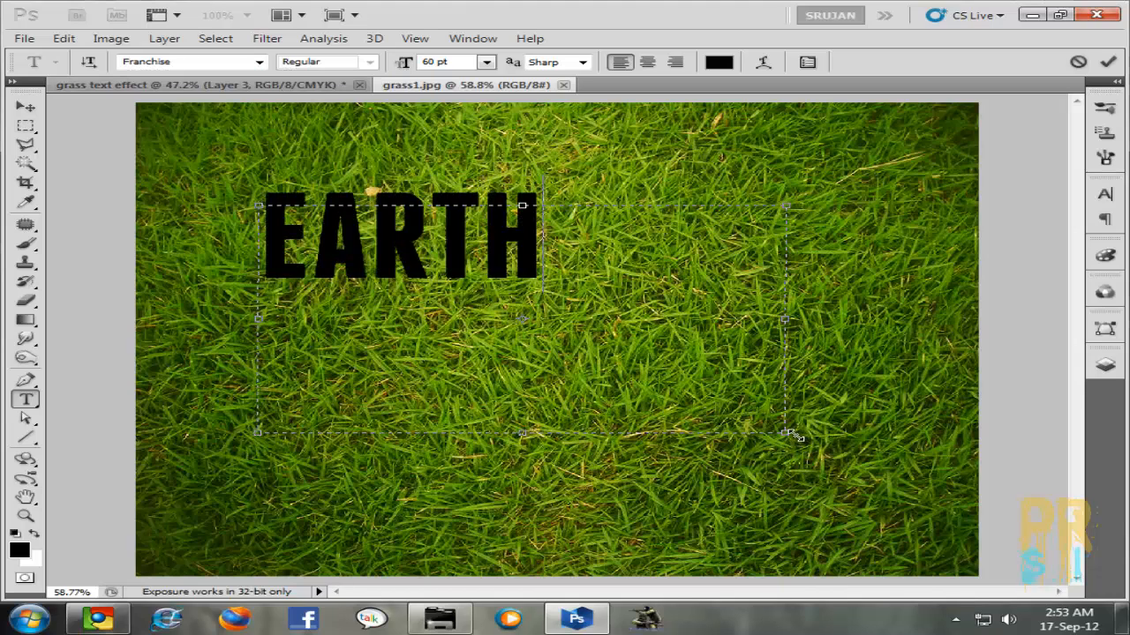
left_click_drag(792, 434, 892, 409)
left_click_drag(589, 355, 615, 408)
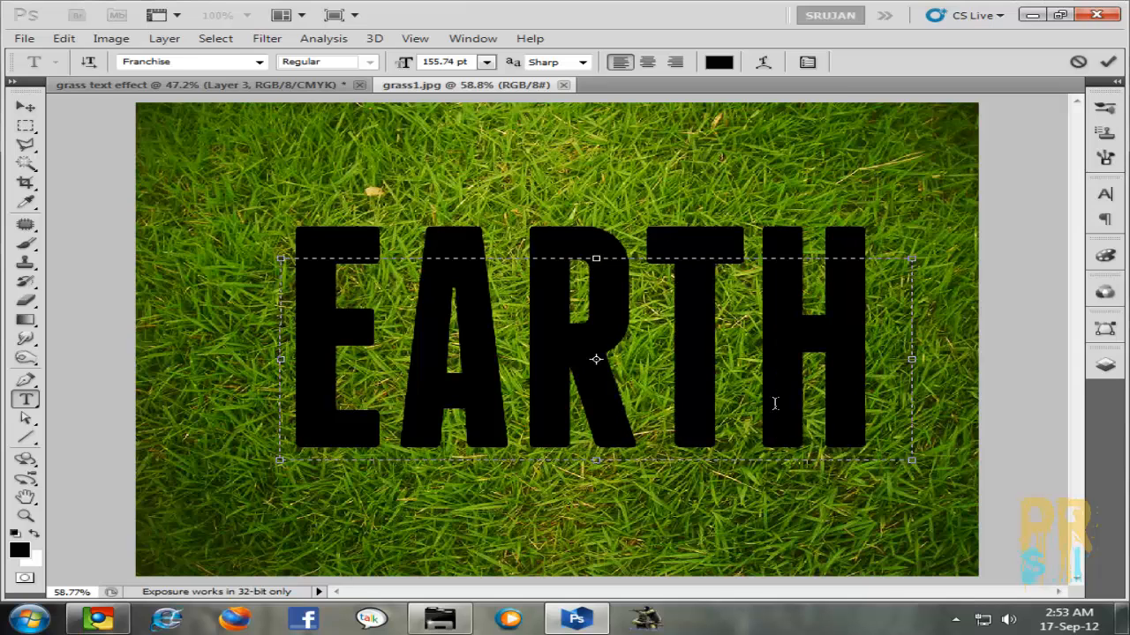
Colour the EARTH text white (ffffff) and lower its layer opacity so the grass shows through.
key("ctrl+a")
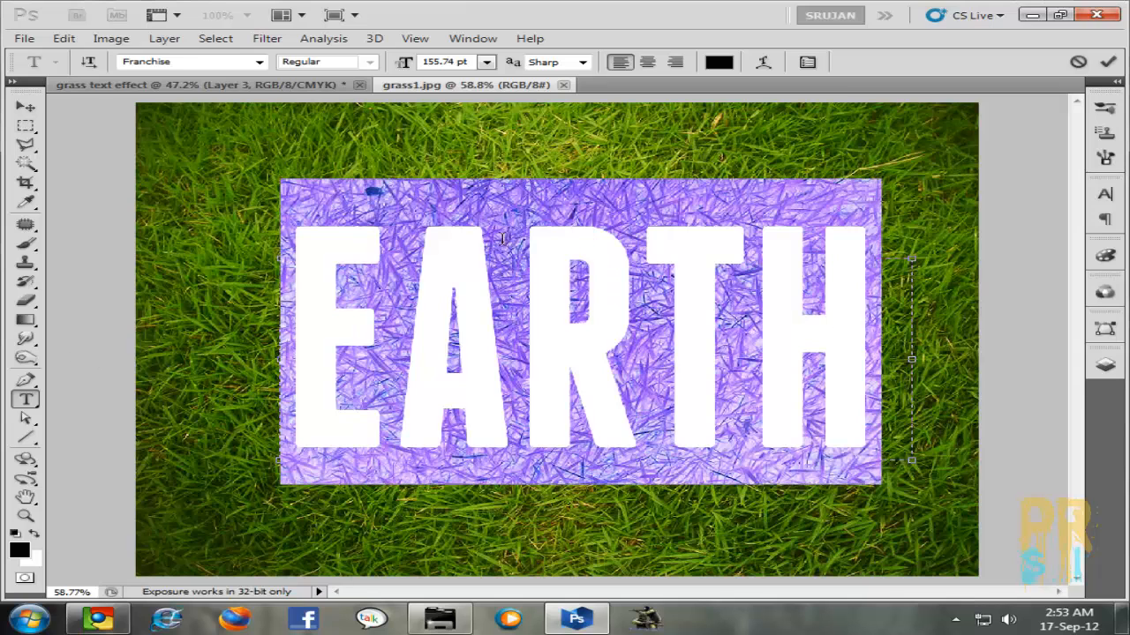
left_click(718, 62)
left_click_drag(639, 299, 393, 220)
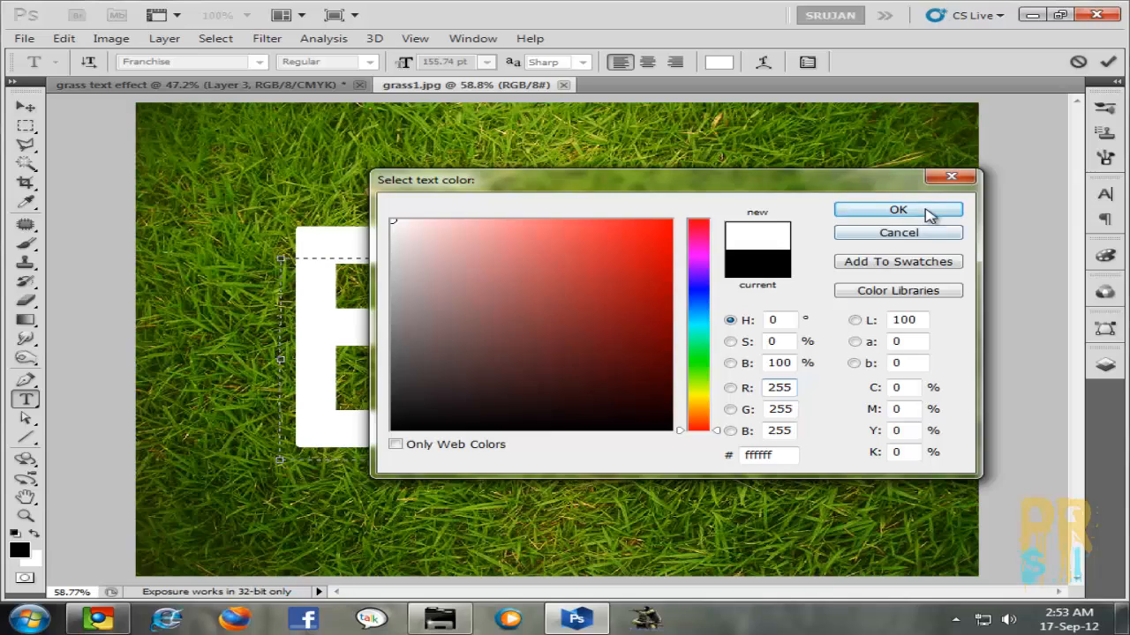
left_click(895, 210)
key("ctrl+Return")
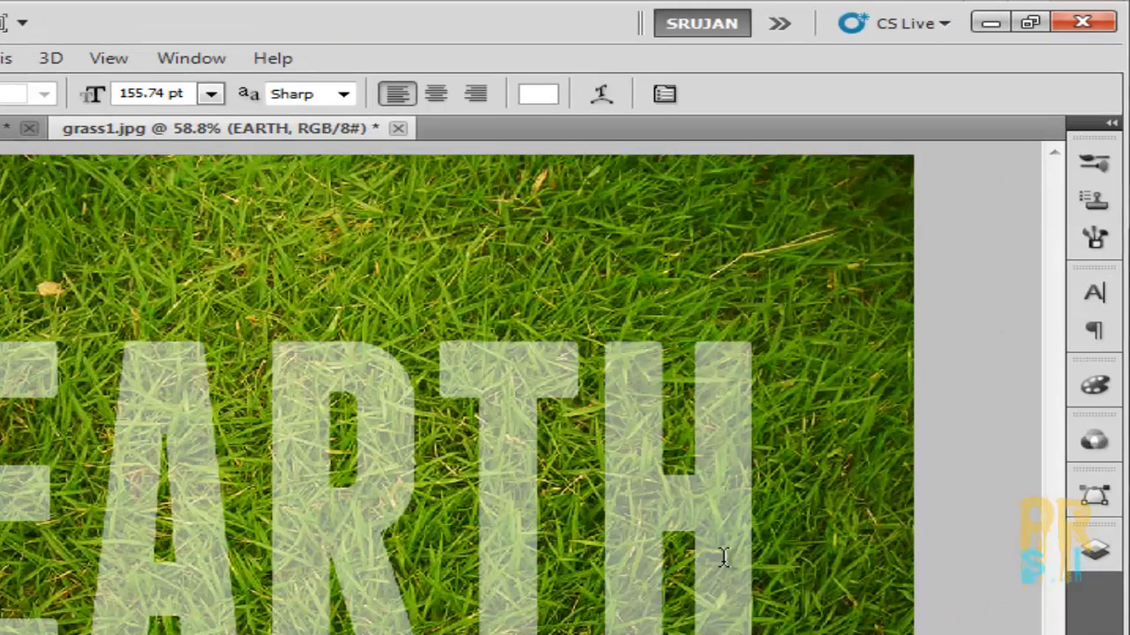
left_click(1096, 552)
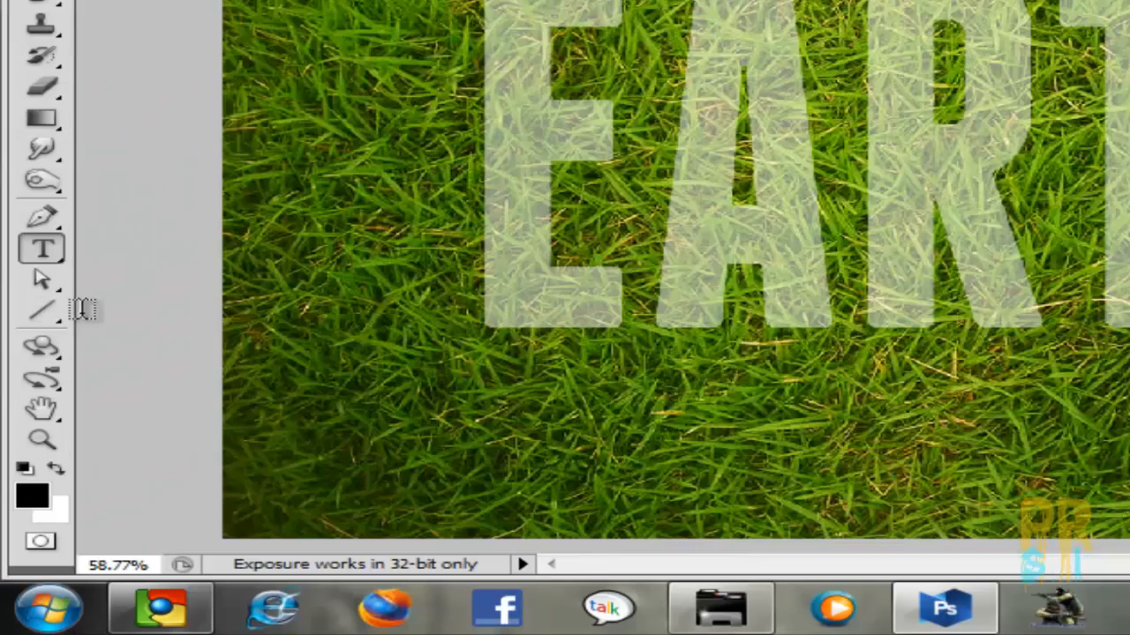
Start a Pen tool path at the letter E's top-right corner, tracing grass blades along its top edge to the top-left corner.
left_click(41, 217)
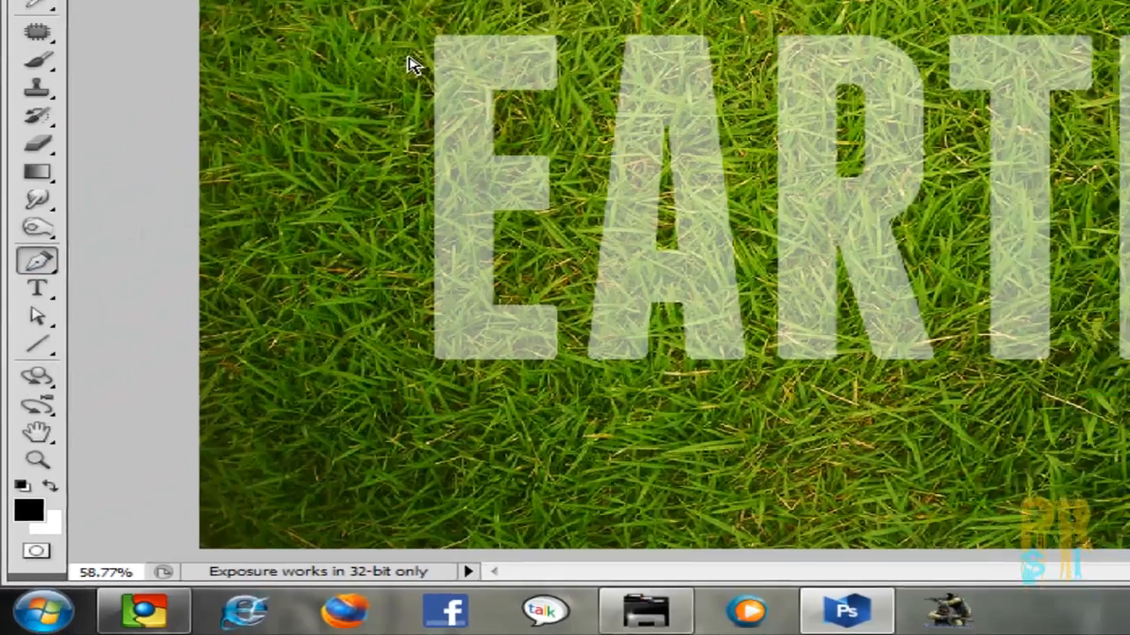
key("ctrl+plus")
key("ctrl+plus")
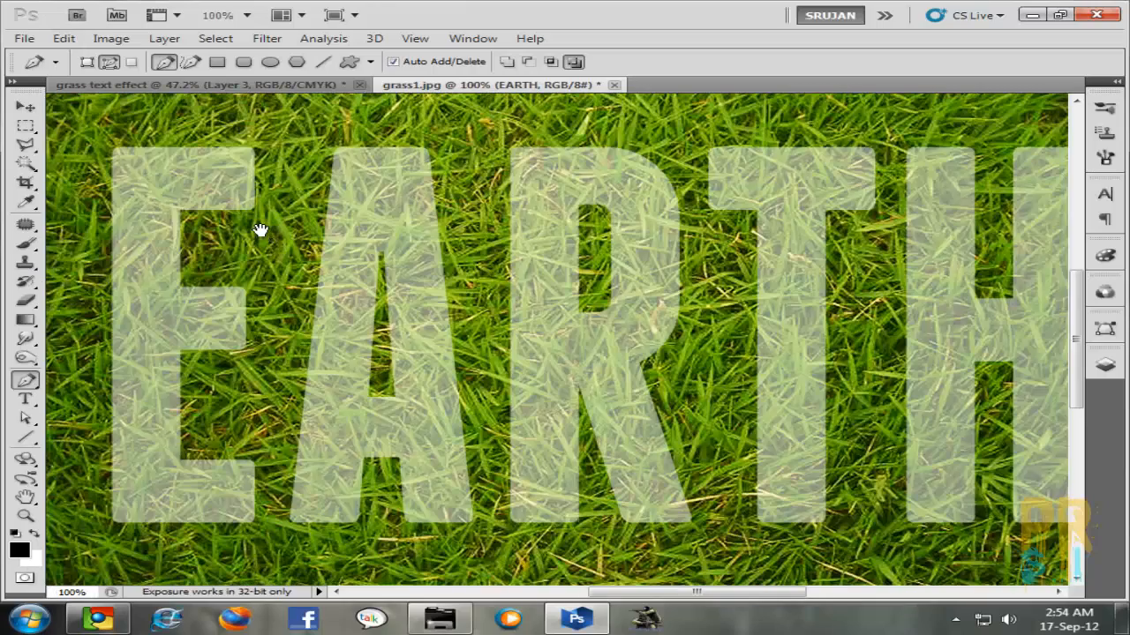
left_click_drag(259, 226, 433, 341)
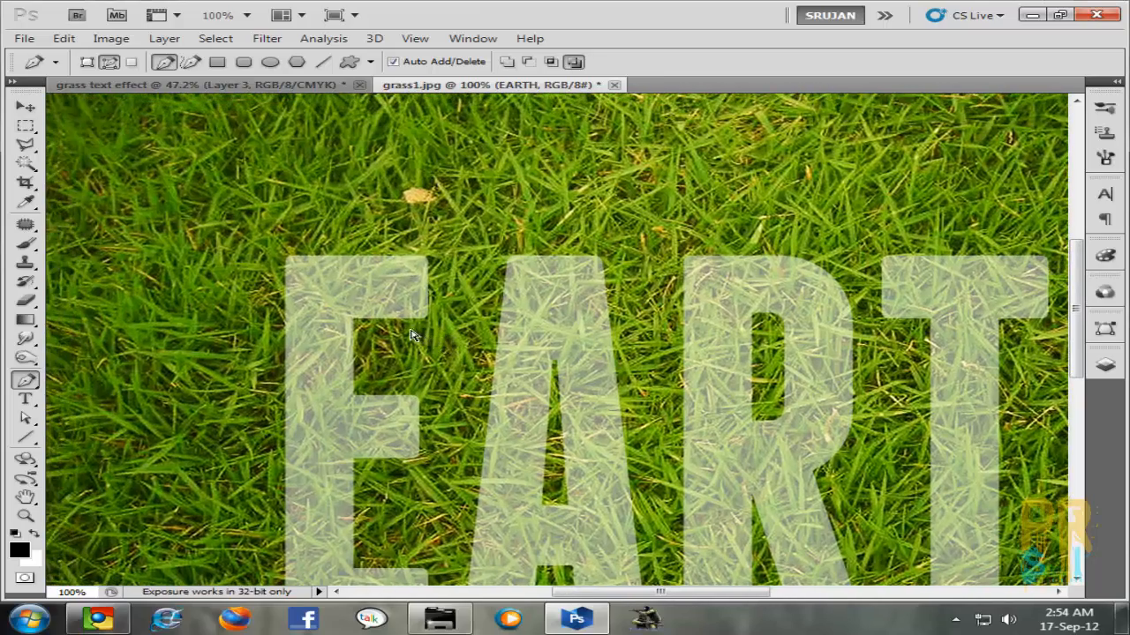
key("ctrl+plus")
left_click_drag(303, 260, 573, 347)
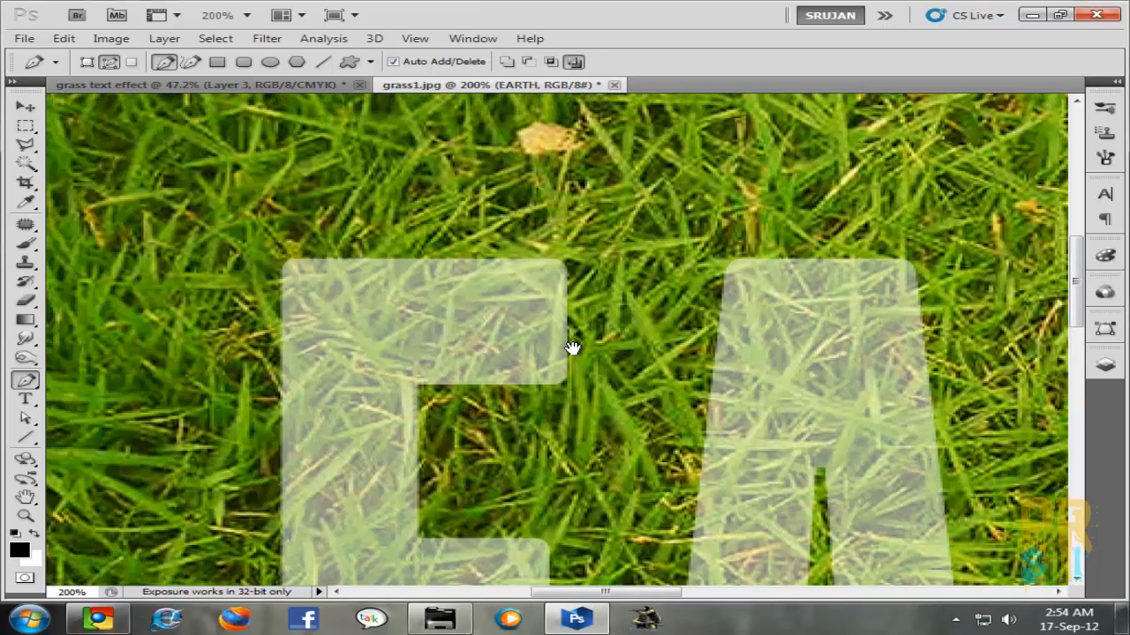
left_click(556, 260)
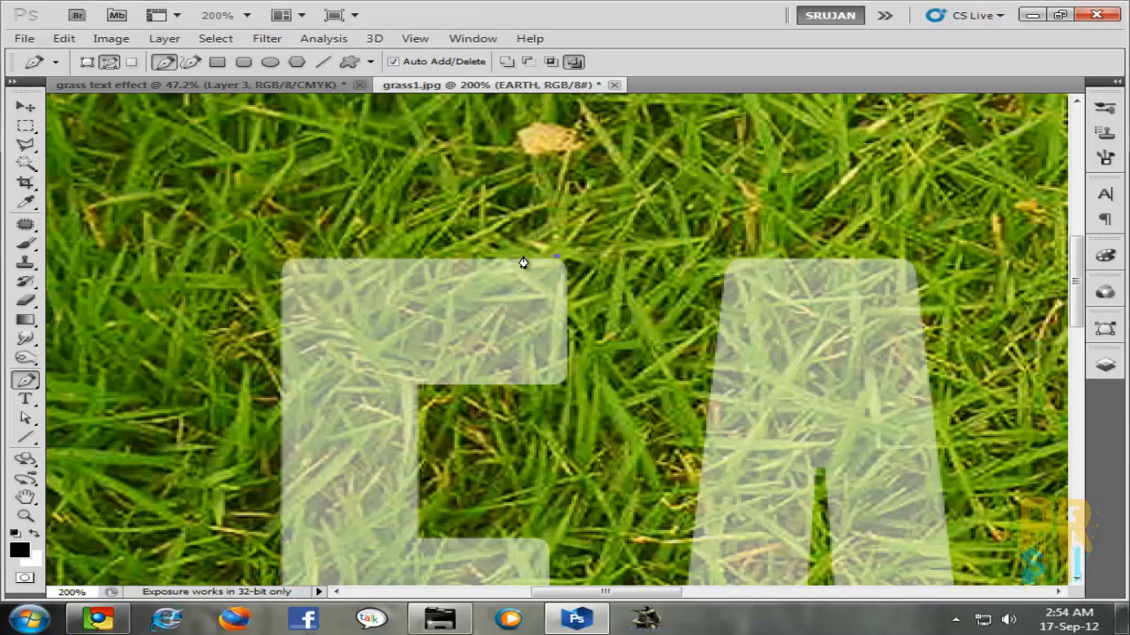
left_click(450, 255)
left_click(423, 255)
left_click(383, 253)
left_click(341, 249)
left_click(324, 220)
left_click(327, 251)
left_click(274, 306)
left_click(253, 264)
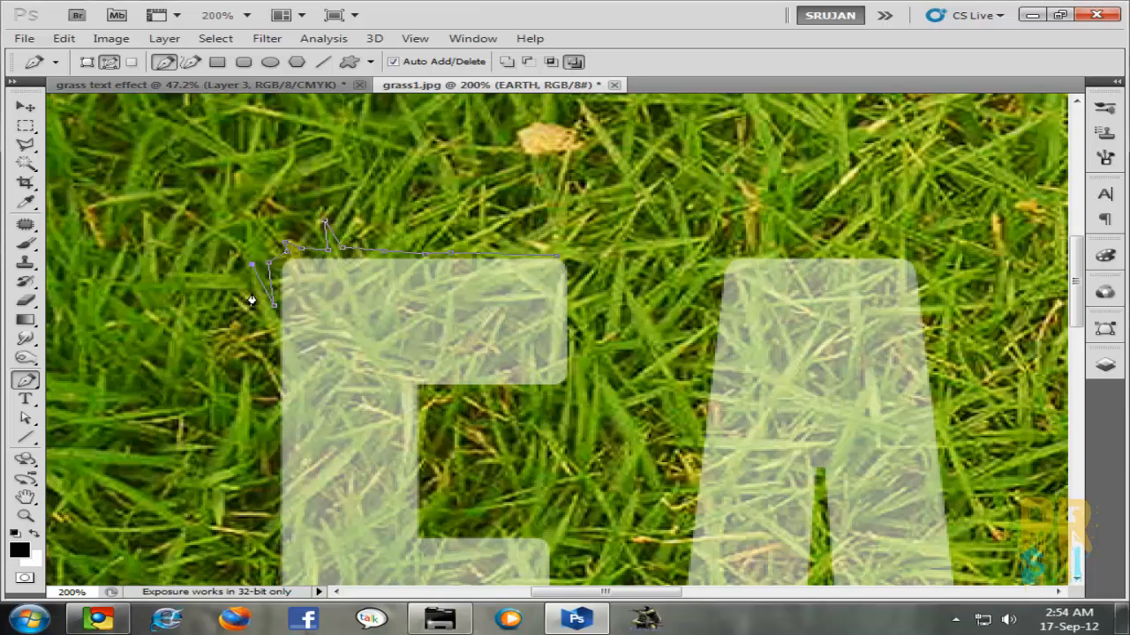
Continue the Pen tool path down the upper half of the letter E's outer left edge, following the protruding grass blades.
left_click(275, 375)
left_click(236, 343)
left_click(251, 358)
left_click(273, 391)
left_click(275, 416)
key("space")
left_click_drag(287, 445, 301, 292)
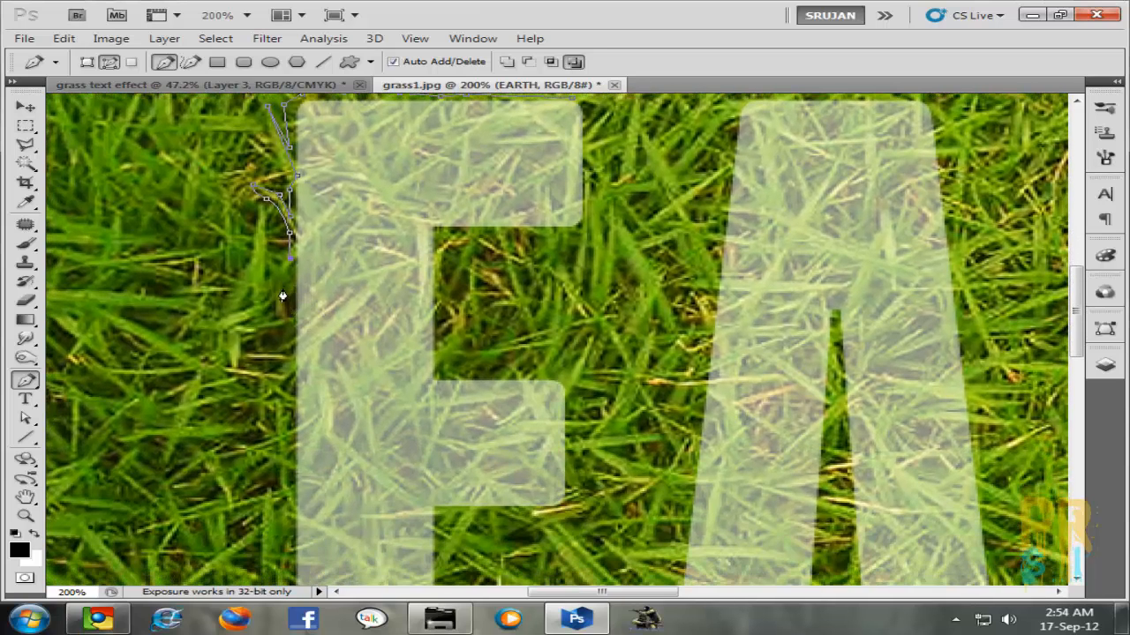
left_click(297, 356)
left_click(272, 386)
left_click(301, 394)
left_click(291, 441)
left_click(255, 450)
Trace the path along the grass blades down the lower half of the E's outer left edge, almost to its base.
left_click_drag(293, 476, 297, 241)
left_click(294, 272)
left_click(288, 297)
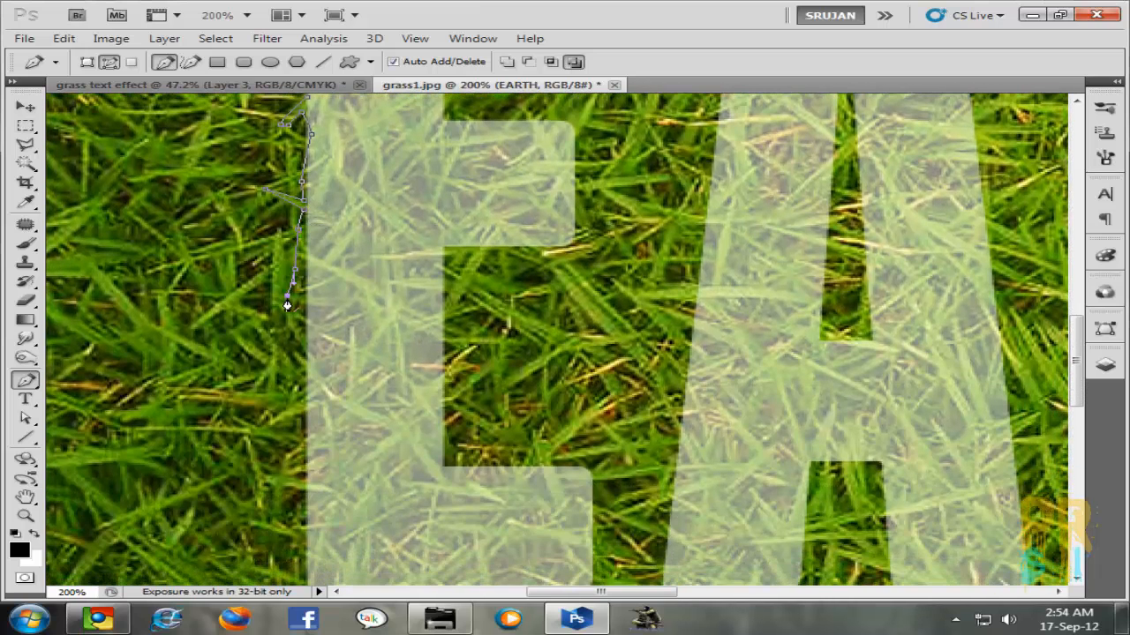
left_click(295, 302)
left_click(306, 267)
left_click(308, 316)
left_click(297, 353)
left_click(301, 392)
left_click(269, 420)
left_click(304, 410)
left_click(308, 439)
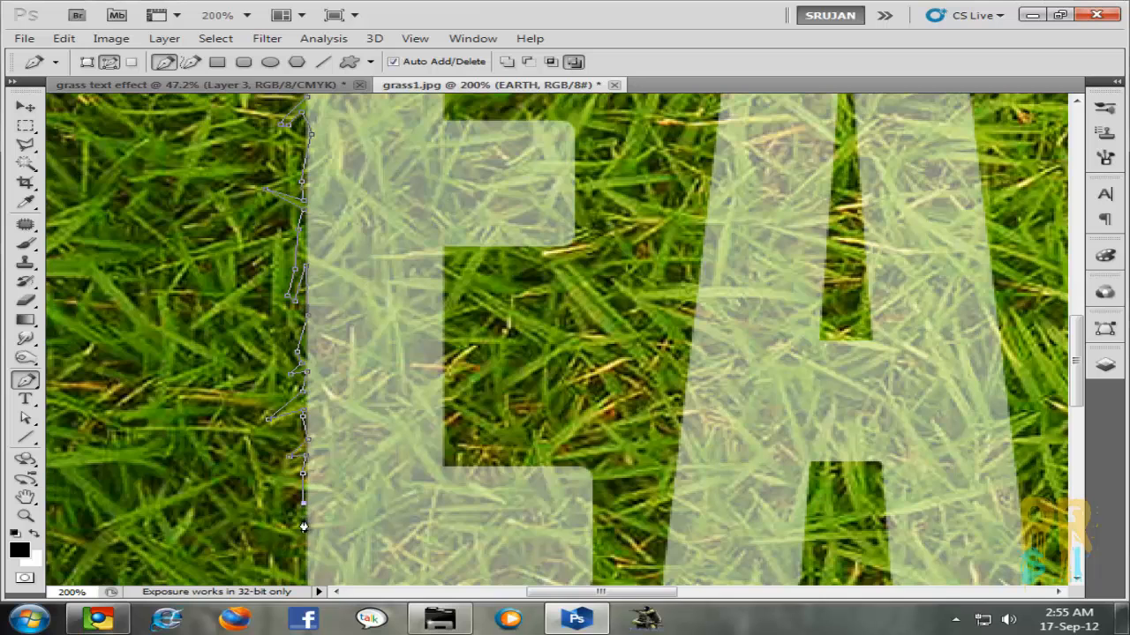
left_click_drag(307, 529, 334, 317)
left_click(345, 292)
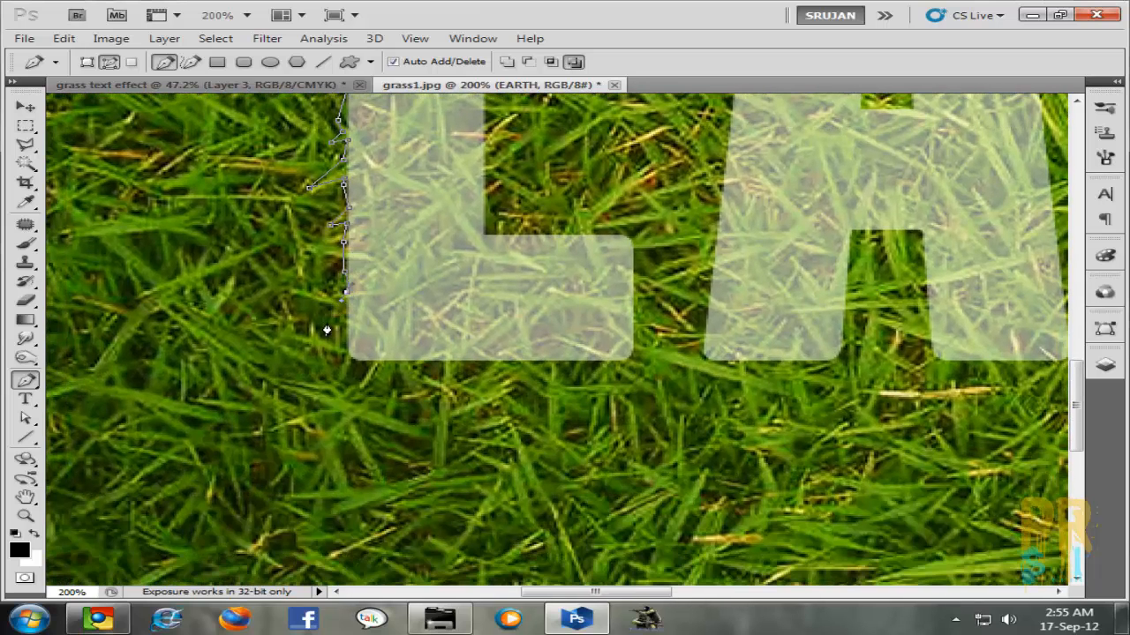
Carry the path around the E's bottom-left corner and along its bottom edge to the bottom-right corner.
left_click(342, 330)
left_click(345, 367)
left_click(453, 374)
left_click(530, 367)
left_click(574, 358)
left_click(628, 356)
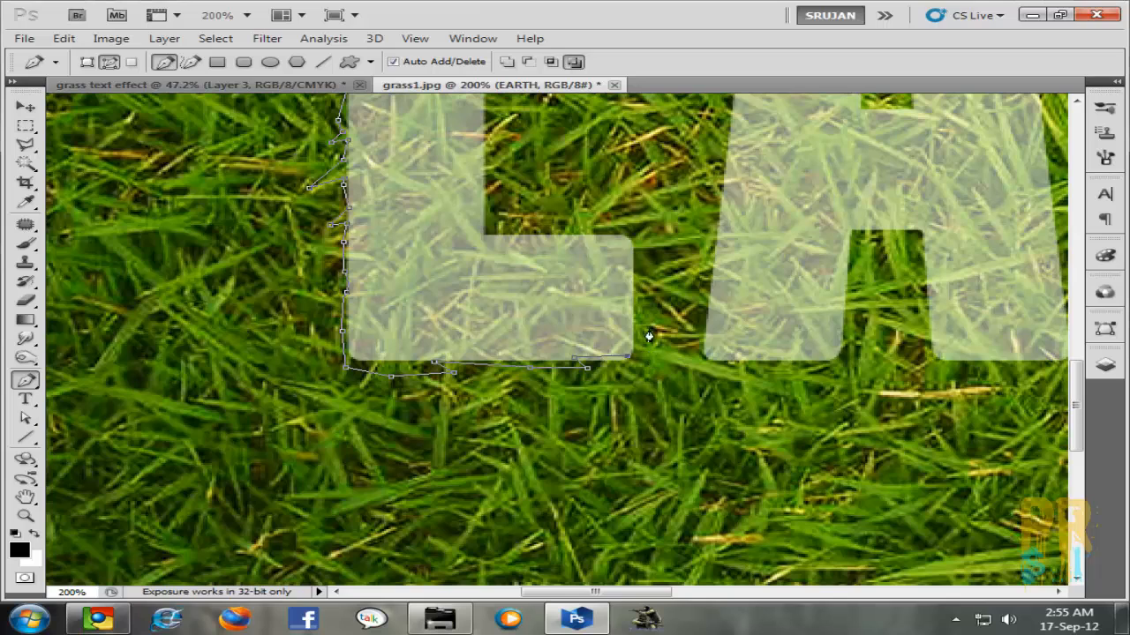
Trace the path up the right end of the E's lower arm and back along its upper edge to the stem.
left_click(648, 323)
left_click(644, 256)
left_click(604, 228)
left_click(566, 223)
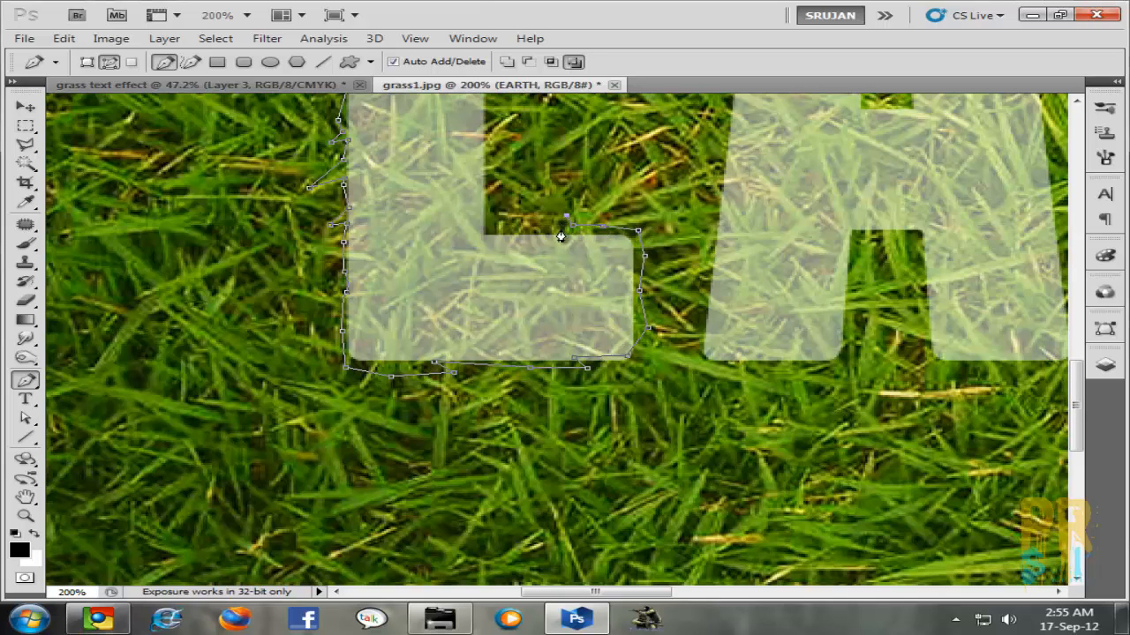
left_click(497, 229)
Trace the path up the E's stem between the lower and middle arms, including the protruding grass blades.
left_click(519, 114)
left_click(492, 122)
left_click_drag(500, 103, 465, 439)
left_click(460, 408)
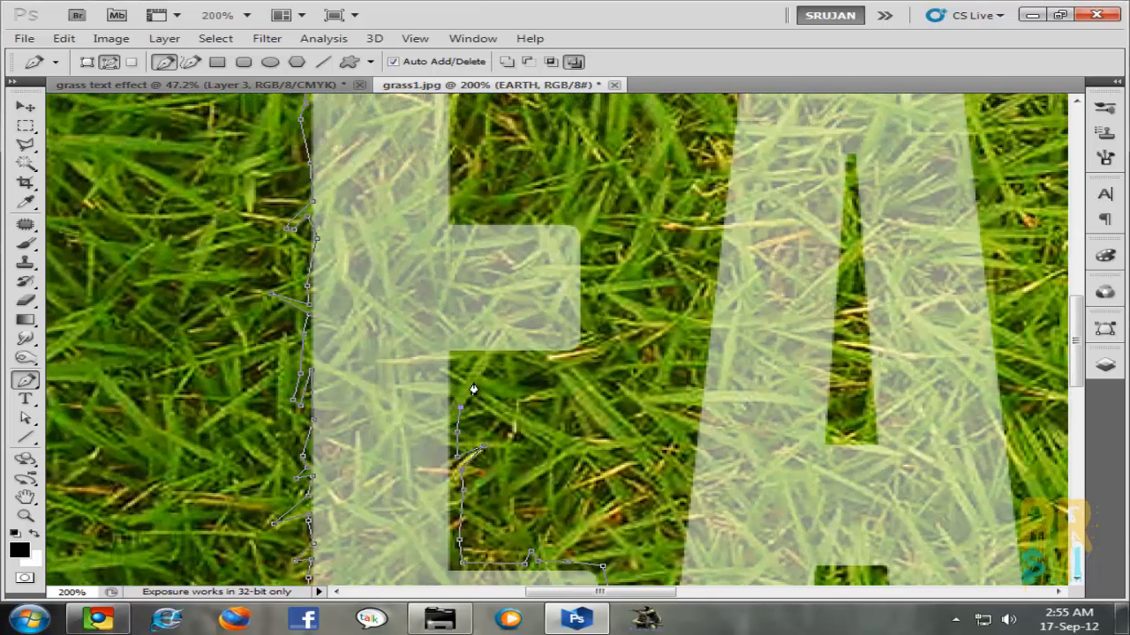
left_click(450, 395)
left_click(454, 365)
Trace the path around the E's middle arm, along its underside, right end and upper edge.
left_click(529, 358)
left_click(605, 343)
left_click(591, 300)
left_click(599, 192)
left_click(554, 215)
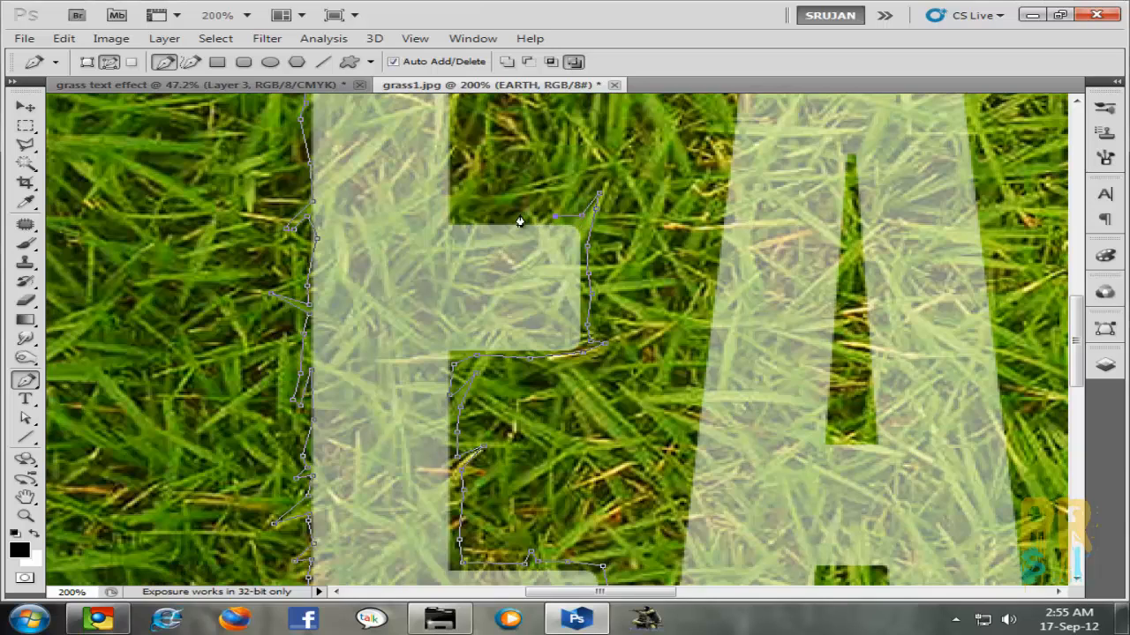
Trace the path up the stem and around the E's top arm, and close it at its starting point.
left_click(474, 197)
left_click_drag(472, 159, 477, 316)
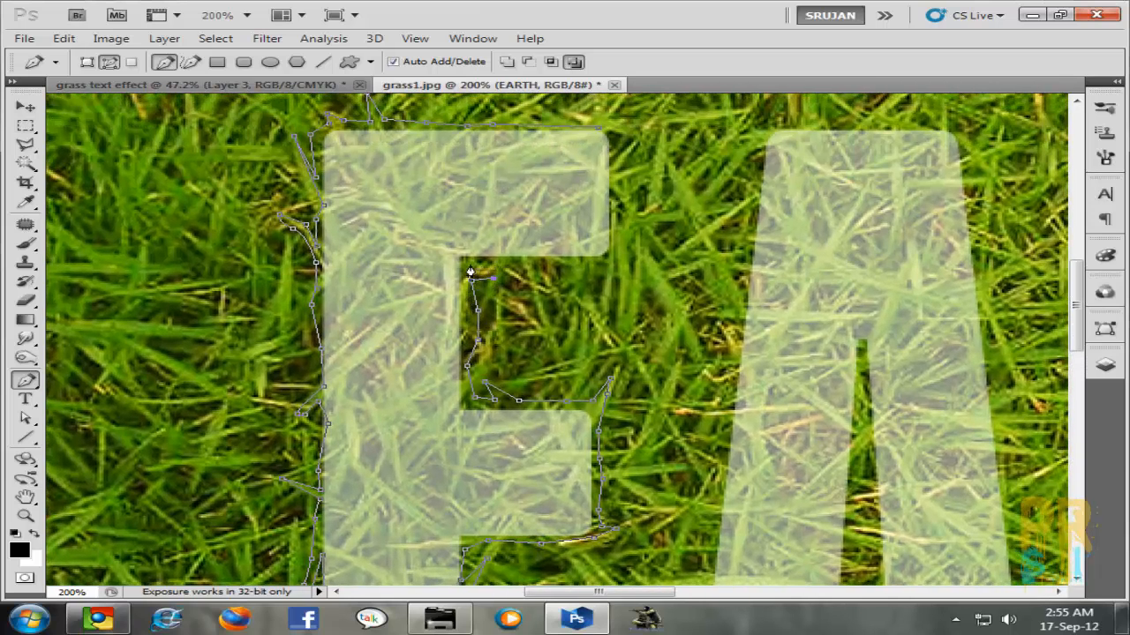
left_click(604, 268)
left_click(622, 209)
left_click(611, 177)
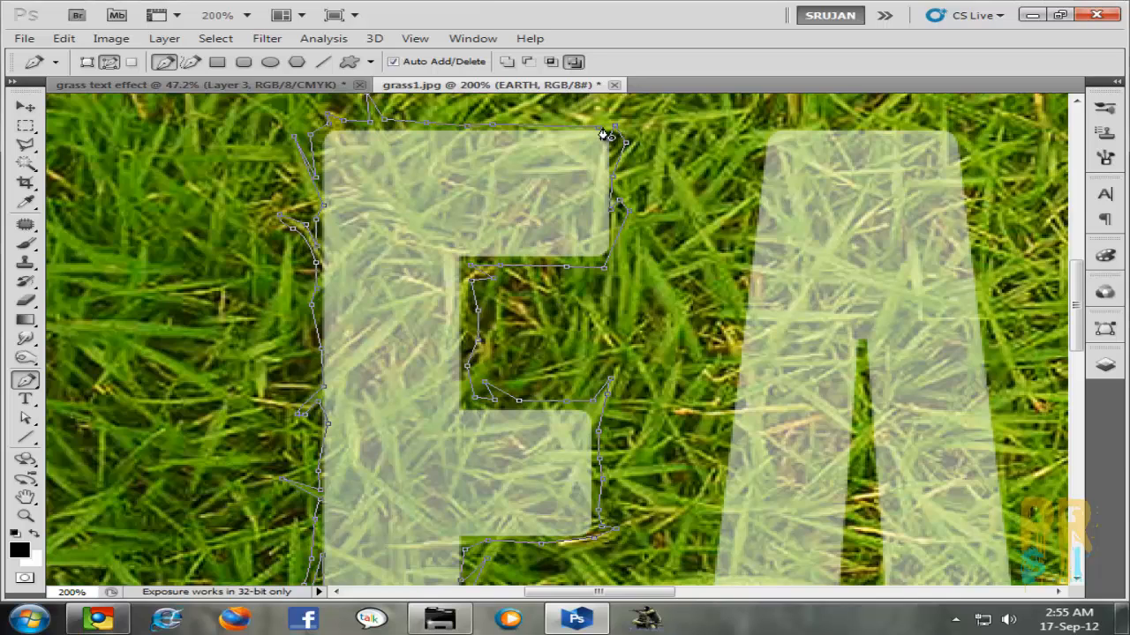
left_click(601, 136)
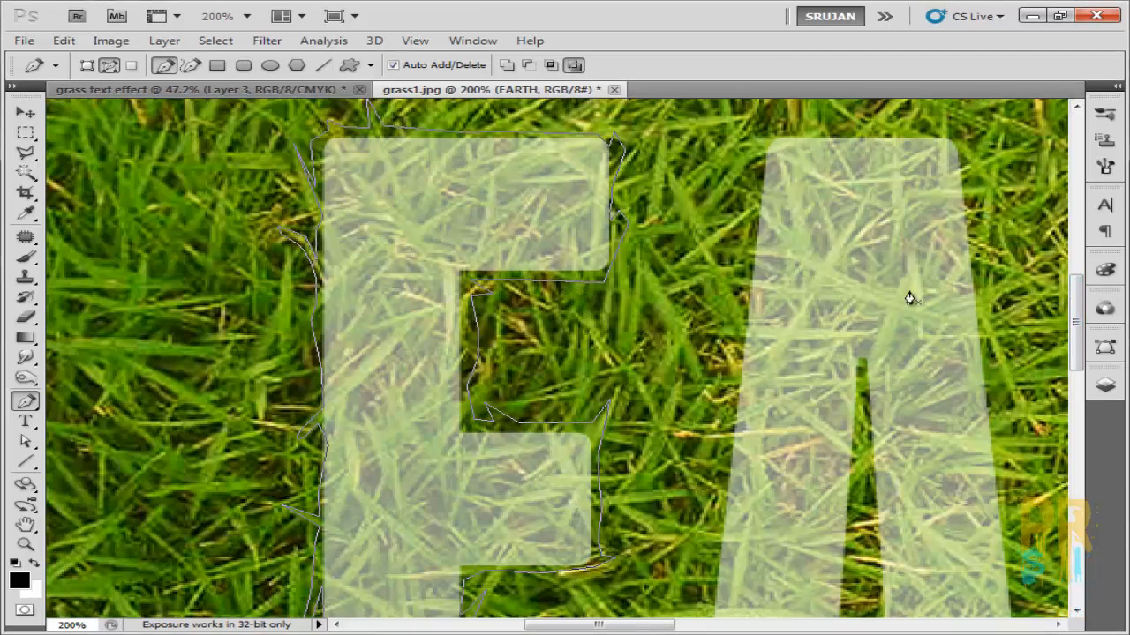
Load the E-shaped work path as a selection.
left_click(470, 41)
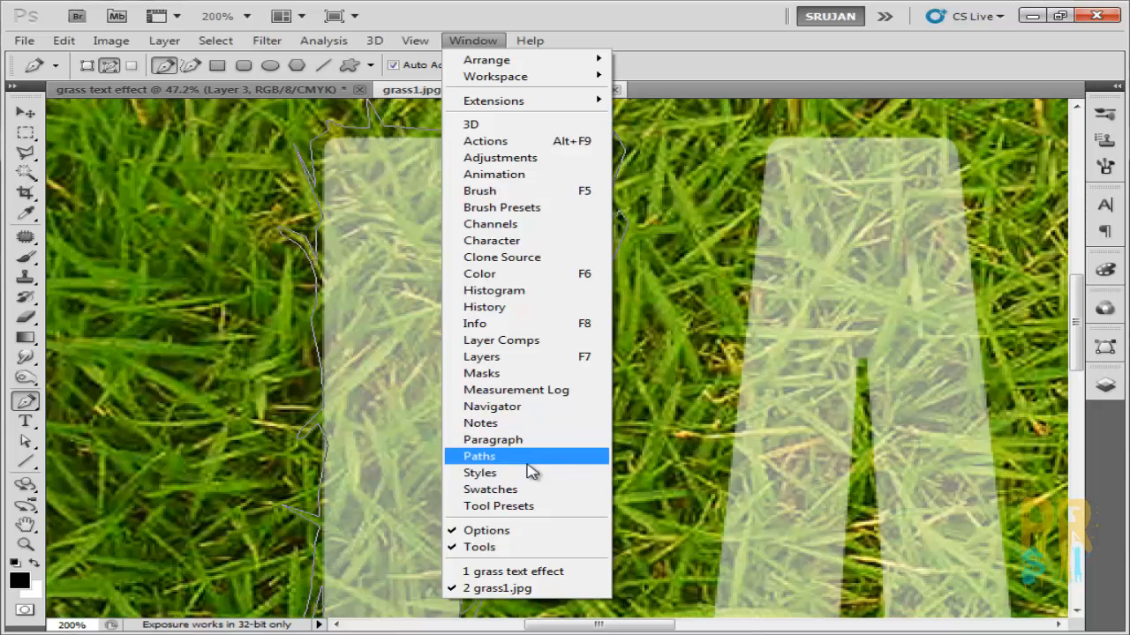
left_click(527, 457)
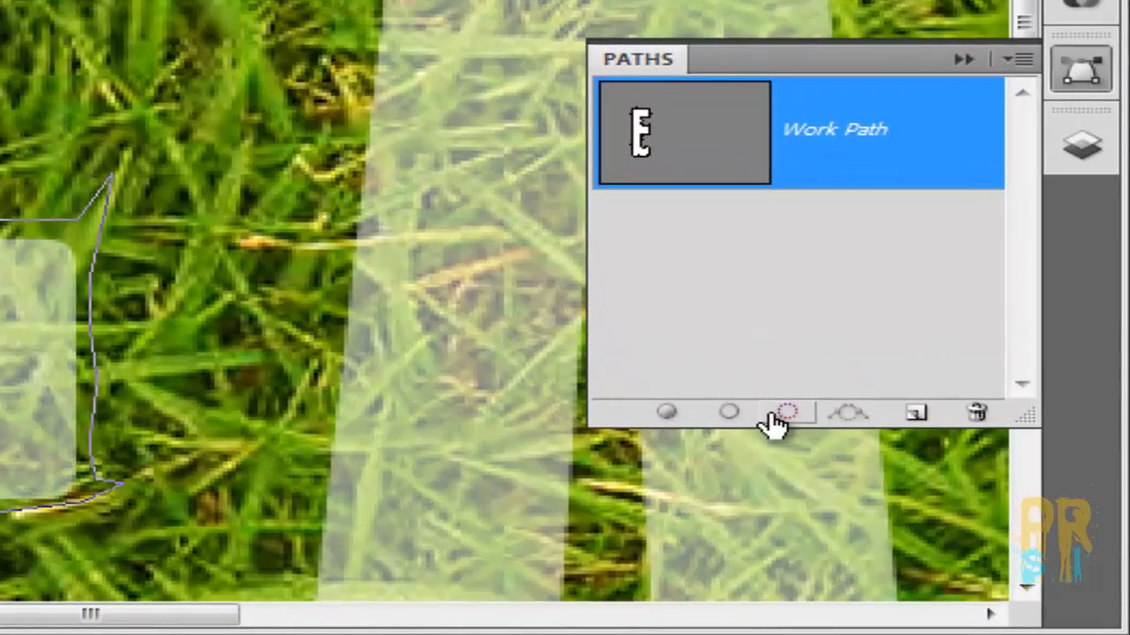
left_click(771, 415)
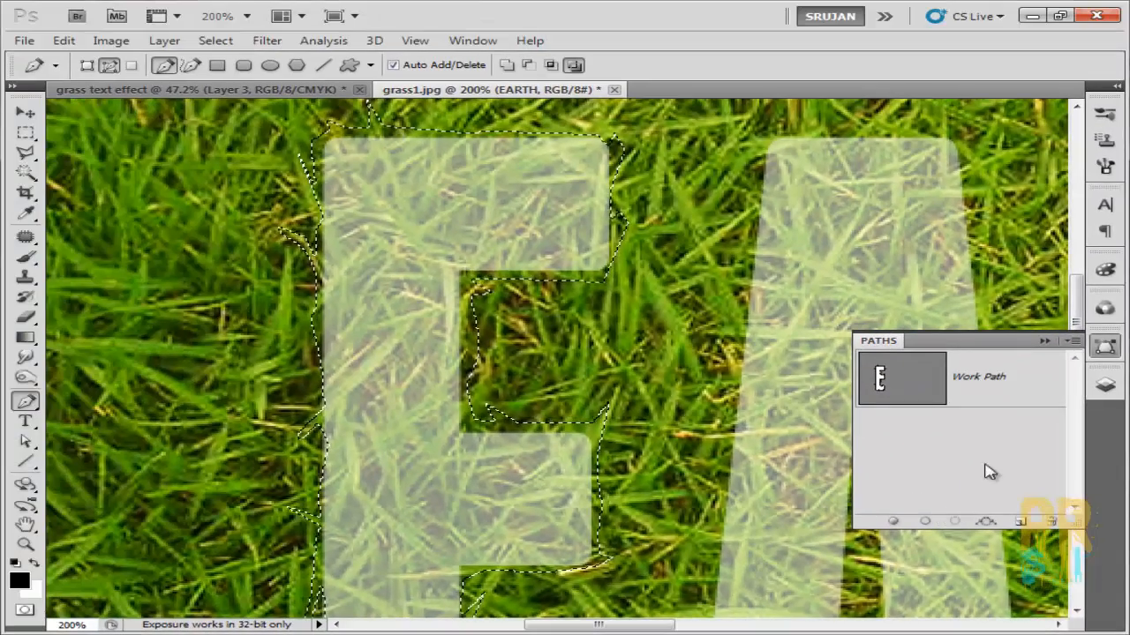
Move the selected grass E from the Background layer into the grass text effect document, placing it left of centre.
left_click(1105, 385)
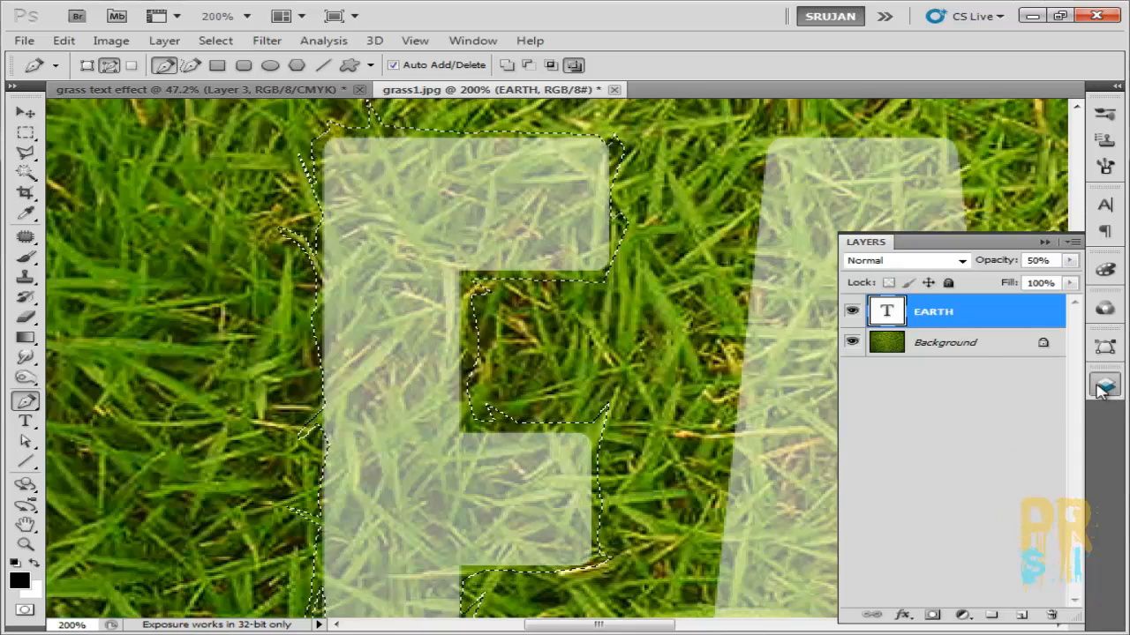
left_click(968, 345)
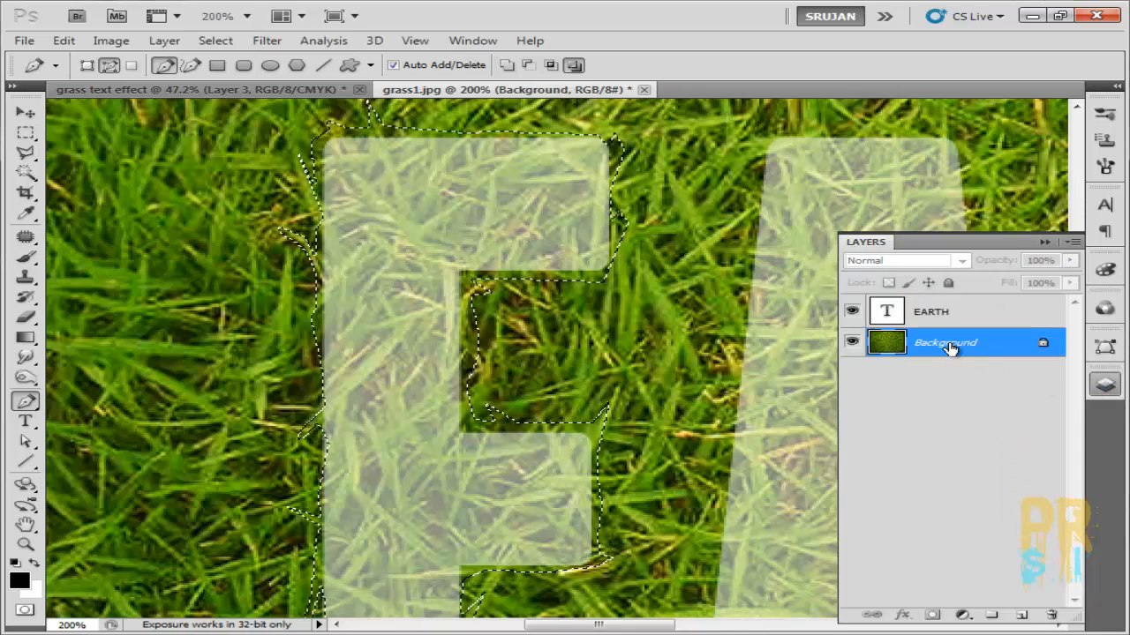
left_click(25, 115)
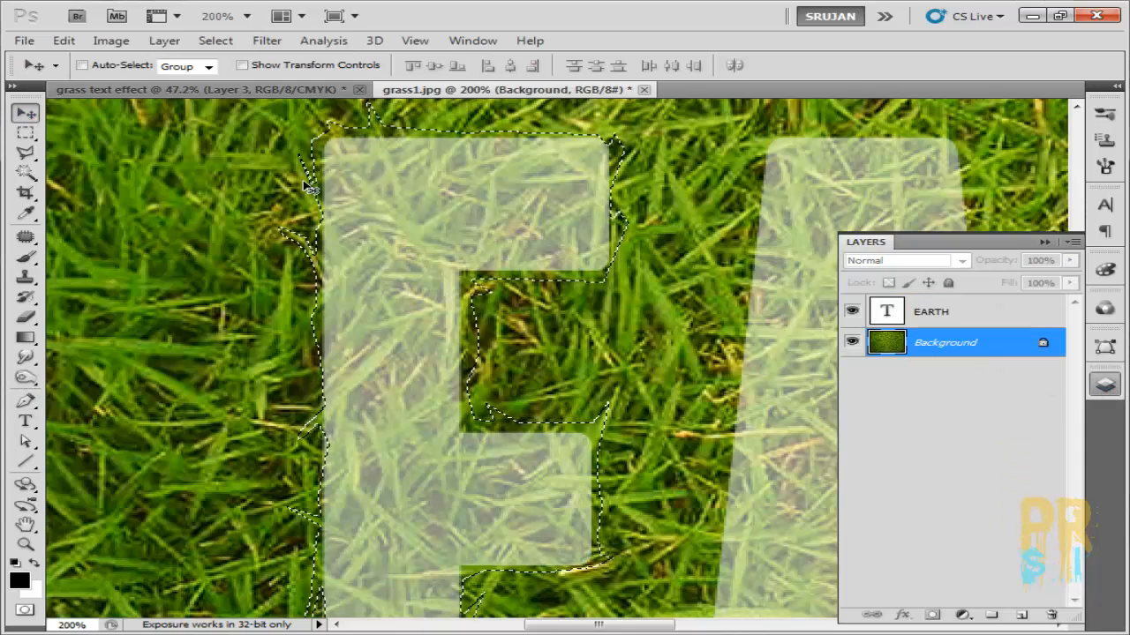
left_click_drag(356, 166, 250, 261)
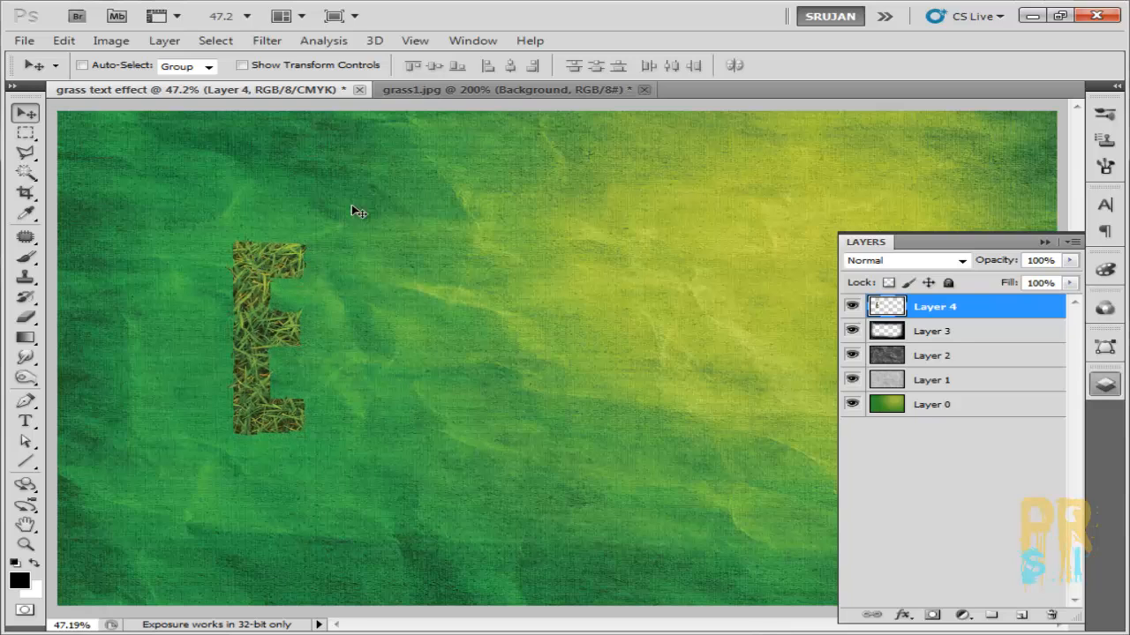
Merge Layer 3, Layer 2, Layer 1 and Layer 0 into a single layer.
left_click(1044, 244)
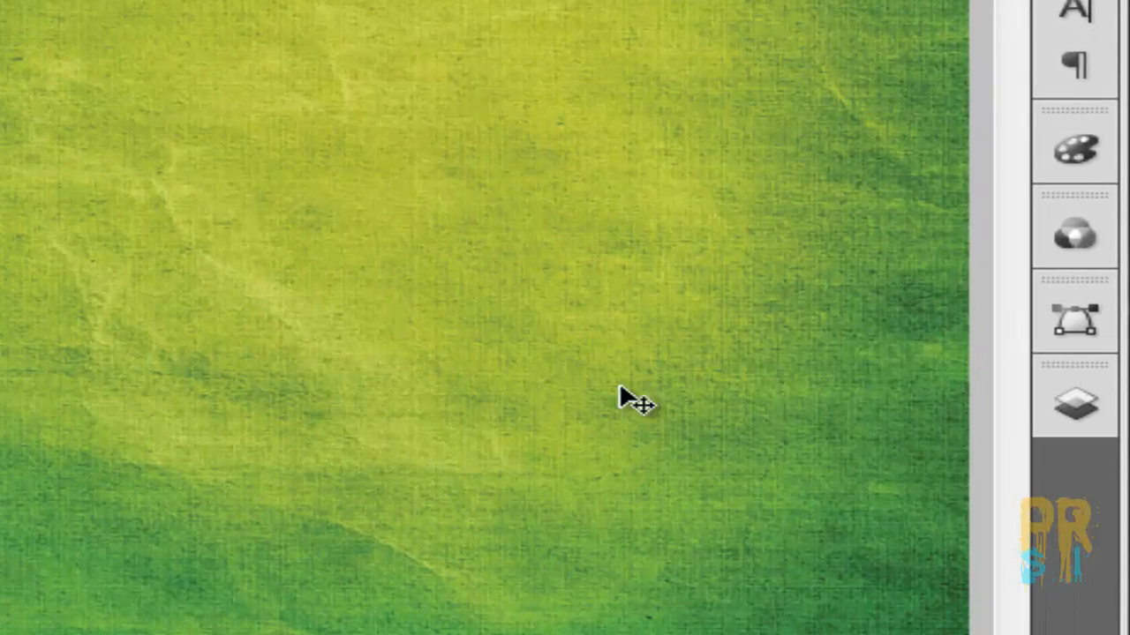
left_click(1075, 404)
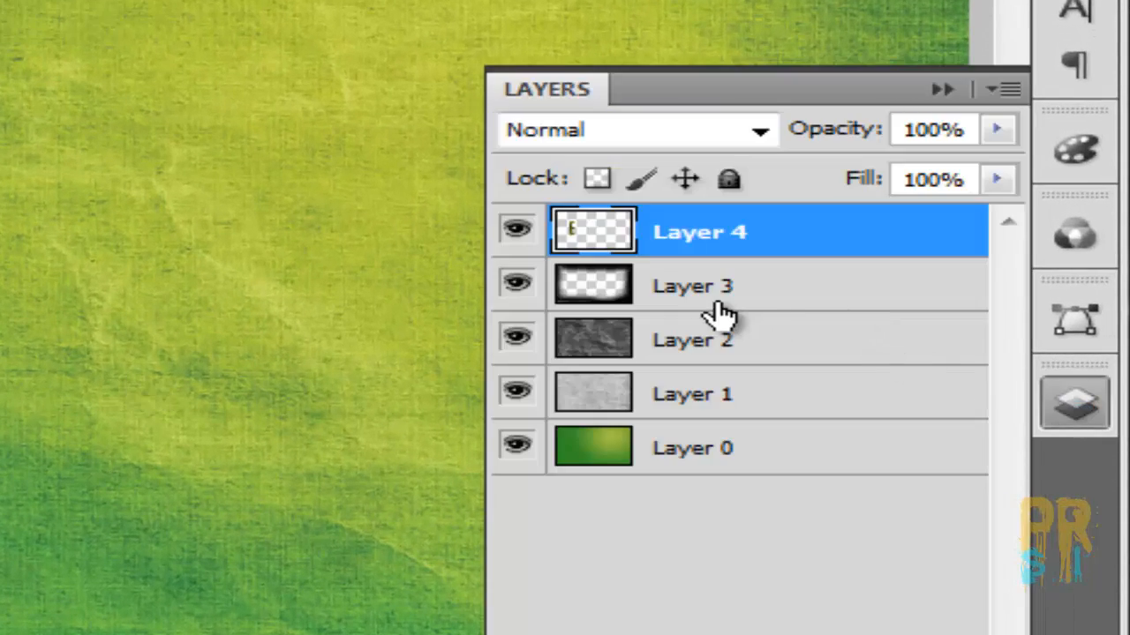
left_click(716, 300)
left_click(697, 349, "shift")
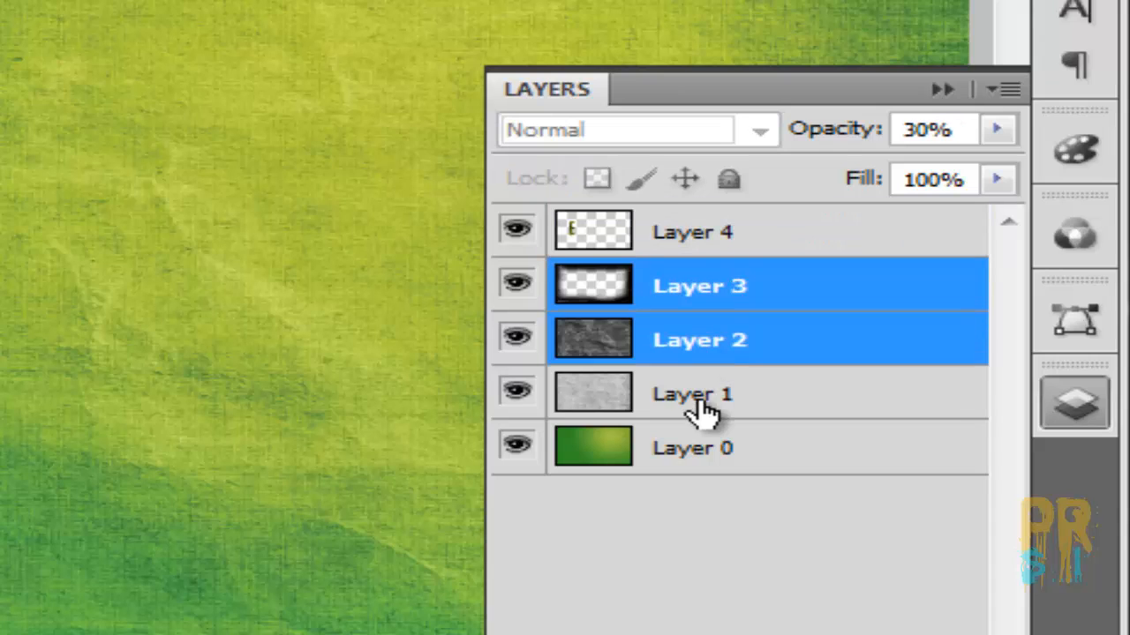
left_click(700, 397, "shift")
left_click(701, 448, "shift")
right_click(715, 396)
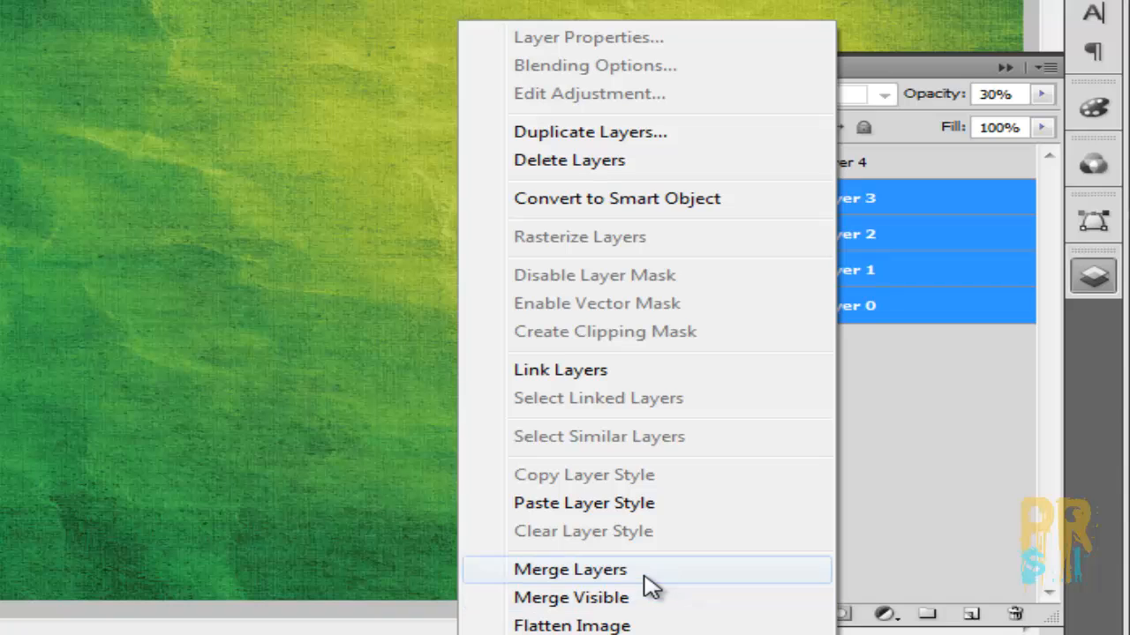
left_click(650, 569)
Rename the merged layer as Background and the grass letter layer as E.
double_click(836, 201)
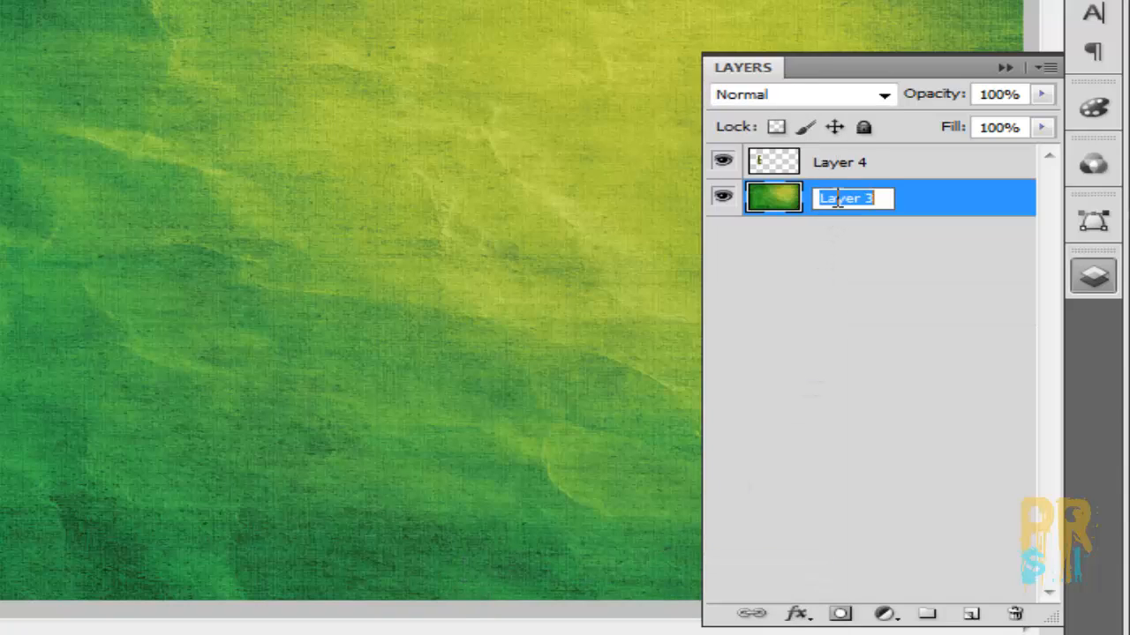
type("Background")
key("Return")
double_click(846, 164)
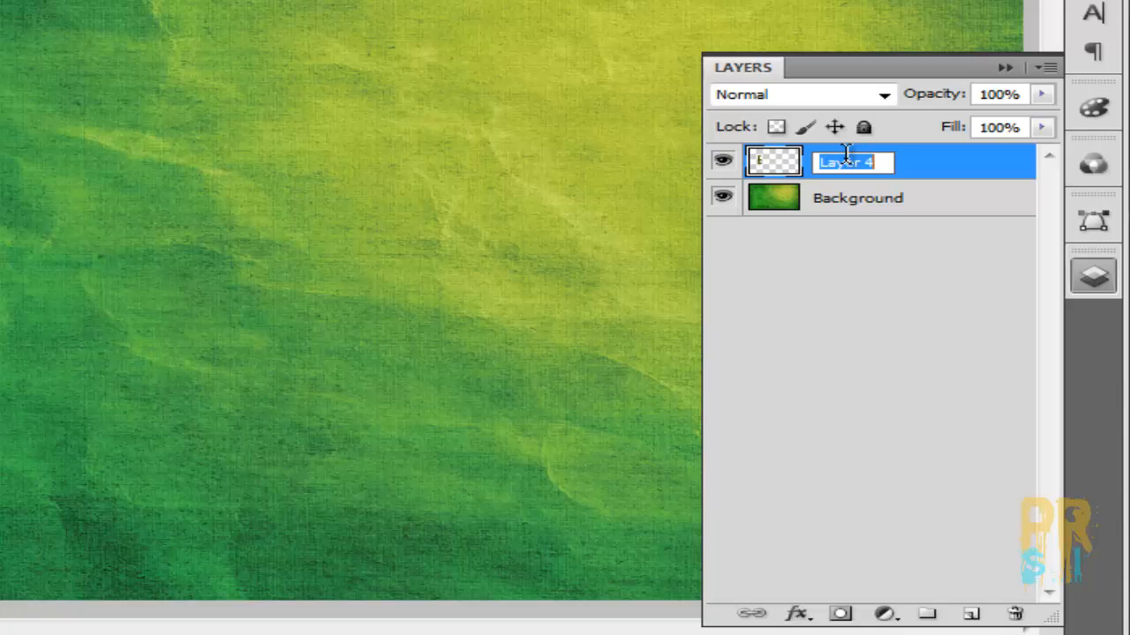
type("E")
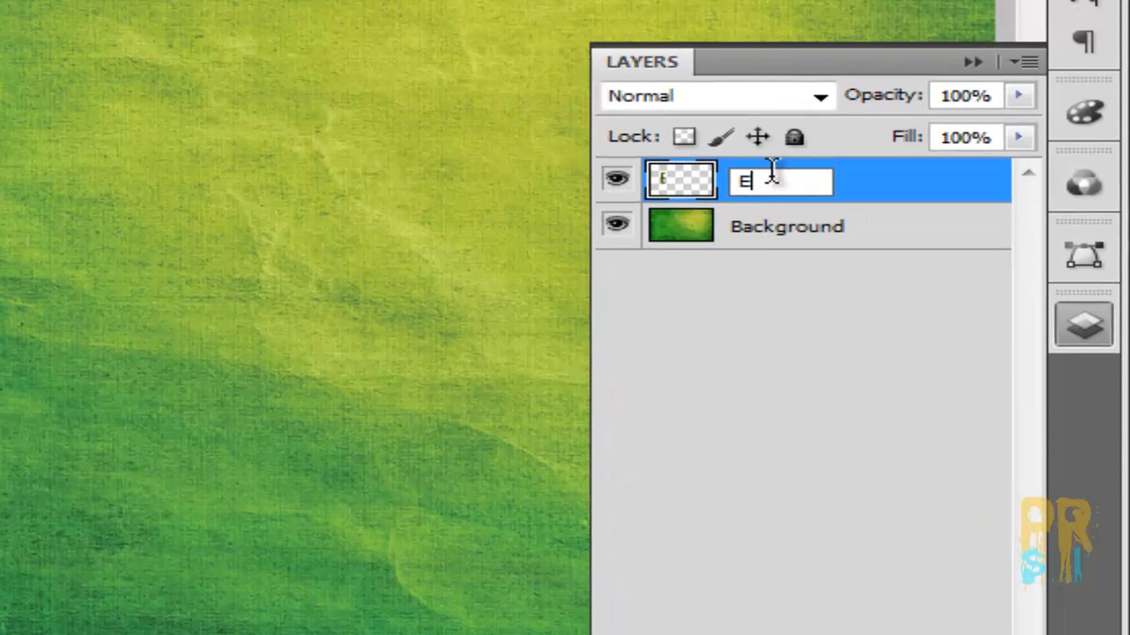
key("Return")
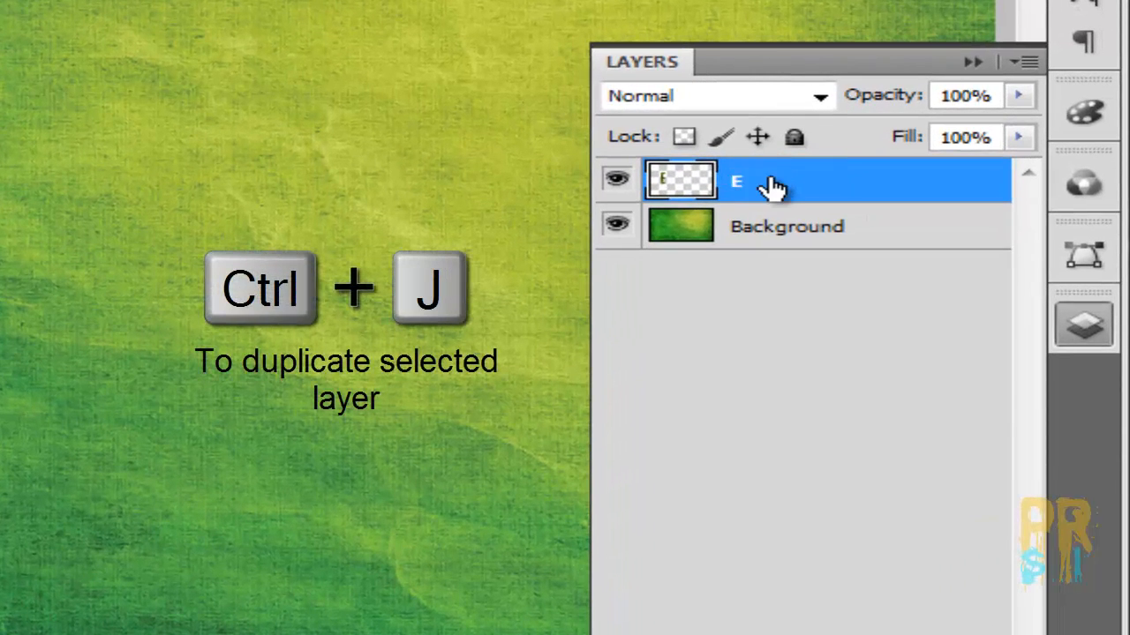
Duplicate the E layer three times.
key("ctrl+j")
key("ctrl+j")
key("ctrl+j")
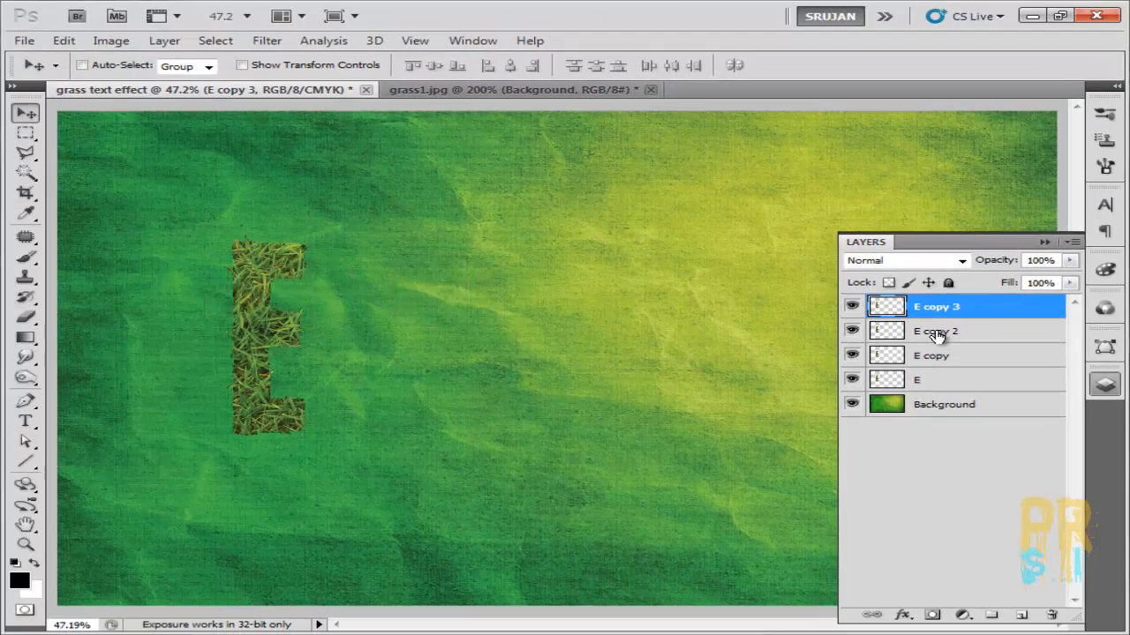
Move the E copy 3 and E copy 2 layers below the Background layer and group them.
left_click(772, 226, "shift")
left_click_drag(936, 320, 984, 609)
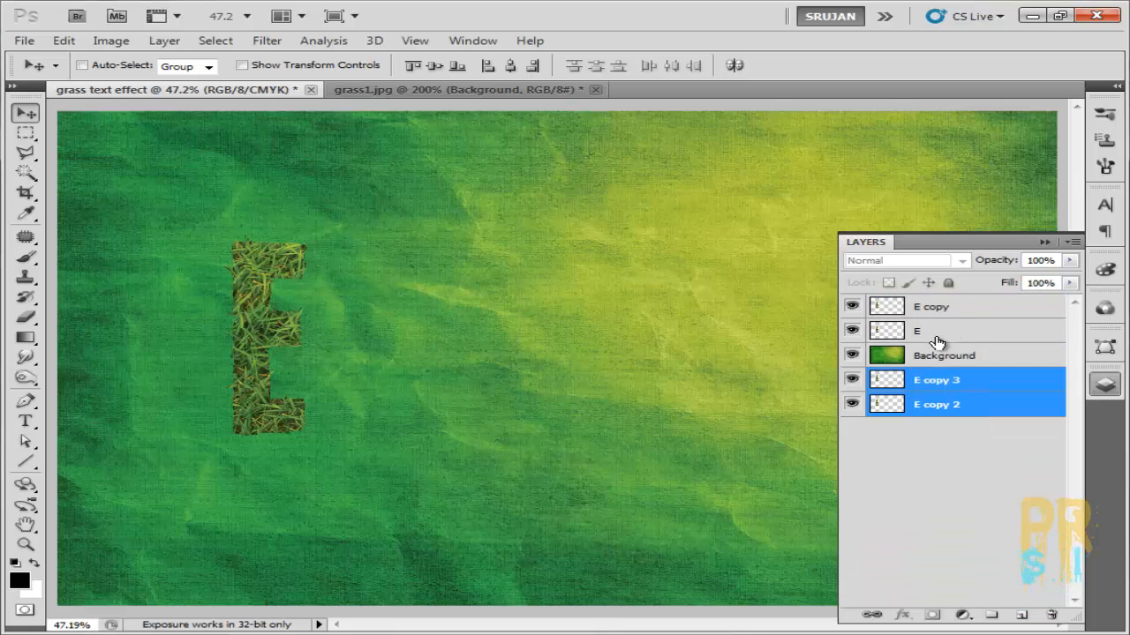
left_click_drag(938, 380, 991, 615)
Move the E copy and E layers below Group 1 and put them in a group of their own.
left_click(944, 316)
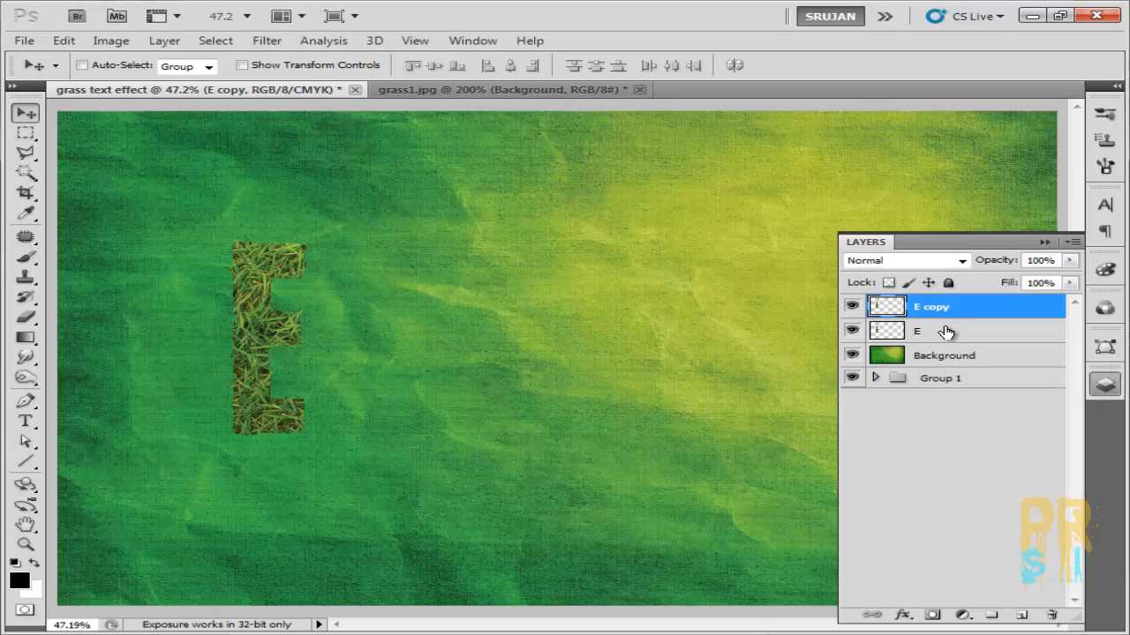
left_click(942, 328)
left_click(940, 313, "shift")
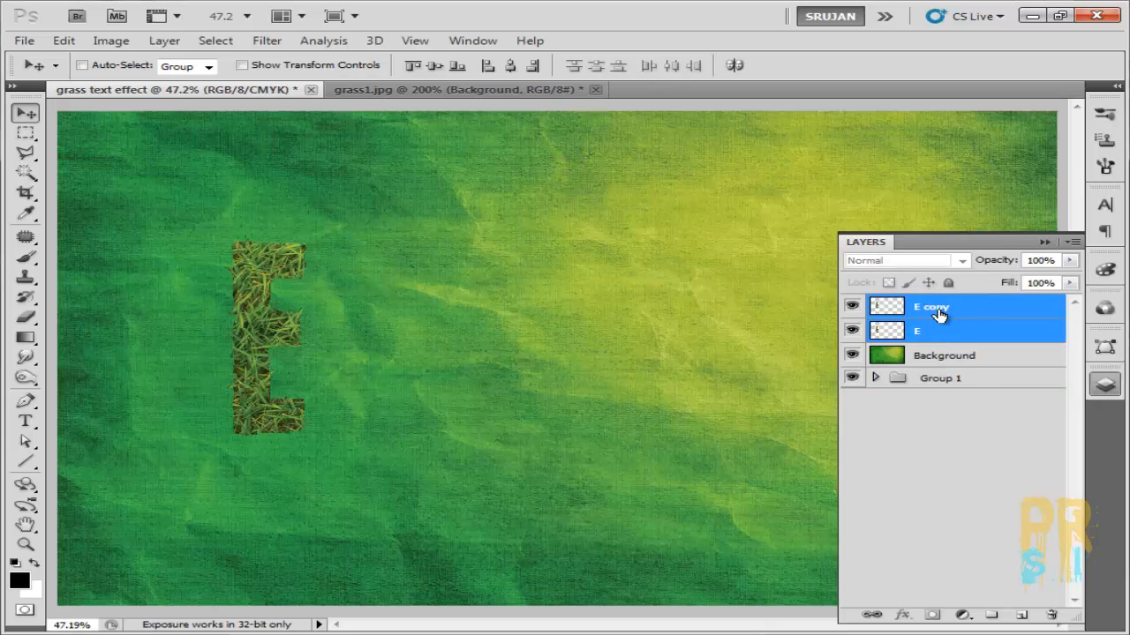
double_click(941, 314)
left_click(988, 323, "shift")
left_click_drag(983, 310, 980, 410)
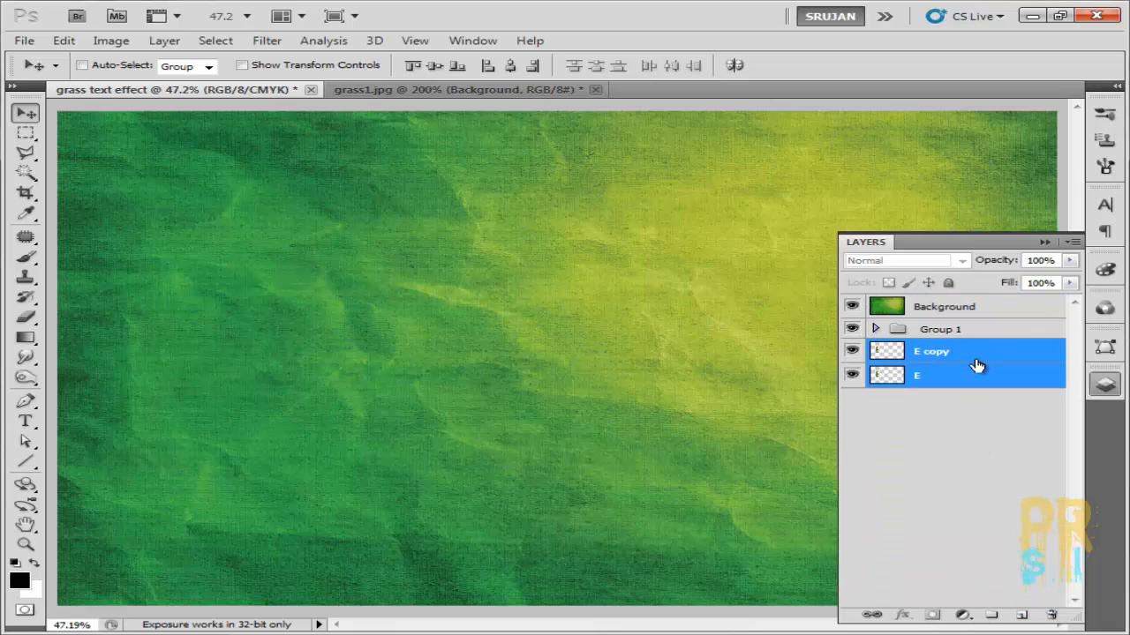
left_click(990, 615)
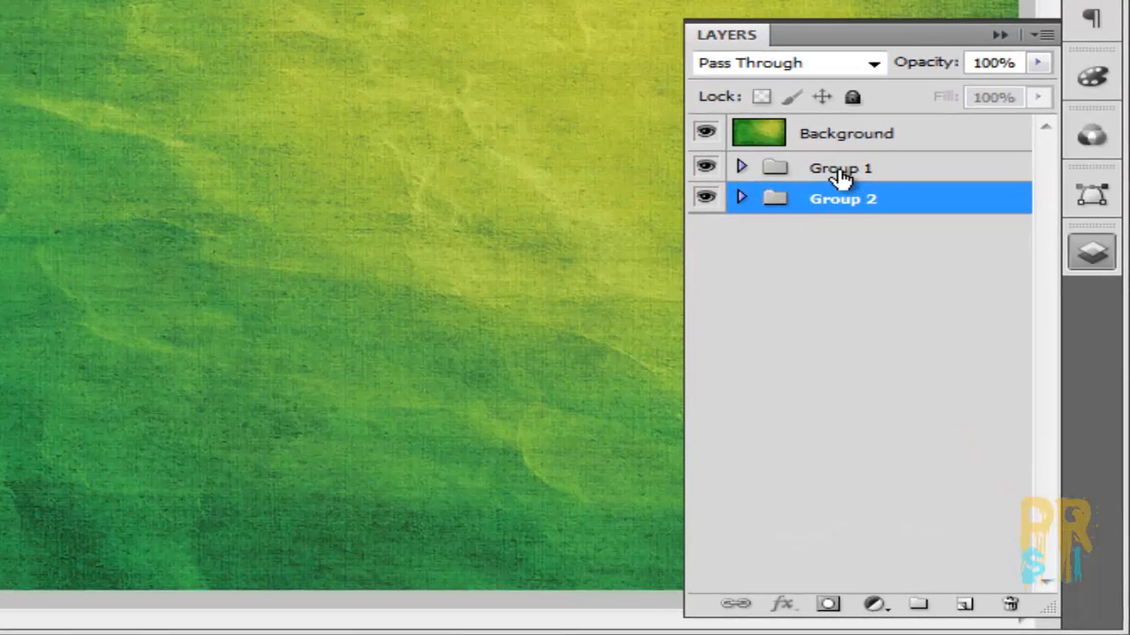
Rename Group 1 as E and Group 2 as E-shadow.
double_click(839, 170)
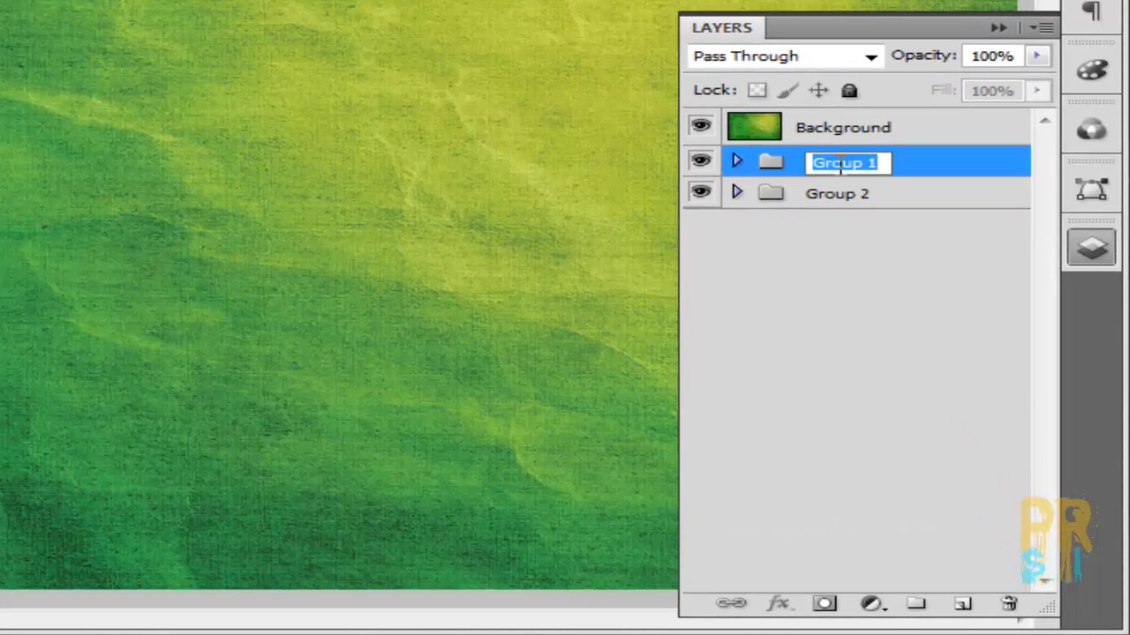
type("E")
double_click(846, 194)
type("E")
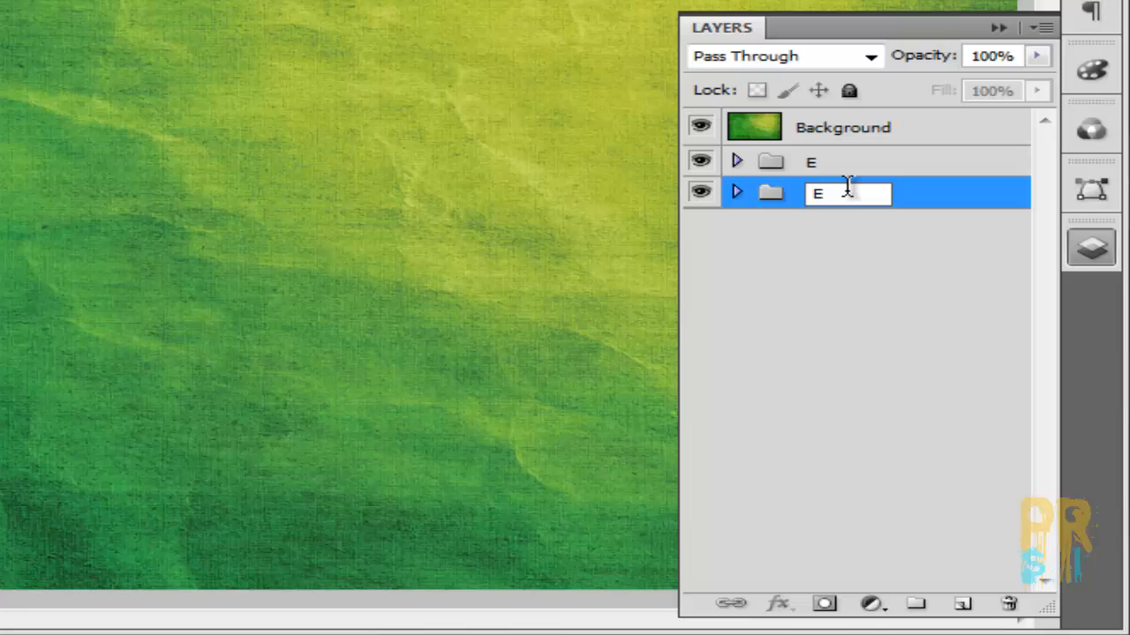
type("-shadow")
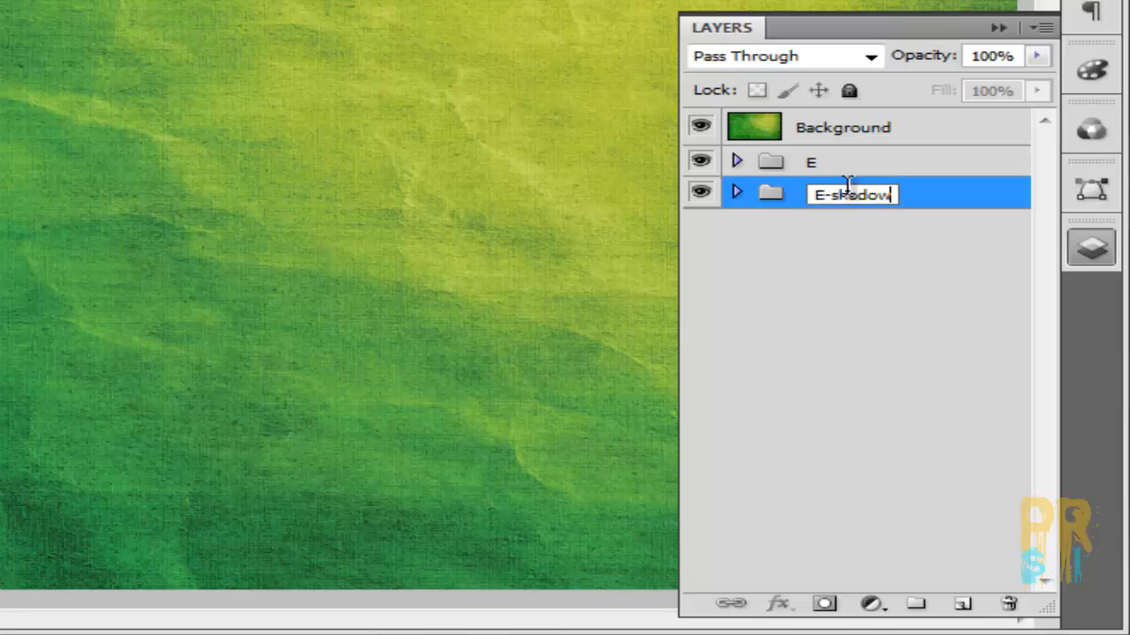
Finish the E-shadow group name and move the Background layer below both groups.
key("Return")
left_click_drag(758, 127, 843, 265)
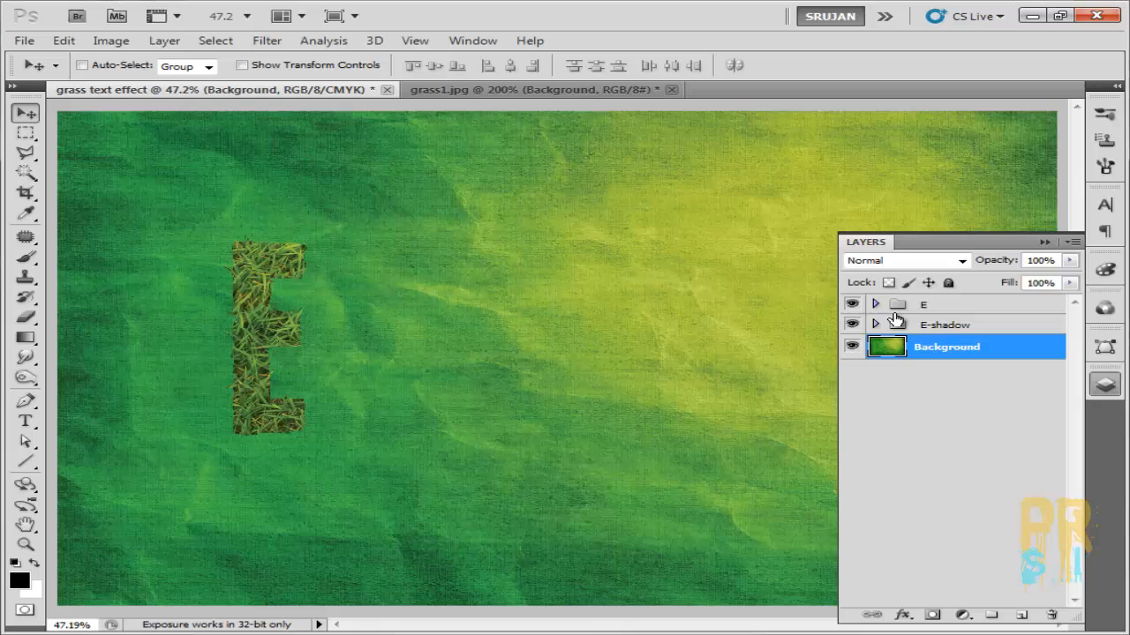
Add Bevel and Emboss to the E copy 2 layer with a size of 10 px and global light turned off.
left_click(875, 305)
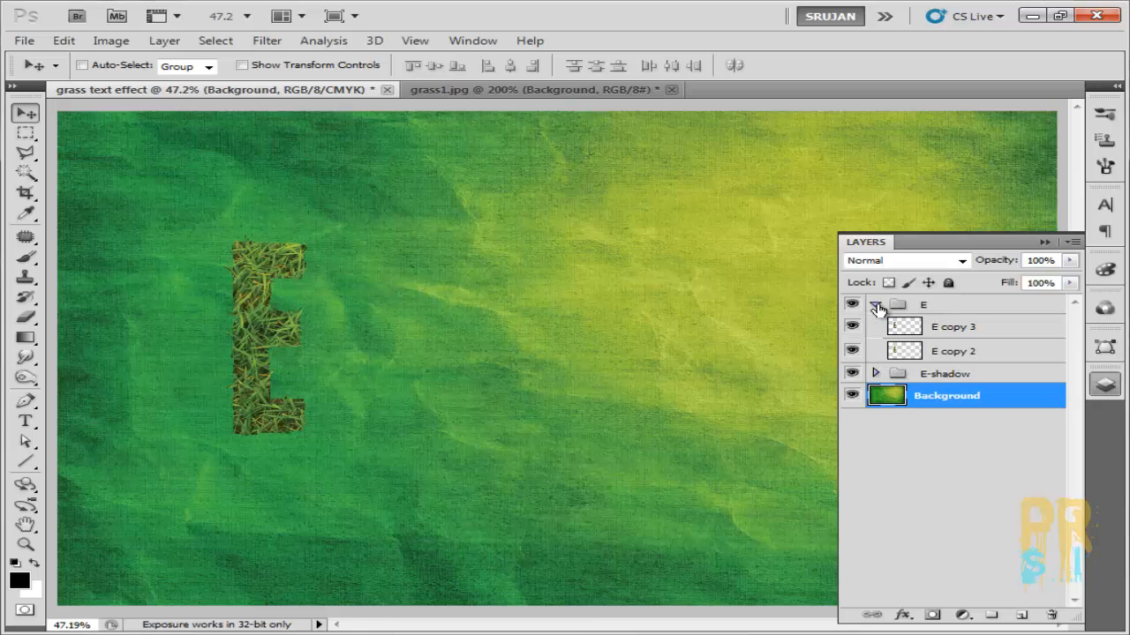
right_click(990, 351)
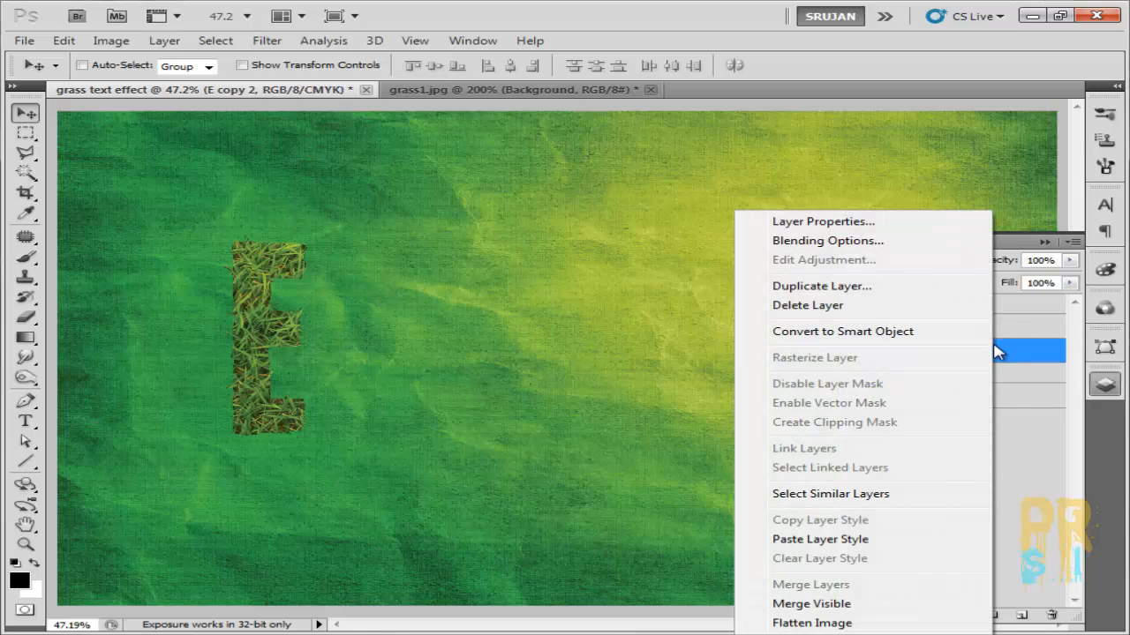
left_click(1008, 352)
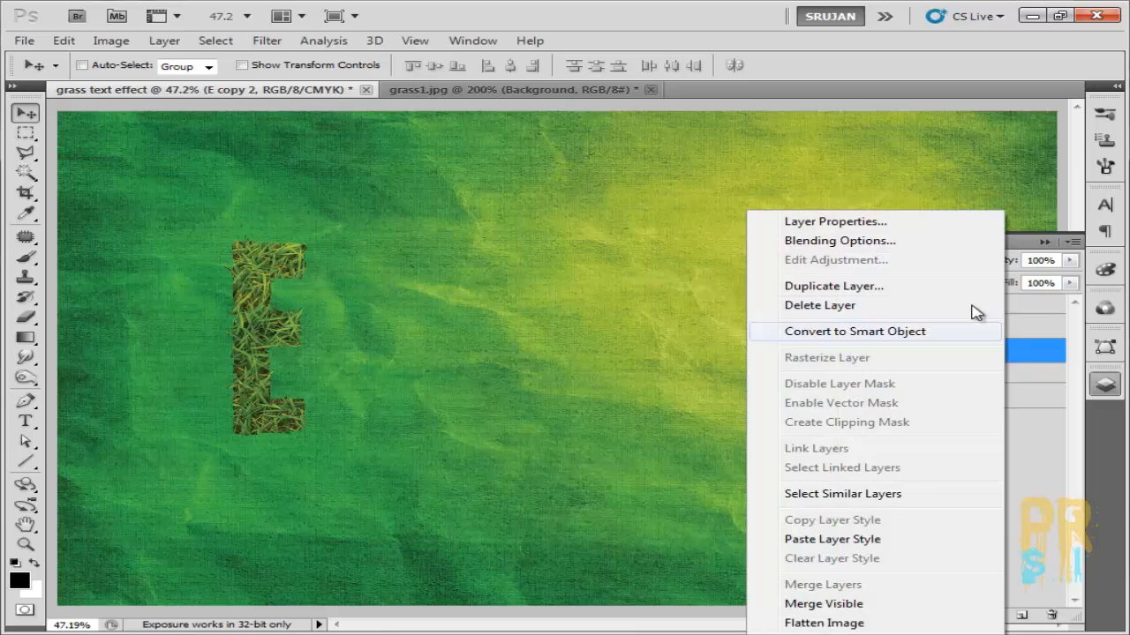
left_click(943, 253)
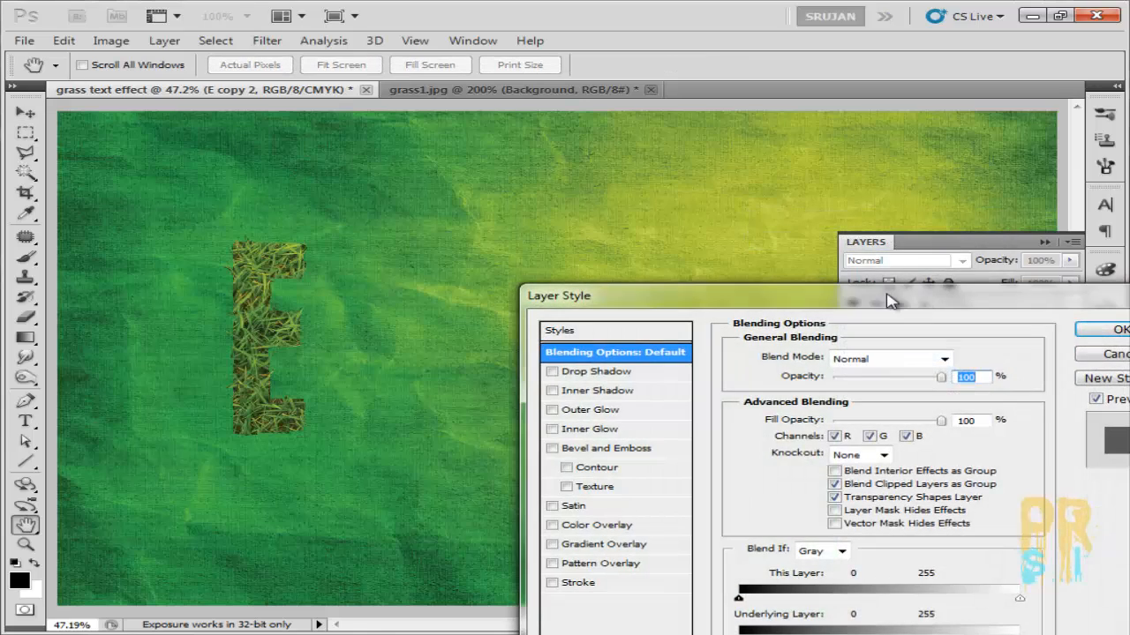
left_click_drag(890, 272, 605, 138)
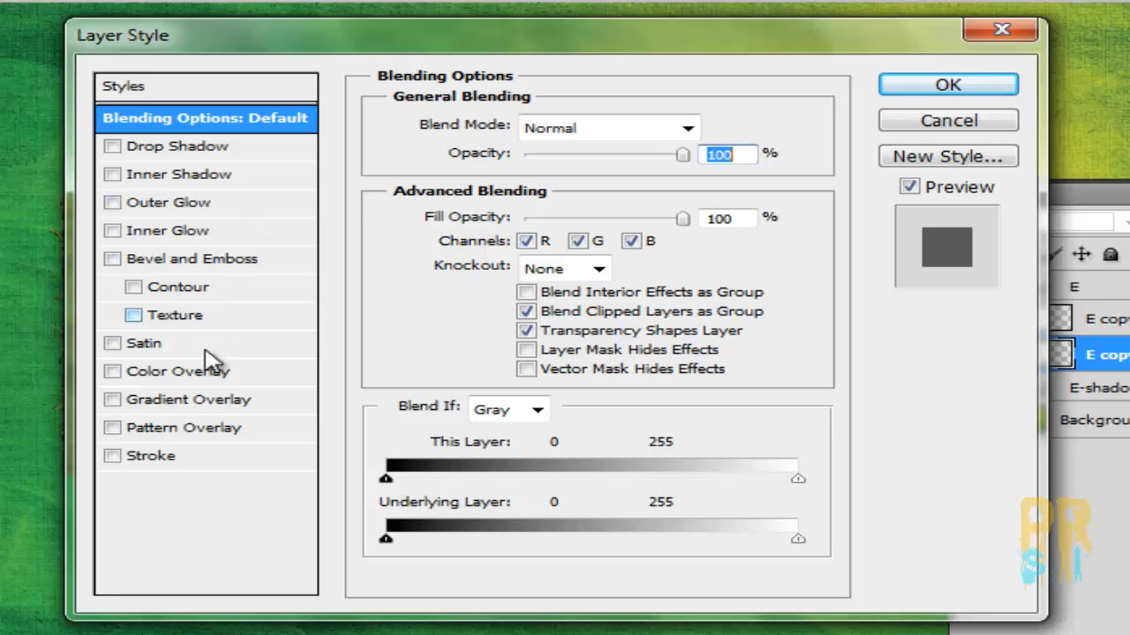
left_click(185, 265)
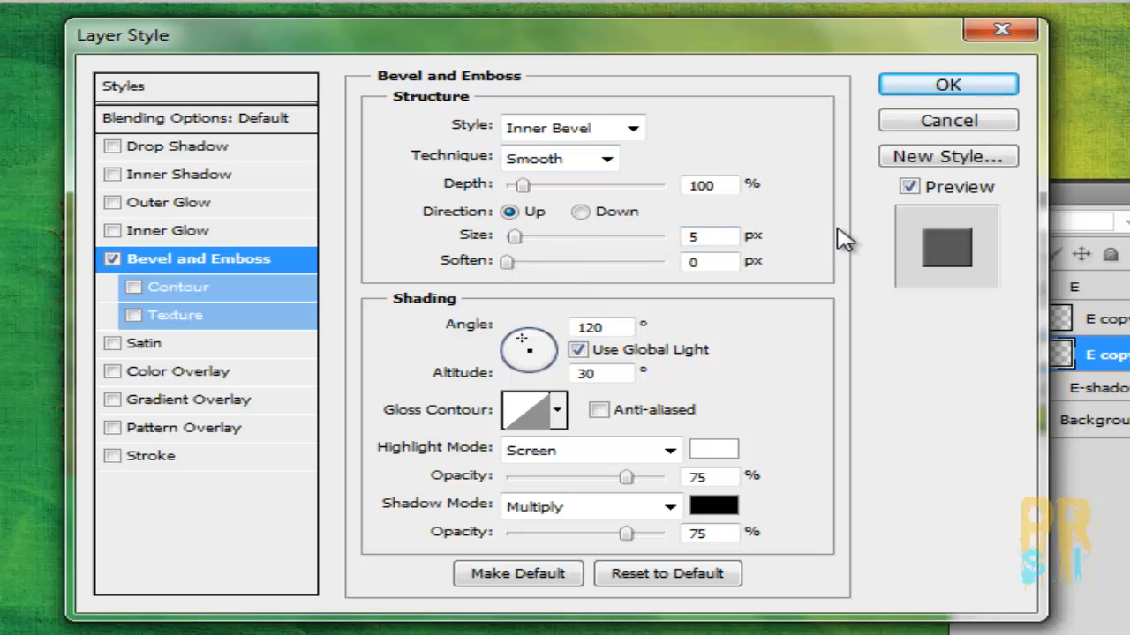
double_click(710, 237)
type("10")
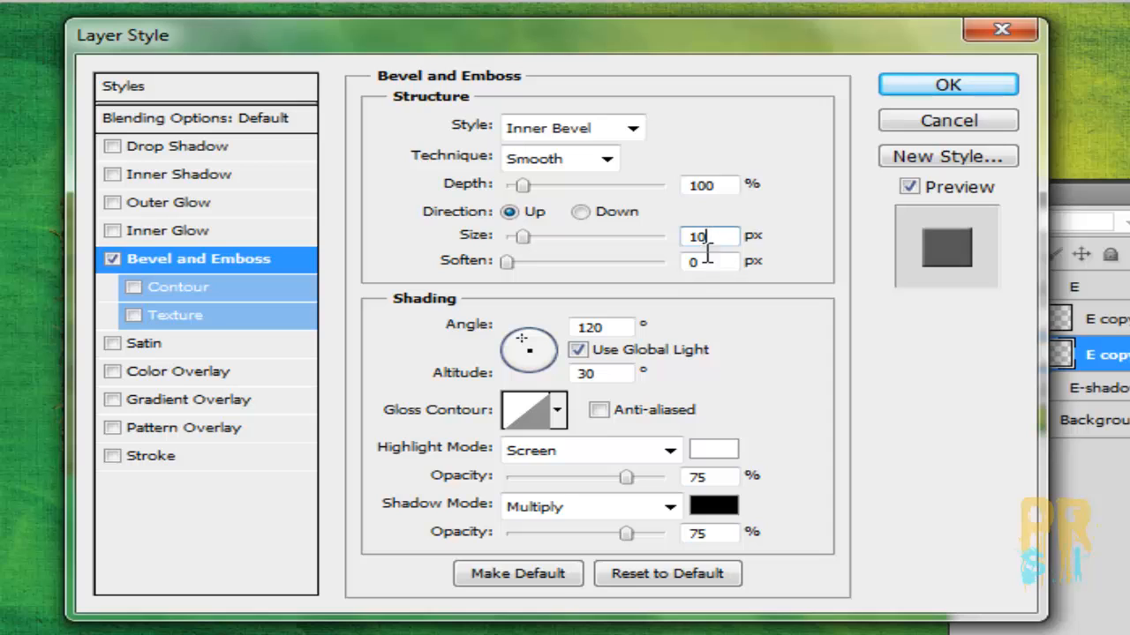
left_click(578, 351)
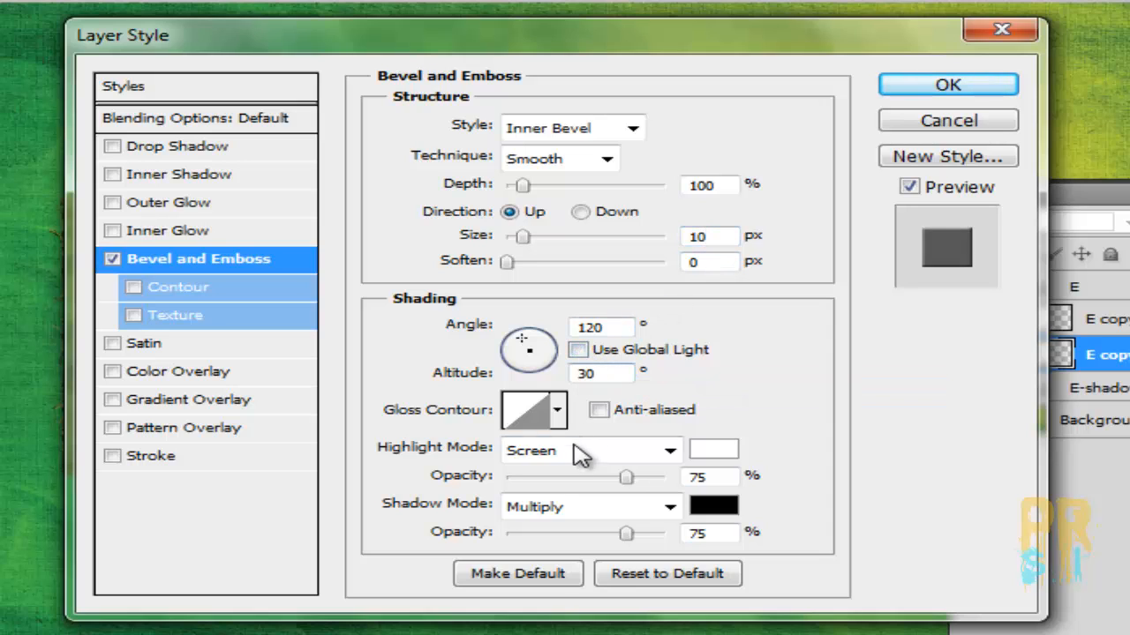
Give the bevel a Ring - Double gloss contour, with highlight opacity 16% and shadow opacity 25%.
left_click(556, 413)
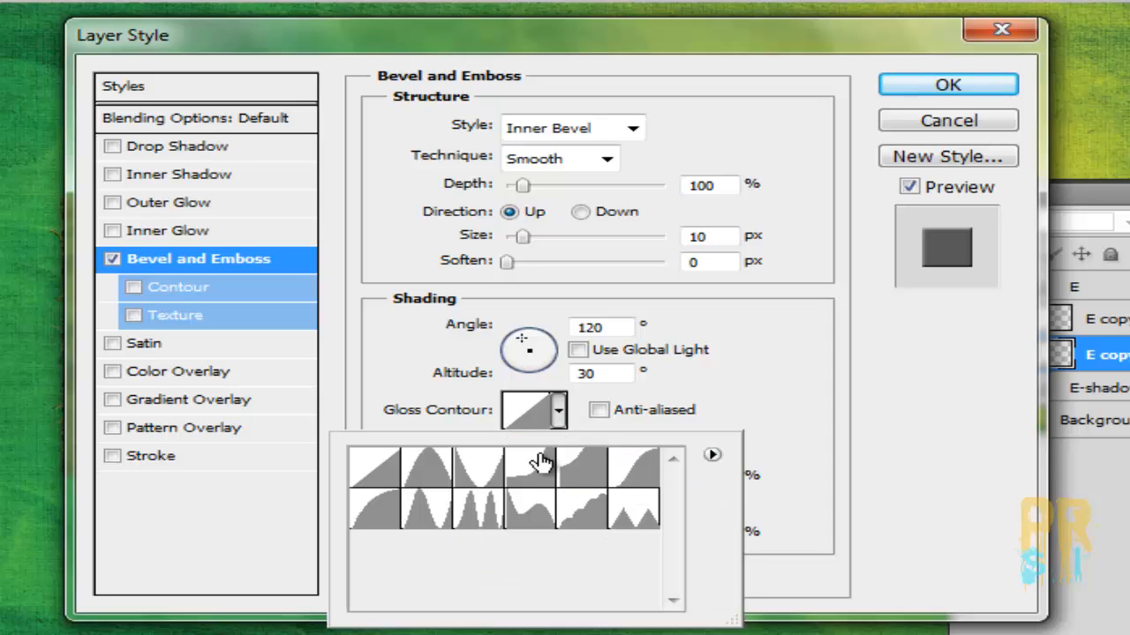
left_click(479, 516)
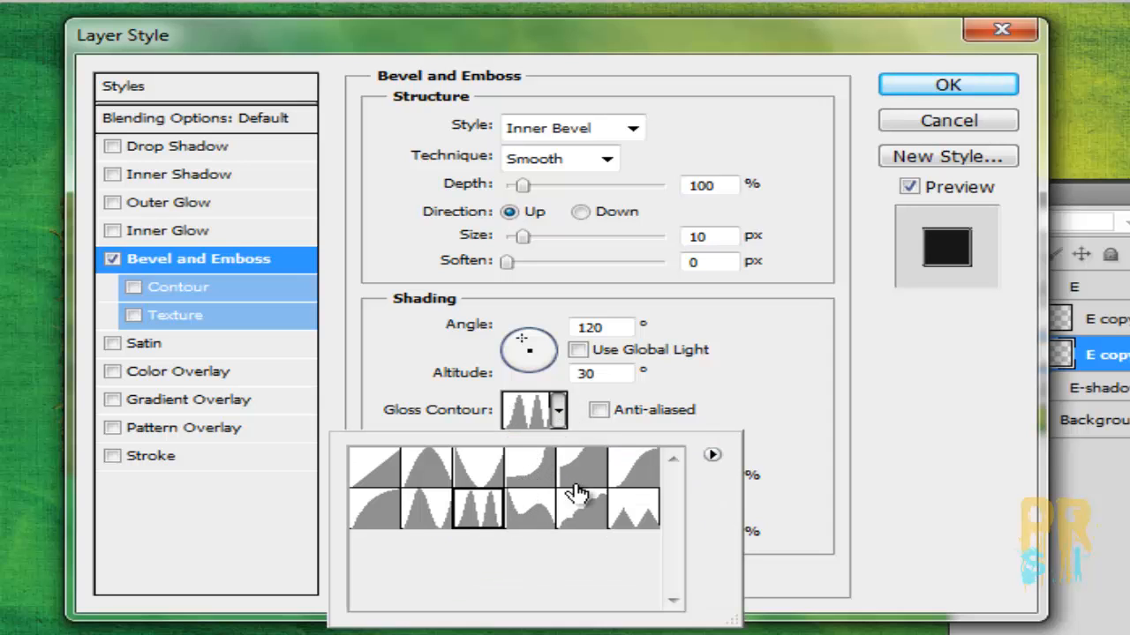
left_click(716, 420)
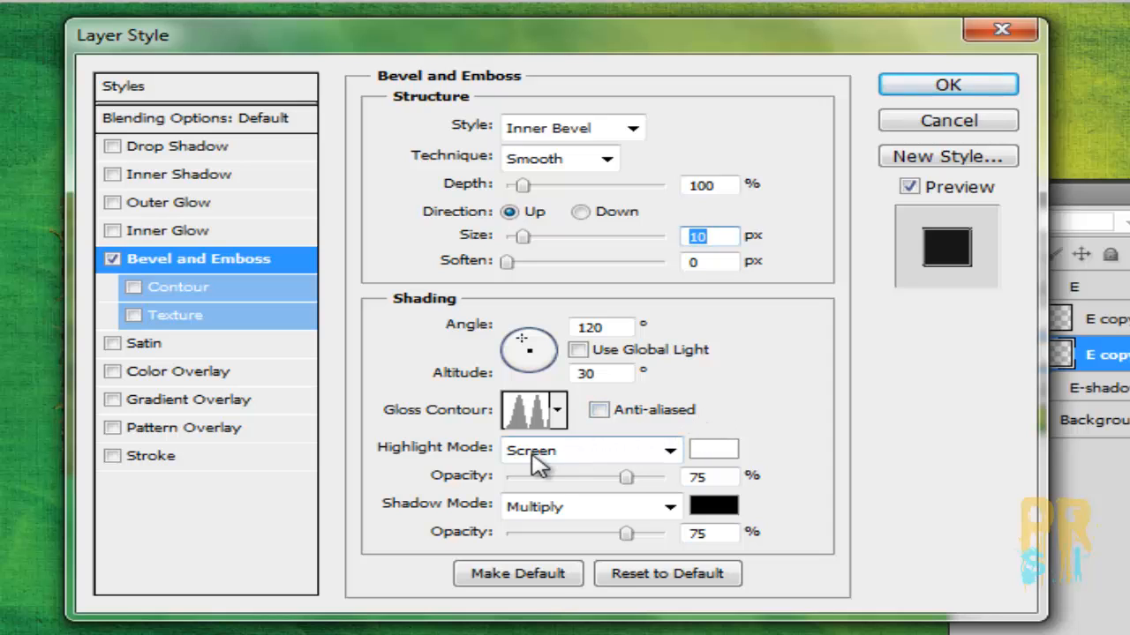
left_click(721, 478)
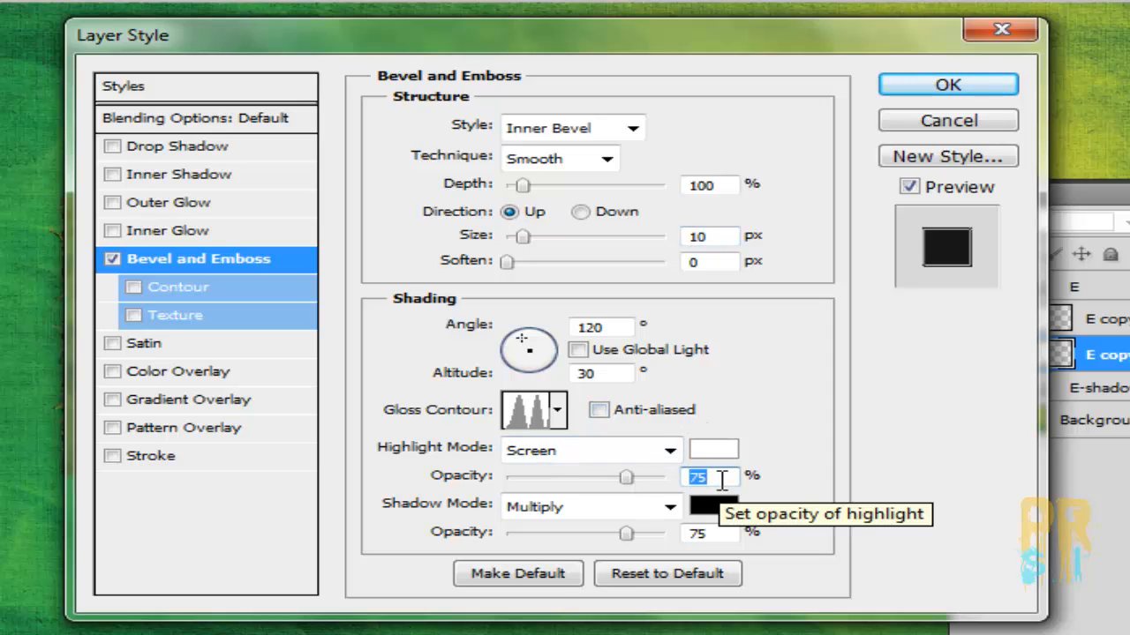
type("16")
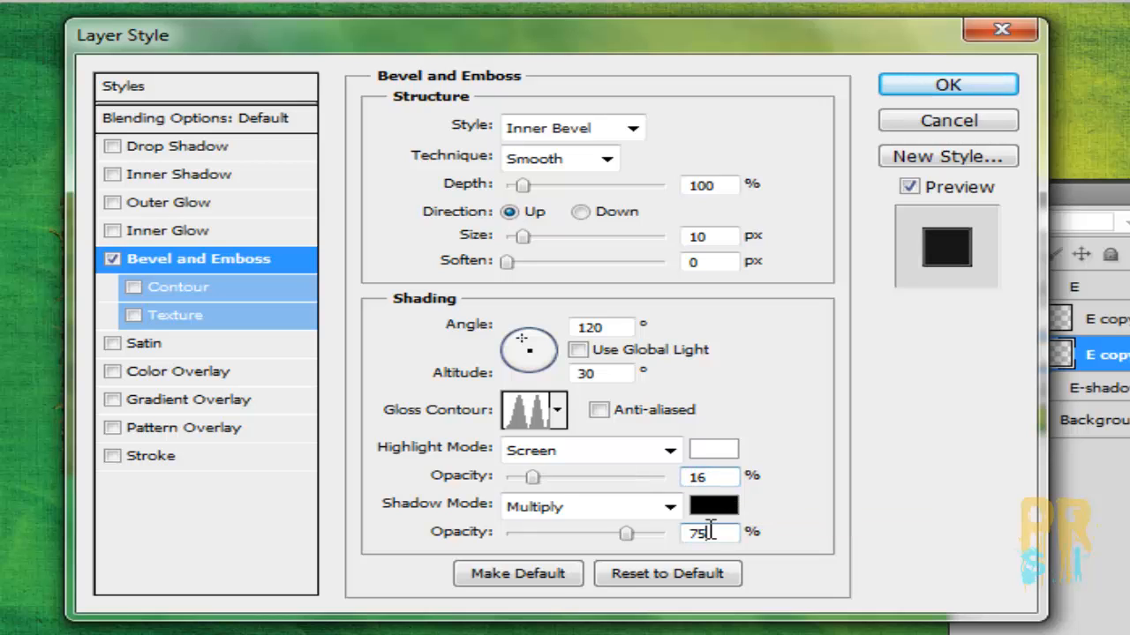
left_click(708, 531)
type("25")
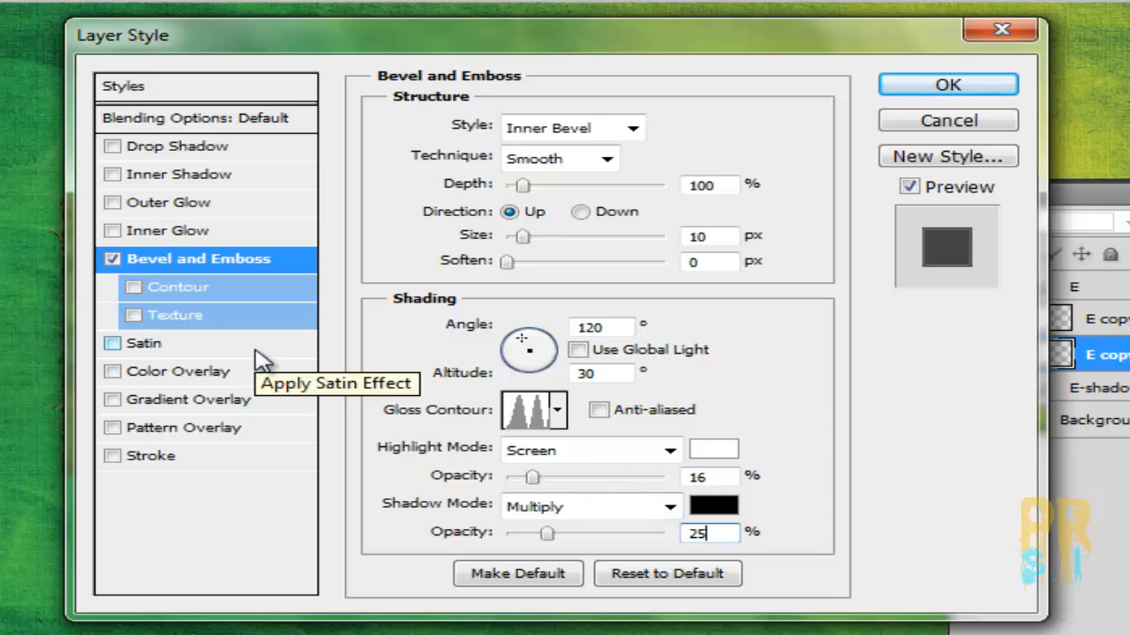
Add a Satin effect to E copy 2 with Screen blend mode and 13% opacity.
left_click(257, 352)
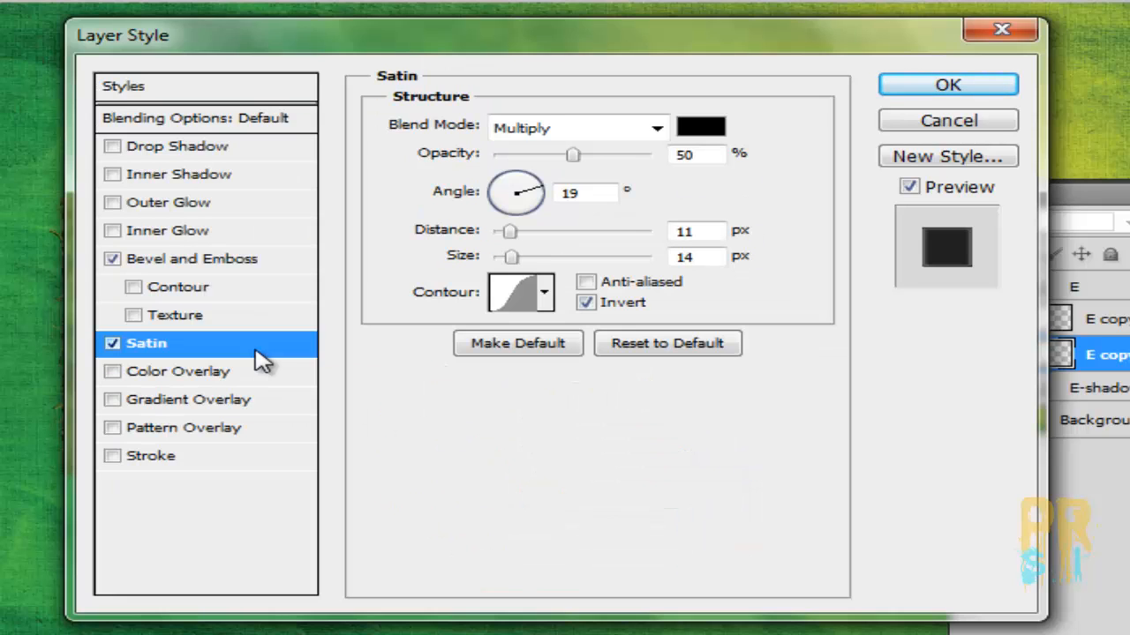
left_click(605, 132)
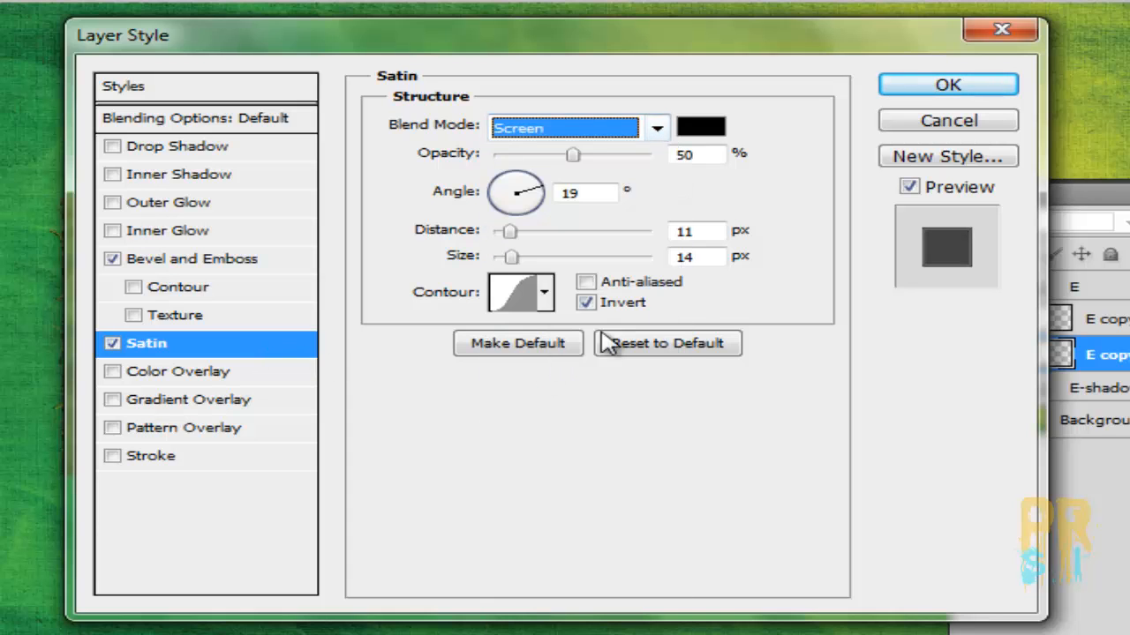
left_click(547, 360)
double_click(709, 154)
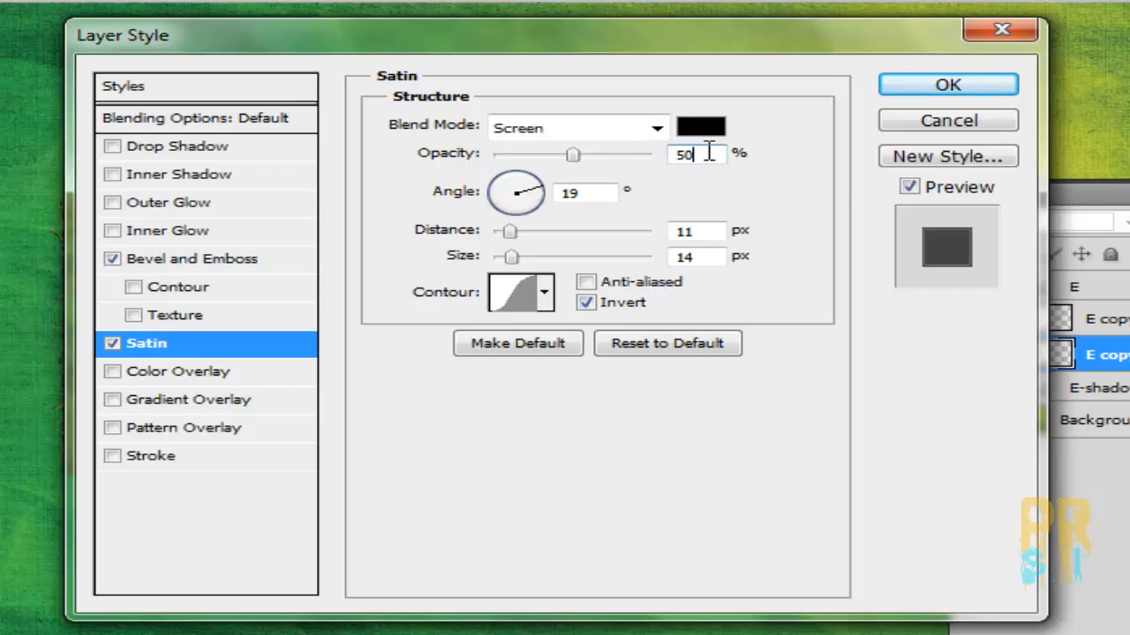
type("13")
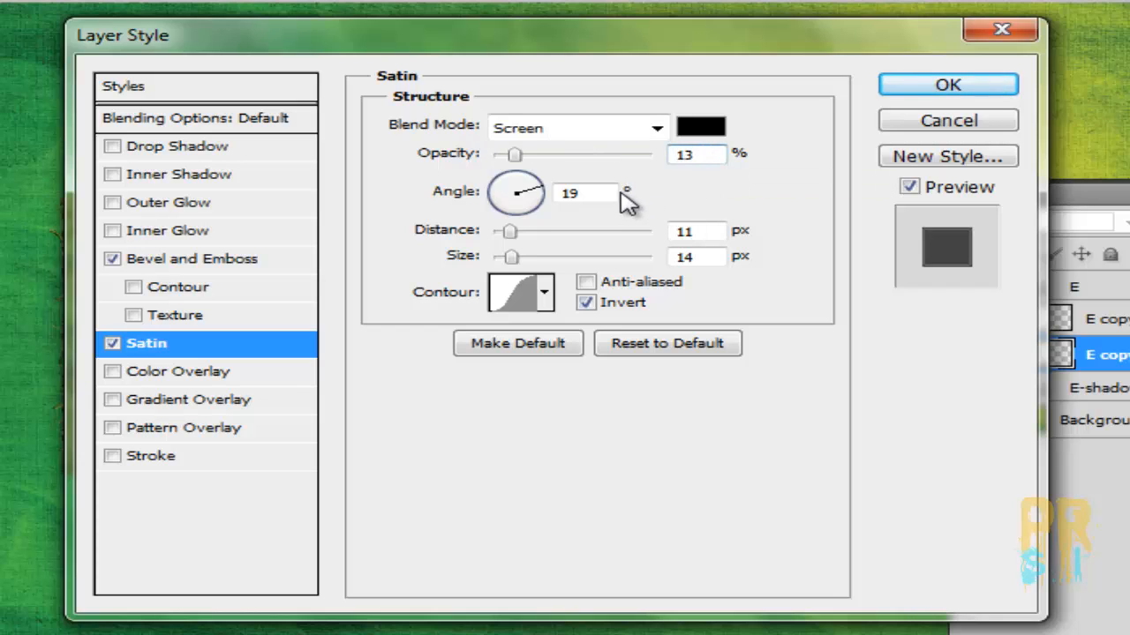
Set the satin color to green 469812.
left_click(704, 231)
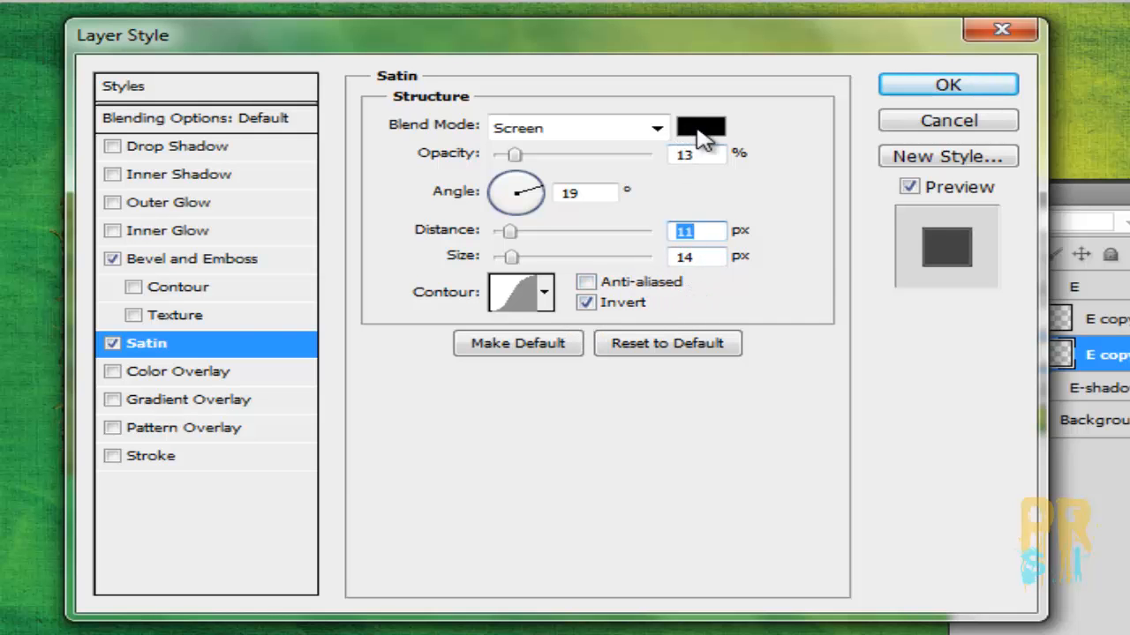
left_click(704, 132)
left_click(736, 379)
mouse_move(737, 378)
left_mouse_down()
mouse_move(739, 364)
mouse_move(746, 403)
mouse_move(741, 369)
left_mouse_up()
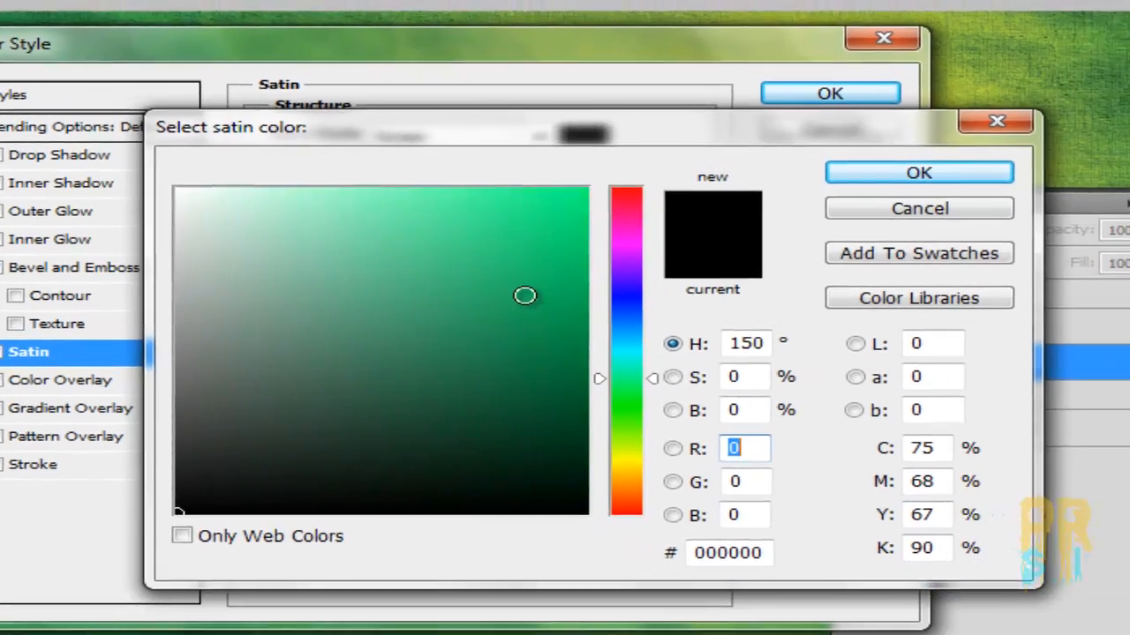
left_click(640, 274)
left_click(1072, 71)
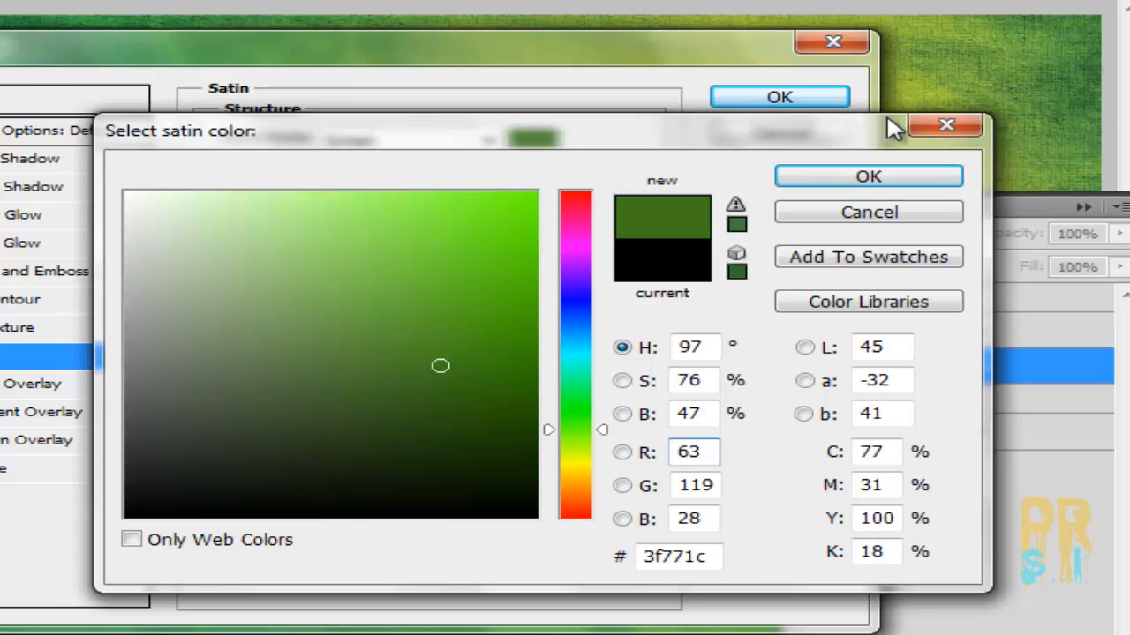
mouse_move(499, 286)
left_mouse_down()
mouse_move(511, 305)
mouse_move(487, 322)
left_mouse_up()
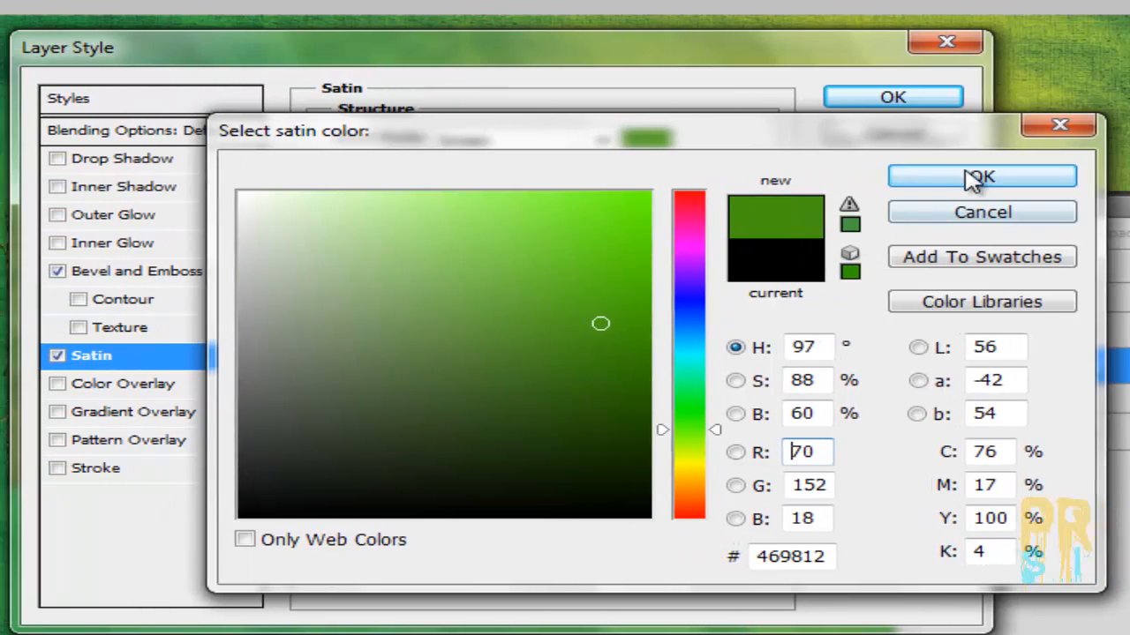
left_click(975, 179)
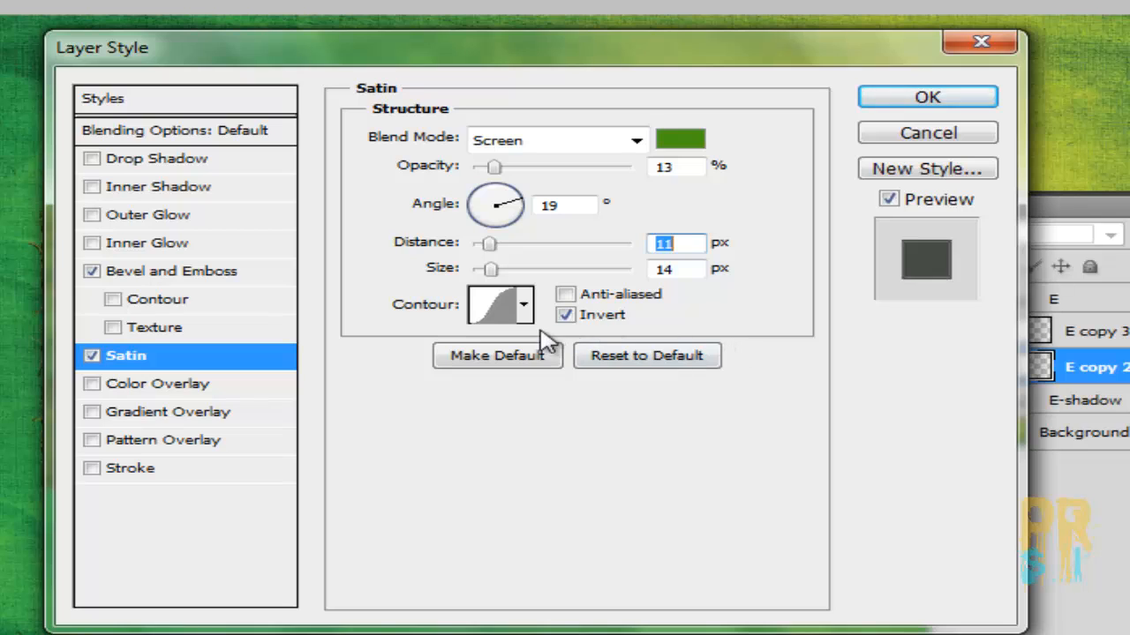
Set the satin contour to the single-peak Ring shape and apply the layer style to E copy 2.
left_click(530, 316)
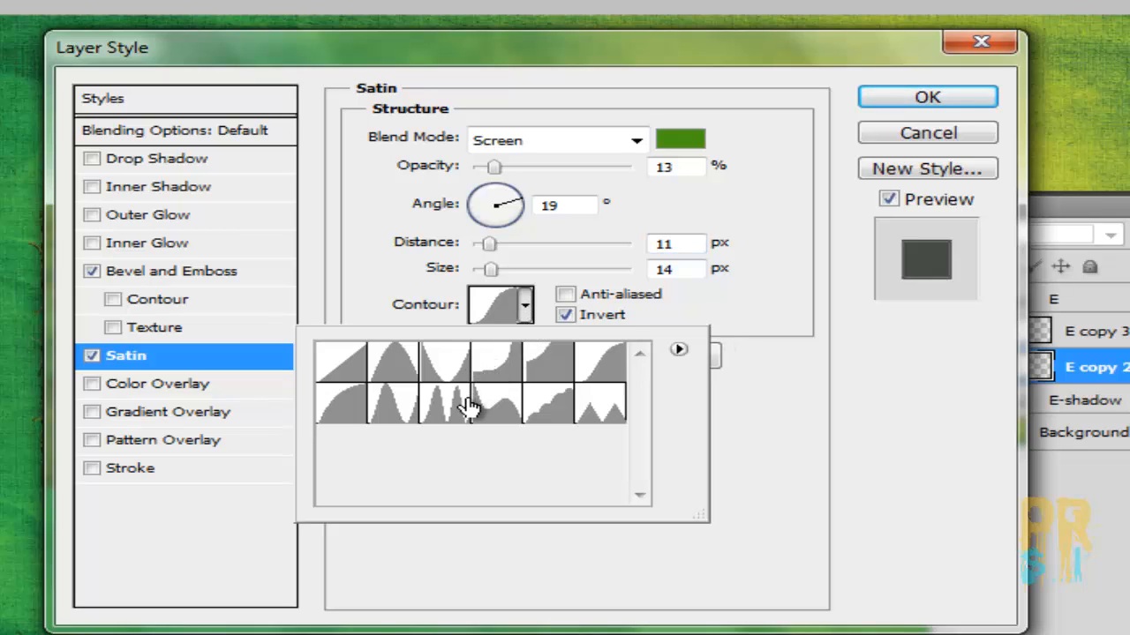
left_click(399, 408)
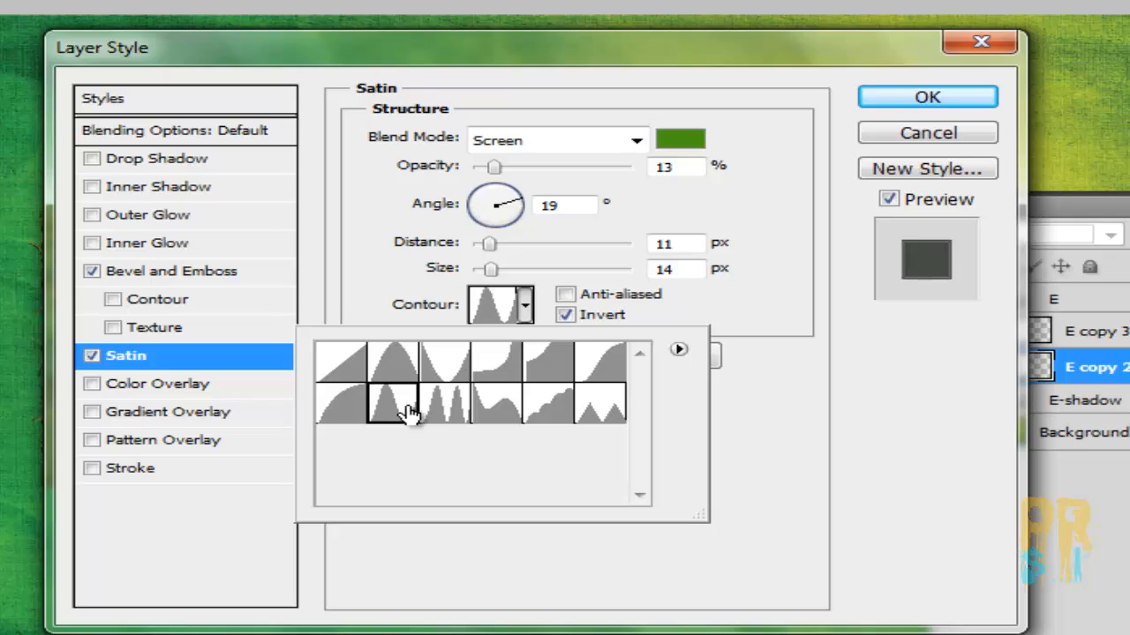
left_click(722, 318)
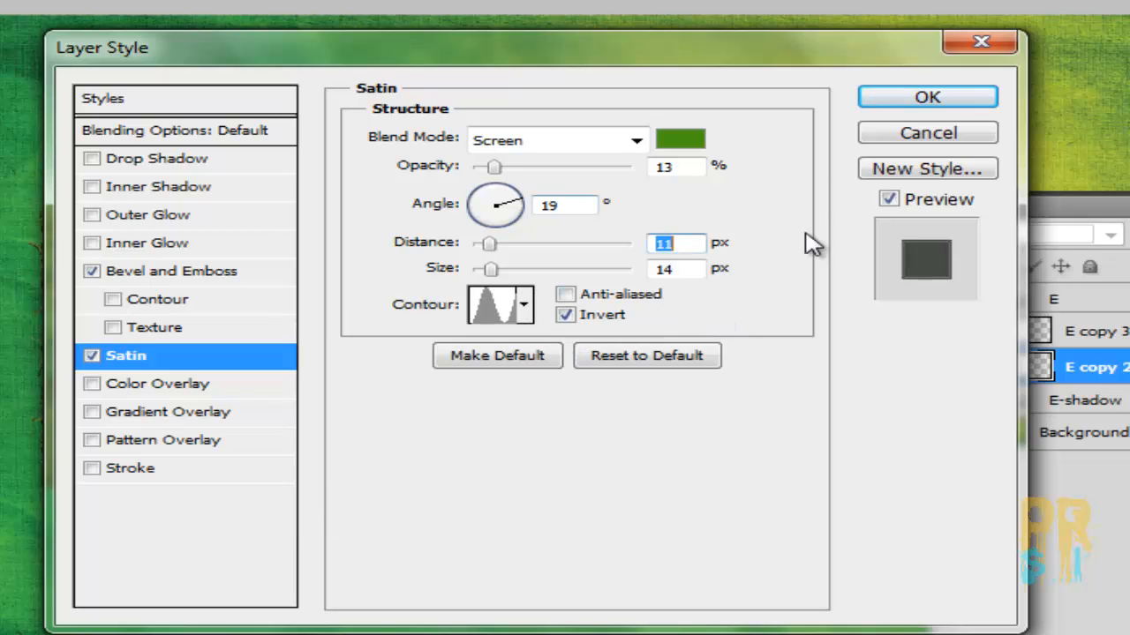
left_click(873, 99)
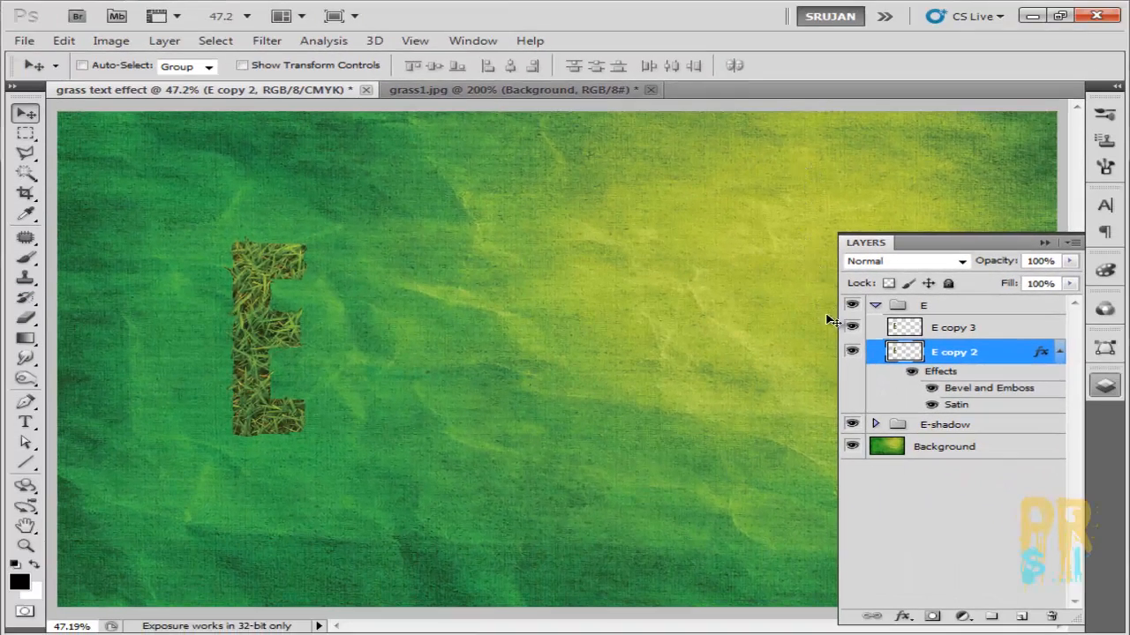
Add a Drop Shadow effect with 34% opacity to the E copy 3 layer.
left_click(1008, 329)
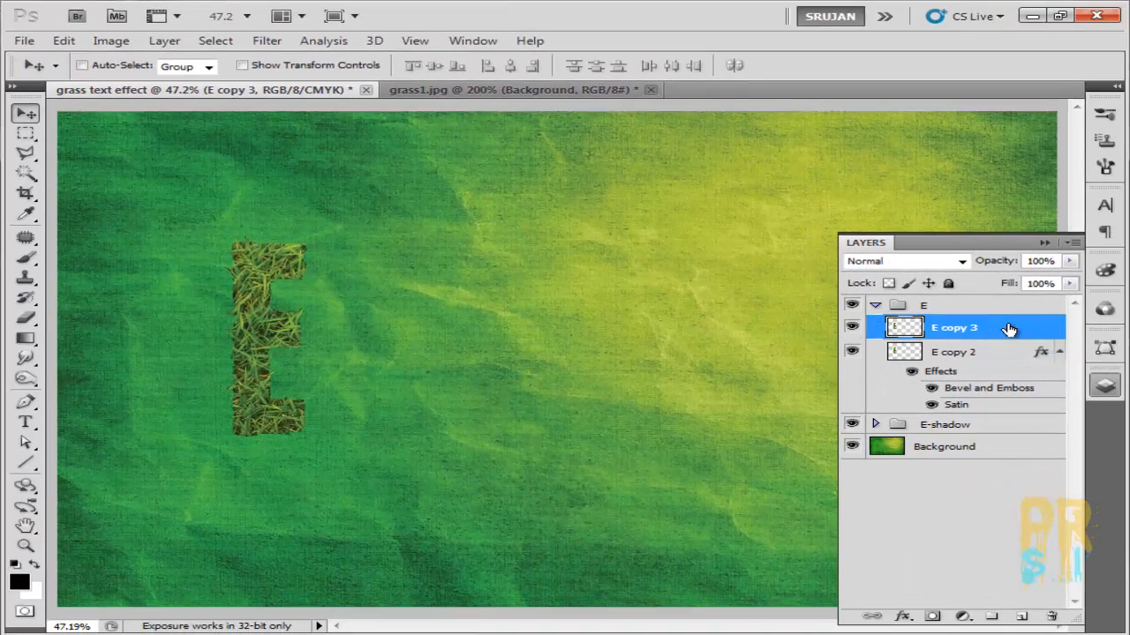
right_click(1009, 329)
left_click(891, 245)
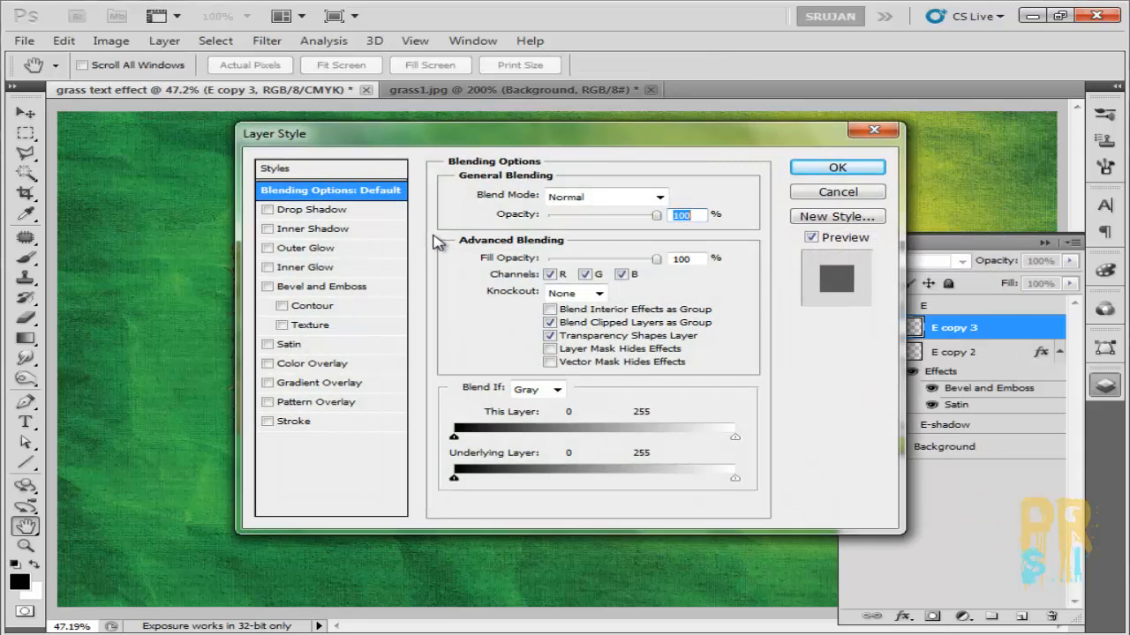
left_click(308, 217)
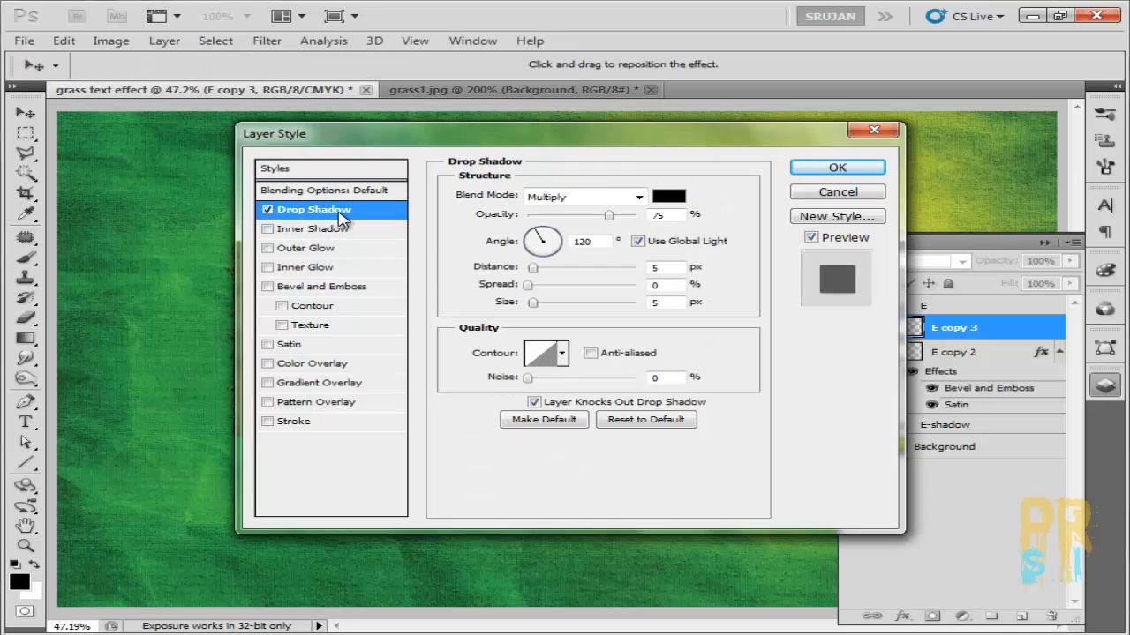
double_click(681, 213)
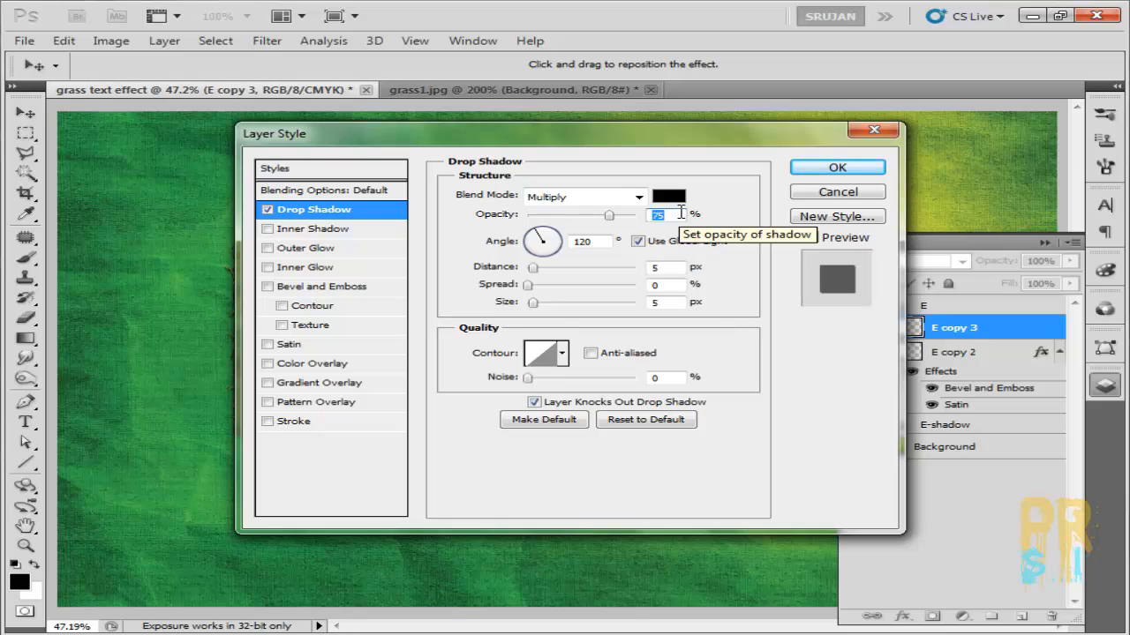
type("34")
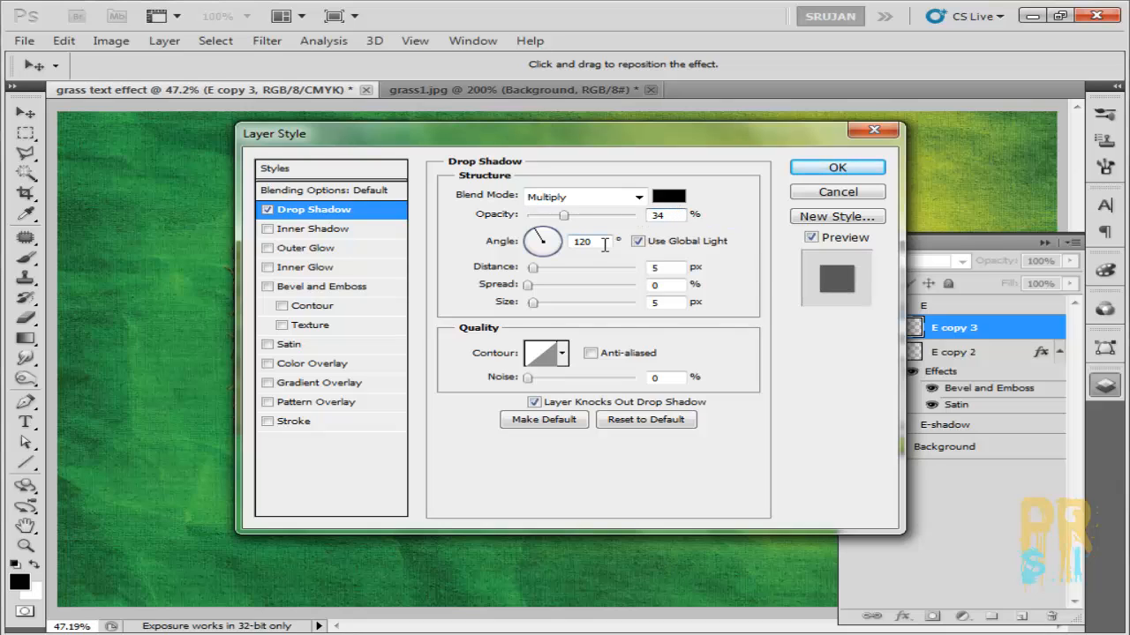
Turn off global light for the drop shadow and set its distance to 2 px and size to 1 px.
left_click(638, 241)
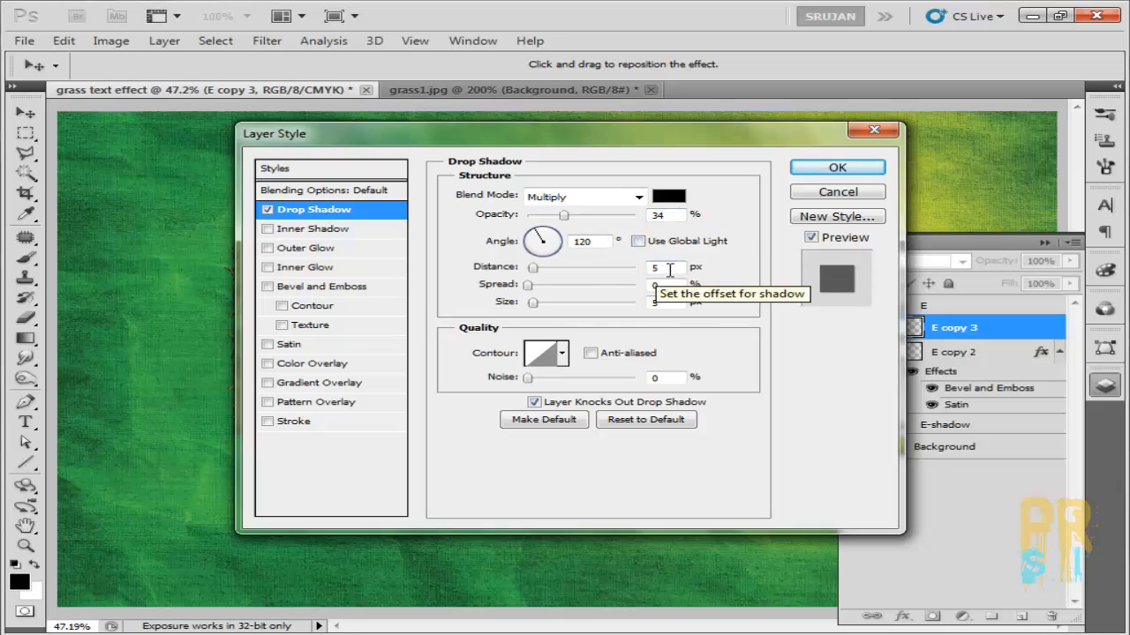
left_click(670, 270)
type("2")
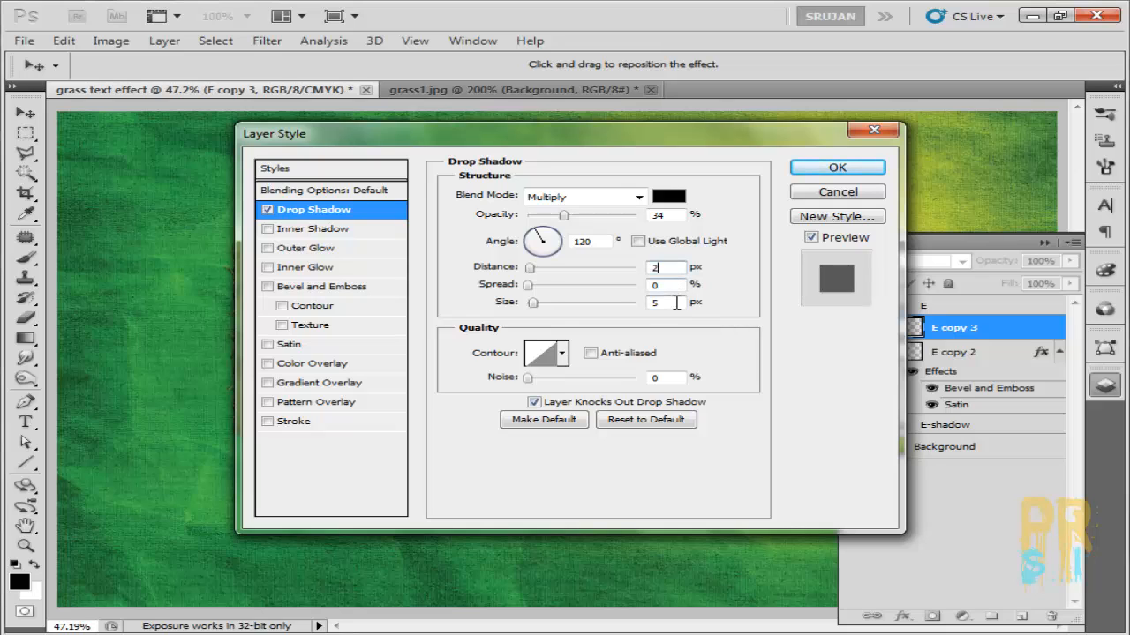
left_click(562, 354)
left_click(562, 359)
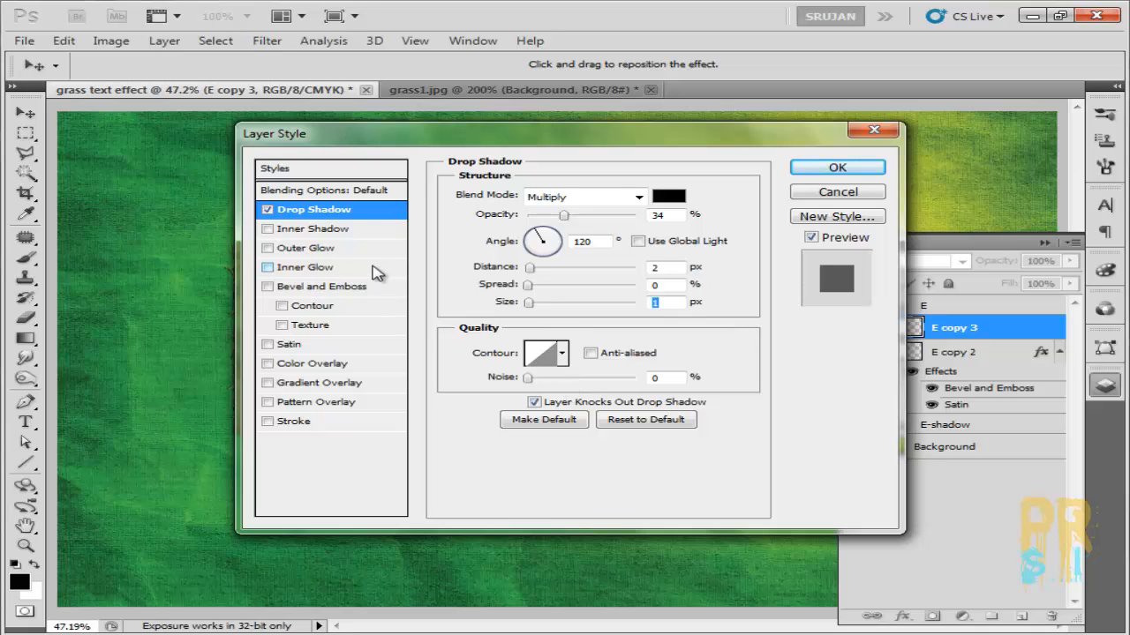
Add a Bevel and Emboss of size 1 px without global light, with highlight opacity 0% and shadow opacity 100%.
left_click(340, 290)
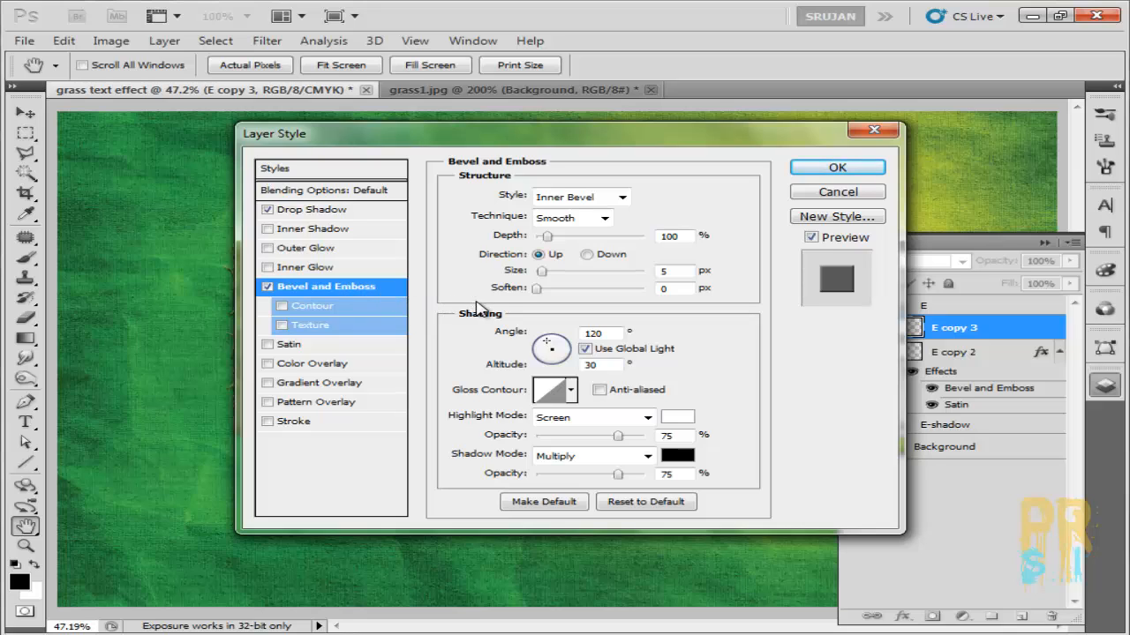
double_click(678, 271)
type("1")
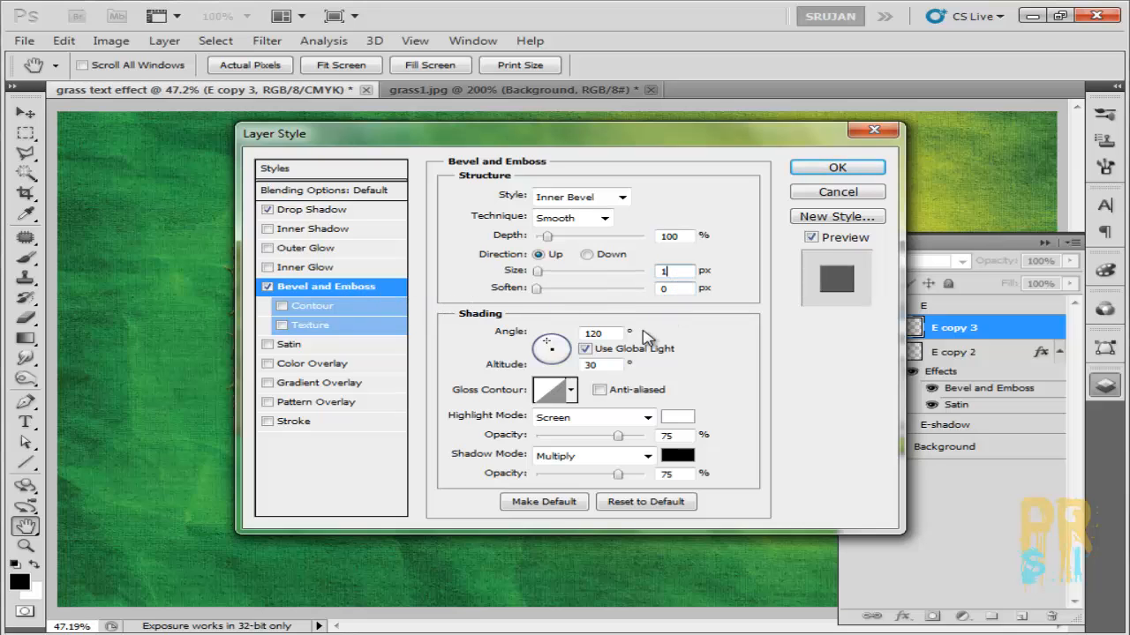
left_click(590, 351)
type("0")
double_click(676, 474)
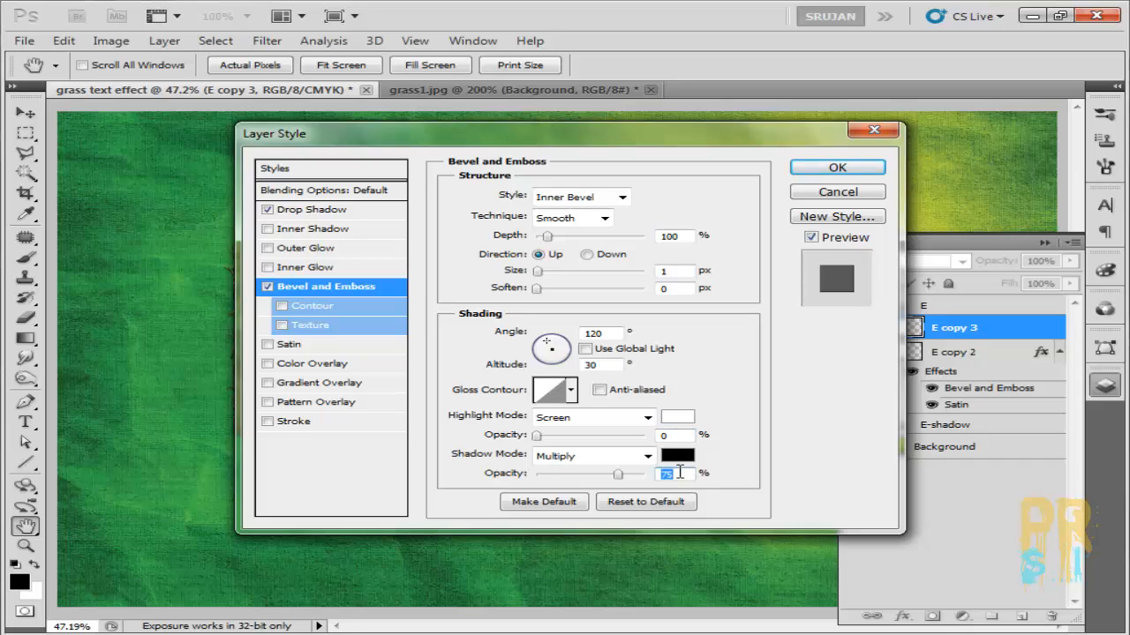
type("100")
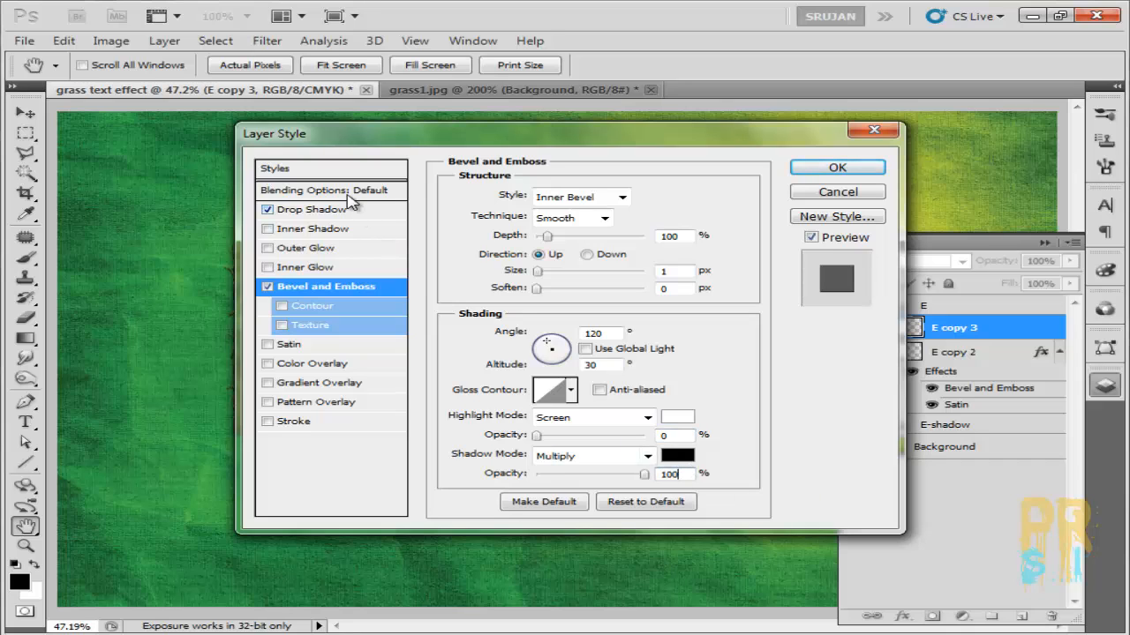
Set the overall blending opacity to 50% and apply the layer style to E copy 3.
left_click(350, 201)
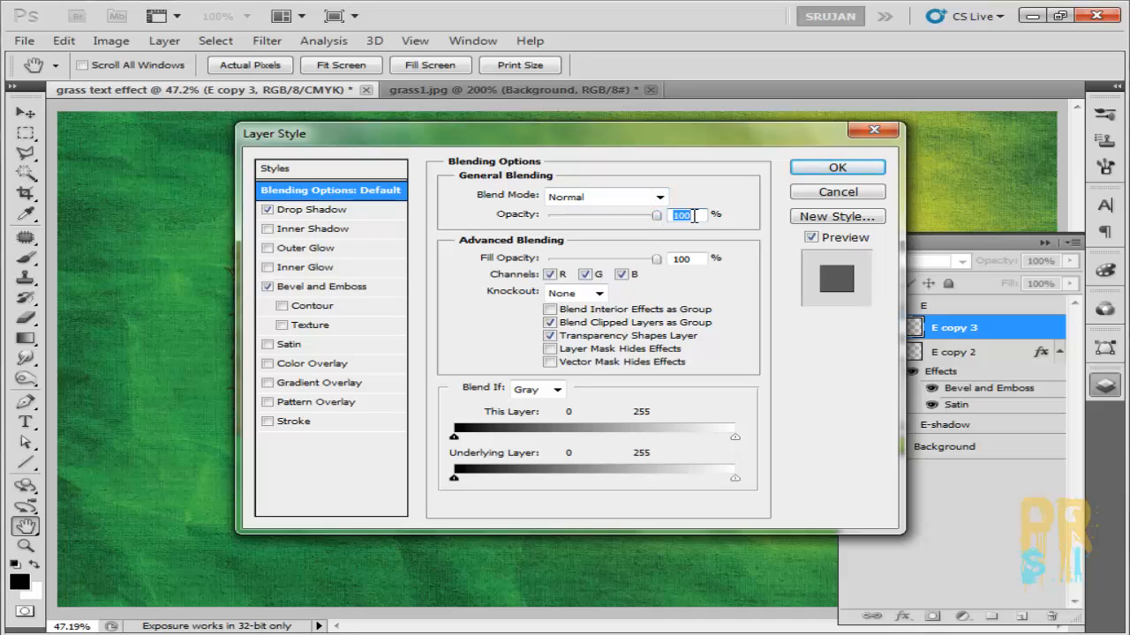
type("50")
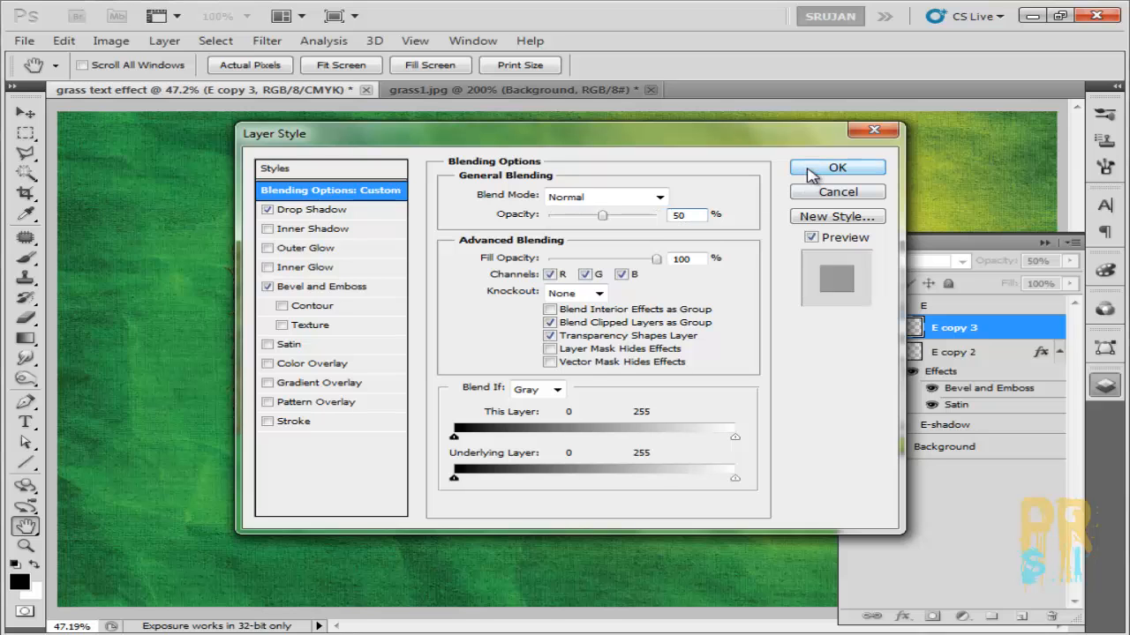
left_click(816, 173)
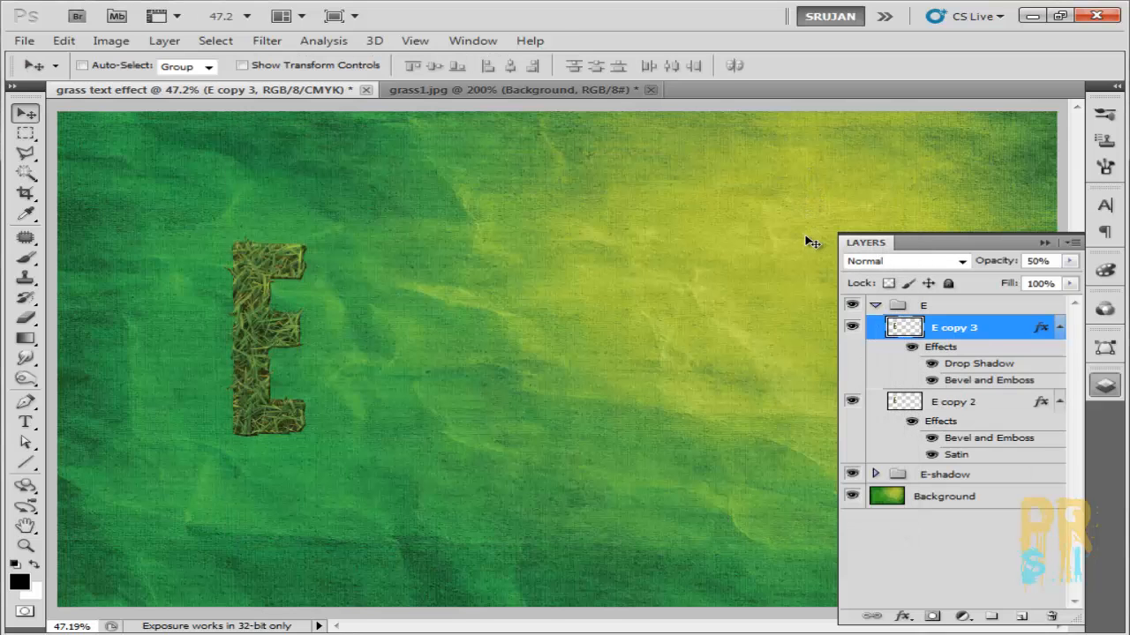
Fill the letter shape of the E copy layer in the E-shadow group with black using its loaded selection, and deselect it.
left_click(875, 304)
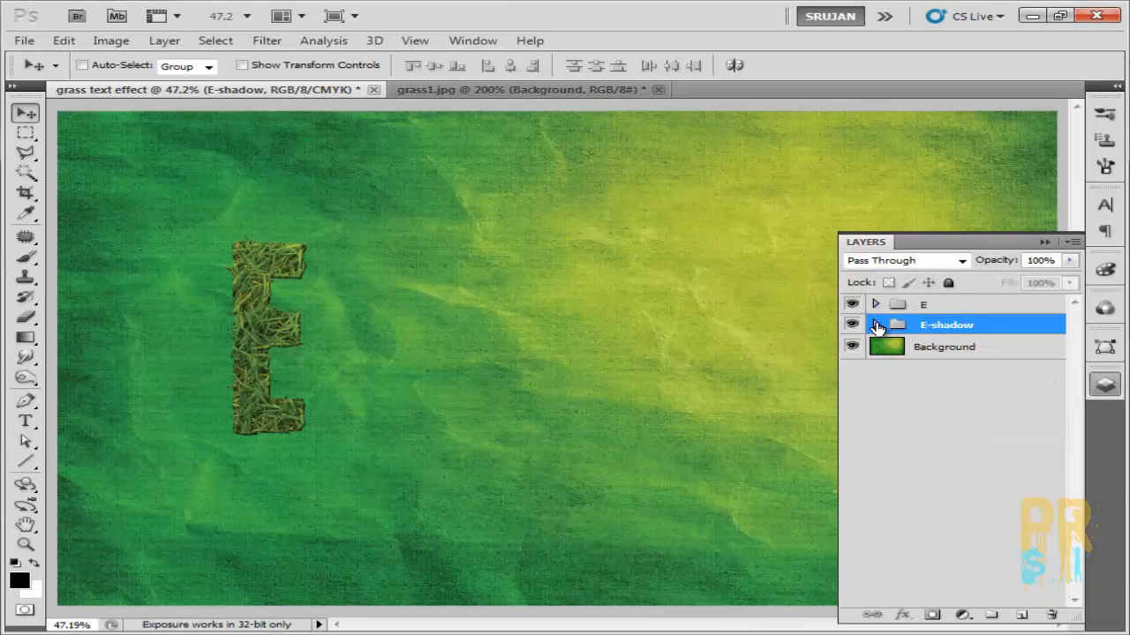
left_click(875, 324)
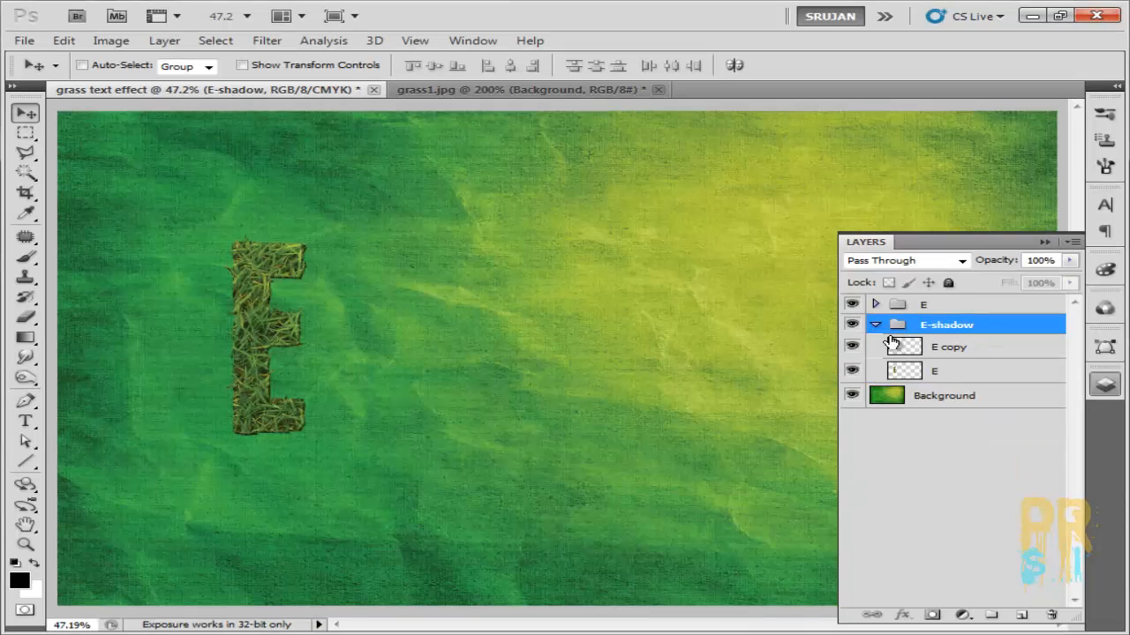
left_click(900, 349)
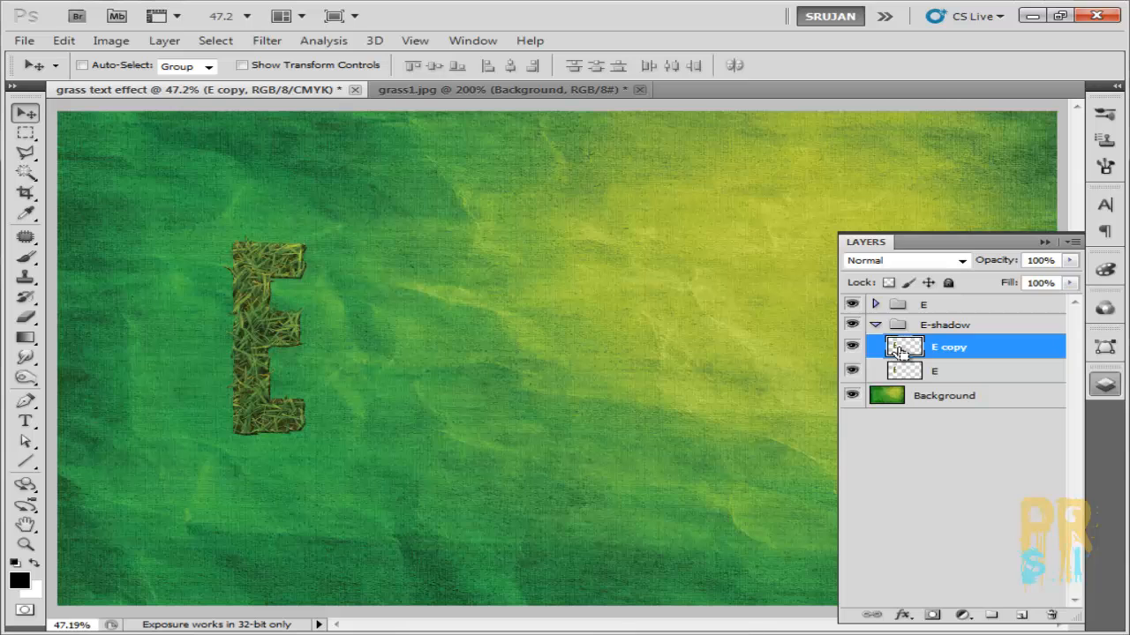
left_click(899, 350, "ctrl")
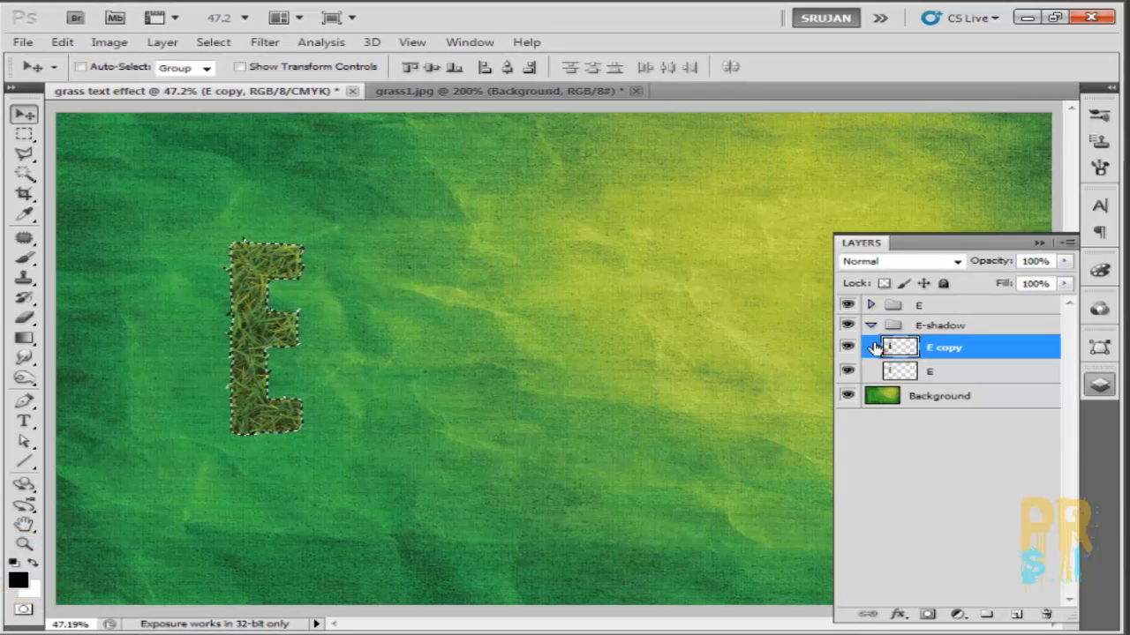
key("ctrl+d")
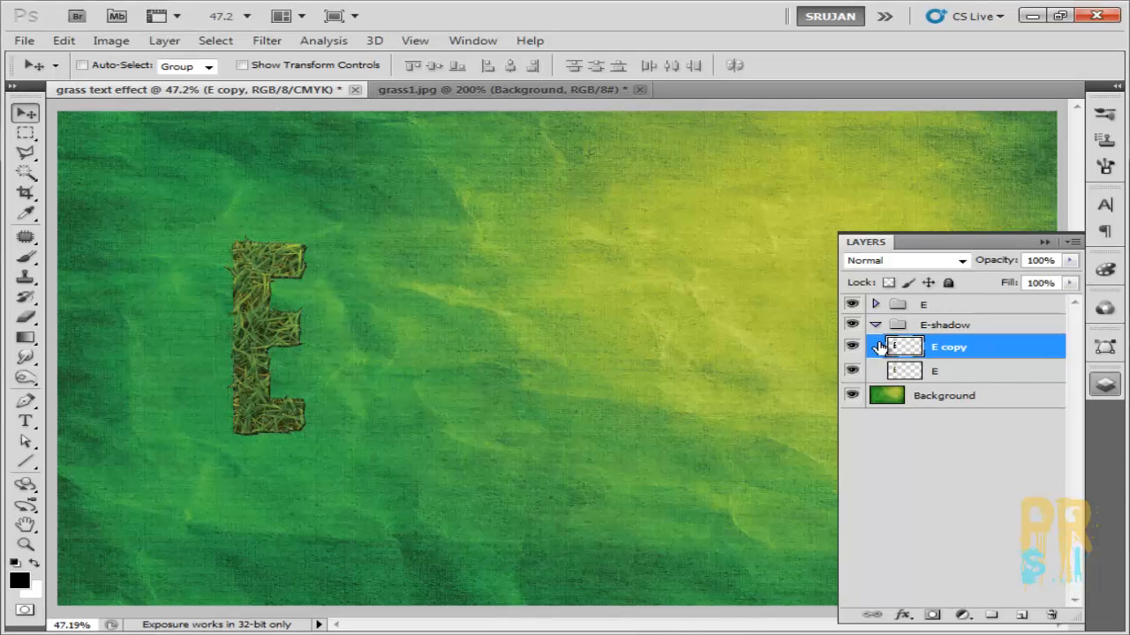
Nudge the E copy layer slightly down and left with Free Transform, to X 396.38 px and Y 545.12 px.
left_click(1044, 242)
key("ctrl+t")
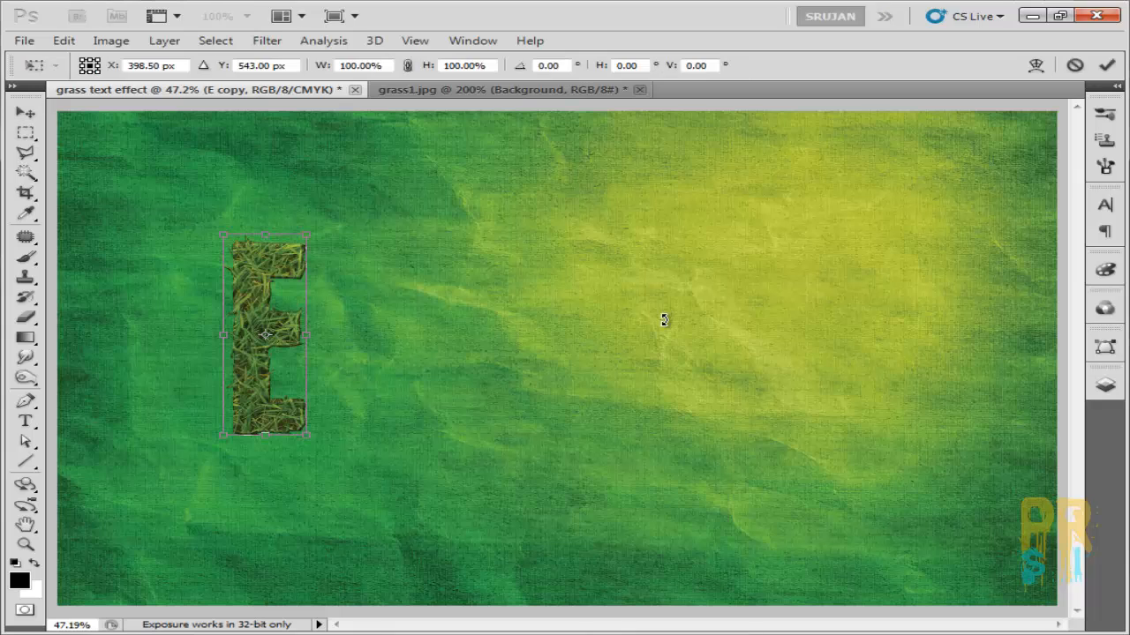
key("Down")
key("Left")
key("Return")
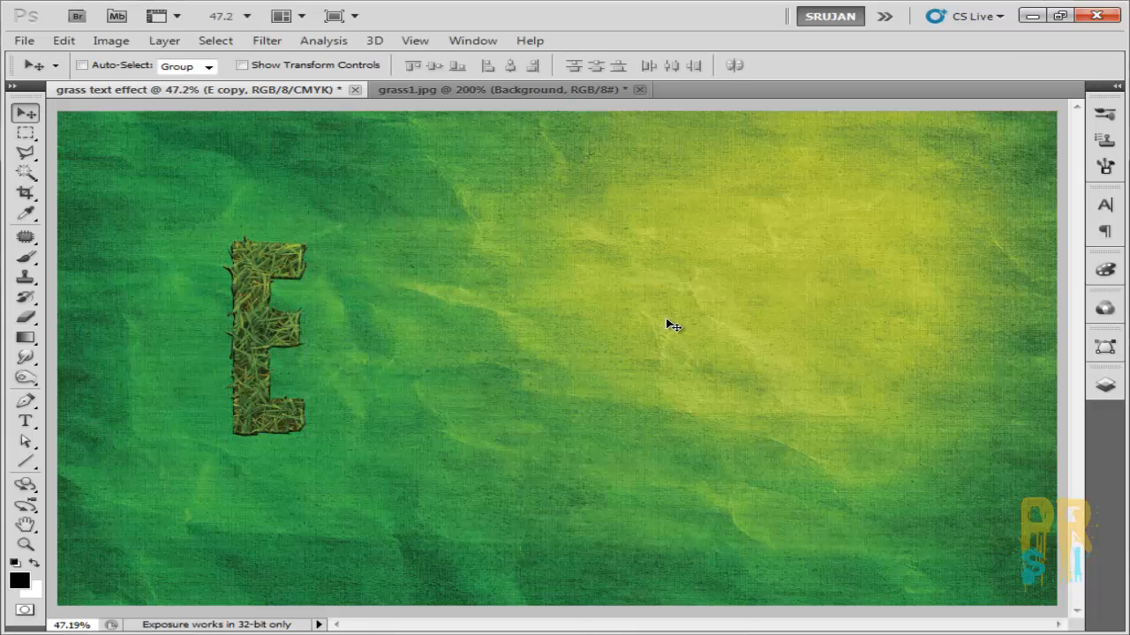
key("ctrl+t")
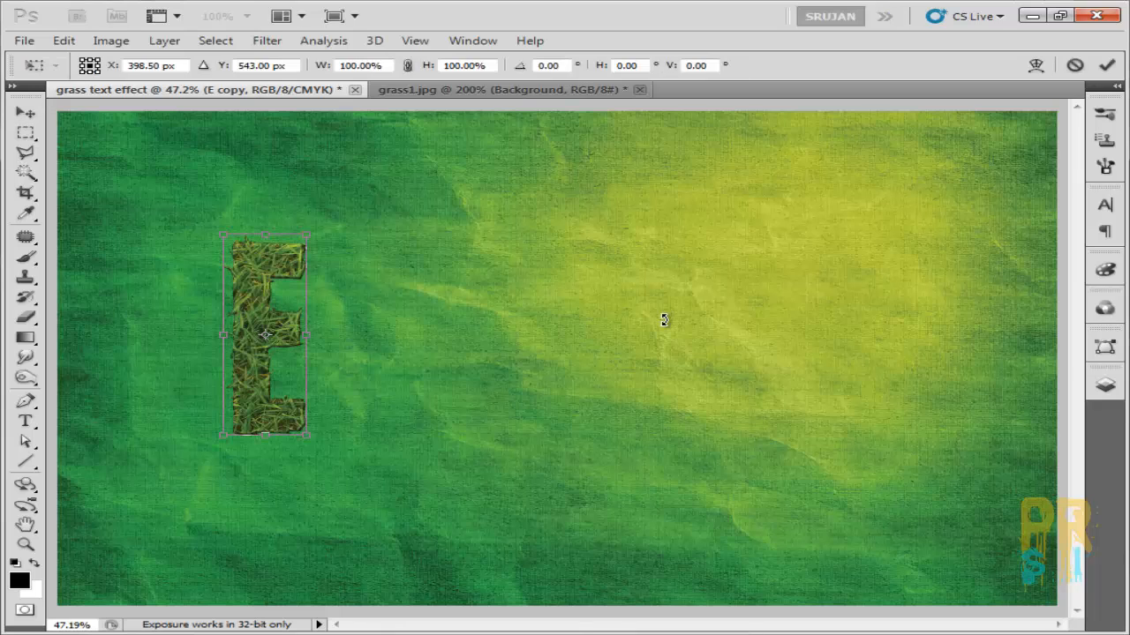
key("Down")
key("Left")
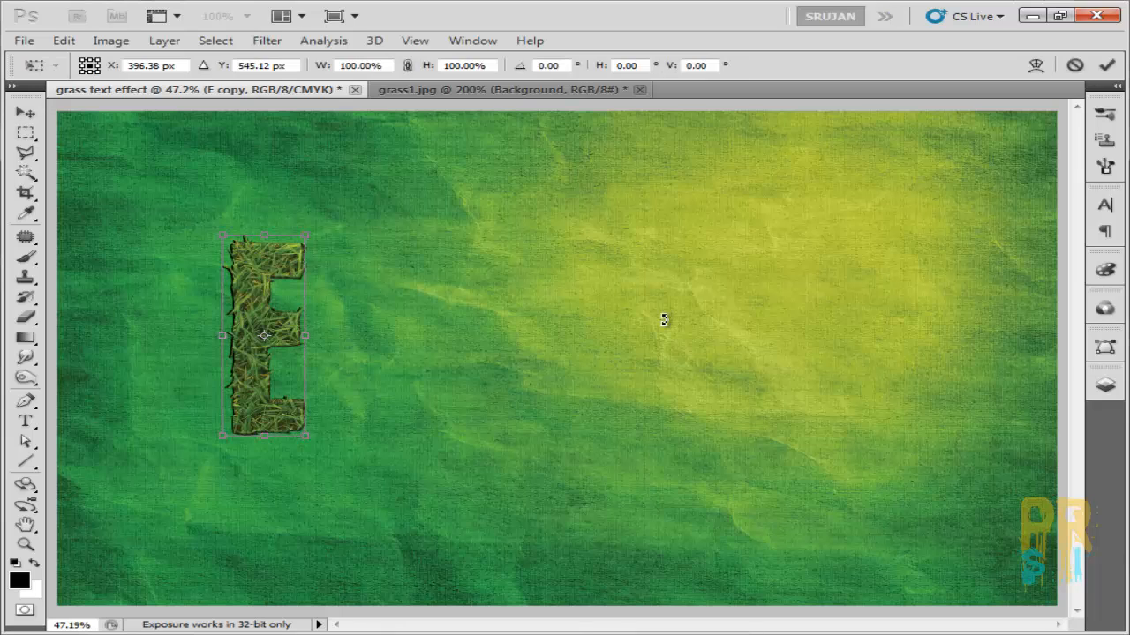
key("Return")
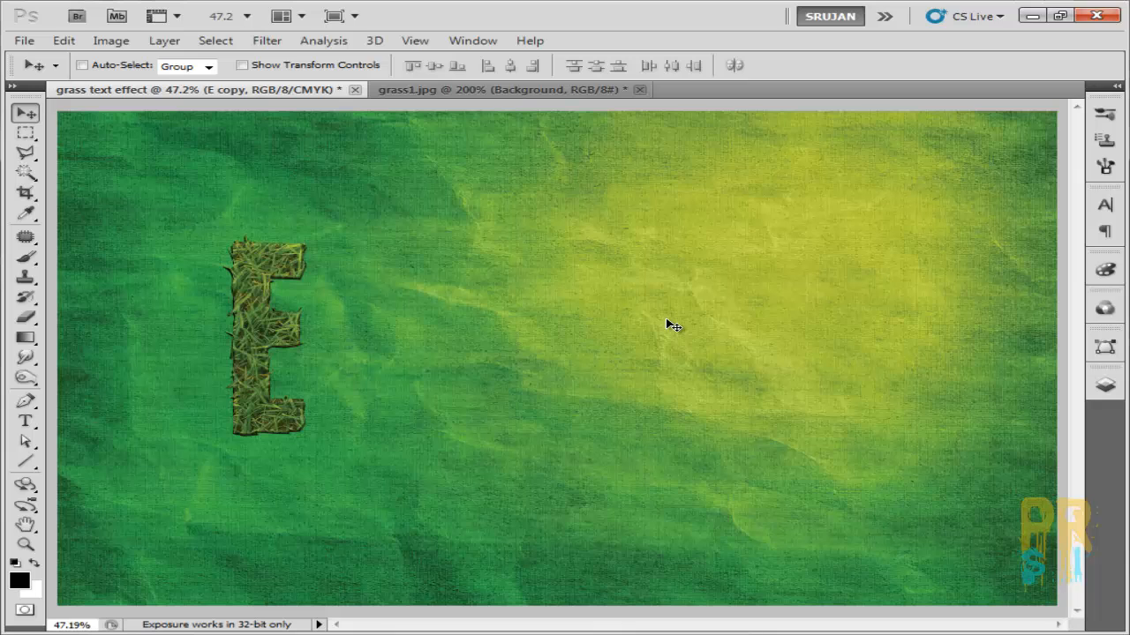
Duplicate the black letter six times with the repeated transform, building a stepped extrusion down and to the left.
key("ctrl+alt+shift+t")
key("ctrl+alt+shift+t")
key("ctrl+alt+shift+t")
key("ctrl+alt+shift+t")
key("ctrl+alt+shift+t")
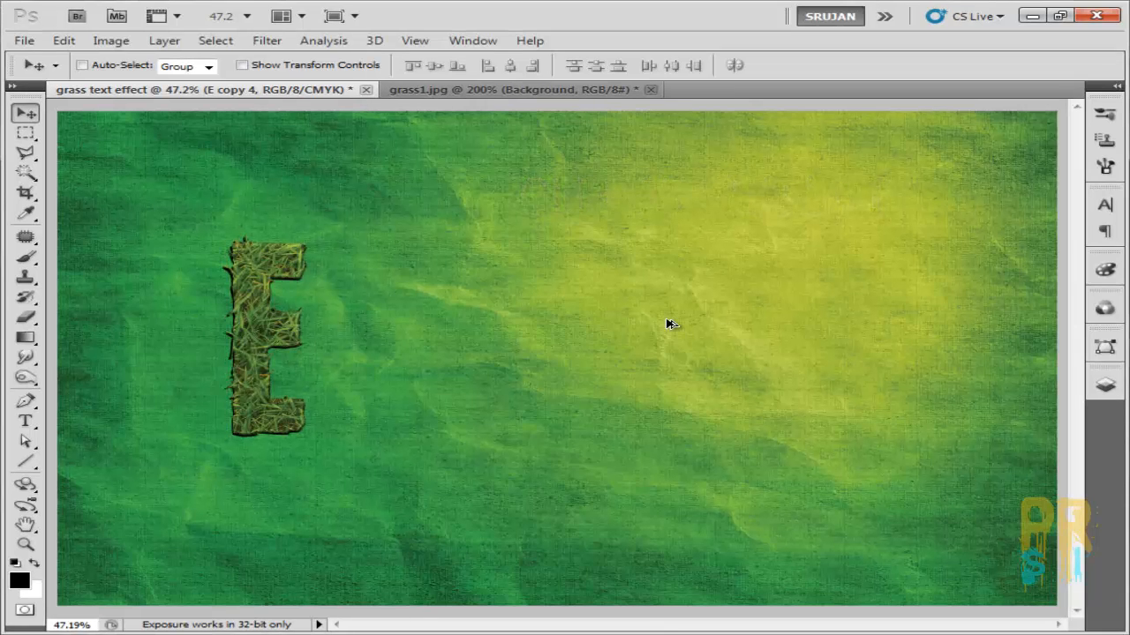
key("ctrl+alt+shift+t")
key("ctrl+alt+shift+t")
key("ctrl+alt+shift+t")
key("ctrl+alt+shift+t")
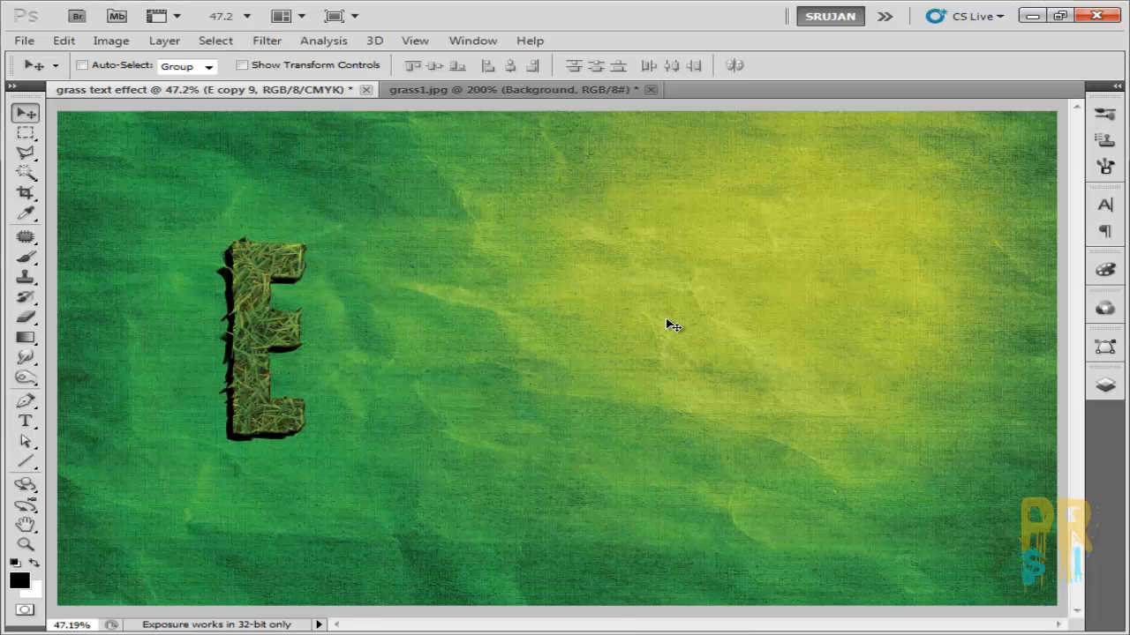
Merge the layers from E copy 9 down to E copy in the E-shadow group into one layer.
left_click(1105, 385)
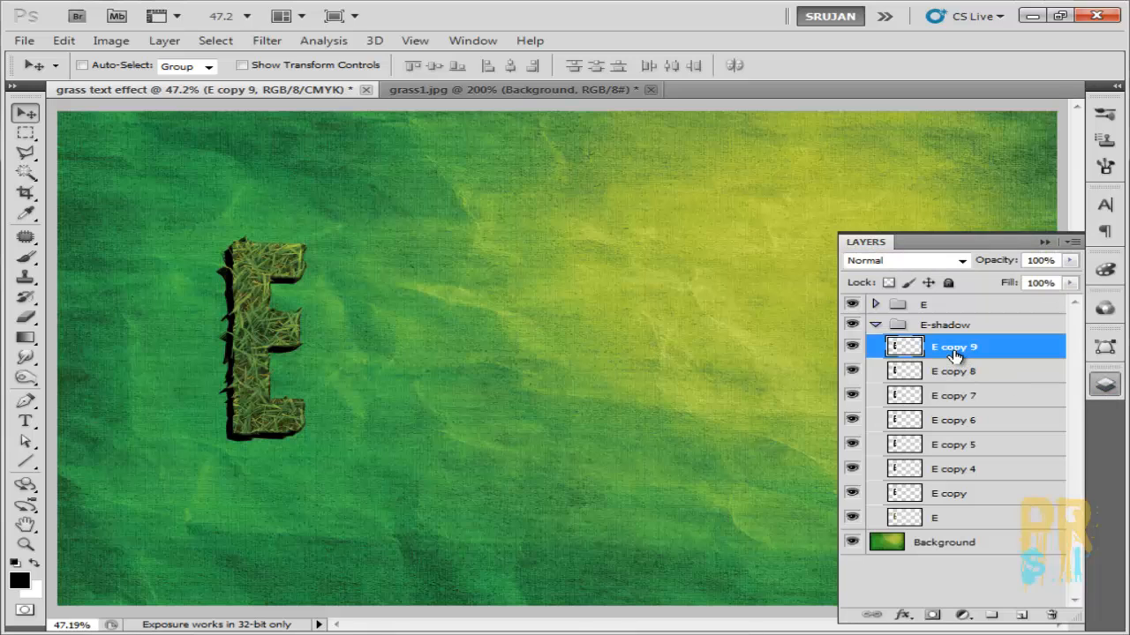
left_click(955, 494, "shift")
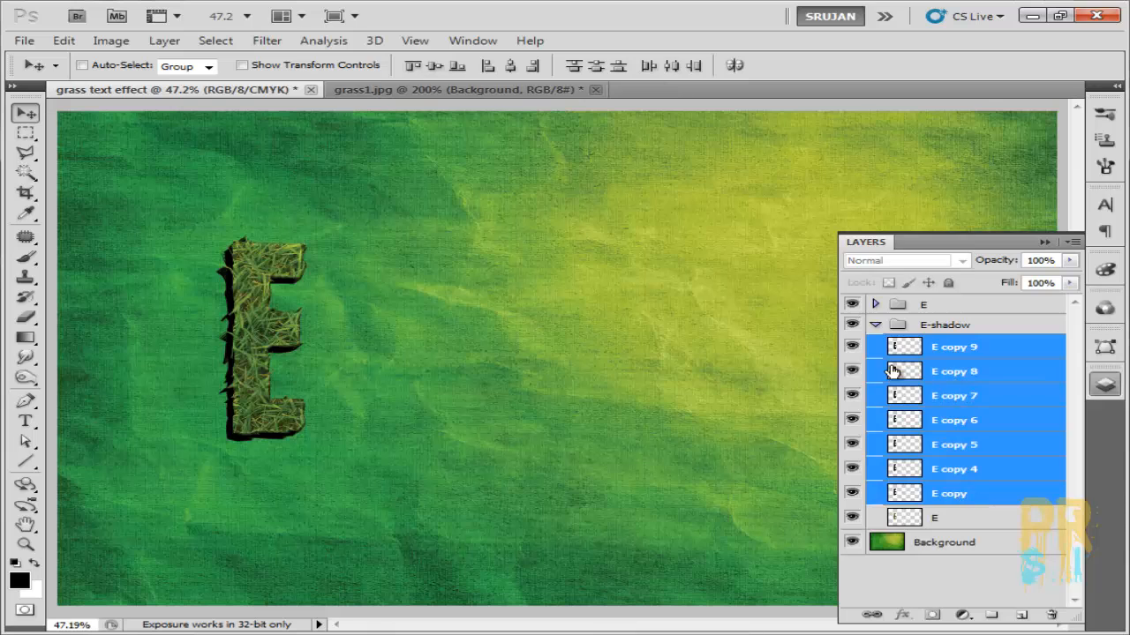
right_click(947, 394)
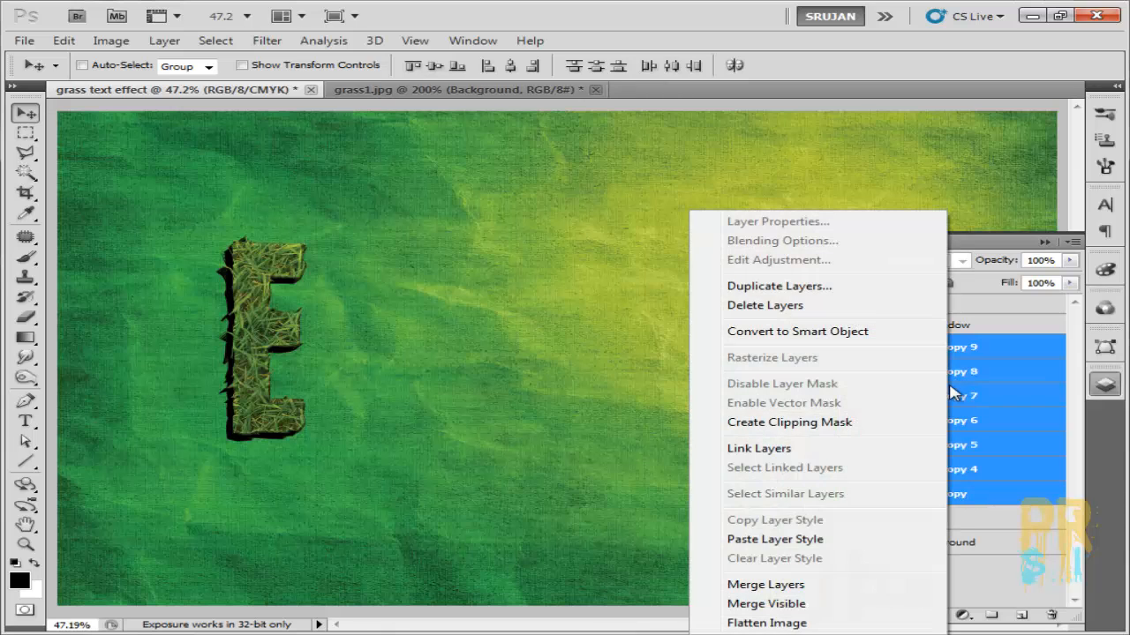
left_click(812, 585)
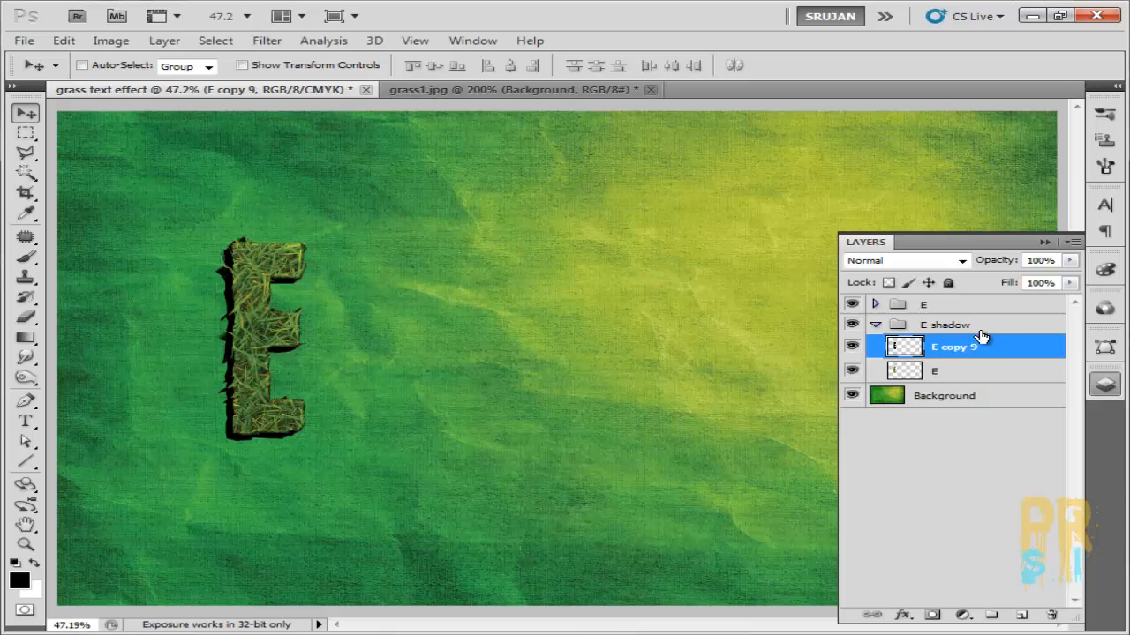
Apply a Motion Blur with a 45° angle and 40 pixels distance to the merged E copy 9 shadow layer.
key("F7")
left_click(284, 42)
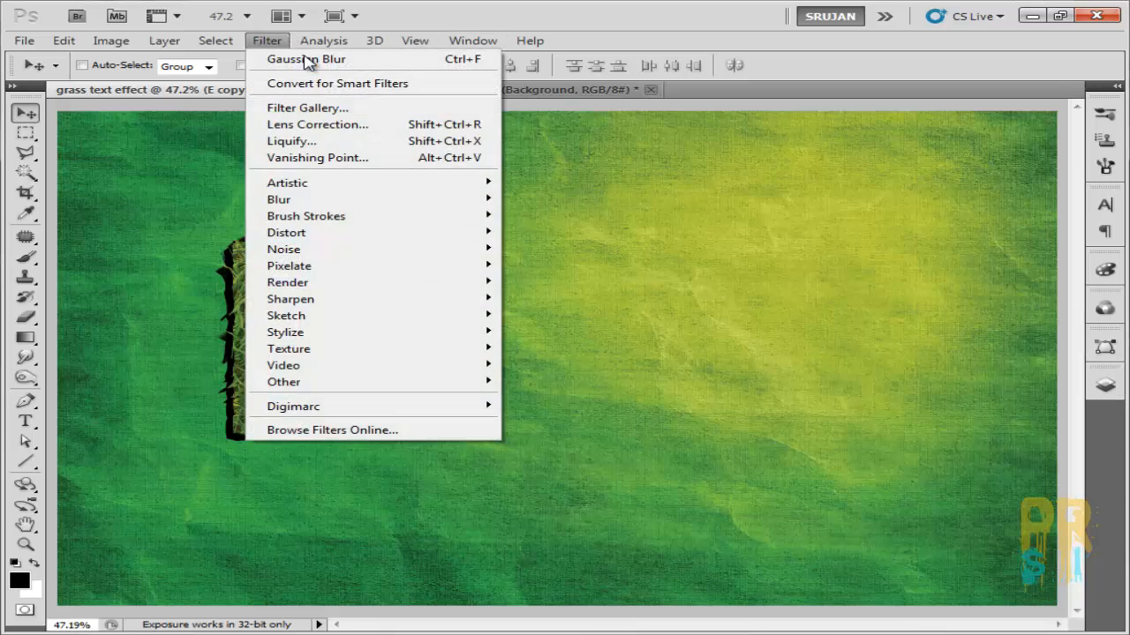
left_click(276, 43)
left_click(272, 42)
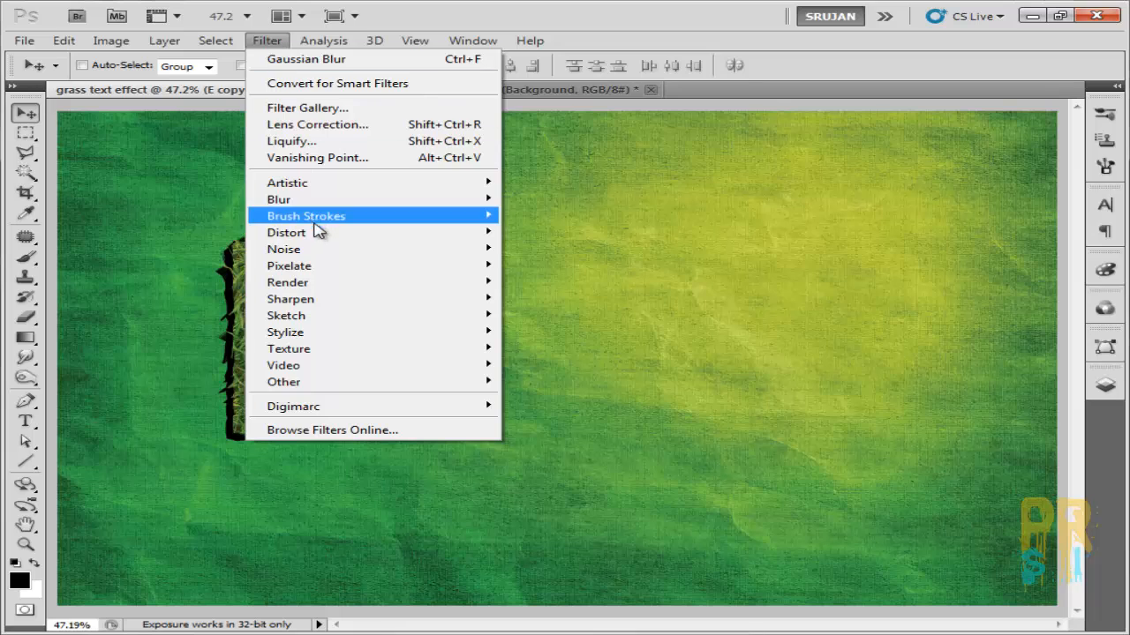
mouse_move(317, 233)
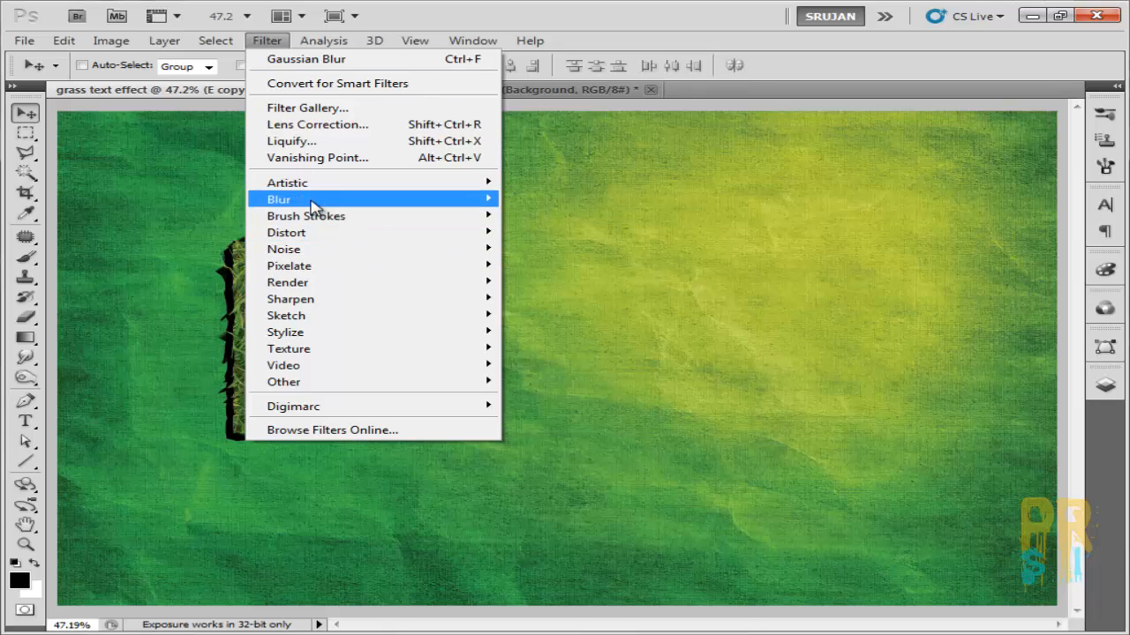
mouse_move(315, 201)
left_click(548, 298)
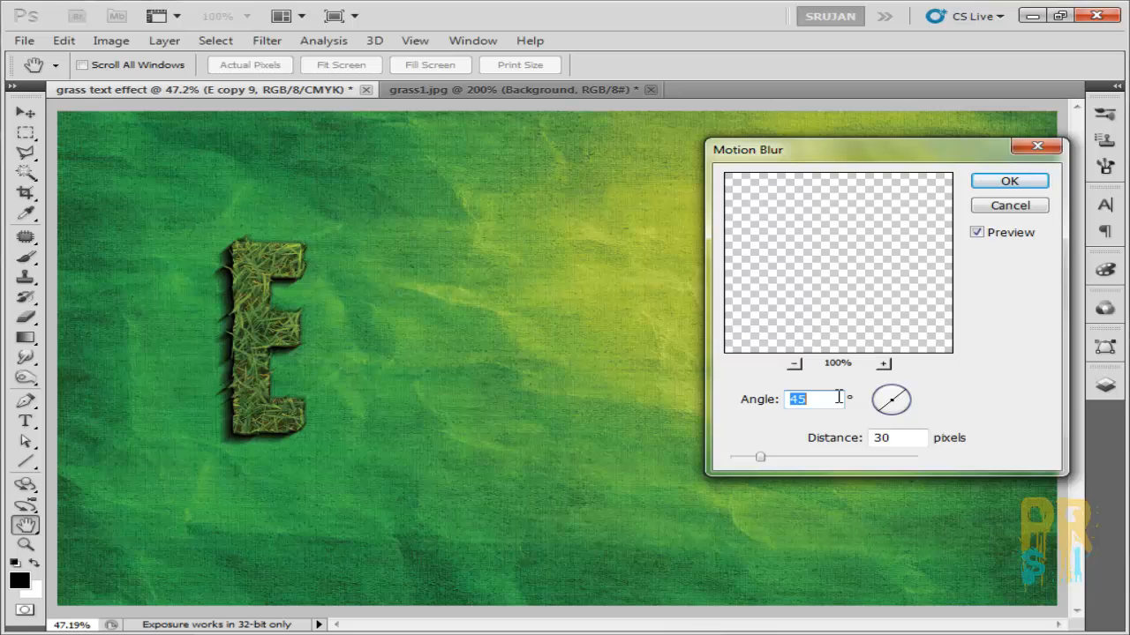
type("45")
double_click(904, 439)
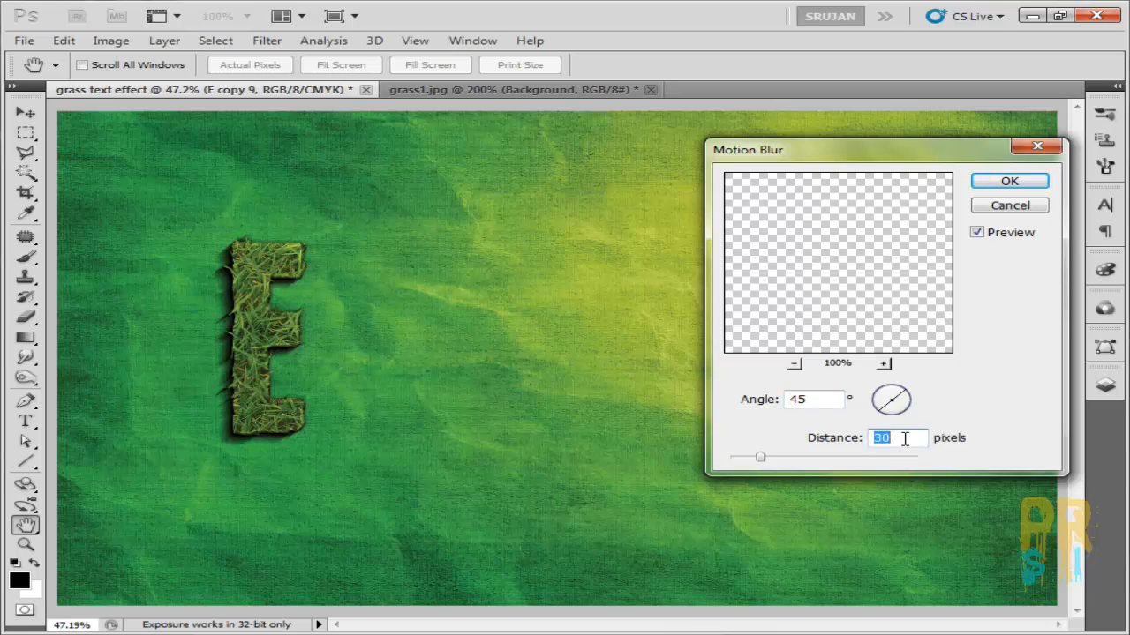
type("35")
key("BackSpace")
key("BackSpace")
type("40")
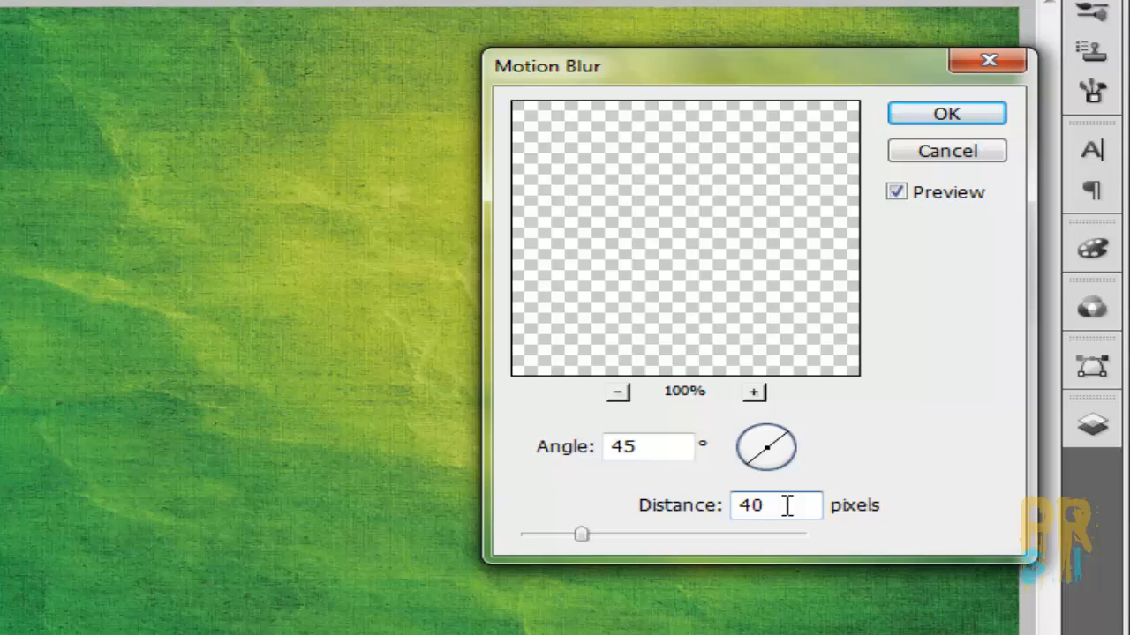
left_click(926, 116)
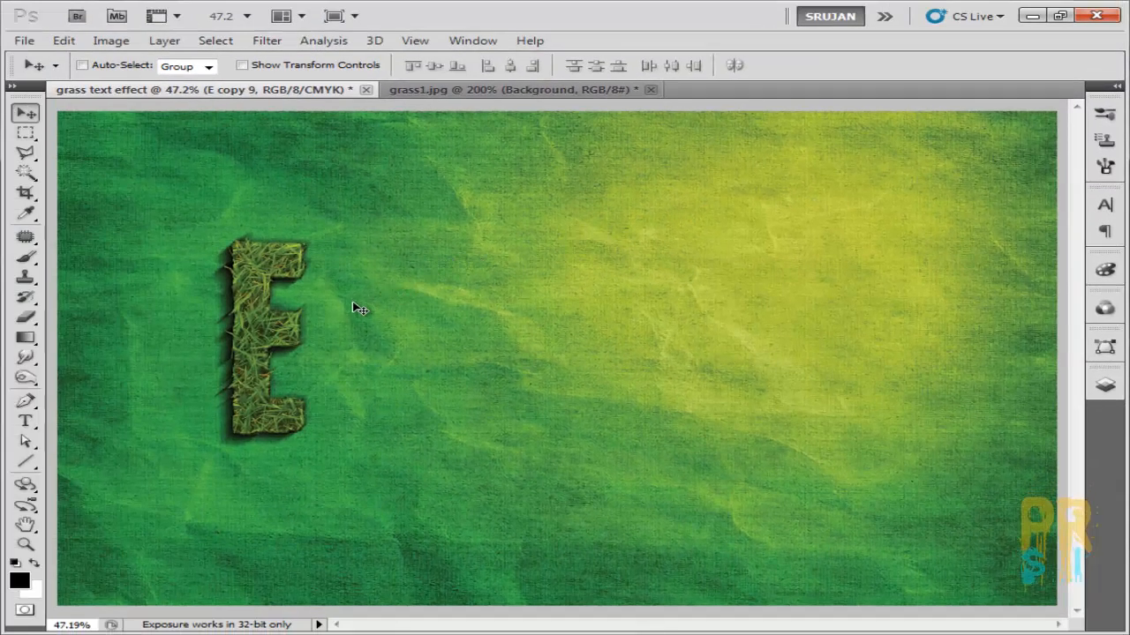
Move the blurred E copy 9 shadow slightly down and left, and apply the same Motion Blur once more.
left_click_drag(282, 340, 271, 341)
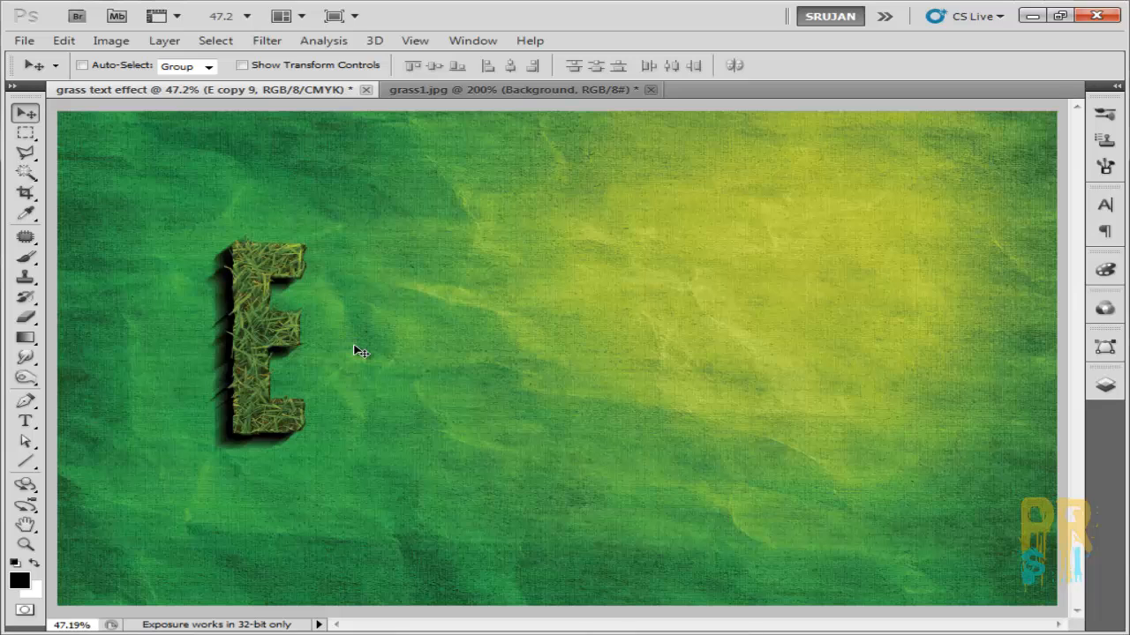
key("ctrl+f")
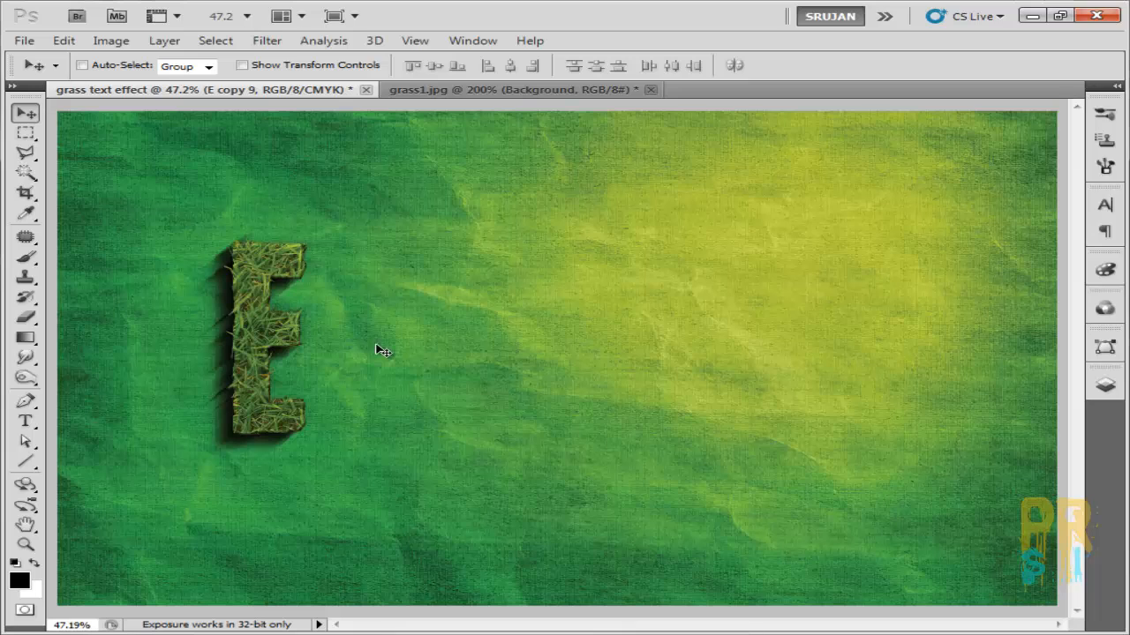
Hide E copy 9 and nudge the E layer in the E-shadow group down and left to X 392.14 px, Y 553.60 px.
left_click(853, 349)
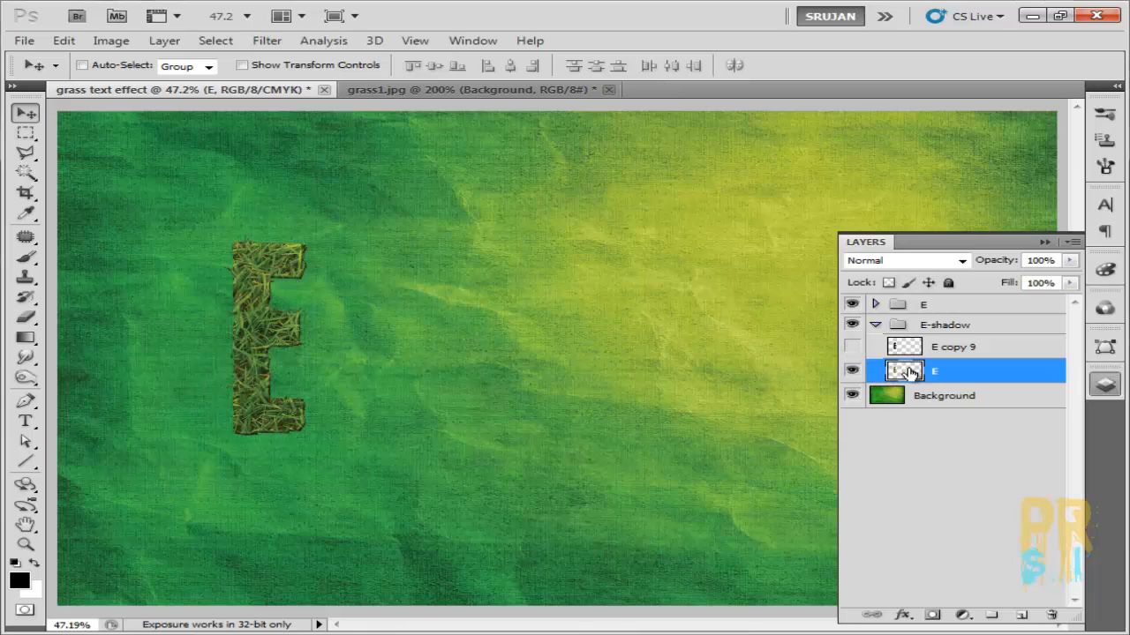
key("ctrl+t")
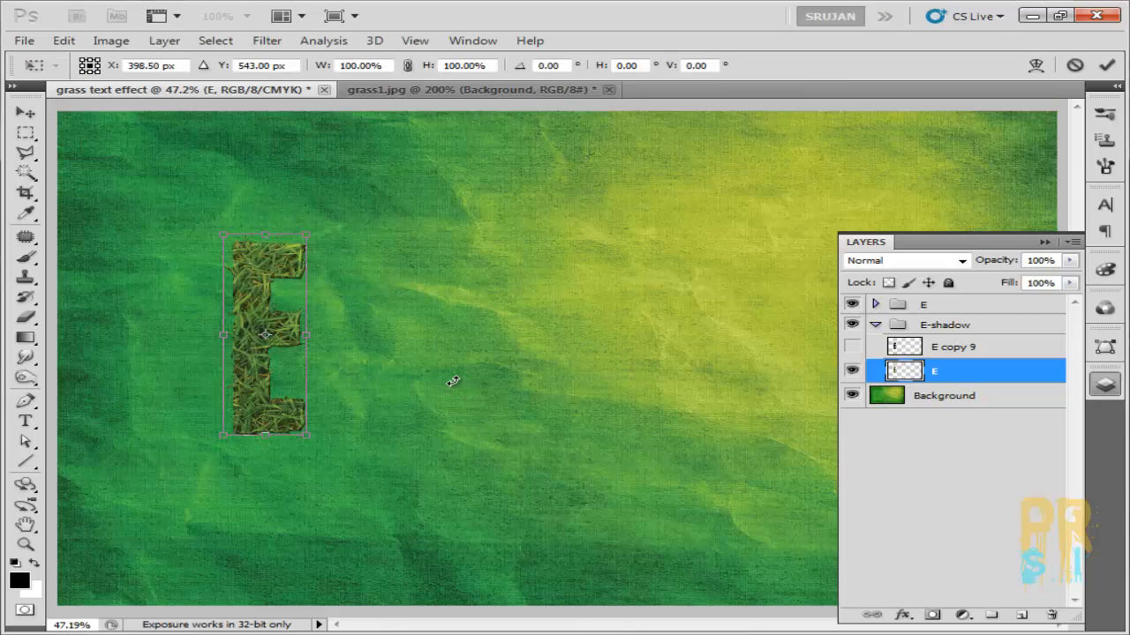
key("Left")
key("Left")
key("Down")
key("Down")
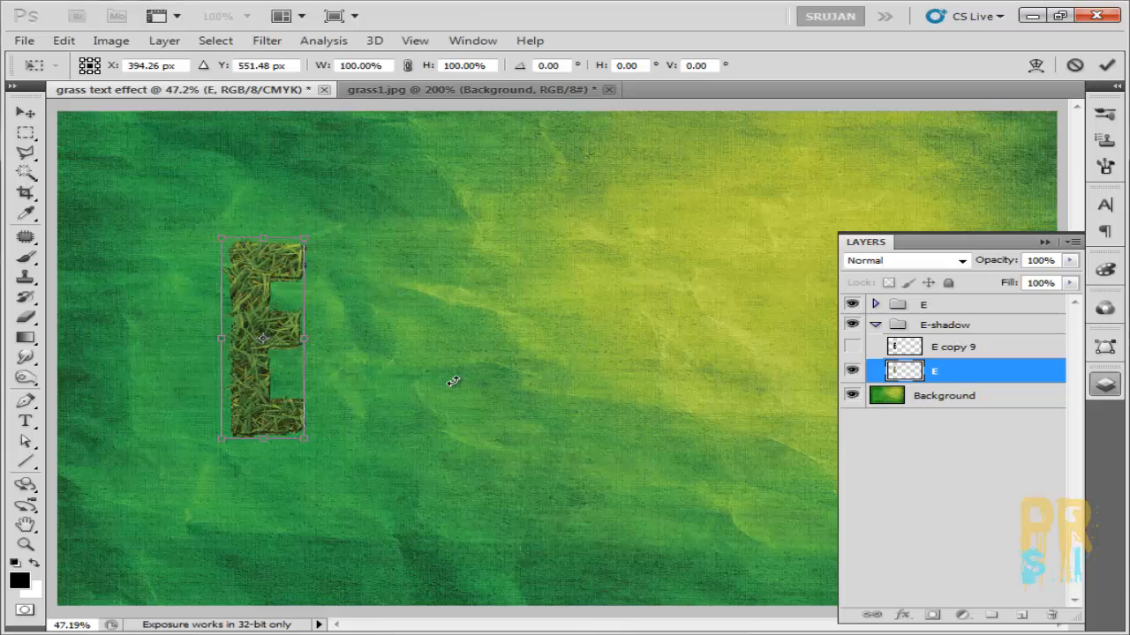
key("Down")
key("Down")
key("Left")
key("Left")
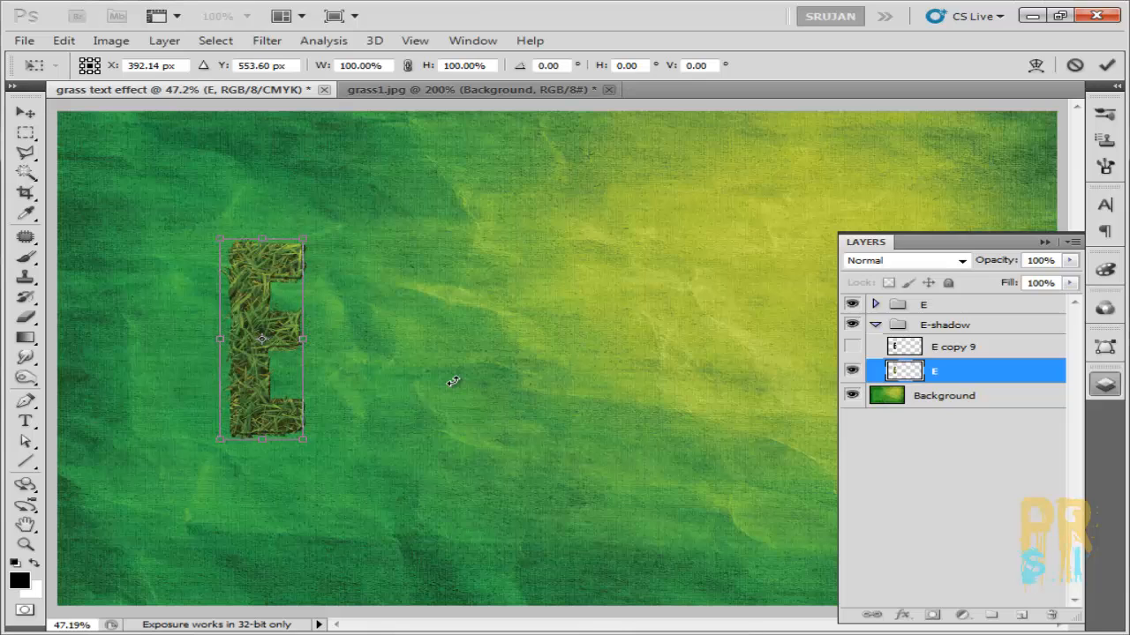
key("Return")
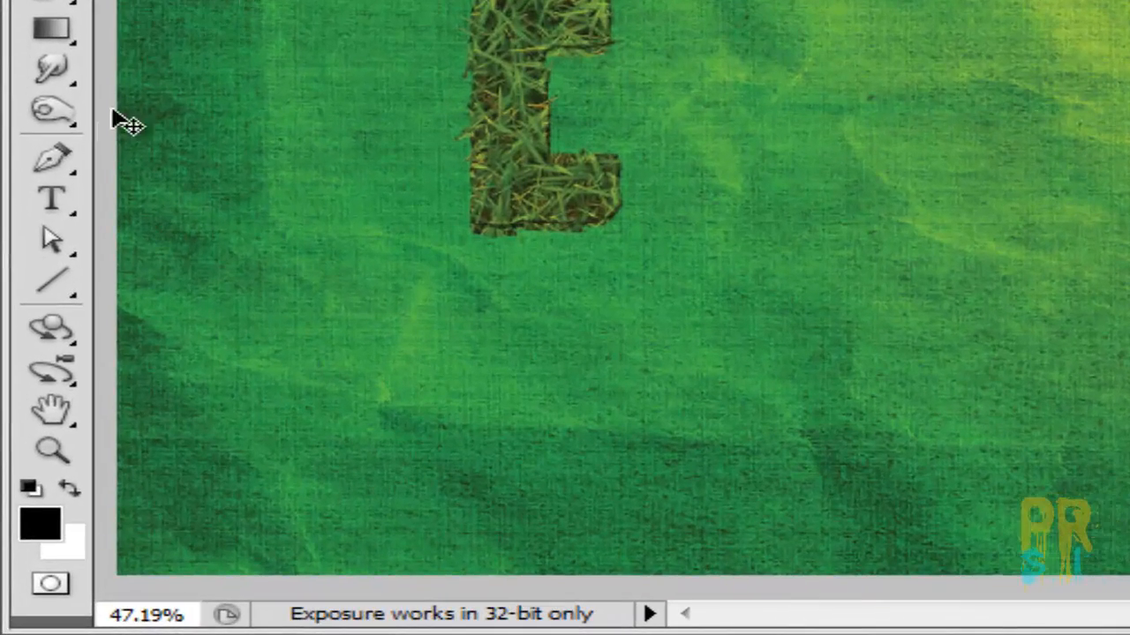
Hide the top E group and darken the grass on the E layer in E-shadow with an enlarged Burn tool brush.
left_click(31, 386)
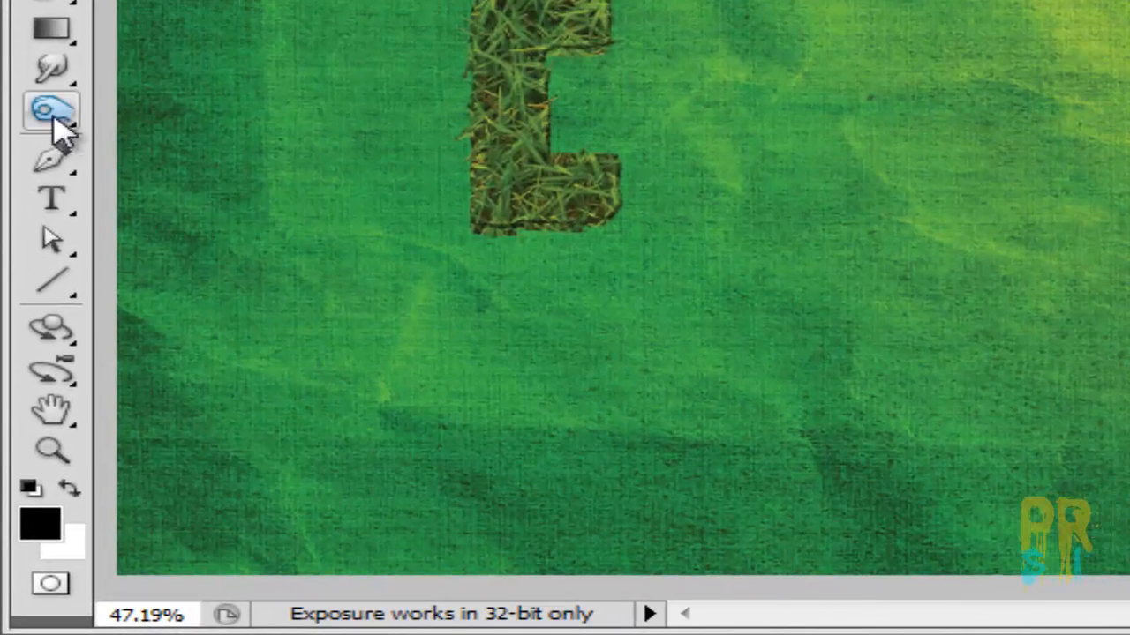
left_click(55, 119)
left_click(171, 142)
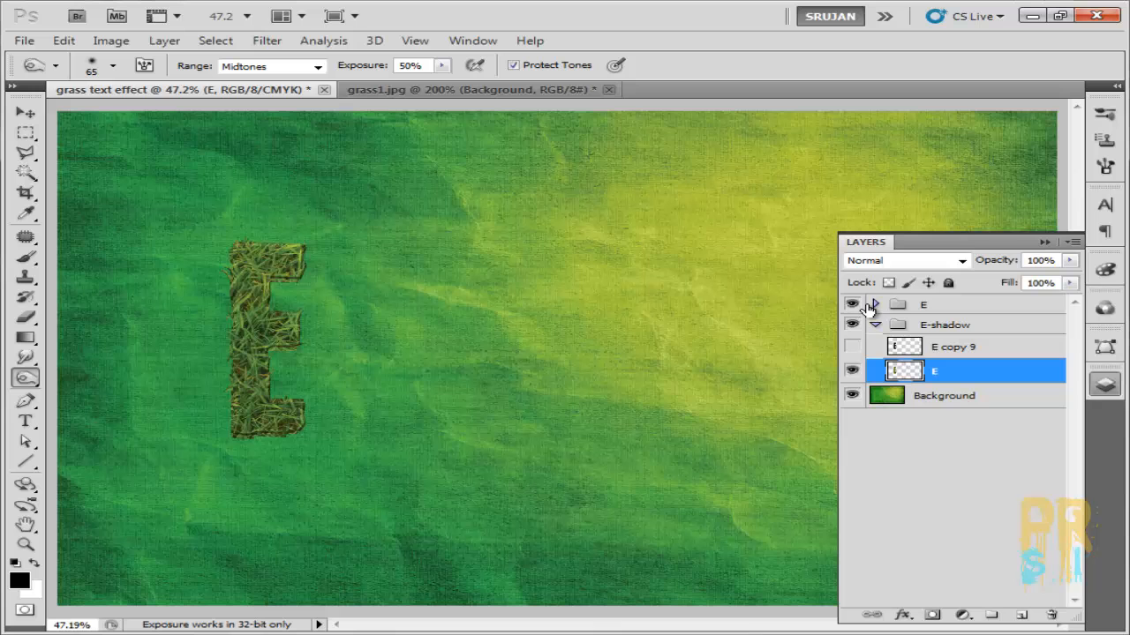
left_click(1116, 200)
key("ctrl+plus")
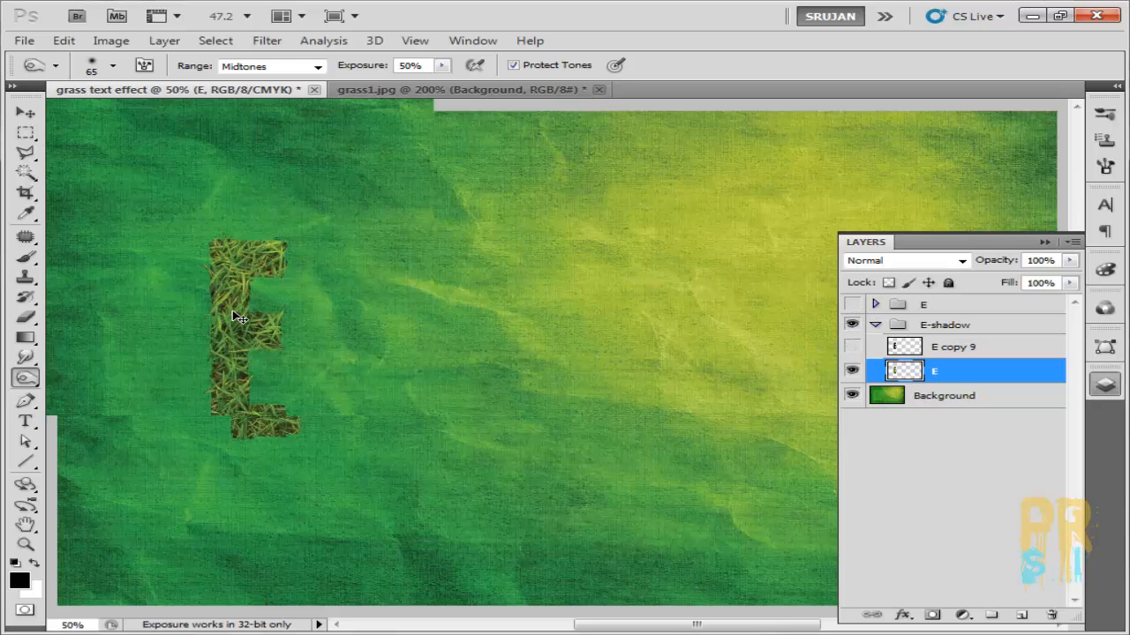
key("ctrl+plus")
mouse_move(167, 215)
left_mouse_down()
mouse_move(374, 218)
mouse_move(312, 460)
mouse_move(388, 475)
left_mouse_up()
key("bracketright")
key("bracketright")
key("bracketright")
key("bracketright")
mouse_move(325, 206)
left_mouse_down()
mouse_move(421, 251)
mouse_move(411, 339)
mouse_move(396, 319)
mouse_move(363, 354)
left_mouse_up()
key("ctrl+minus")
key("v")
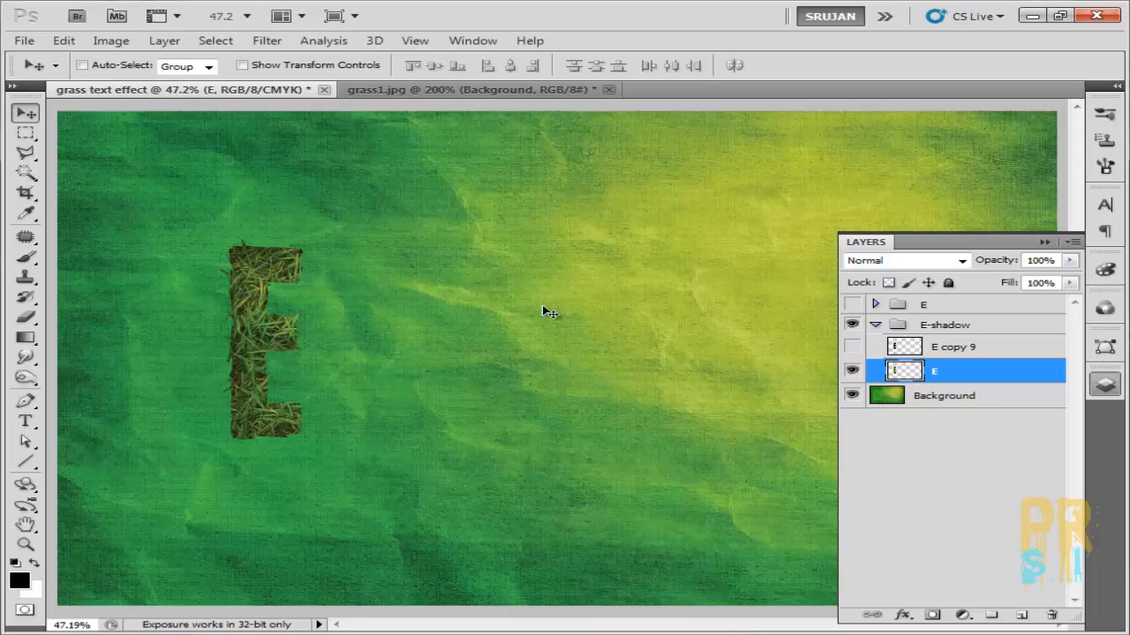
Show the E group and the E copy 9 layer, check the darkened E layer's effect, and collapse the E-shadow group.
left_click(852, 305)
left_click(852, 347)
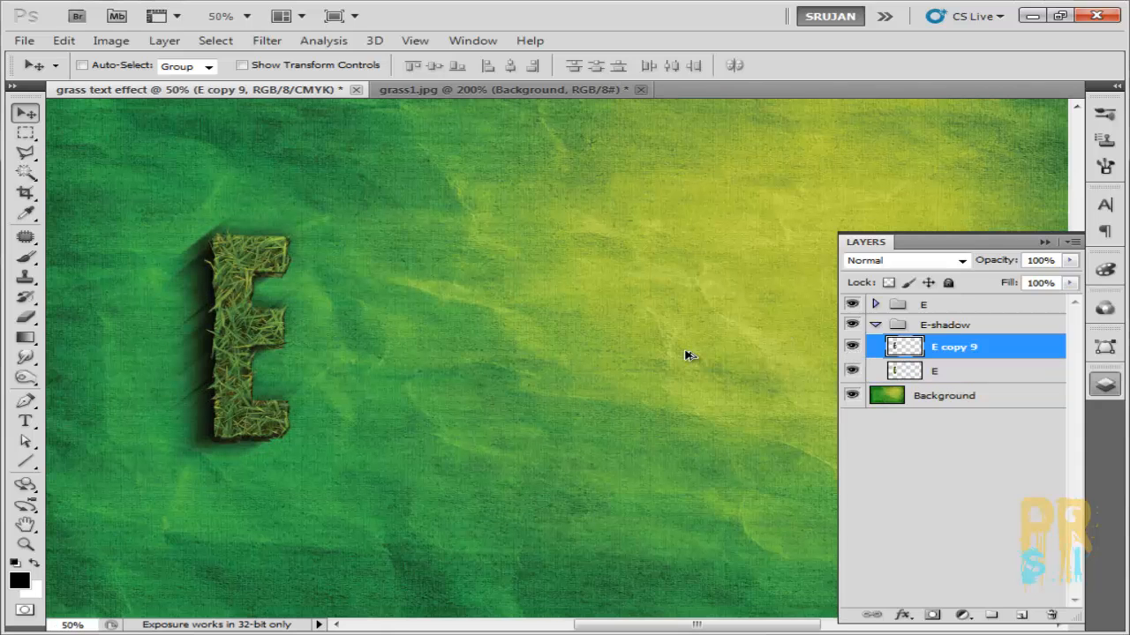
key("alt+[")
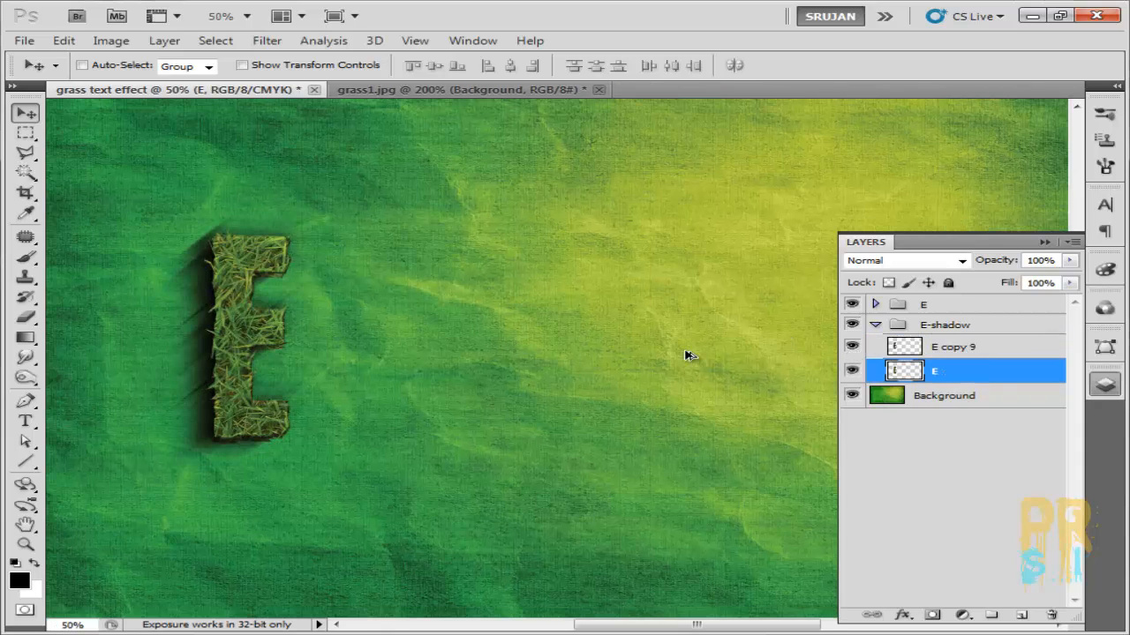
left_click(853, 369)
left_click(854, 369)
left_click(875, 324)
left_click(979, 411)
Switch to the grass1.jpg document, clear the selection around the letter E, and get the Pen tool ready.
left_click(450, 90)
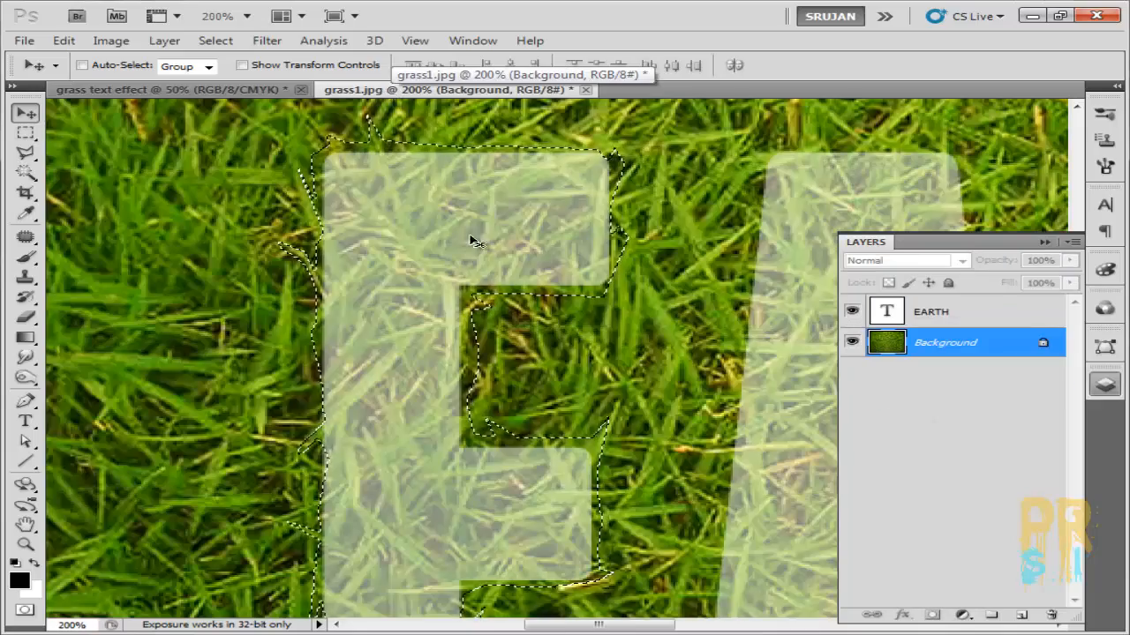
key("ctrl+0")
key("ctrl+d")
key("p")
key("ctrl+1")
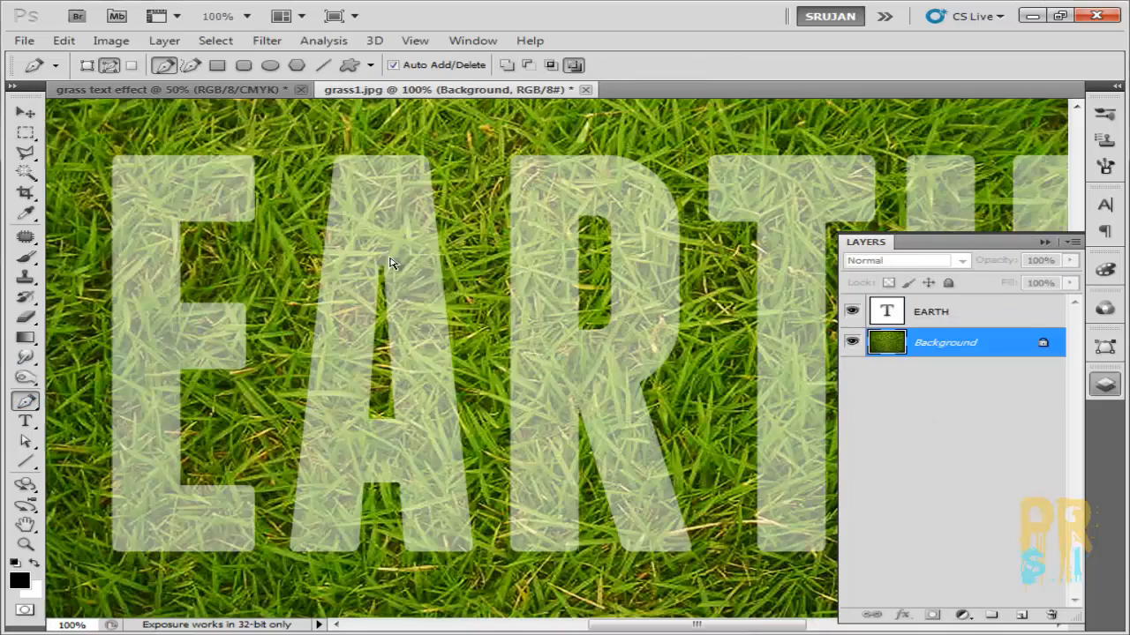
Start a Pen path along the top of the letter A and its upper left edge, following protruding grass blades.
key("ctrl+plus")
left_click_drag(370, 244, 603, 502)
left_click(531, 207)
left_click(523, 184)
left_click(519, 207)
left_click(463, 207)
left_click(418, 204)
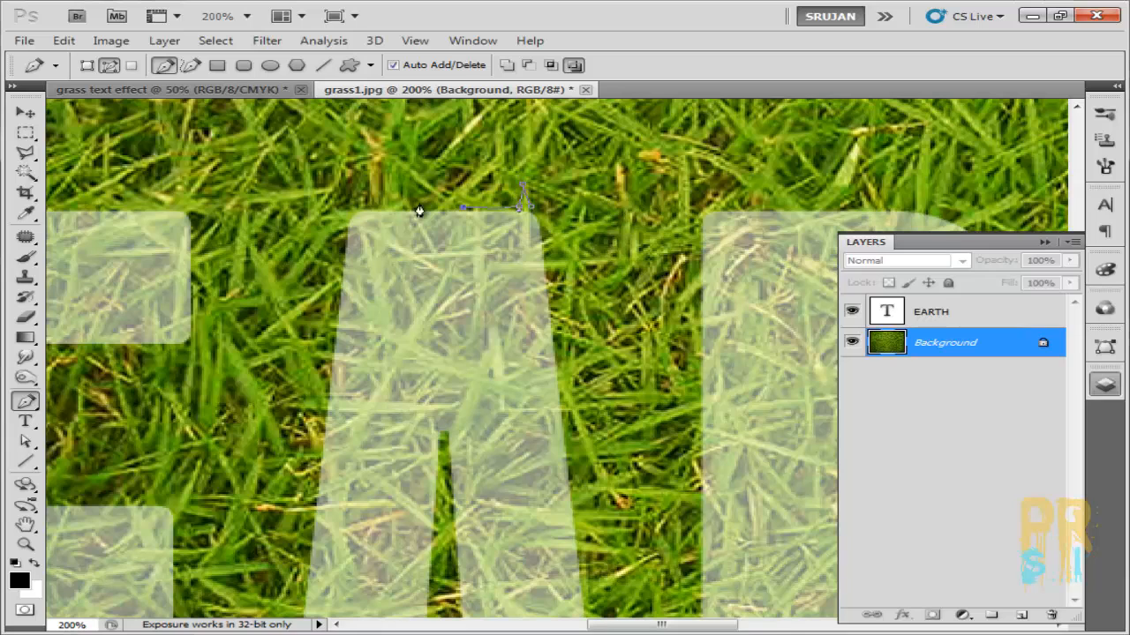
left_click(317, 295)
left_click(336, 288)
left_click(330, 324)
left_click(323, 349)
left_click(310, 358)
left_click(335, 362)
Continue the path down the middle of the A's left edge, with jagged points around the grass blades.
left_click_drag(326, 424, 409, 260)
left_click(409, 228)
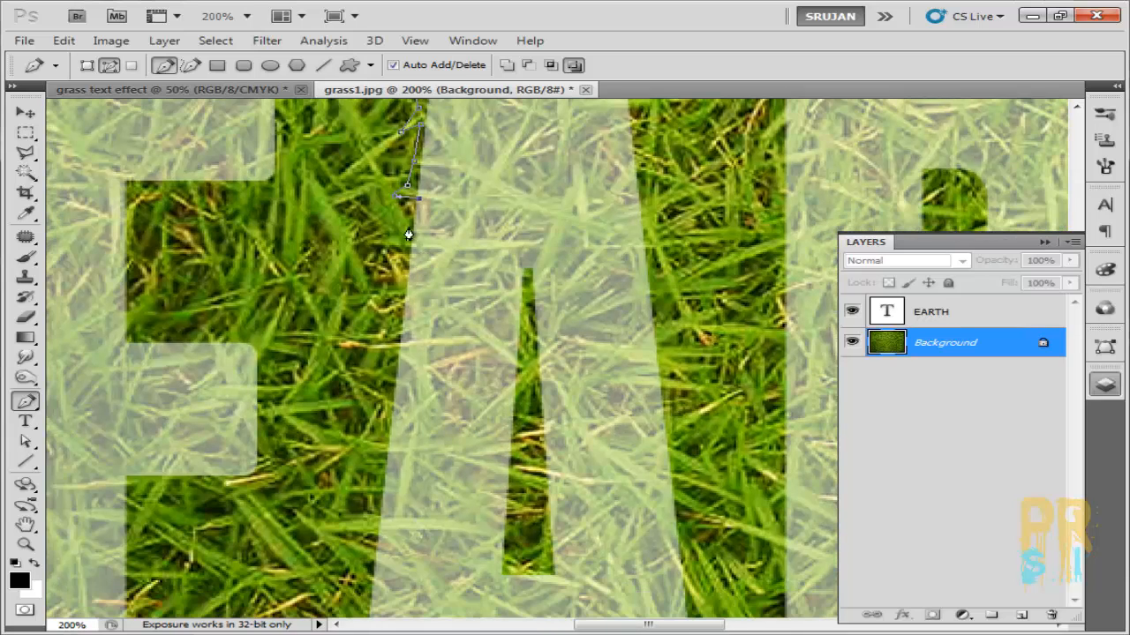
left_click(340, 345)
left_click(399, 351)
left_click(387, 378)
left_click(359, 383)
left_click(380, 409)
left_click(383, 450)
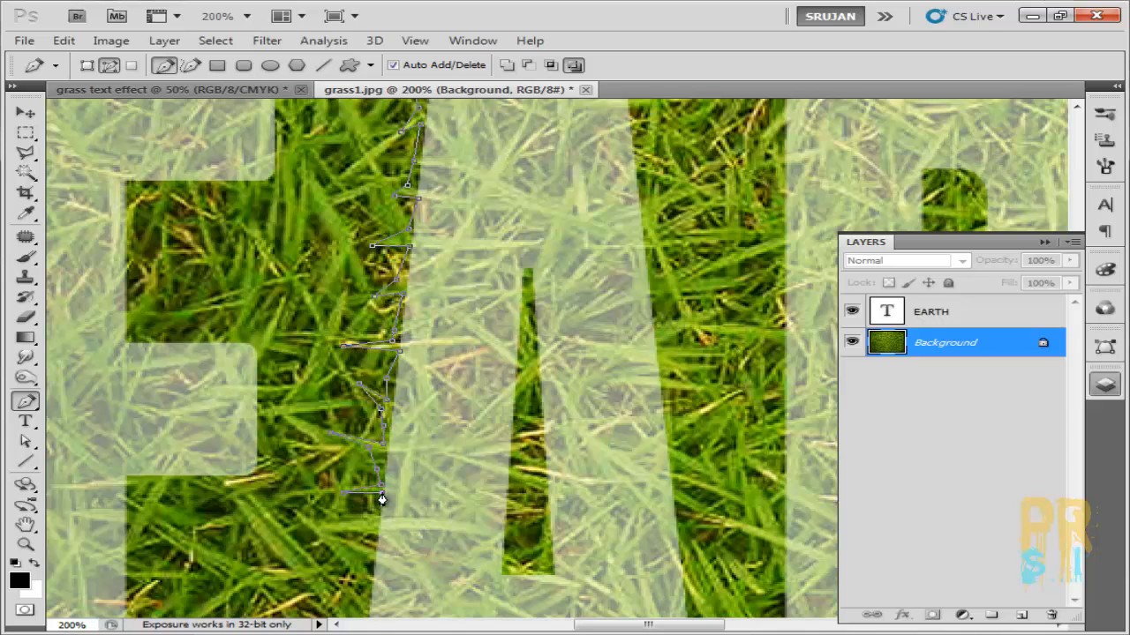
left_click(377, 514)
Extend the path along the lower left edge of the A beside its crossbar.
left_click_drag(381, 550, 407, 366)
left_click(393, 341)
left_click(390, 362)
left_click(384, 402)
left_click(393, 394)
left_click(385, 430)
left_click(383, 462)
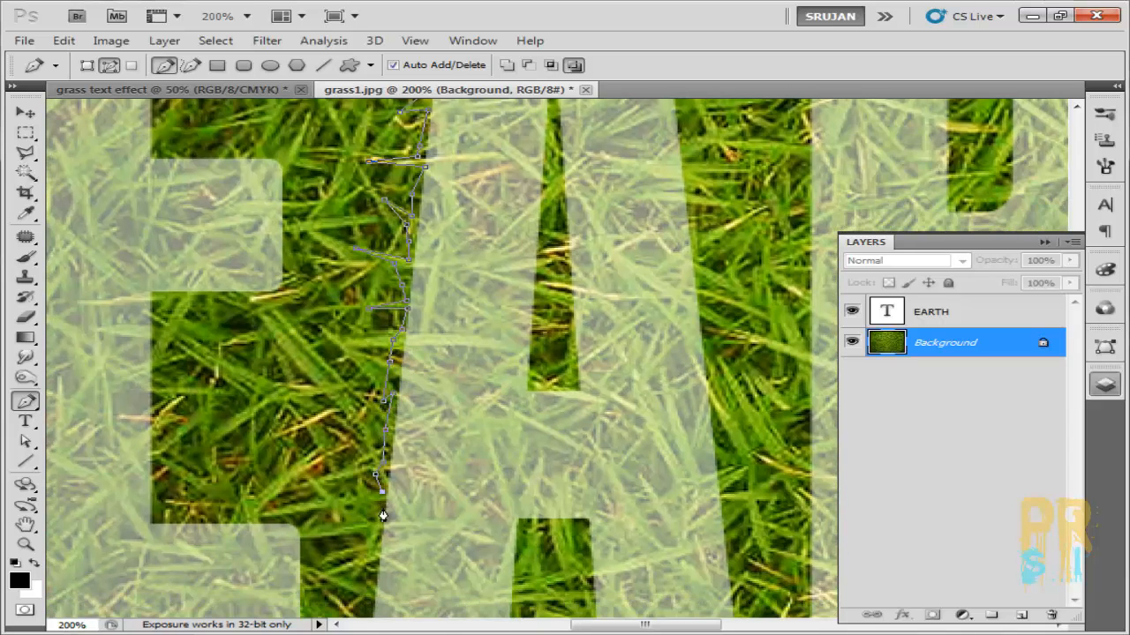
Trace the outer edge and foot of the A's left leg with jagged grass points.
left_click_drag(383, 516, 405, 341)
left_click(381, 323)
left_click(403, 331)
left_click(382, 372)
left_click(402, 357)
left_click(378, 398)
left_click(391, 413)
left_click(384, 459)
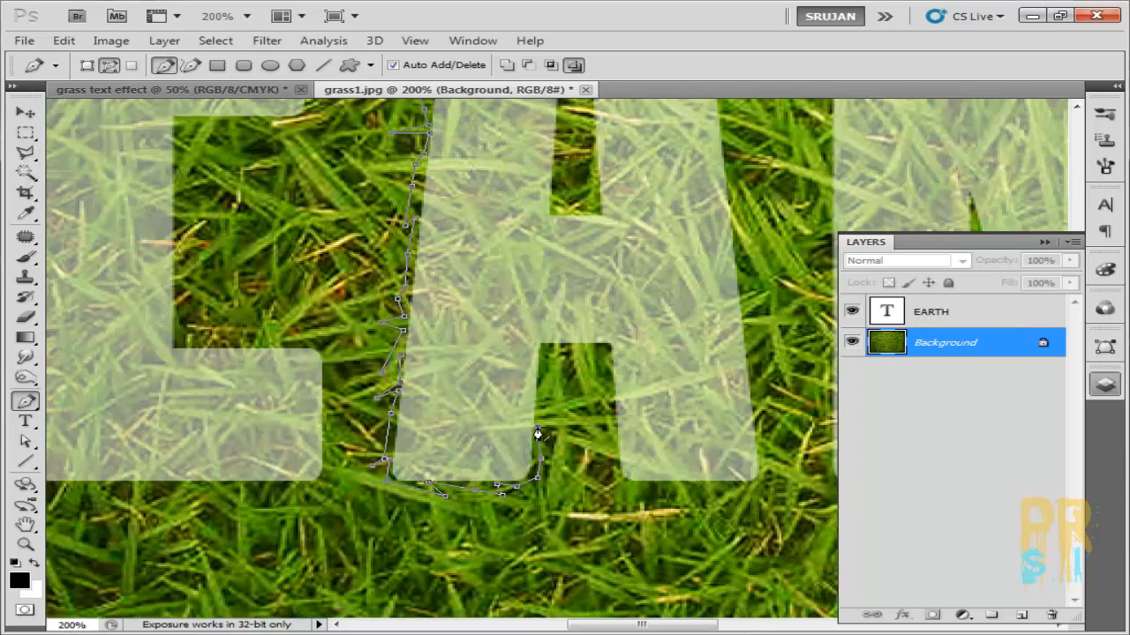
Trace the path across the notch between the A's legs and down the inner edge of the right leg.
left_click(575, 344)
left_click(605, 344)
left_click(611, 403)
left_click(618, 421)
left_click(614, 463)
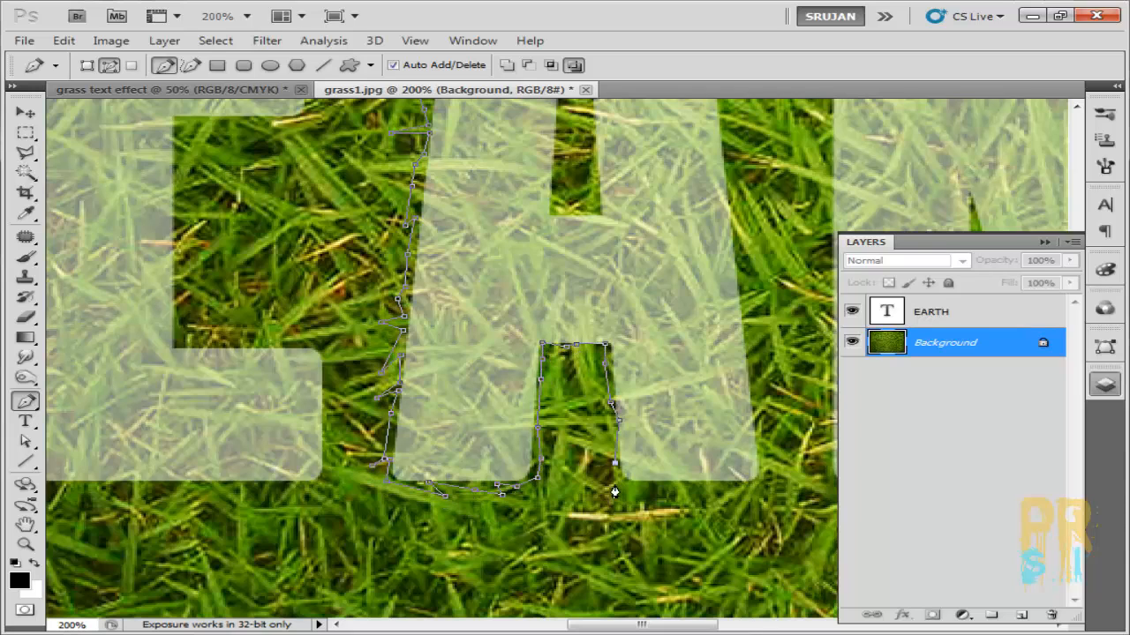
Trace the foot of the A's right leg and up its lower outer edge, including the grass blades.
left_click(642, 480)
left_click(662, 486)
left_click(740, 327)
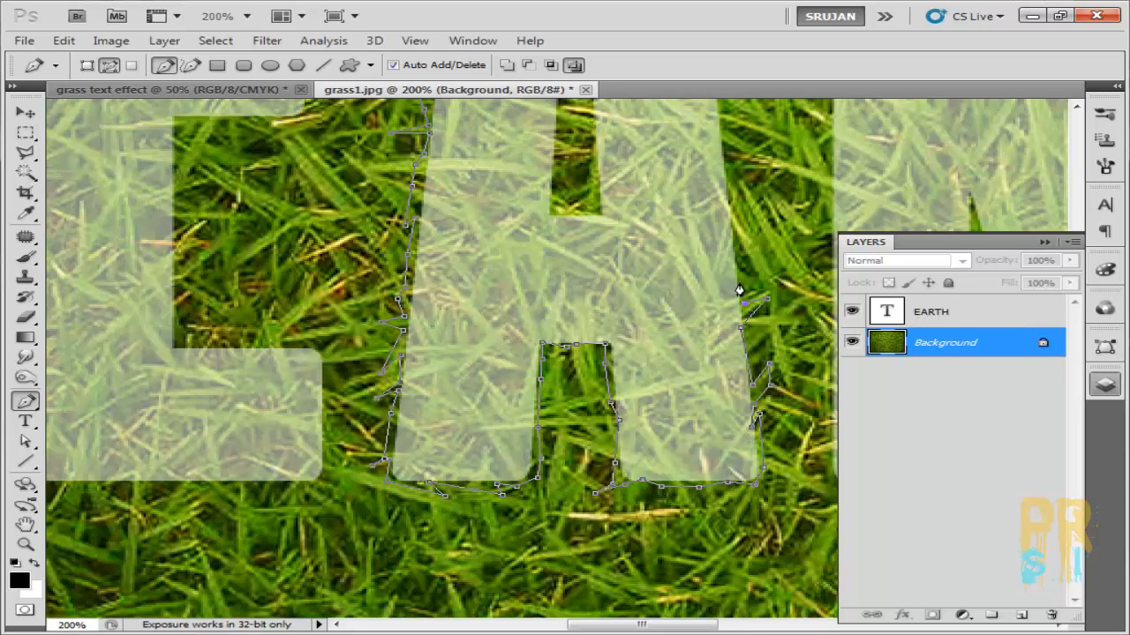
left_click(735, 171)
Continue the path up the middle of the A's right edge, including a long protruding grass blade.
left_click_drag(734, 179, 636, 566)
left_click(628, 522)
left_click(608, 470)
left_click(629, 454)
left_click(692, 420)
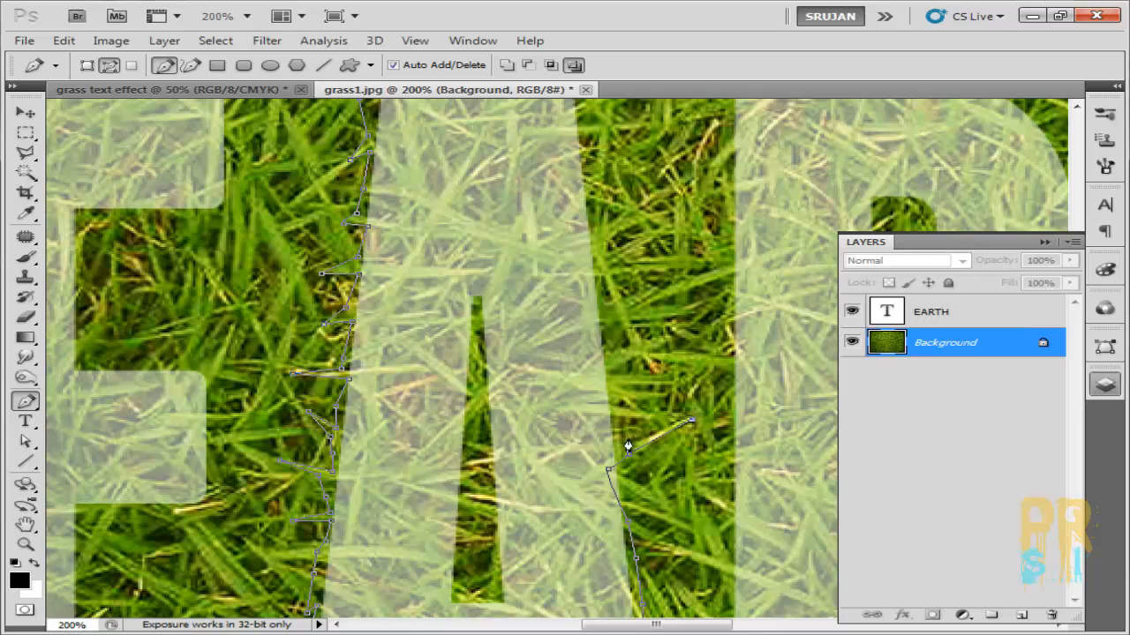
left_click(621, 443)
left_click(619, 403)
Trace the upper right edge of the A around the grass blades and close the outline at the top.
left_click(662, 341)
left_click(605, 347)
left_click(605, 331)
left_click(605, 304)
left_click(599, 294)
left_click(594, 257)
left_click(629, 220)
left_click(593, 235)
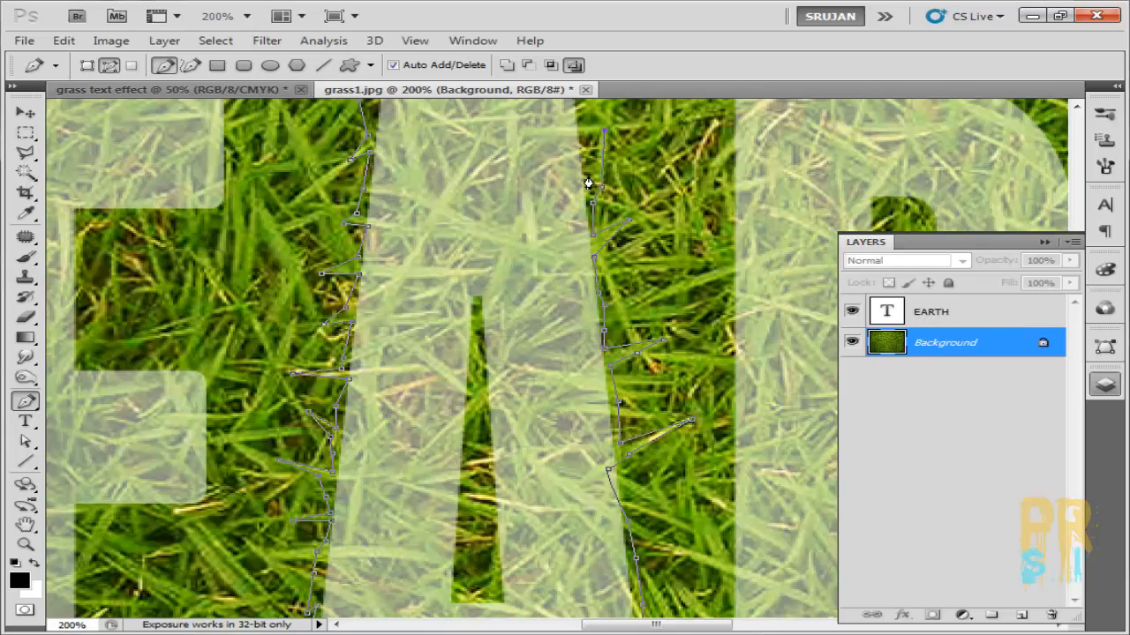
left_click(555, 326)
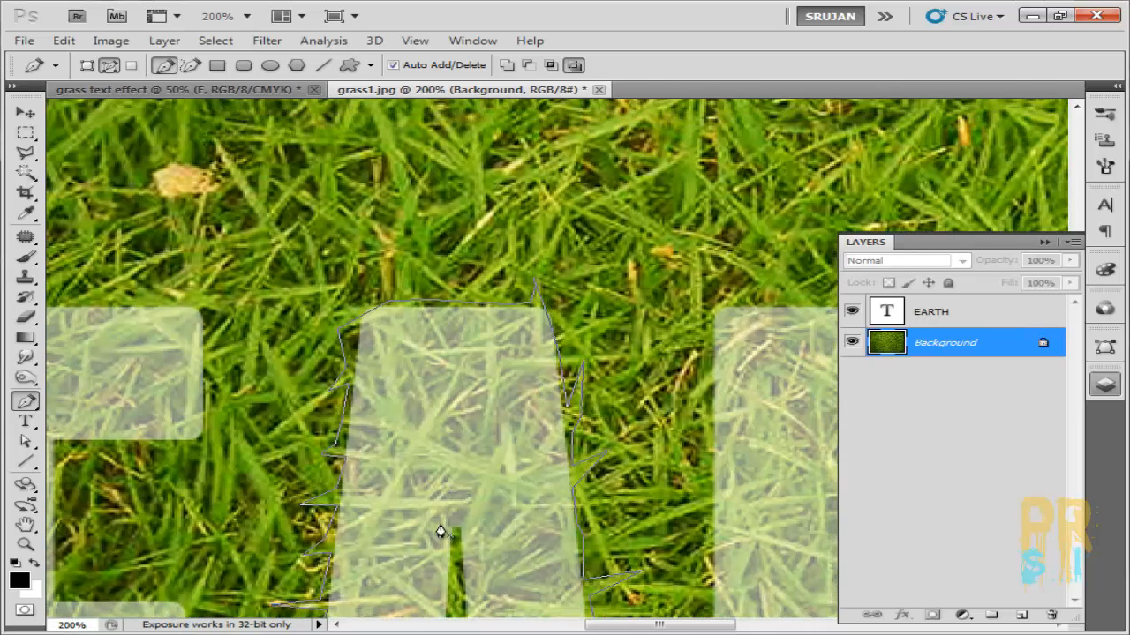
Draw a closed four-point subpath around the narrow opening inside the letter A.
left_click(440, 528)
left_click(459, 528)
left_click_drag(472, 596, 482, 220)
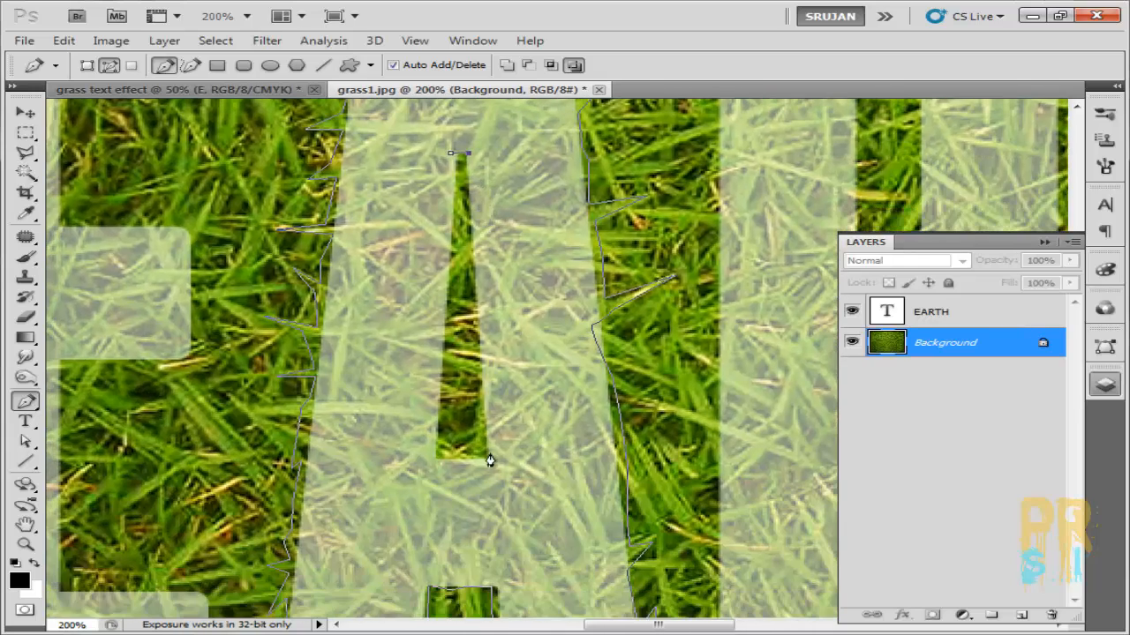
left_click(488, 458)
left_click(434, 457)
left_click(450, 153)
Load the A work path as a selection, deselect the path, and activate the Move tool.
left_click(1105, 347)
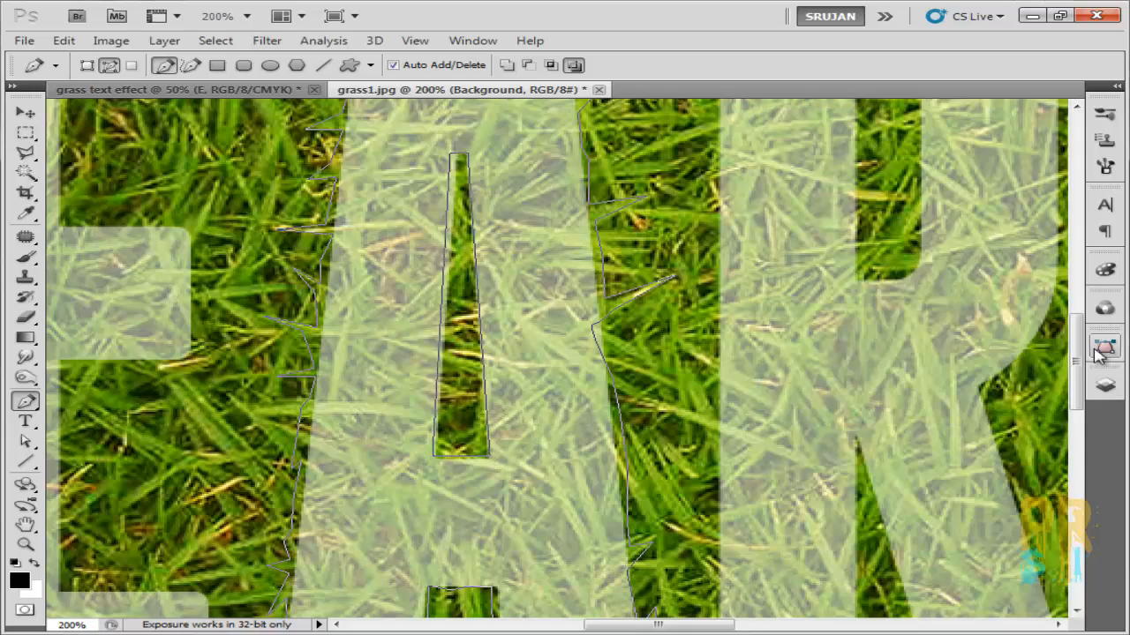
left_click(957, 524)
left_click(918, 459)
key("v")
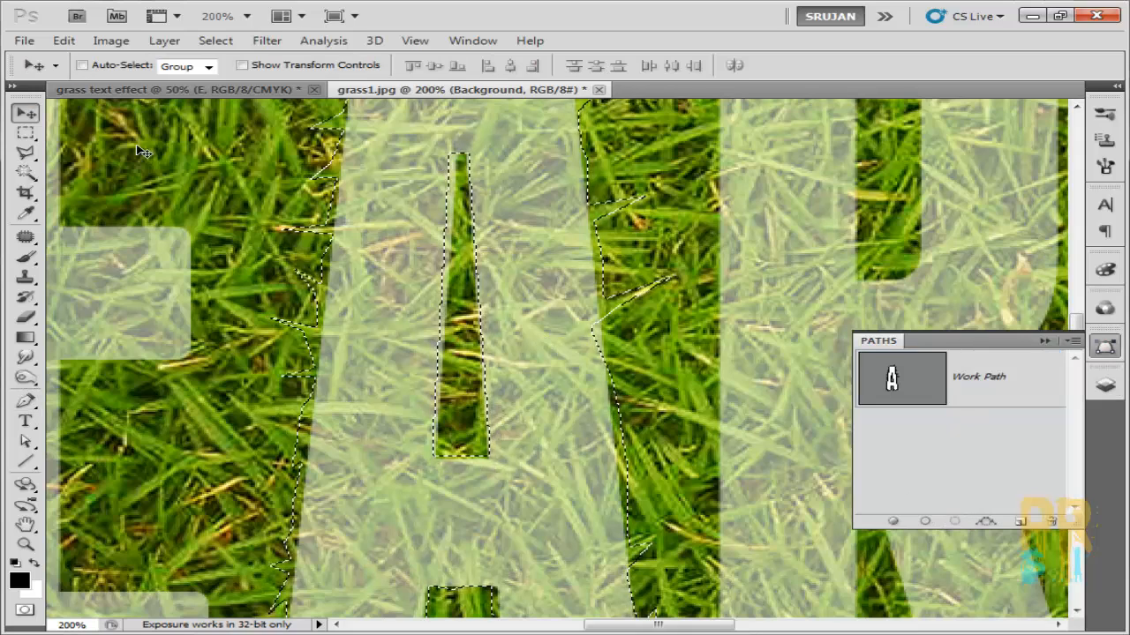
Move the selected grass A into the grass text effect document and position it just beside the E.
left_click_drag(547, 361, 354, 329)
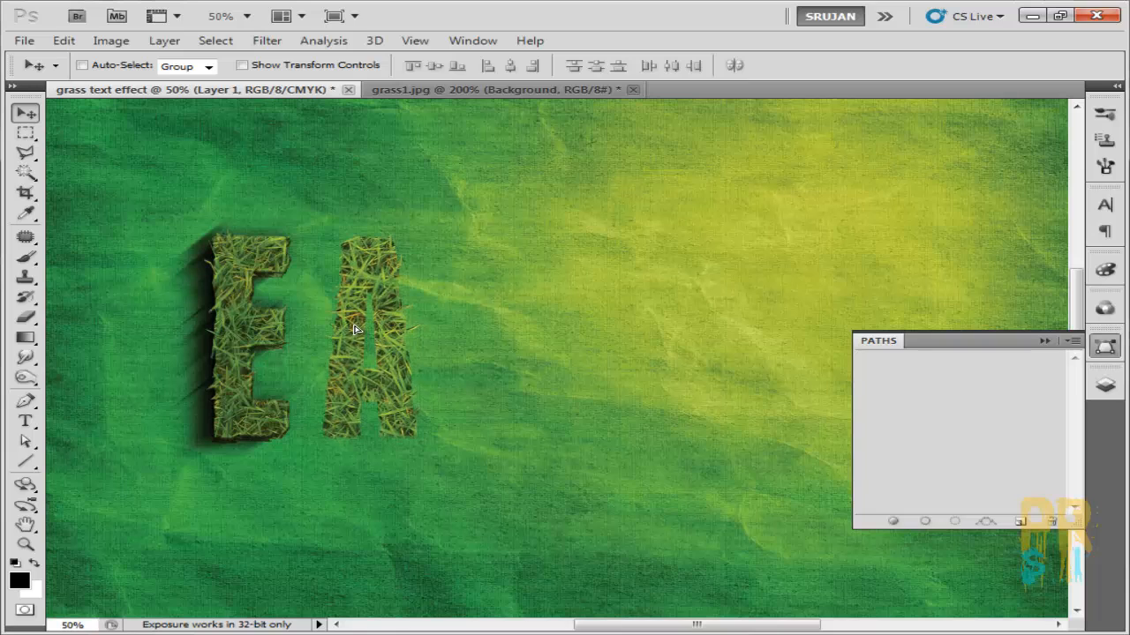
key("F7")
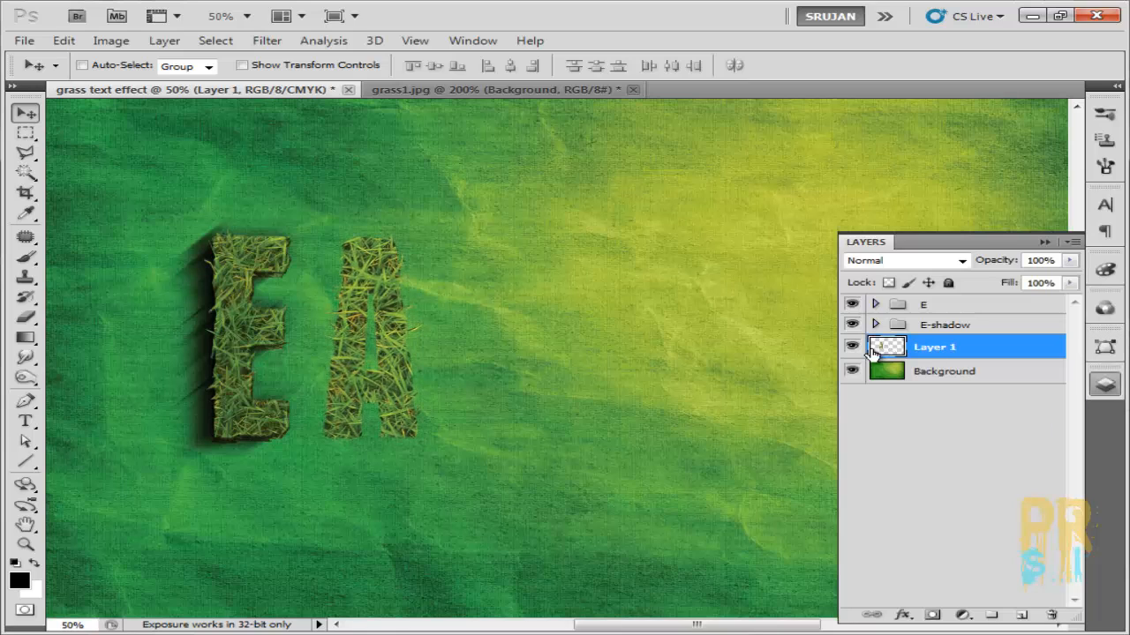
left_click_drag(375, 324, 371, 321)
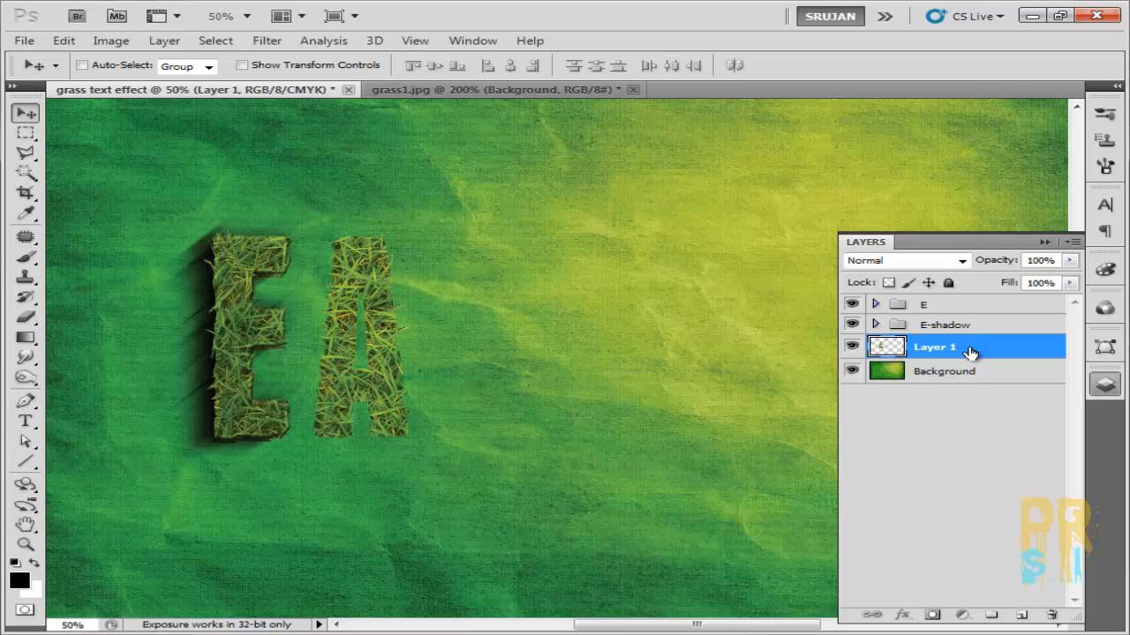
Duplicate the grass A layer three times.
key("ctrl+j")
key("ctrl+j")
key("ctrl+j")
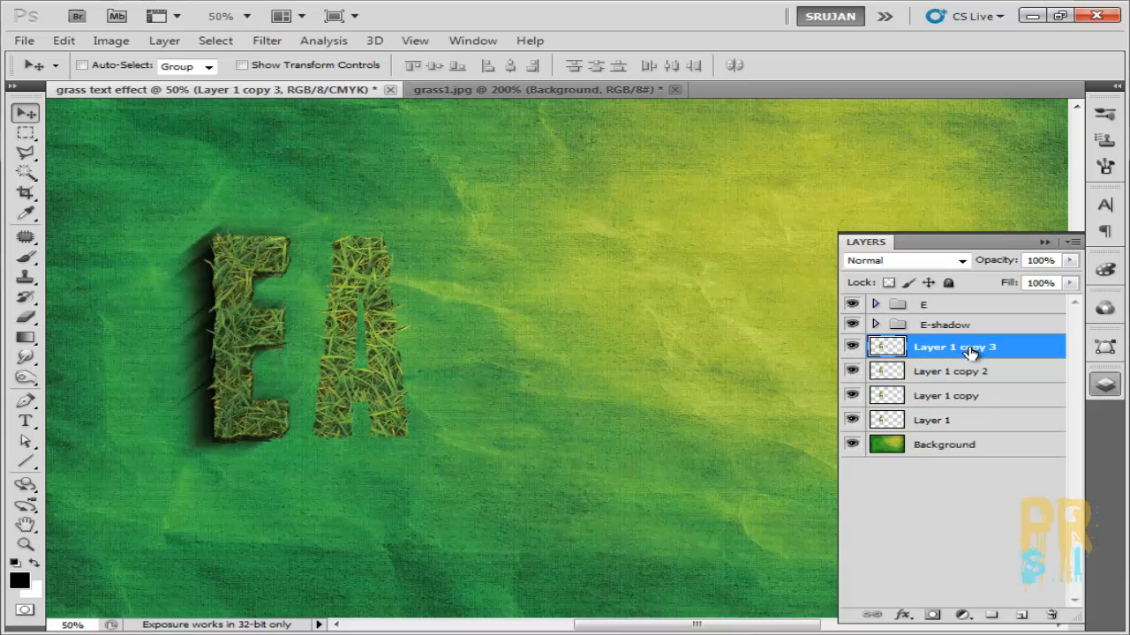
Put Layer 1 copy 3 and Layer 1 copy 2 together into a new layer group.
left_click(953, 370, "shift")
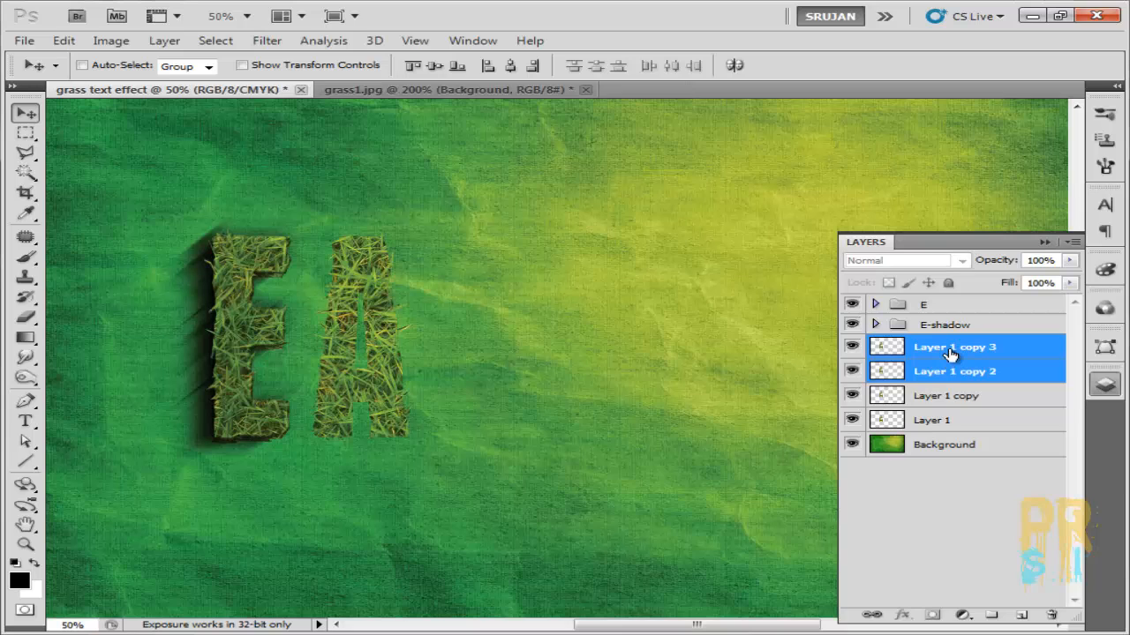
left_click_drag(951, 353, 984, 611)
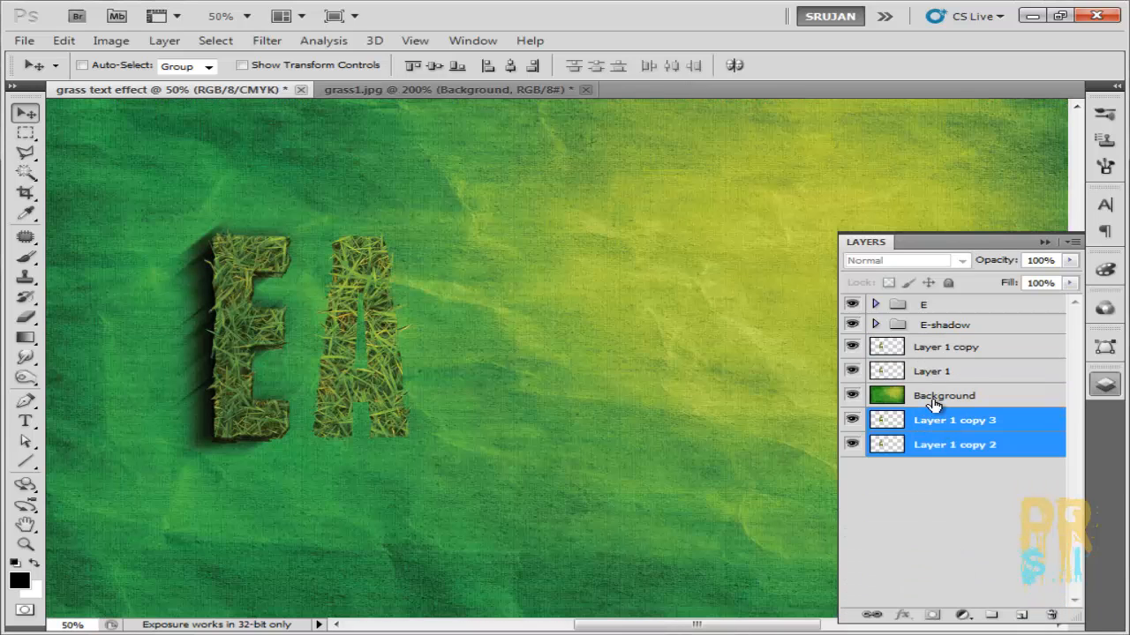
left_click_drag(948, 427, 992, 614)
Put the remaining Layer 1 and Layer 1 copy together into a second layer group.
left_click(946, 375, "ctrl")
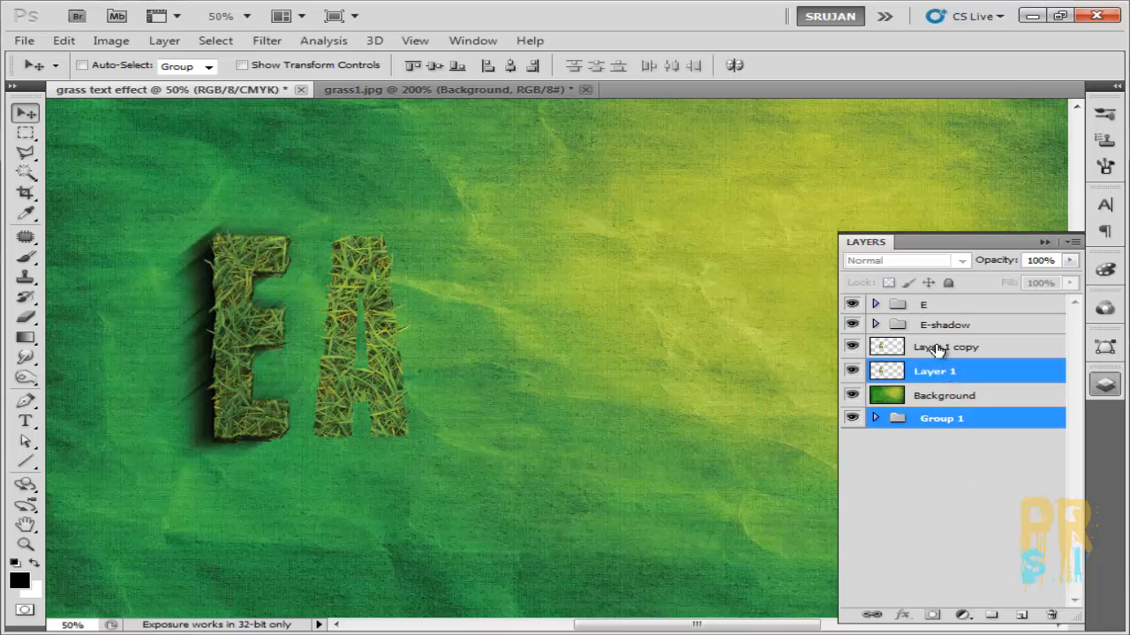
left_click(937, 348, "ctrl")
left_click(949, 416, "ctrl")
left_click_drag(949, 352, 991, 616)
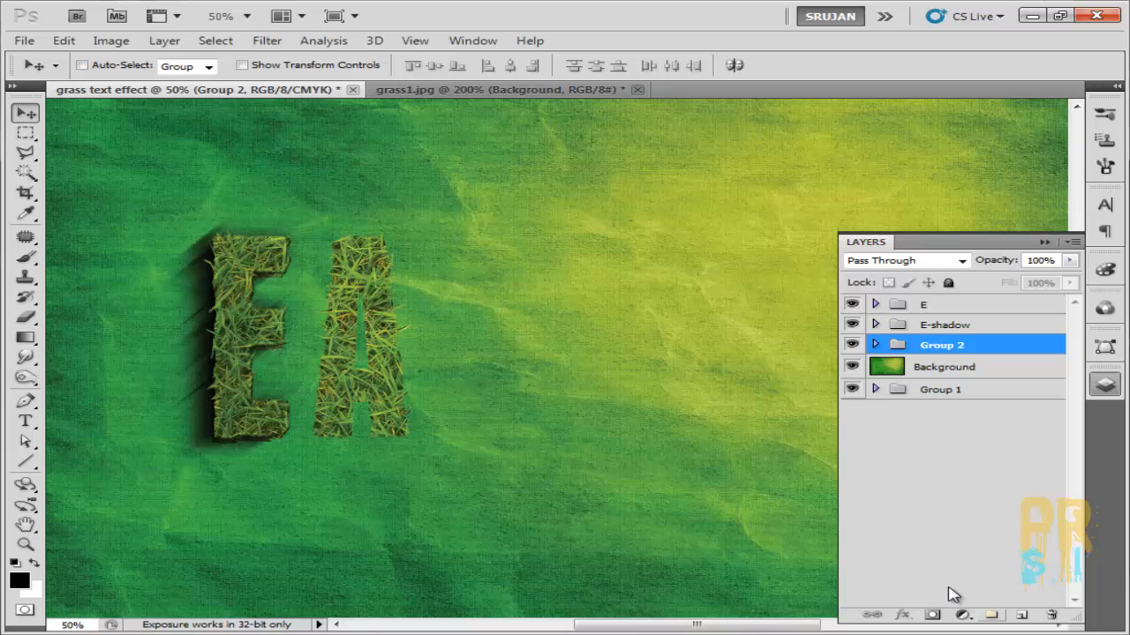
Rename the group above the Background layer as A and the group below it as A-shadow.
double_click(935, 347)
type("A")
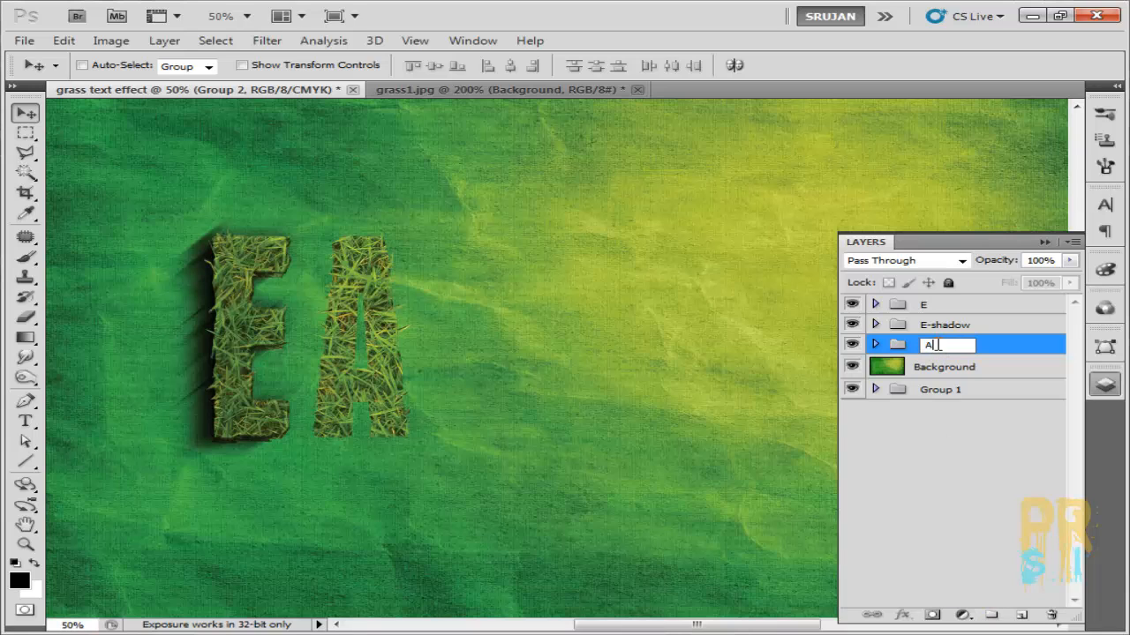
double_click(928, 390)
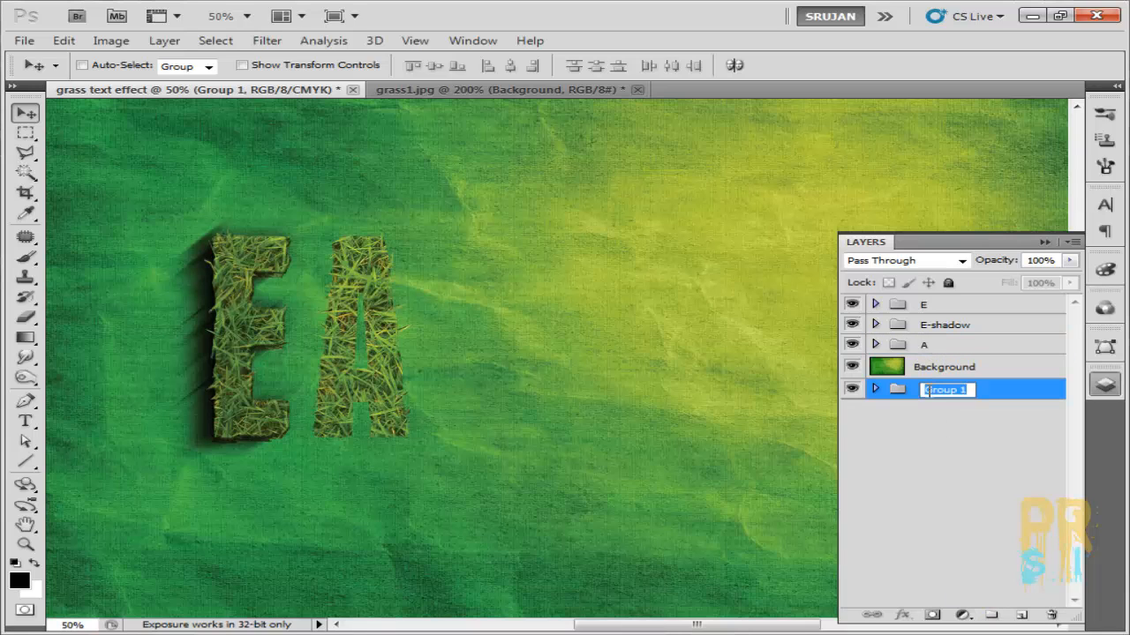
key("BackSpace")
type("A-shado")
type("w")
key("Return")
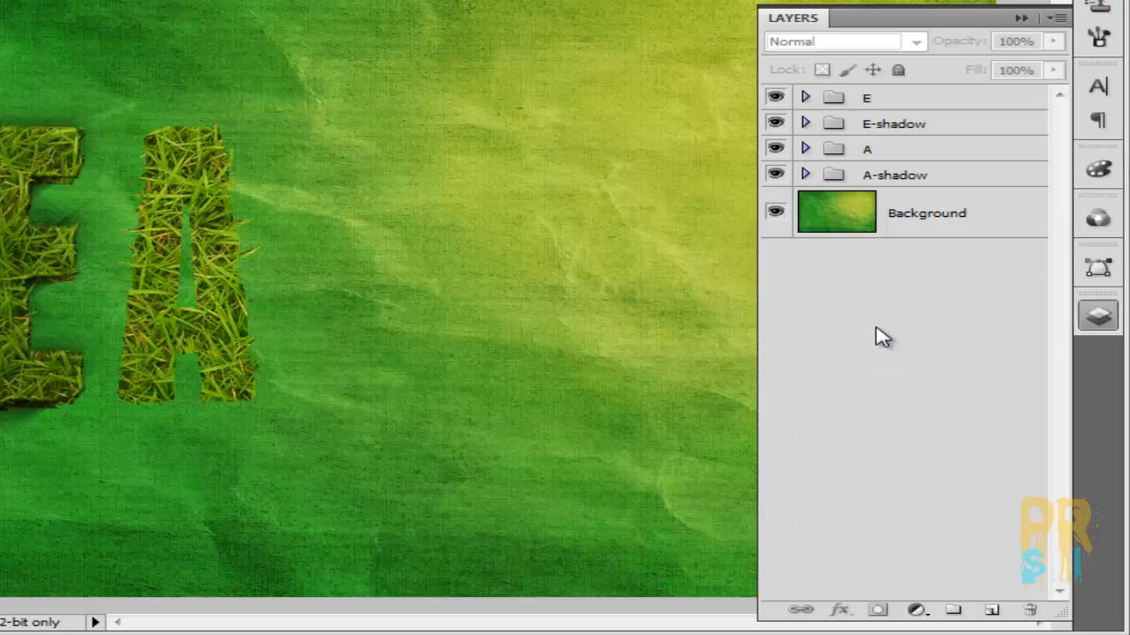
Expand the A and E groups and select the styled E copy 2 layer.
left_click(806, 150)
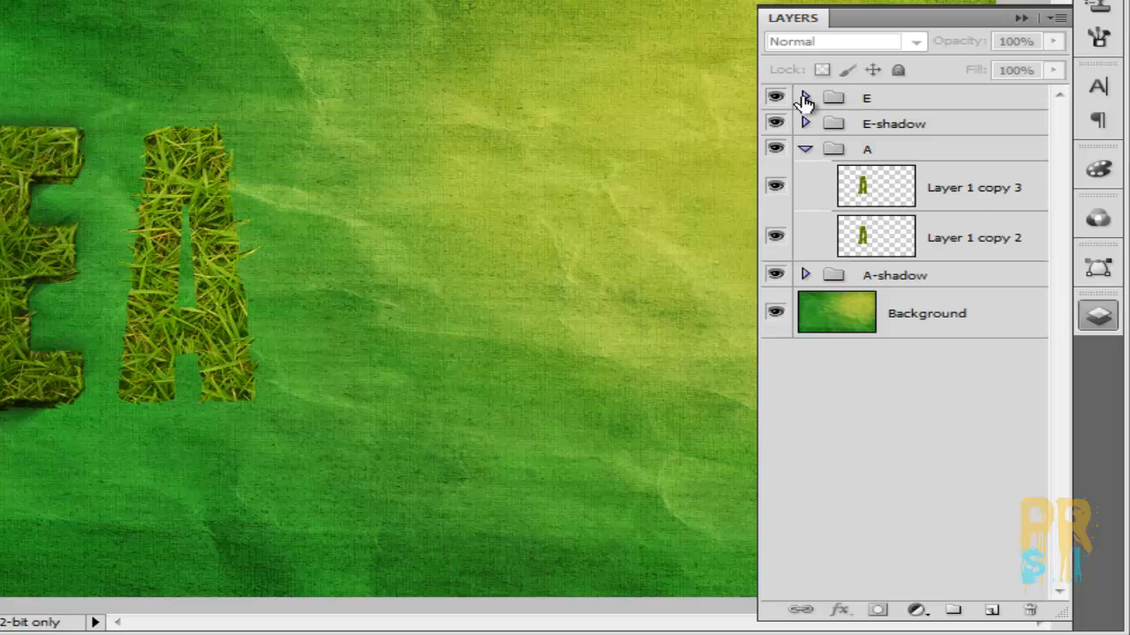
left_click(806, 98)
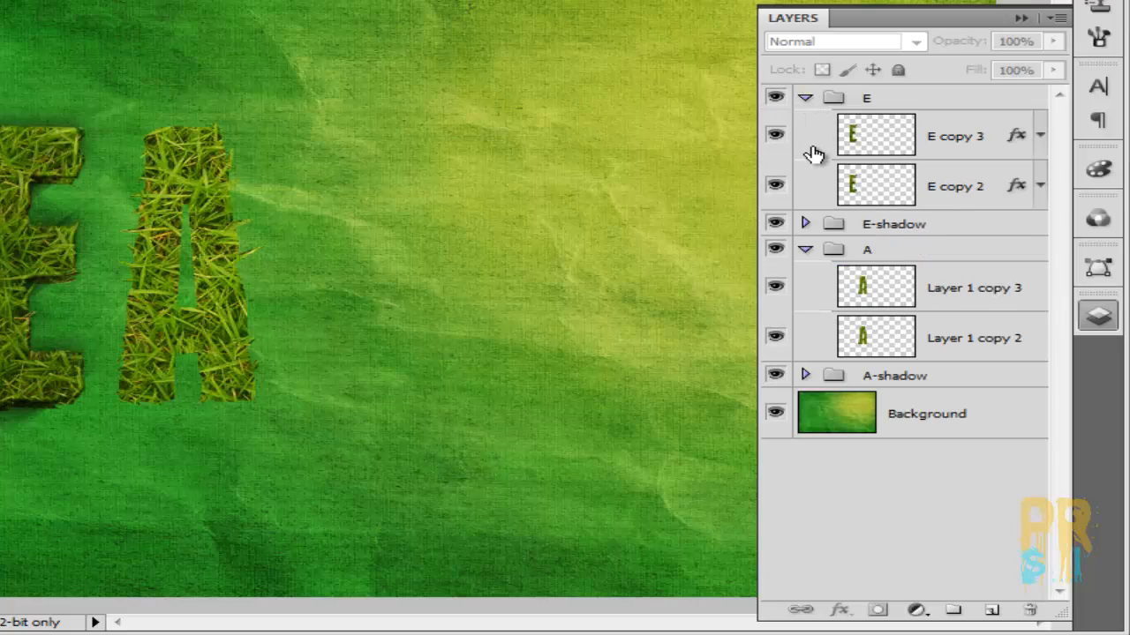
left_click(945, 188)
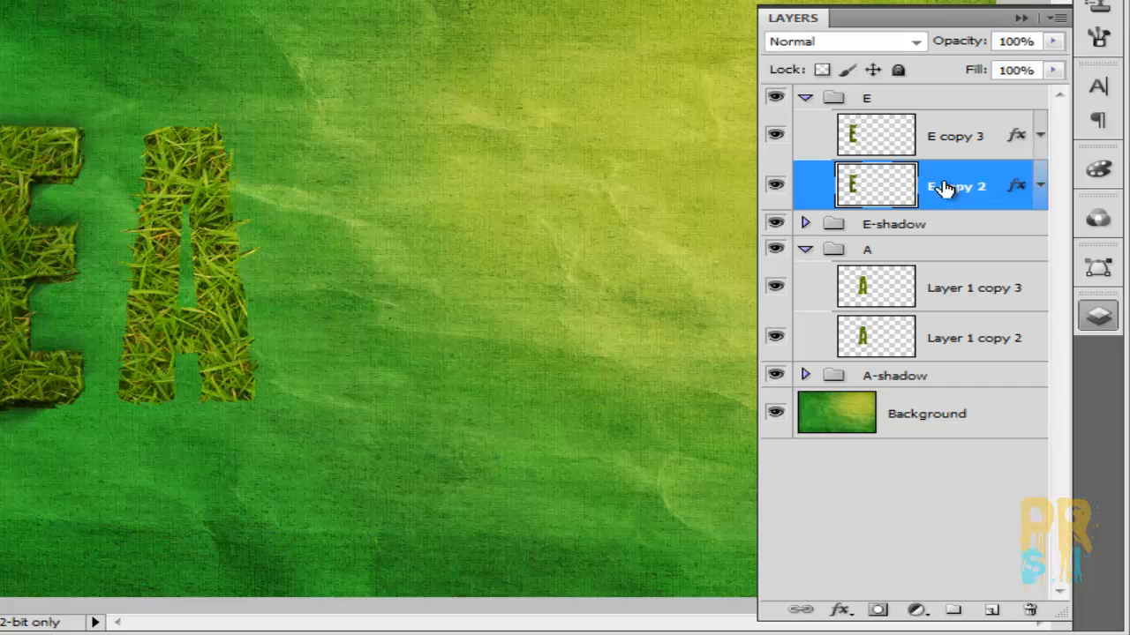
Copy the layer style of E copy 2 and paste it onto Layer 1 copy 2 in the A group.
left_click(1000, 336)
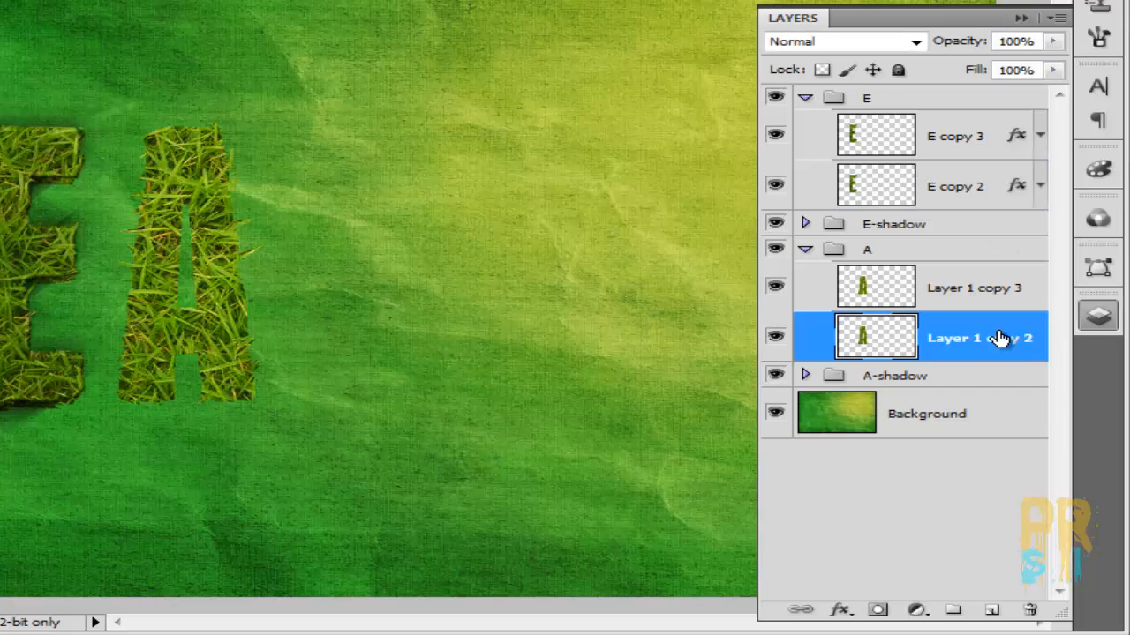
left_click(968, 137)
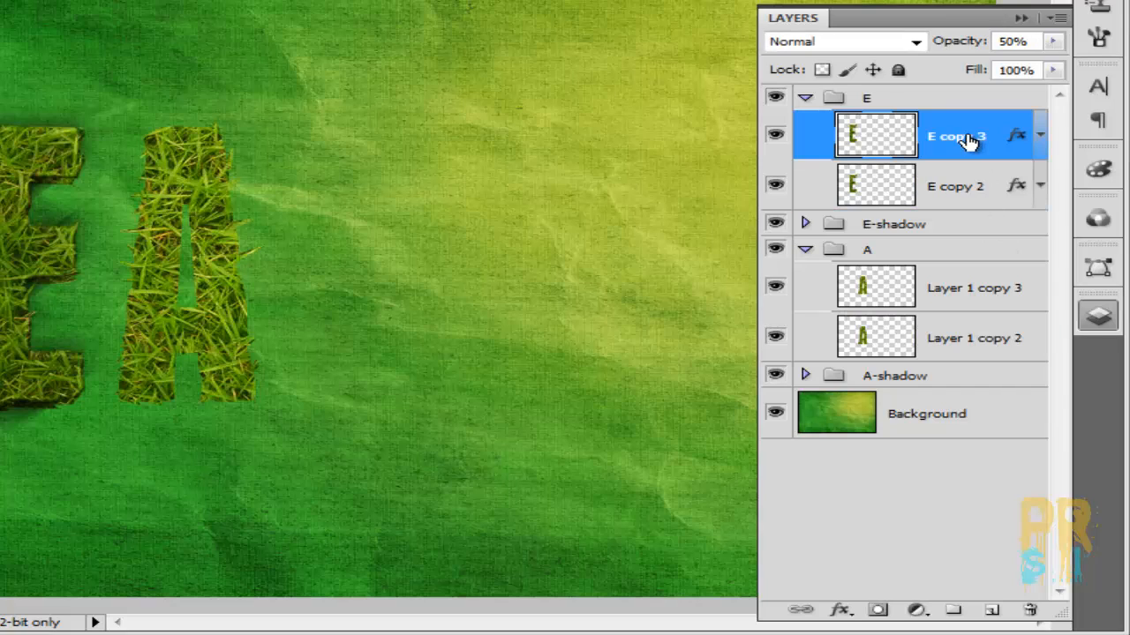
left_click(964, 289)
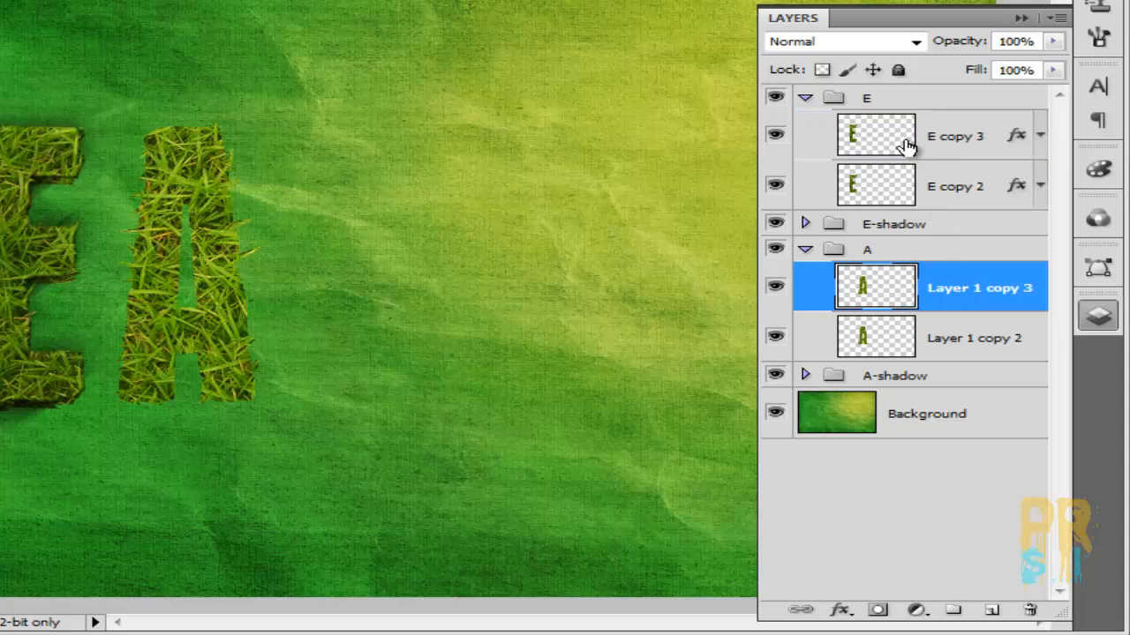
right_click(920, 185)
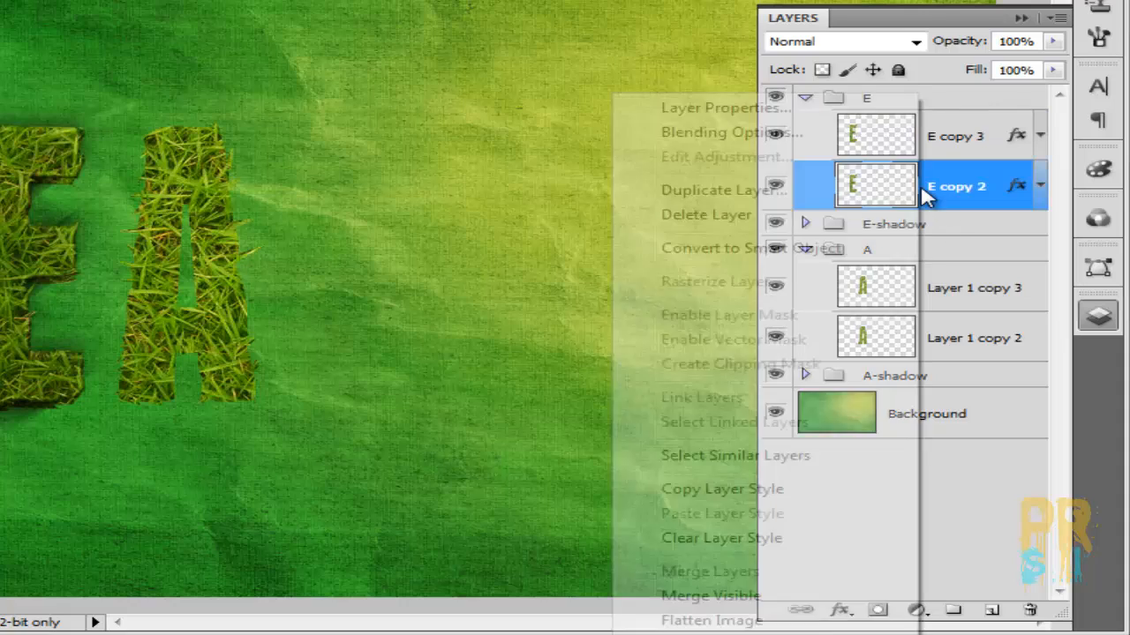
left_click(730, 490)
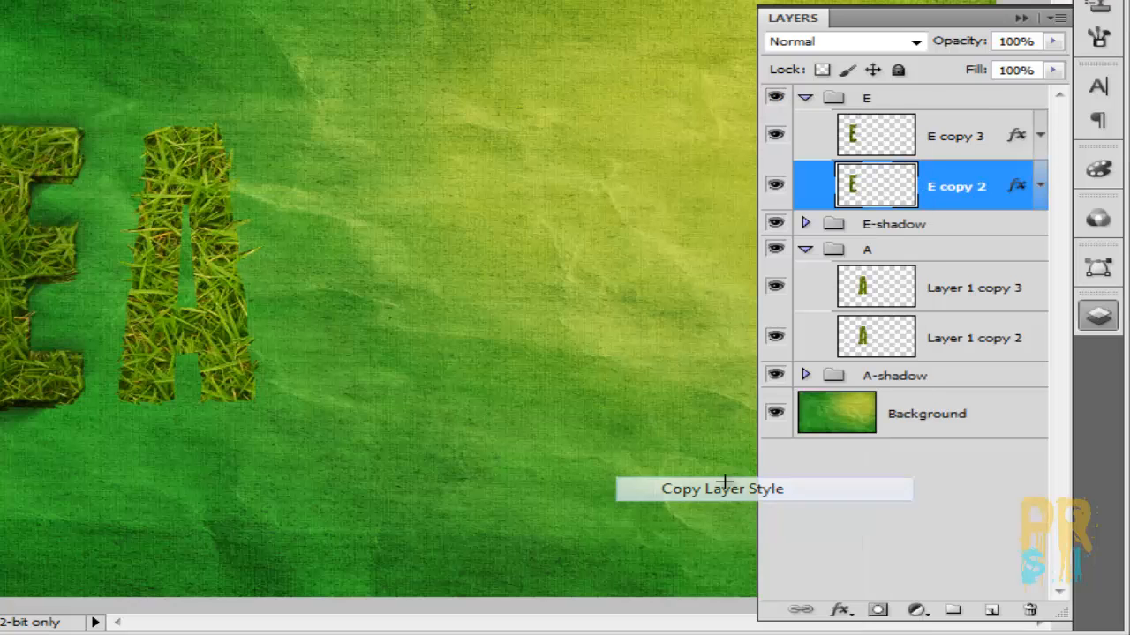
left_click(969, 335)
right_click(969, 332)
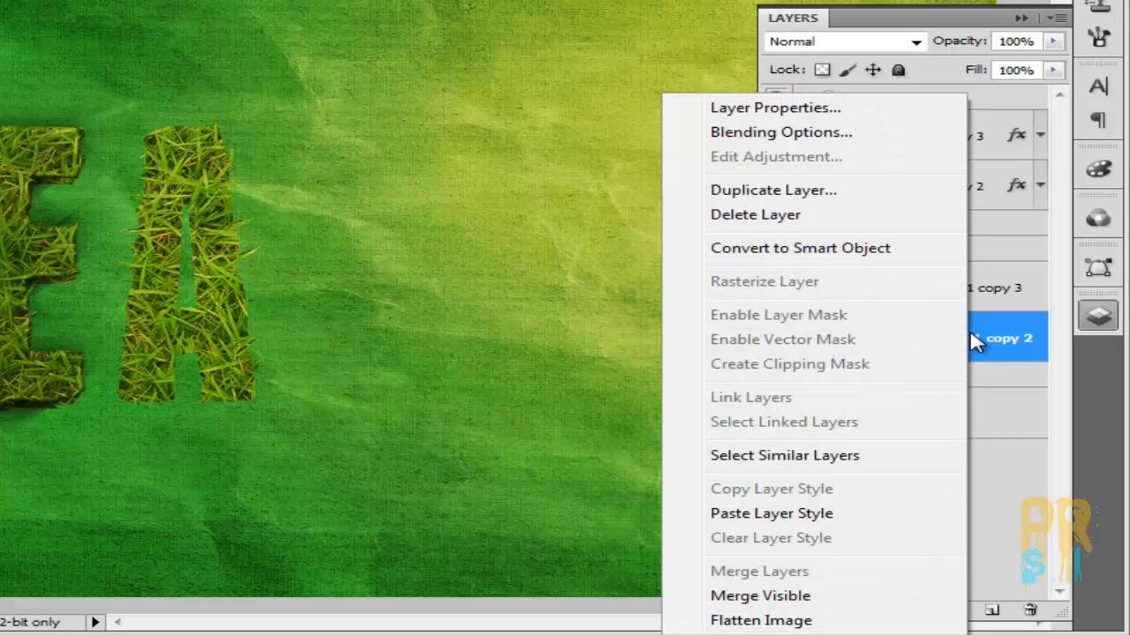
left_click(804, 513)
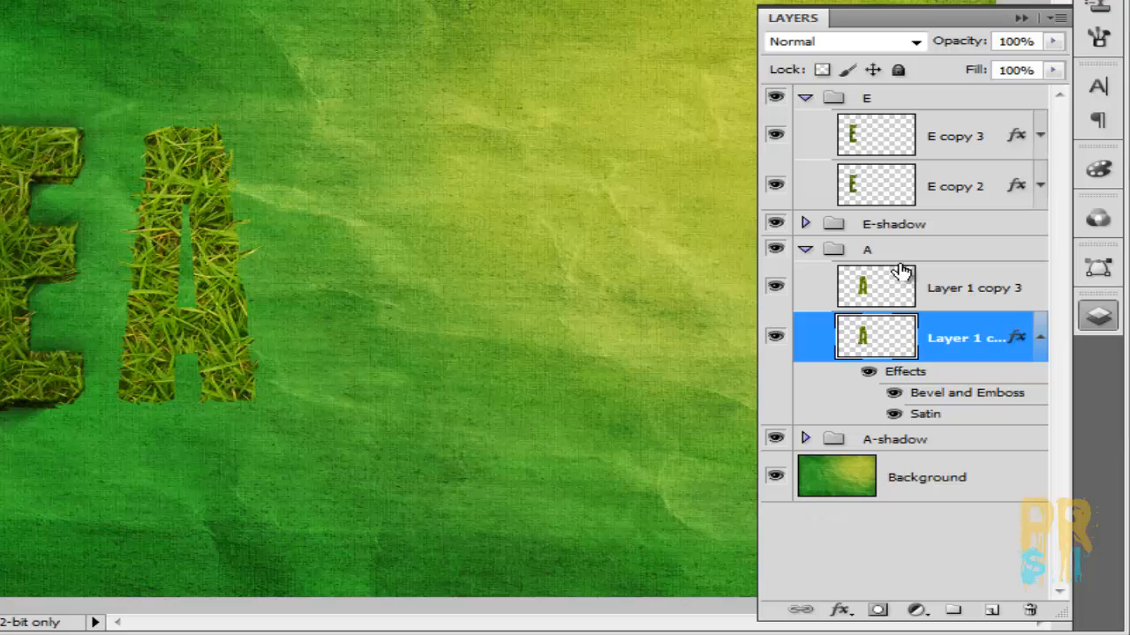
Copy the layer style of E copy 3 and paste it onto Layer 1 copy 3 in the A group.
left_click(945, 150)
right_click(945, 150)
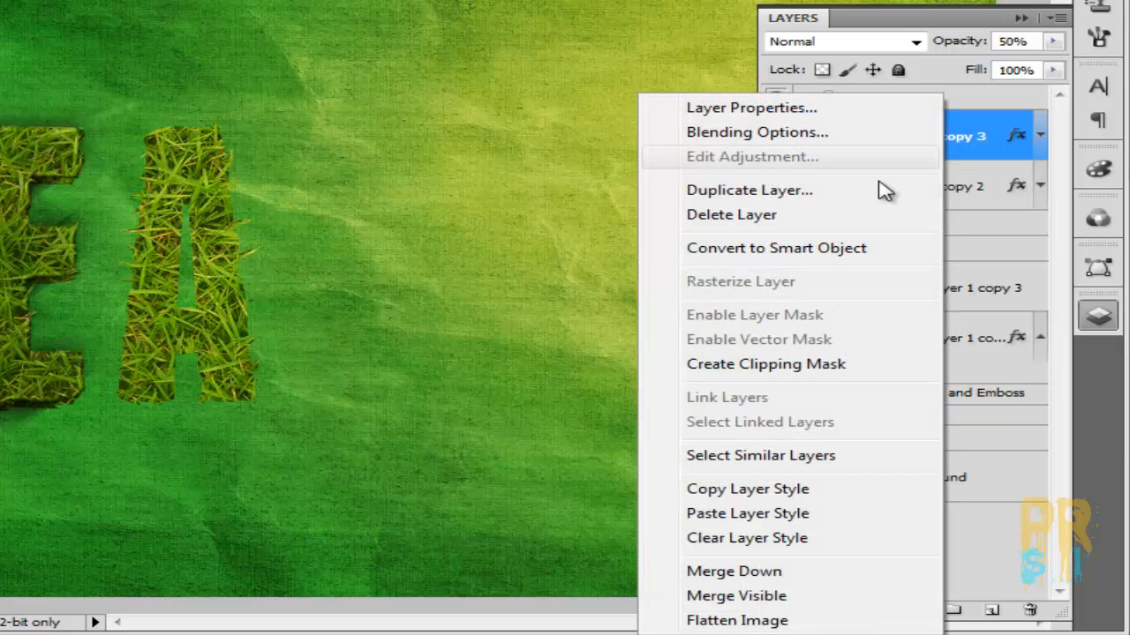
left_click(740, 488)
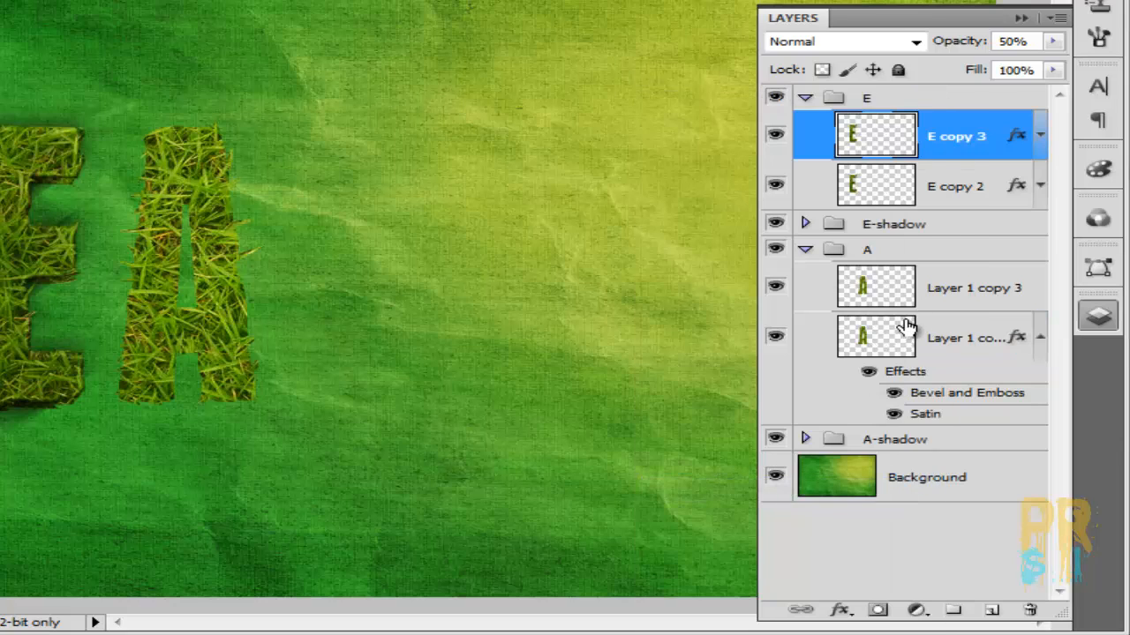
left_click(969, 292)
right_click(969, 291)
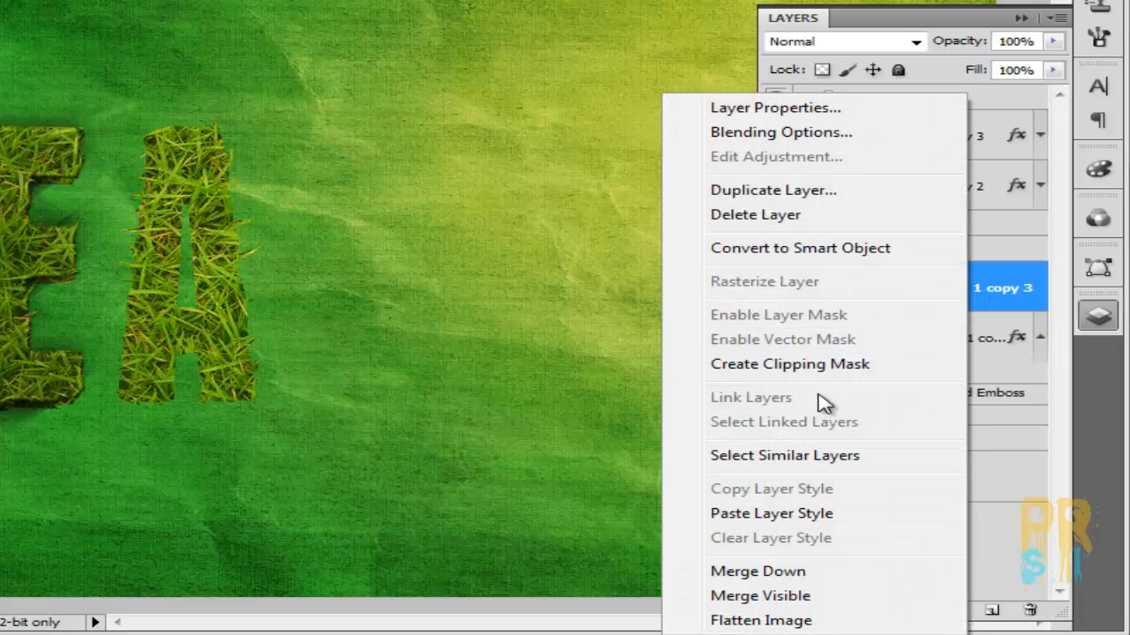
left_click(771, 514)
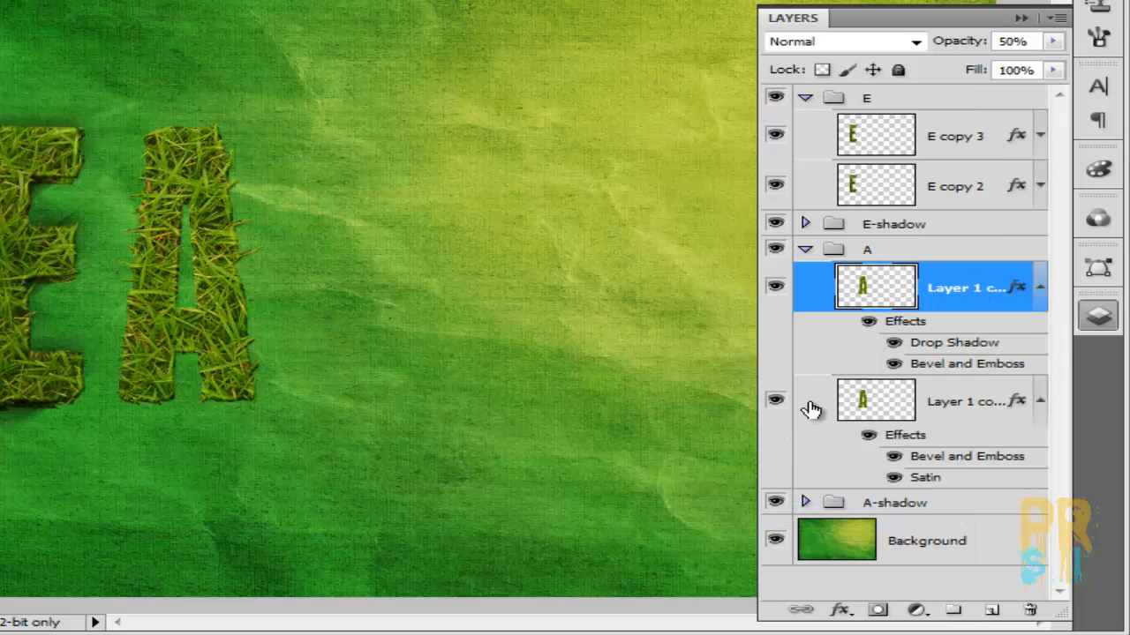
Collapse the effects lists of both A layers and close the A group.
left_click(1039, 292)
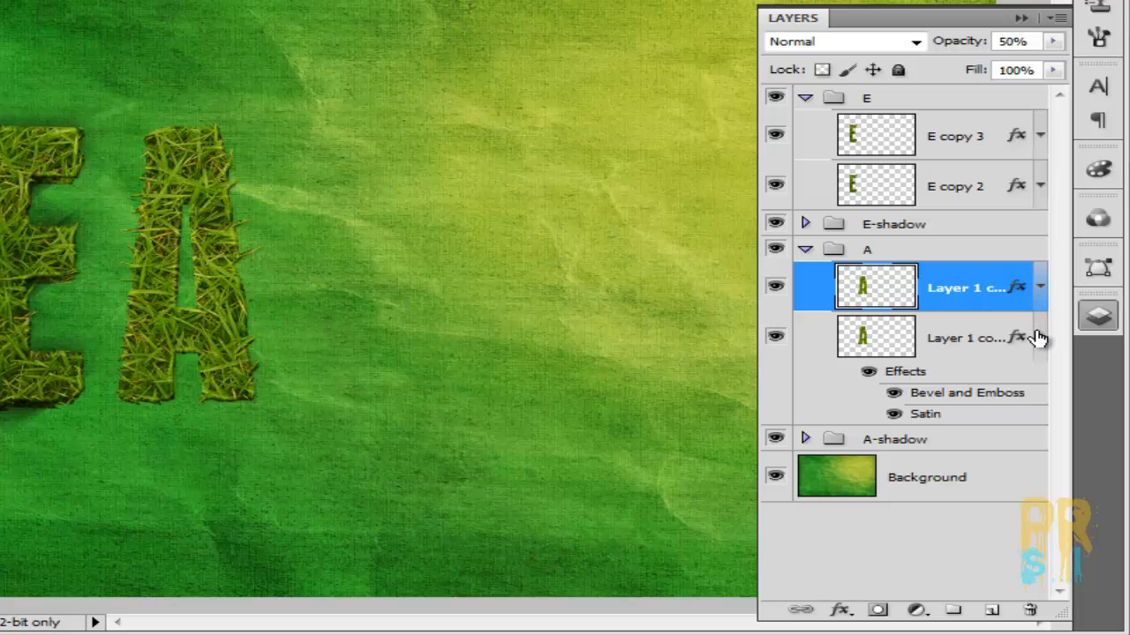
left_click(1039, 336)
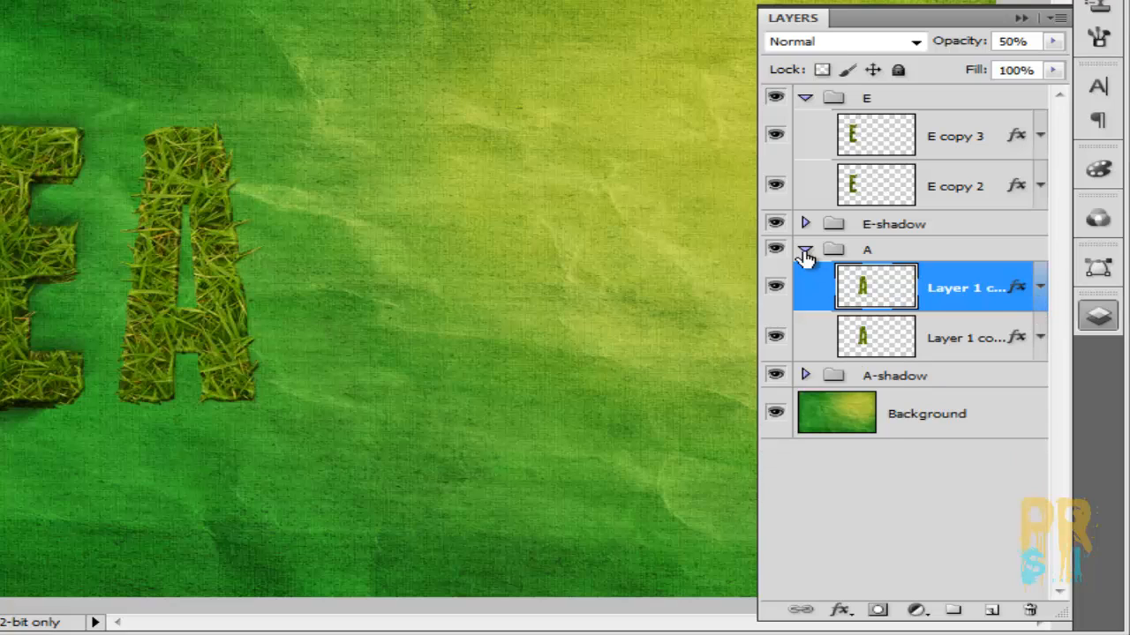
left_click(805, 250)
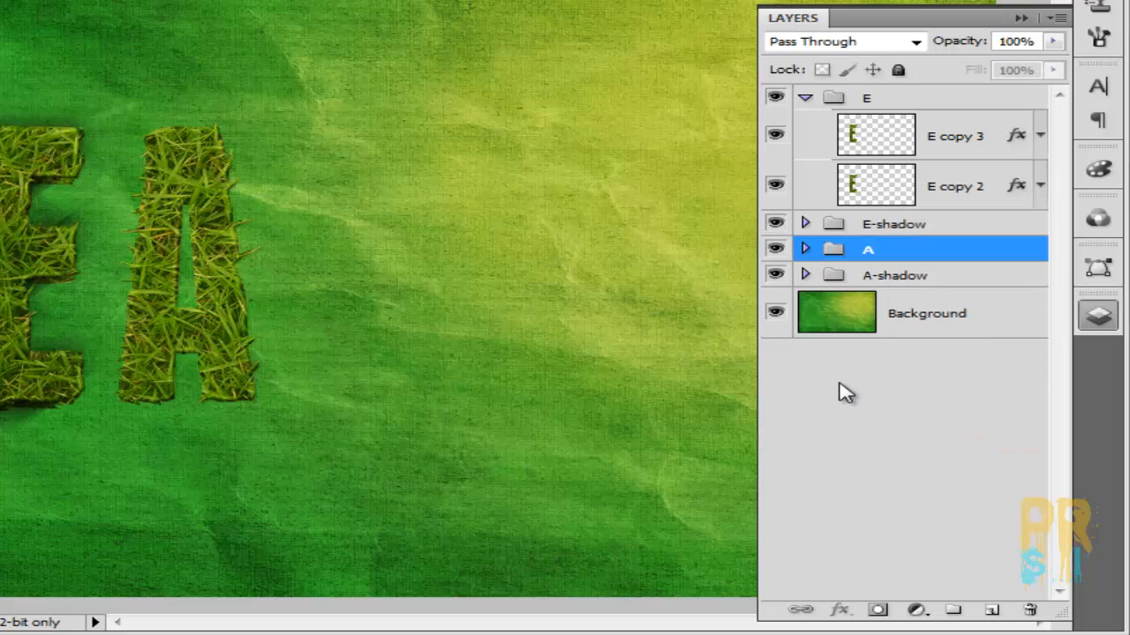
Load the letter shape of Layer 1 copy 2 in the A-shadow group as a selection and fill it with black.
left_click(804, 275)
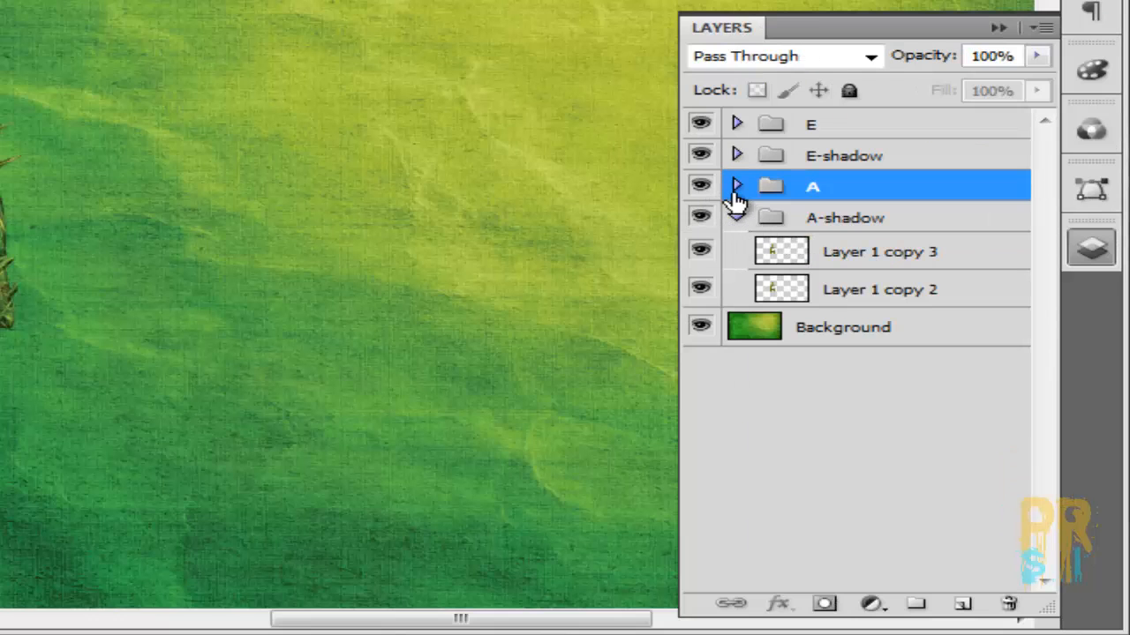
left_click(855, 293)
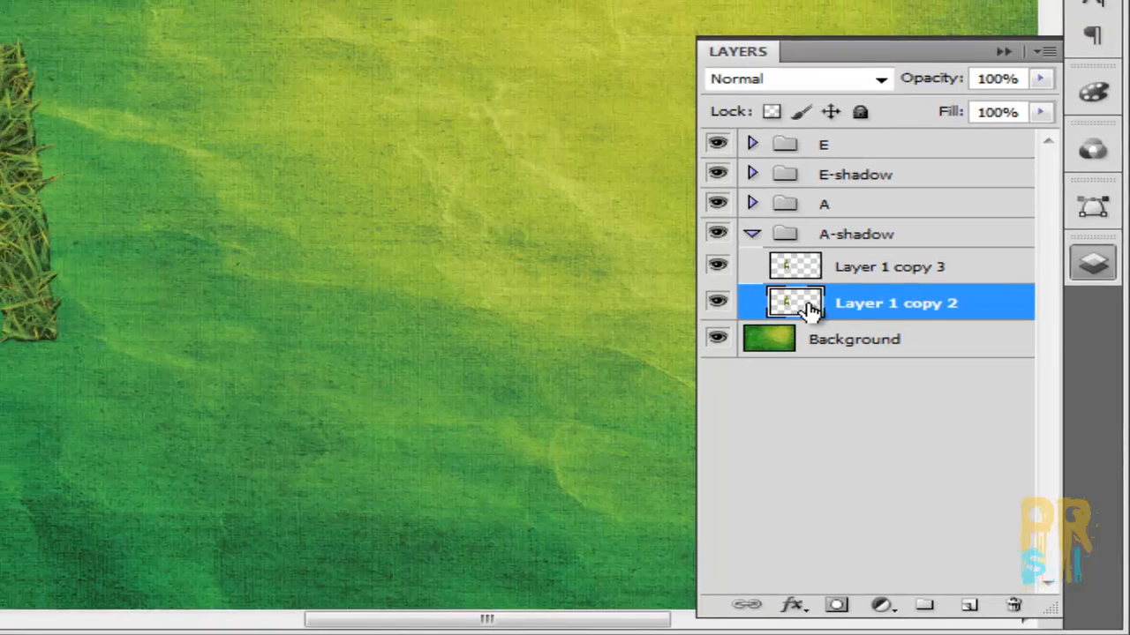
left_click(810, 306, "ctrl")
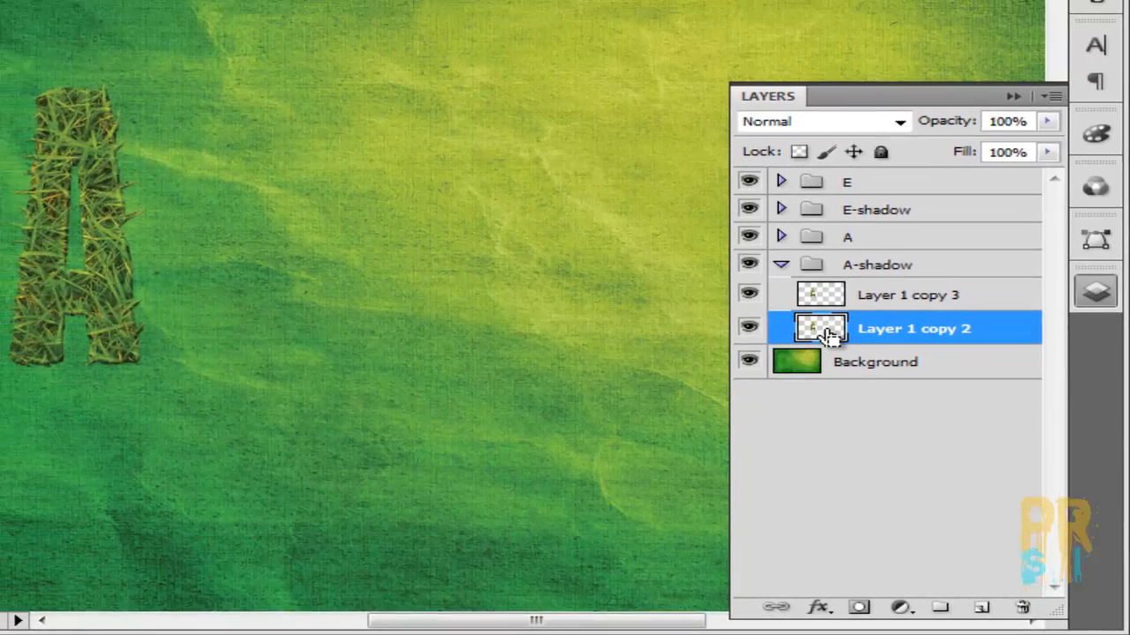
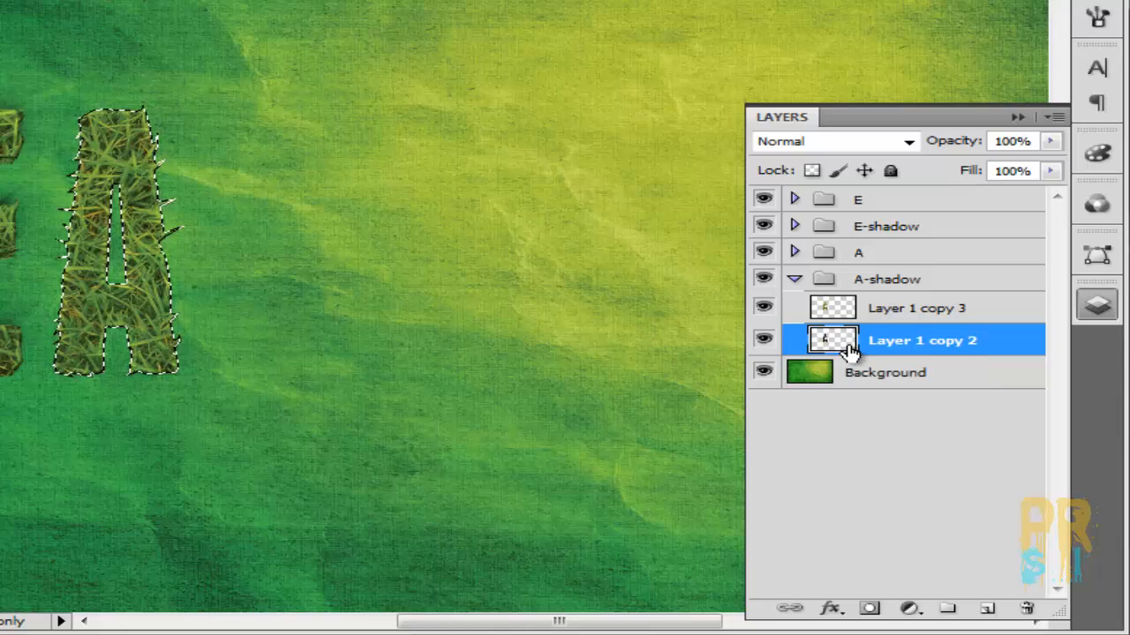
Free-transform the black A shadow layer, nudging it 2 px left and 2 px down to X 604 and Y 549 px.
key("ctrl+t")
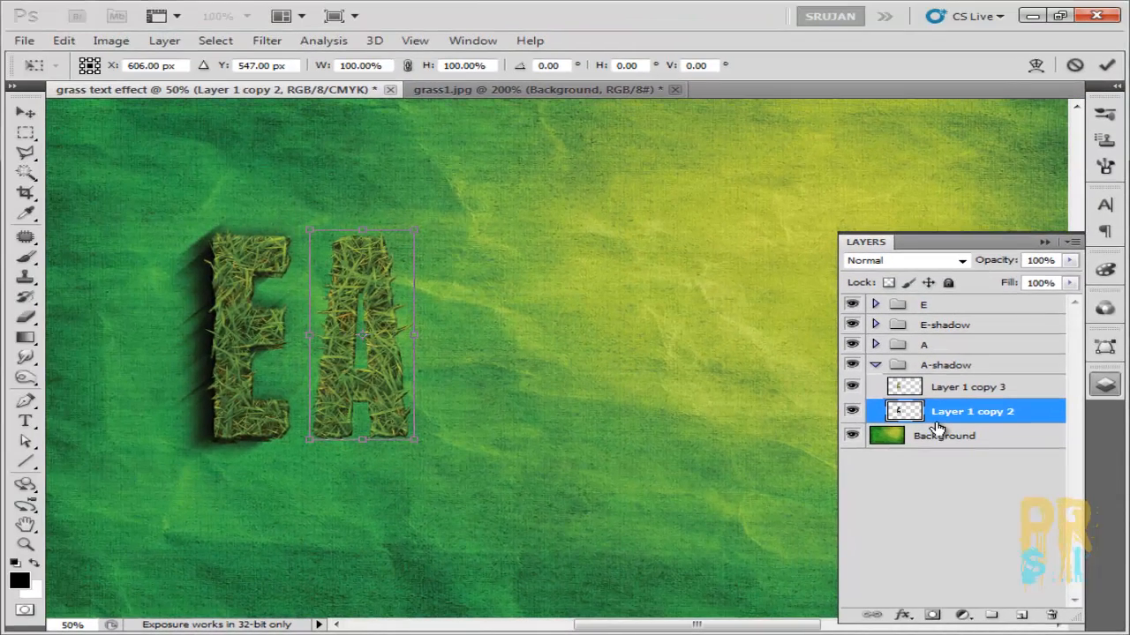
key("Left")
key("Left")
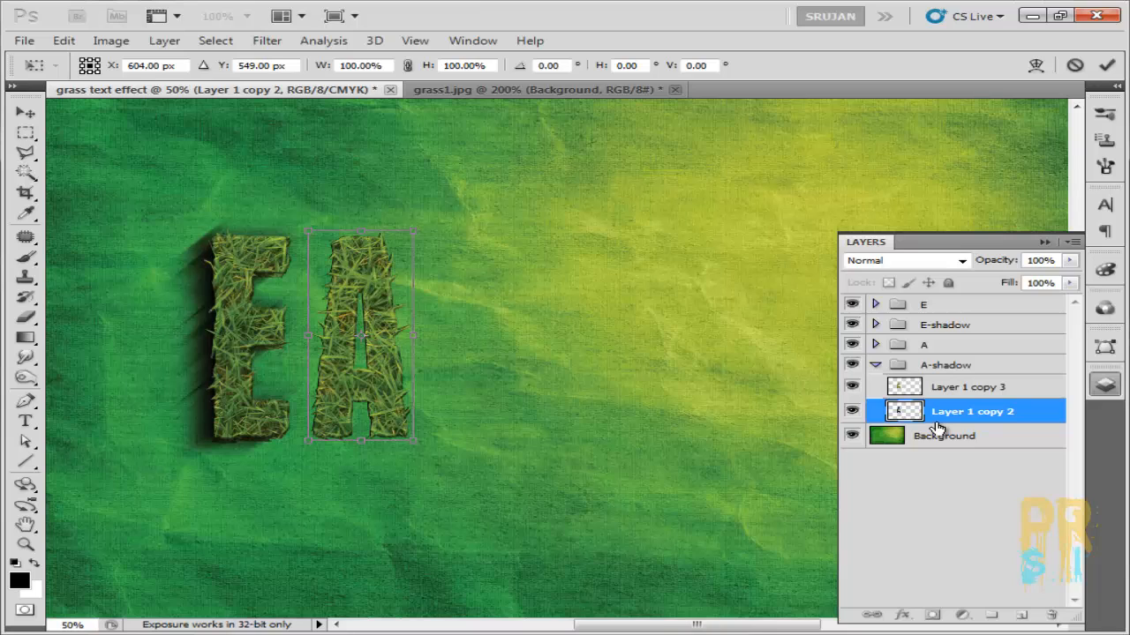
key("Return")
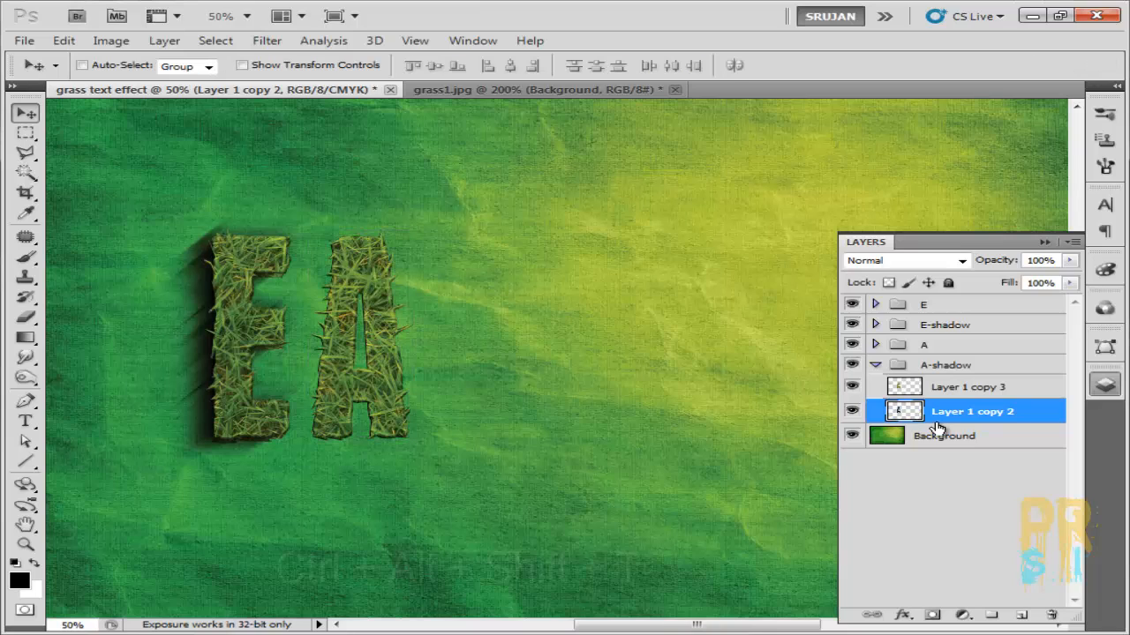
Make five successive copies of the black A shadow with the repeated transform, and merge all six shadow layers into one.
key("ctrl+alt+shift+t")
key("ctrl+alt+shift+t")
key("ctrl+alt+shift+t")
key("ctrl+alt+shift+t")
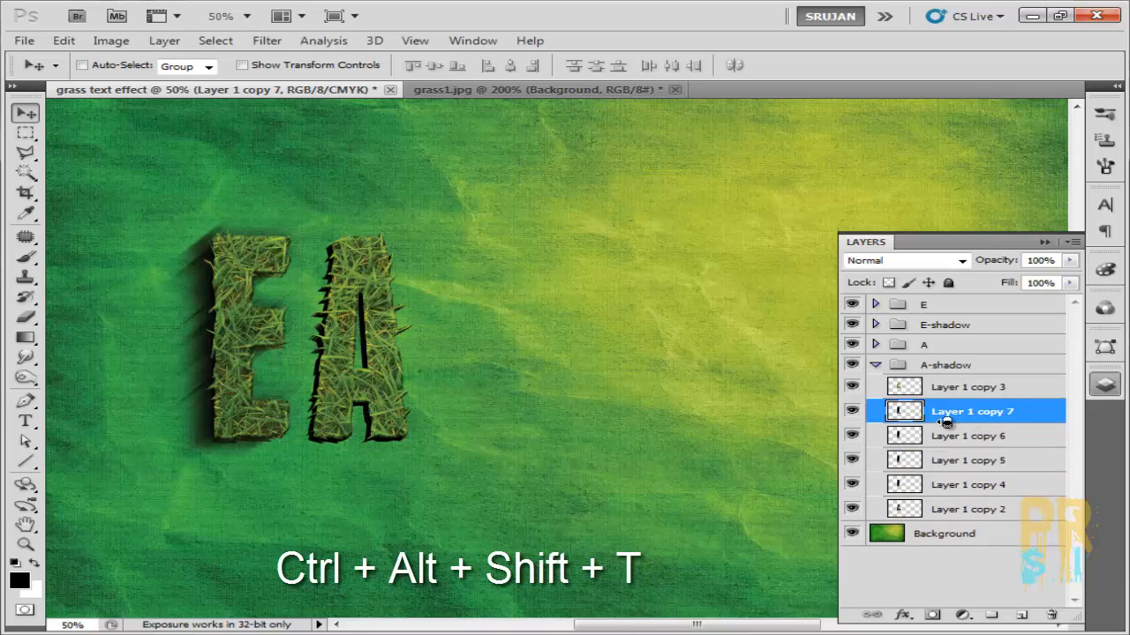
key("ctrl+alt+shift+t")
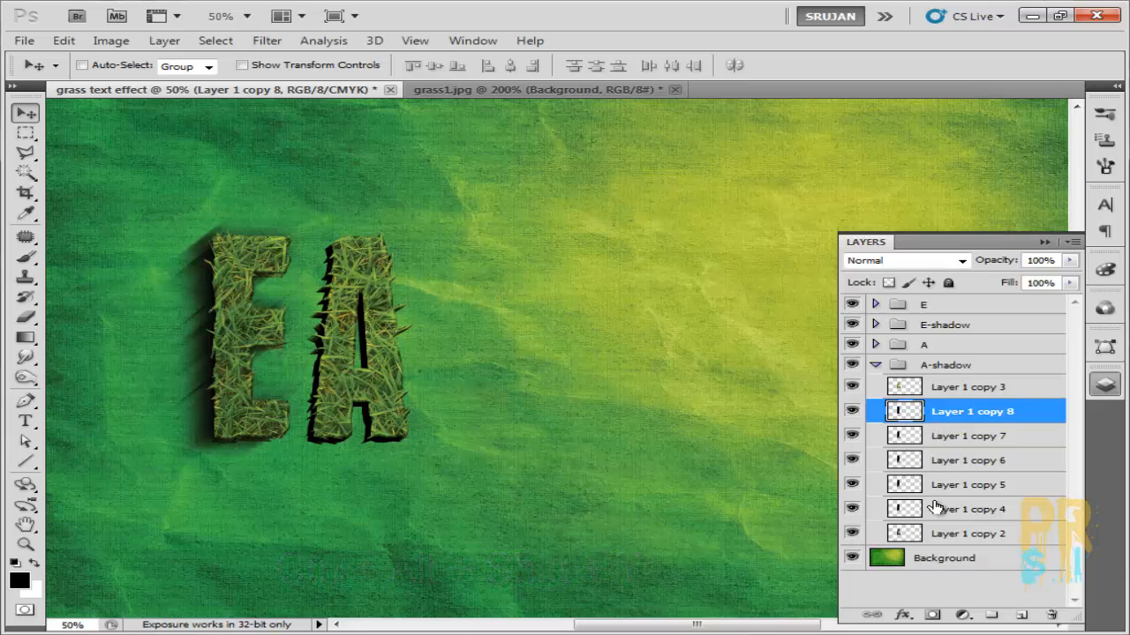
left_click(935, 533, "shift")
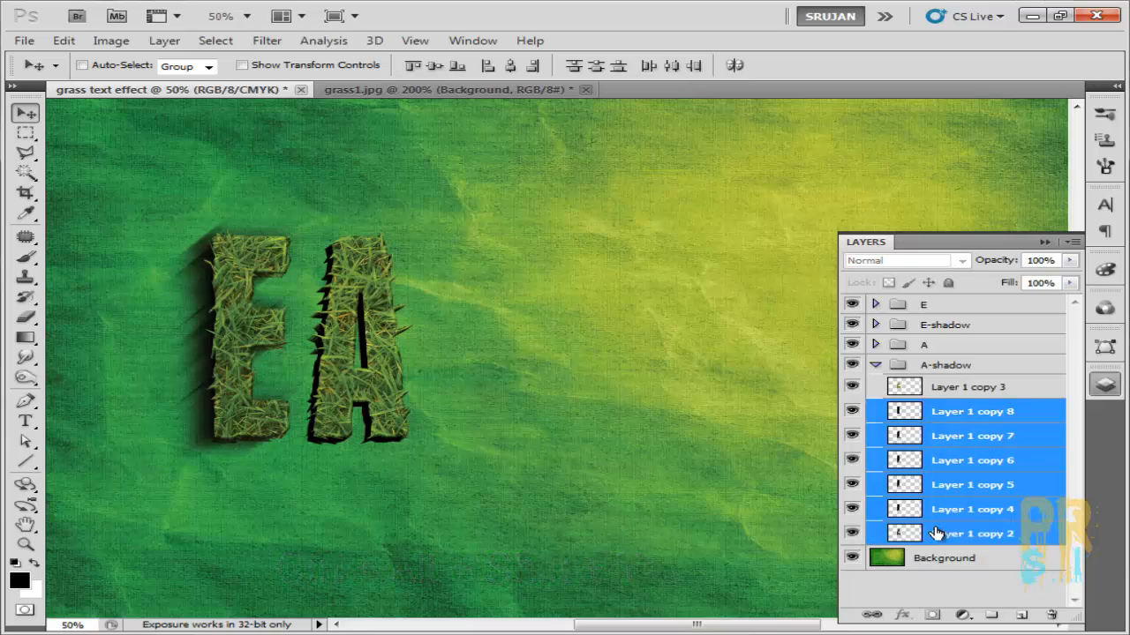
key("ctrl+e")
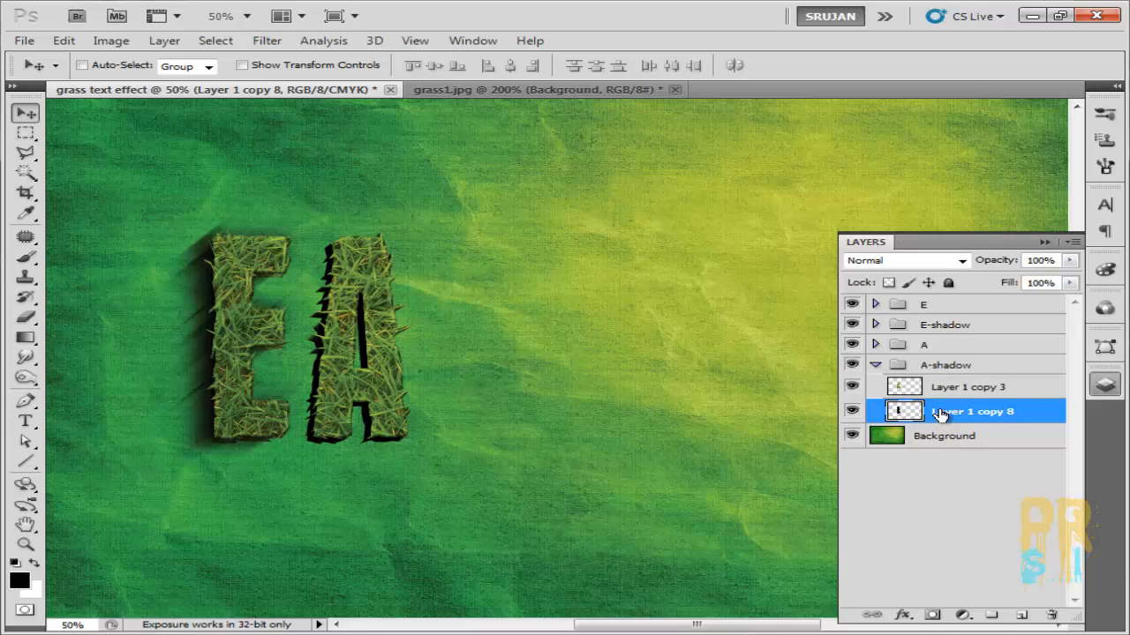
Apply the Motion Blur filter with its last settings to the merged A shadow, and repeat it twice.
left_click(1045, 241)
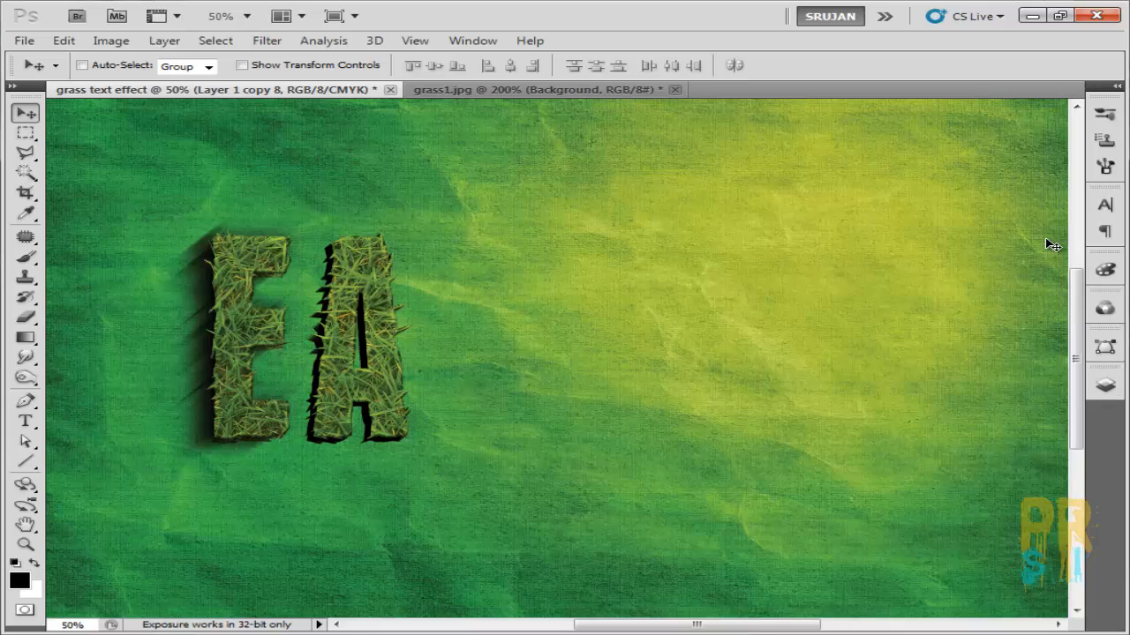
left_click(265, 42)
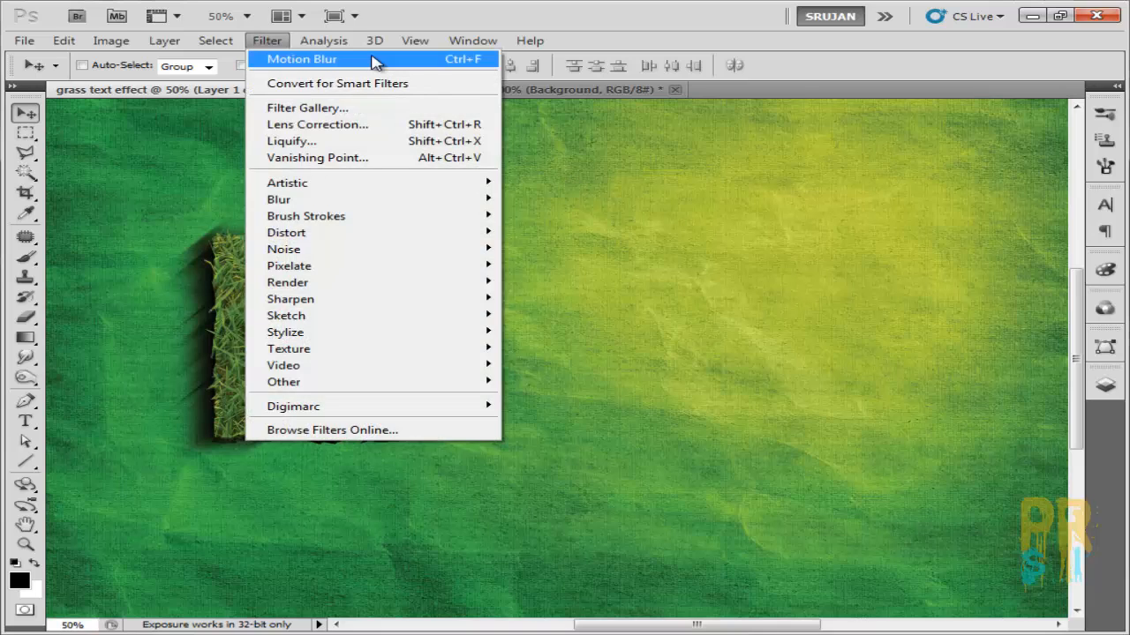
left_click(300, 58)
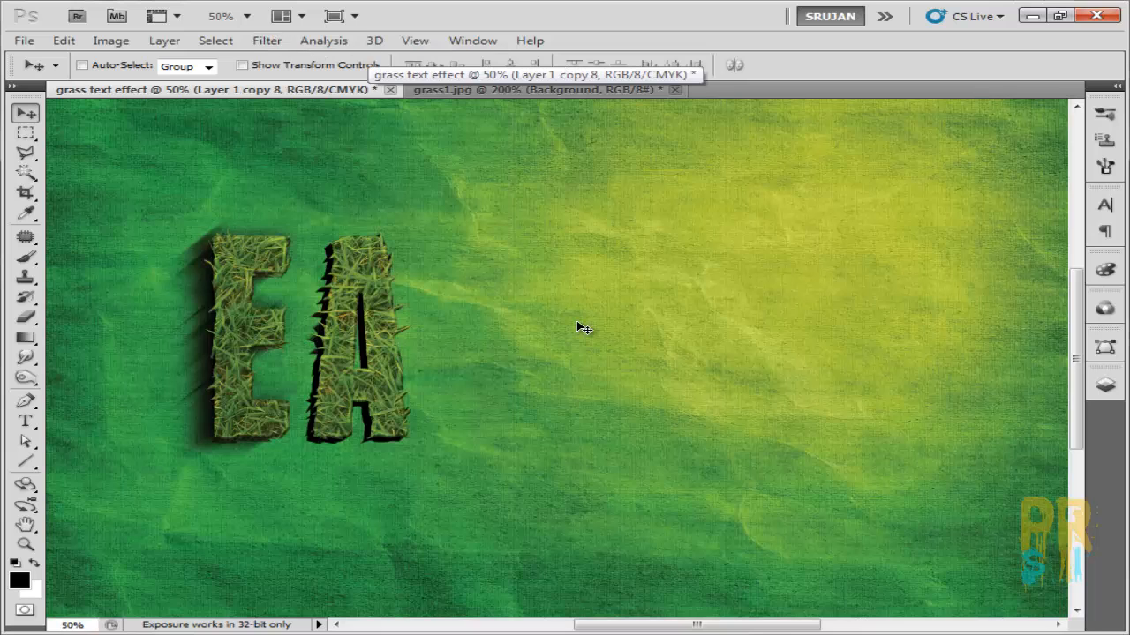
key("ctrl+f")
key("ctrl+f")
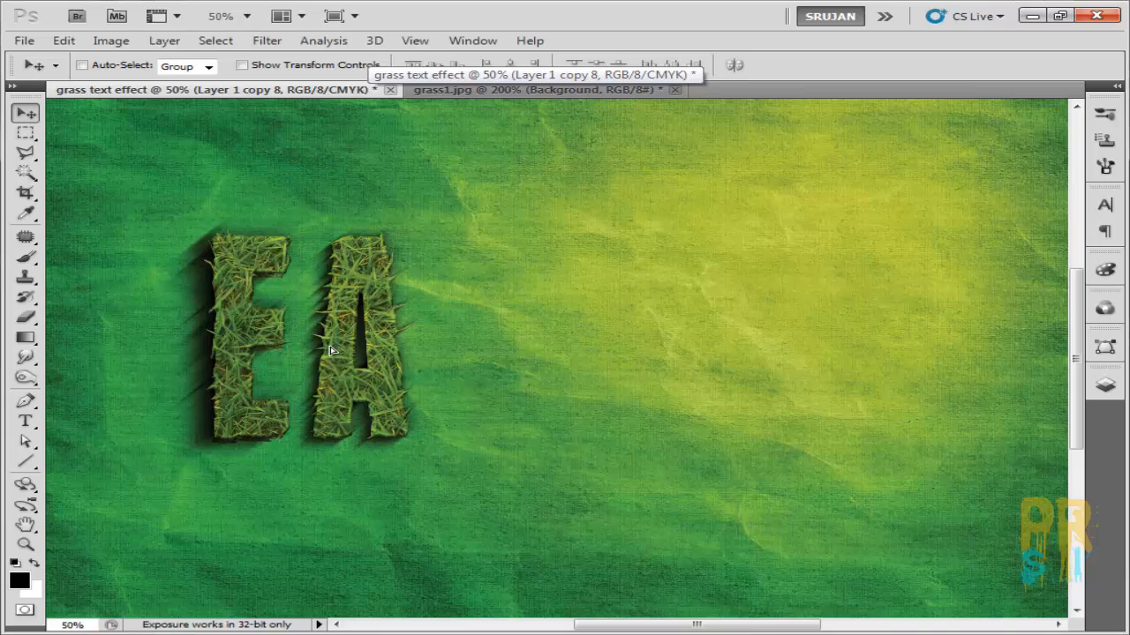
Compare the A's shadow with and without the last Motion Blur pass, and leave that pass undone.
key("ctrl+z")
key("ctrl+z")
key("ctrl+z")
key("ctrl+z")
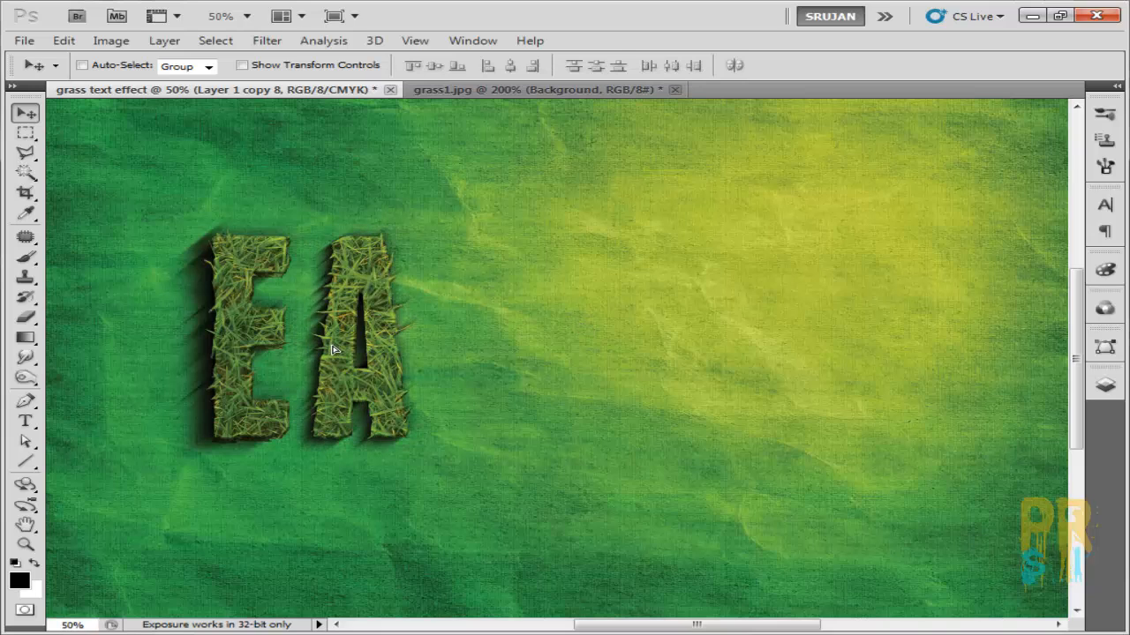
key("ctrl+z")
key("ctrl+z")
key("ctrl+z")
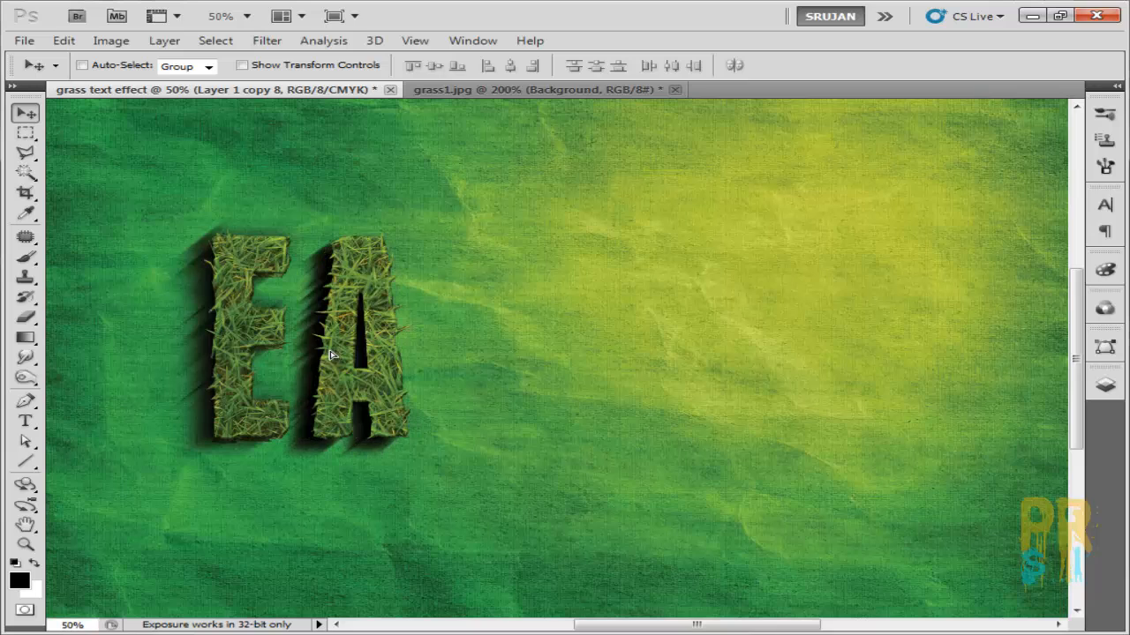
key("ctrl+z")
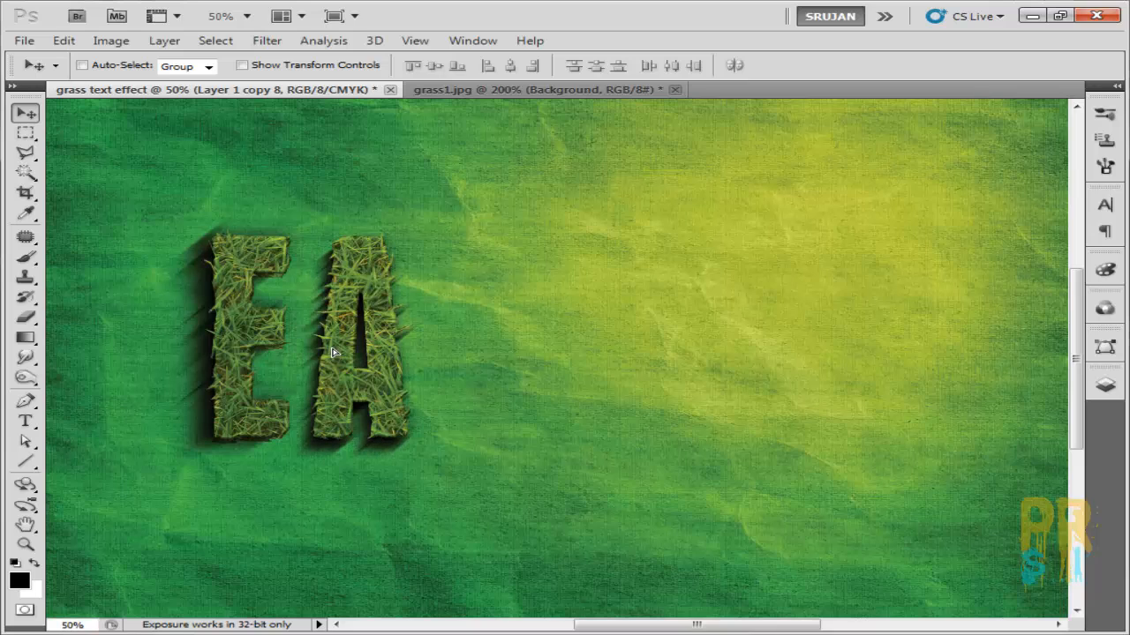
Fit the image in view, select Layer 1 copy 3 in the A-shadow group, and hide Layer 1 copy 8.
key("ctrl+0")
key("F7")
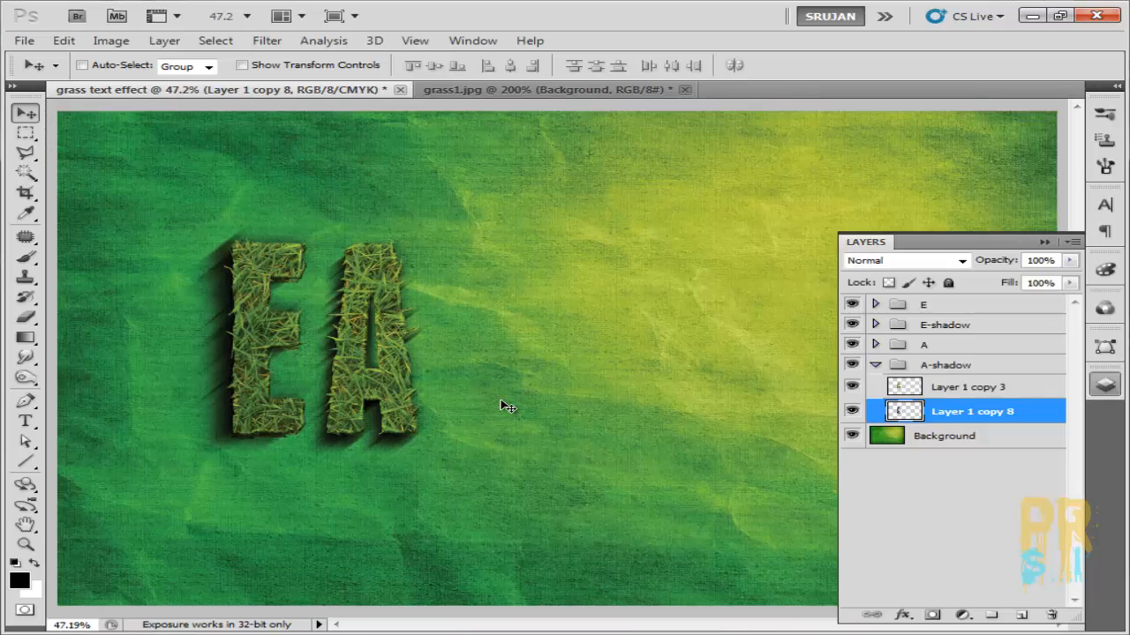
left_click(955, 390)
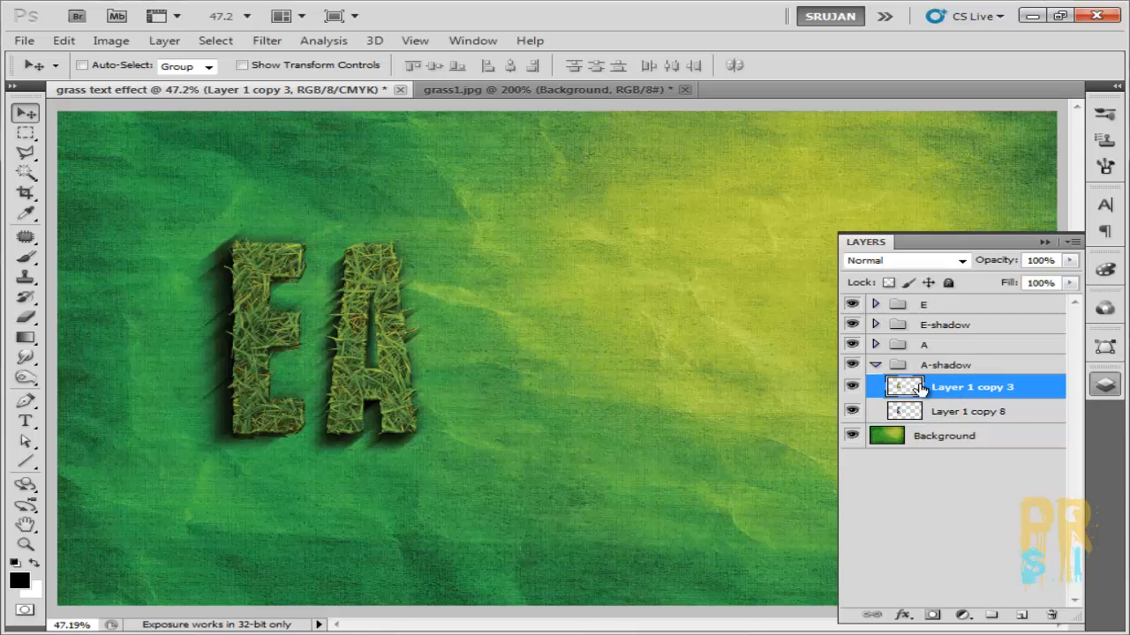
left_click(853, 412)
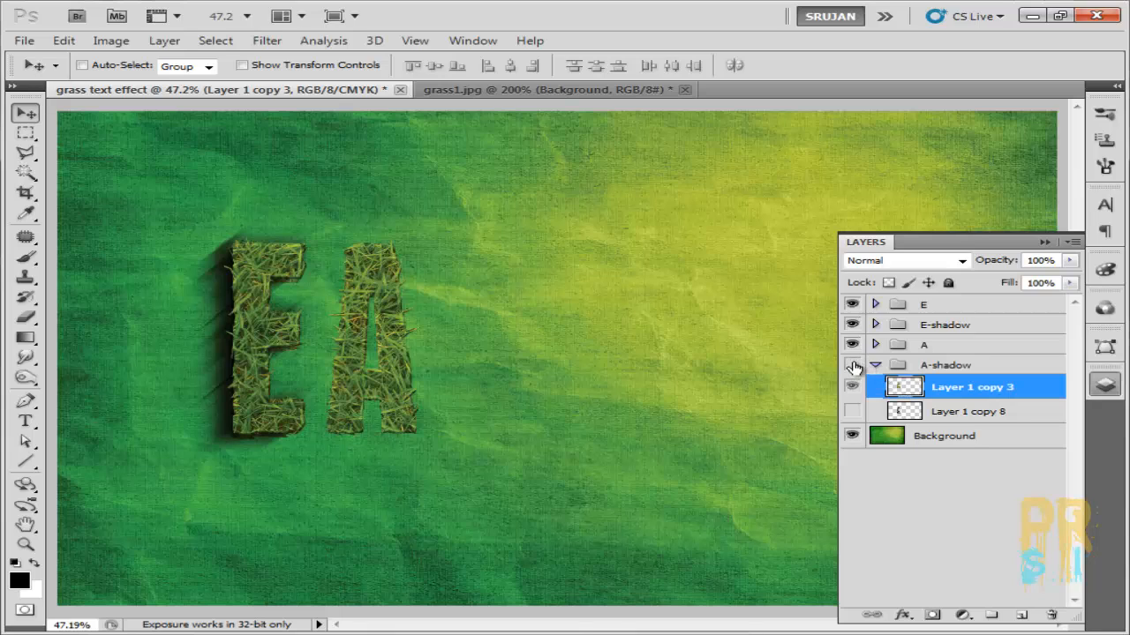
Burn Layer 1 copy 3 in the A-shadow group with the A group hidden, and show the A group and Layer 1 copy 8 again.
left_click(853, 366)
left_click(852, 345)
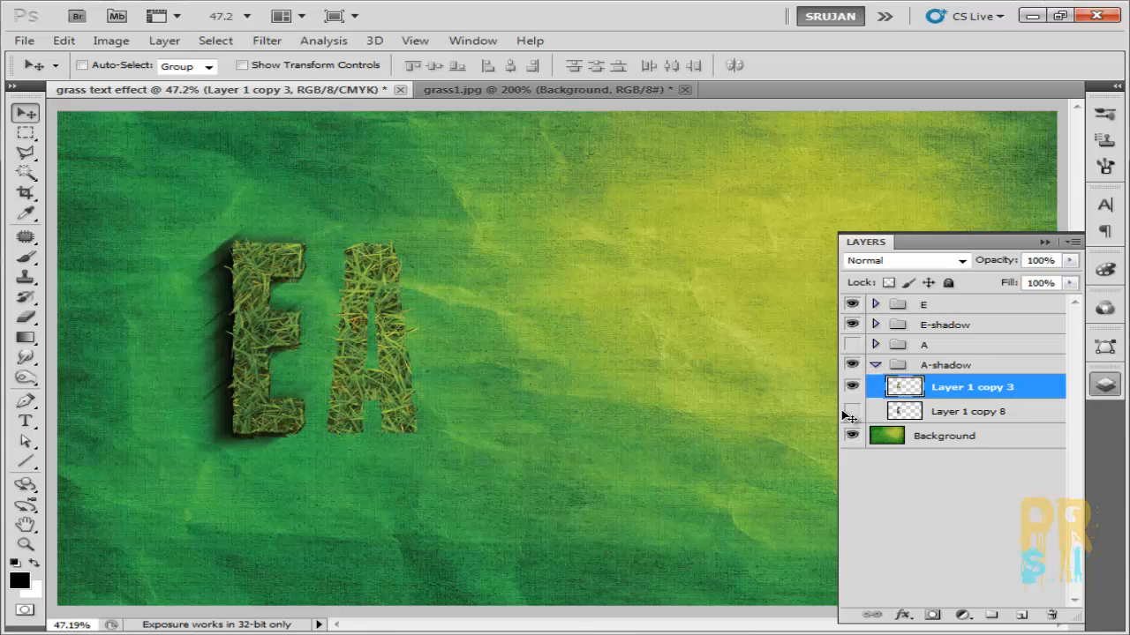
left_click(25, 378)
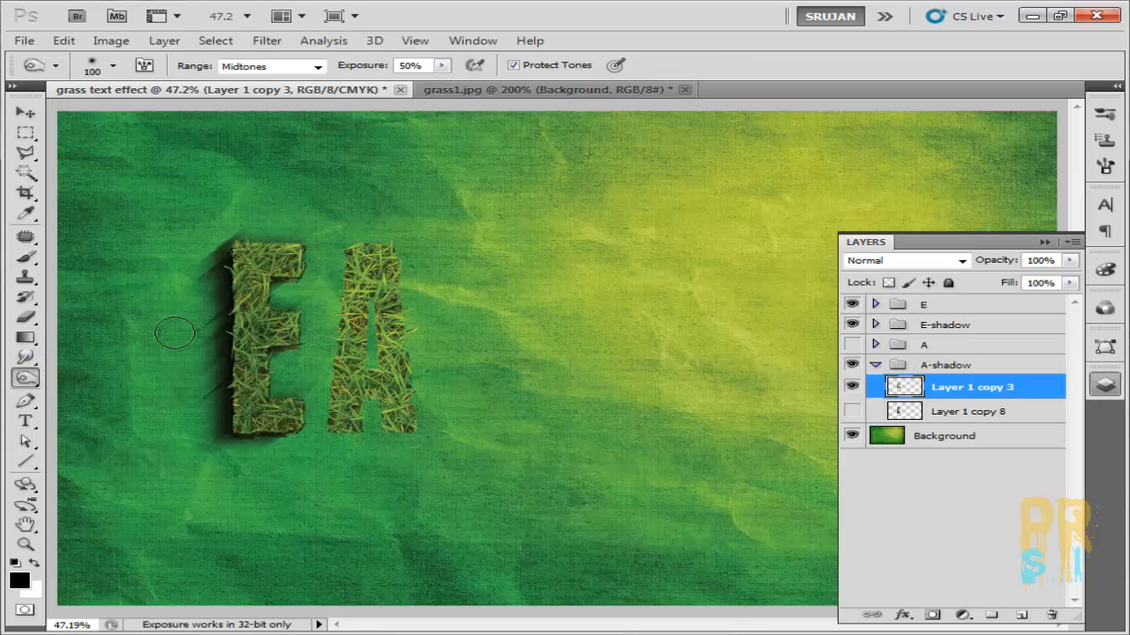
mouse_move(362, 249)
left_mouse_down()
mouse_move(342, 433)
mouse_move(394, 408)
mouse_move(372, 222)
mouse_move(417, 350)
mouse_move(370, 262)
mouse_move(336, 371)
mouse_move(348, 238)
mouse_move(350, 416)
mouse_move(392, 427)
mouse_move(391, 348)
mouse_move(393, 374)
mouse_move(366, 255)
mouse_move(355, 364)
mouse_move(353, 282)
mouse_move(345, 410)
mouse_move(374, 419)
mouse_move(391, 312)
mouse_move(361, 227)
left_mouse_up()
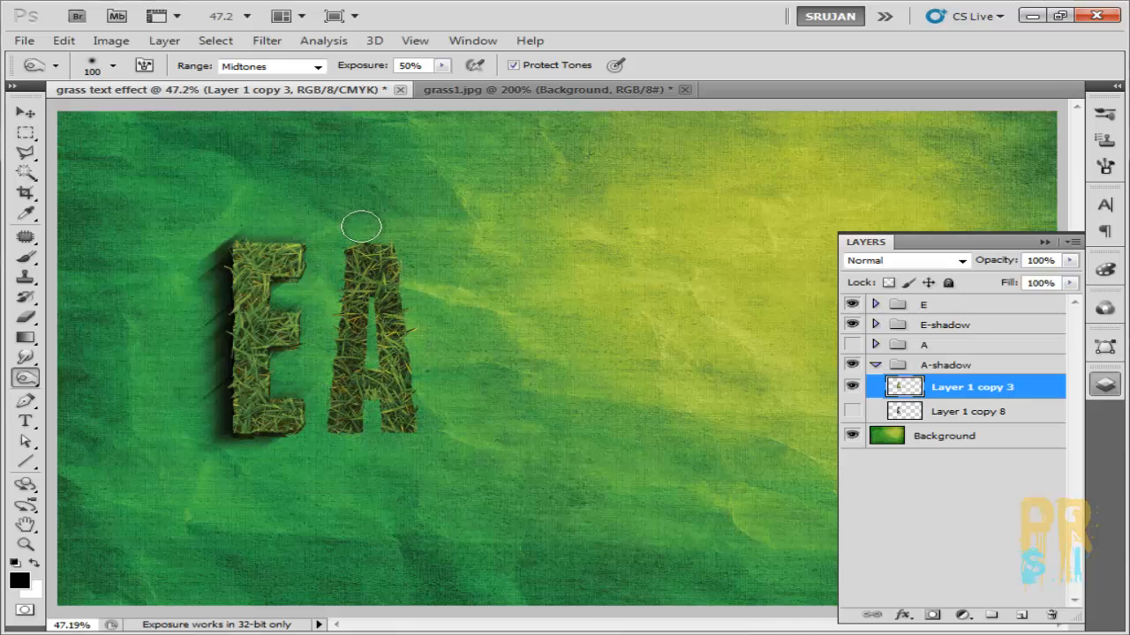
left_click(852, 413)
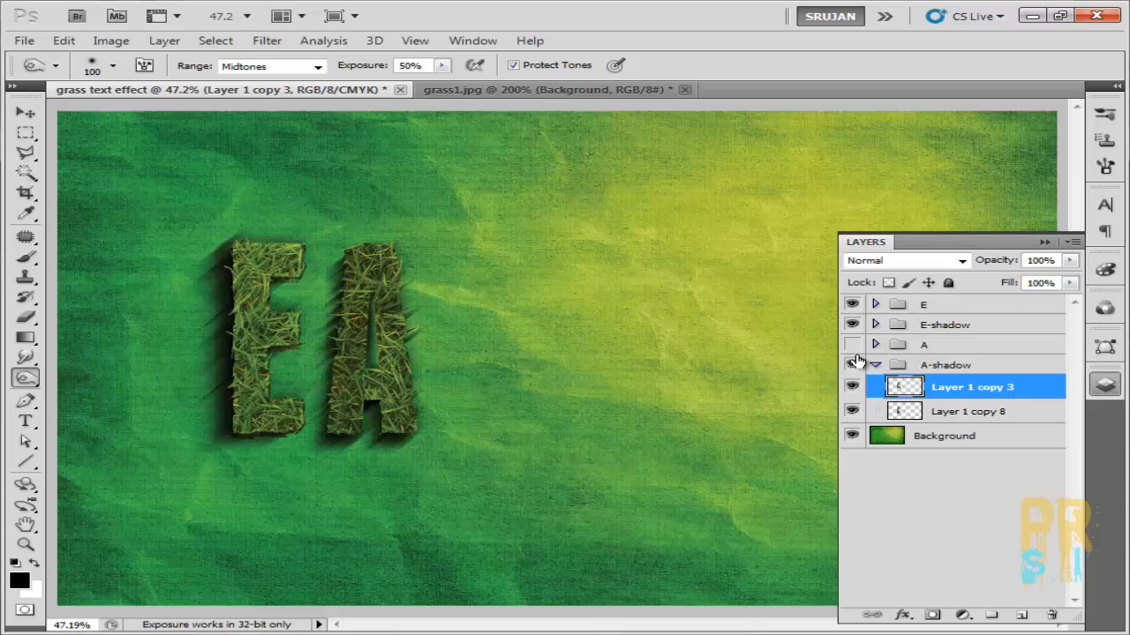
left_click(853, 345)
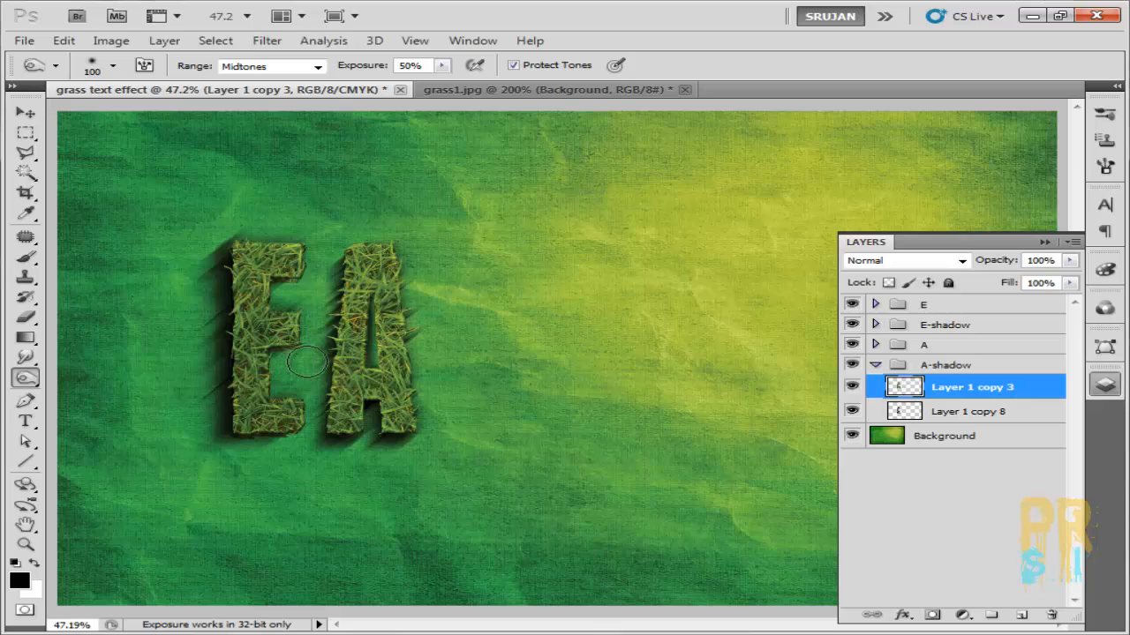
Shift Layer 1 copy 3 slightly left behind the A and place it below Layer 1 copy 8 in the A-shadow group.
key("v")
left_click_drag(347, 372, 342, 372)
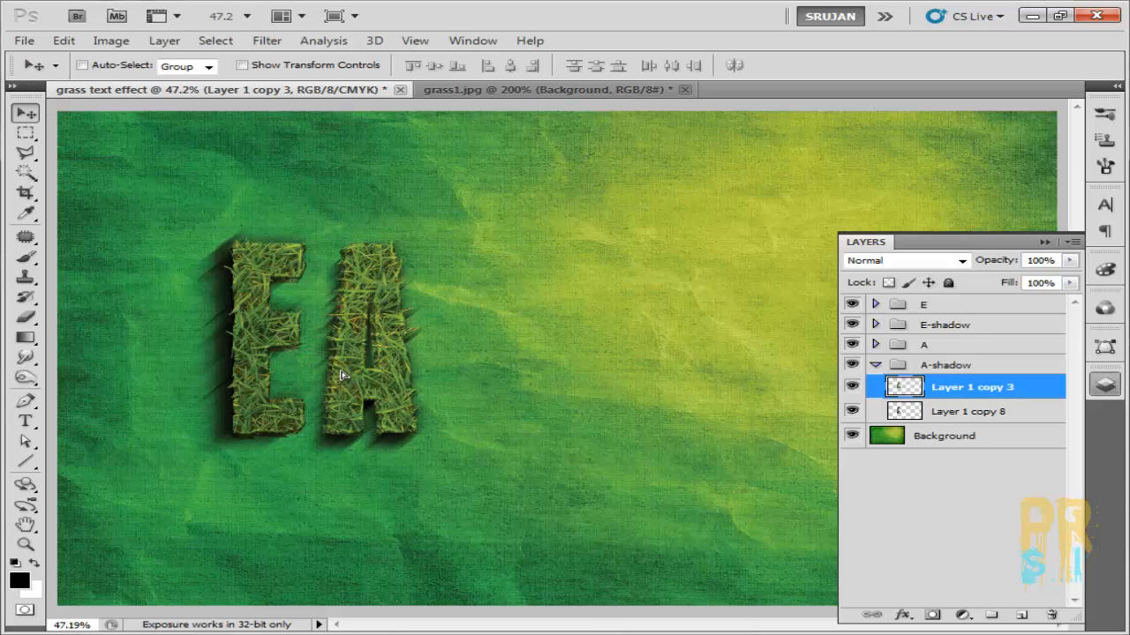
left_click(25, 378)
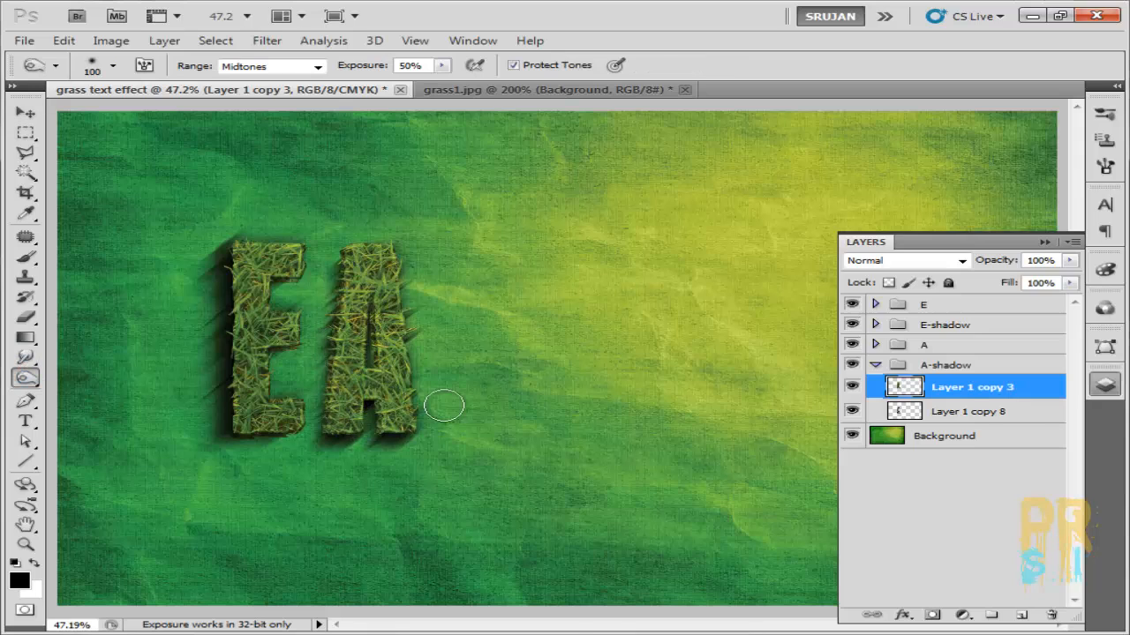
left_click_drag(965, 396, 961, 430)
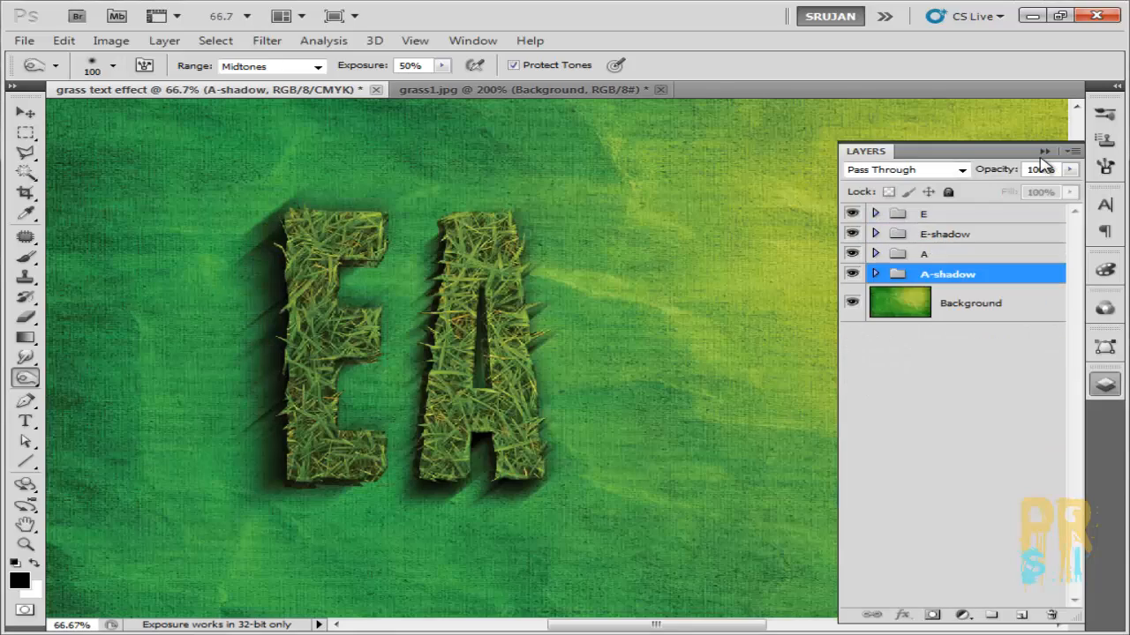
Switch to grass1.jpg and start a Pen path along the top of the letter R and down around its bowl.
left_click(1043, 152)
left_click(530, 90)
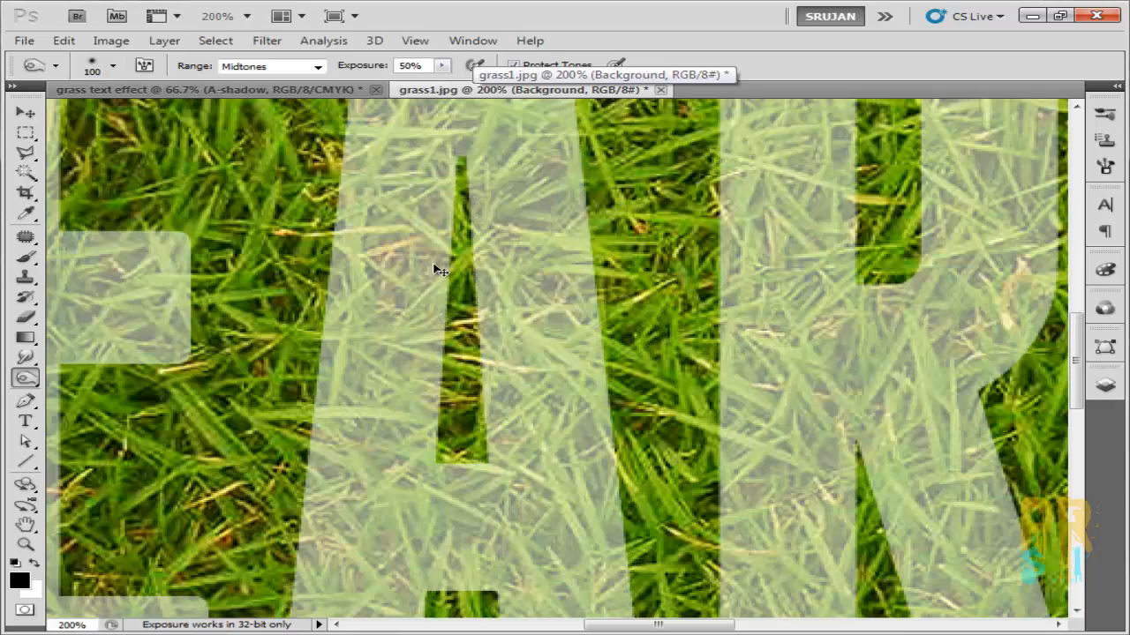
key("ctrl+minus")
key("p")
key("ctrl+plus")
left_click_drag(806, 226, 621, 501)
left_click(539, 208)
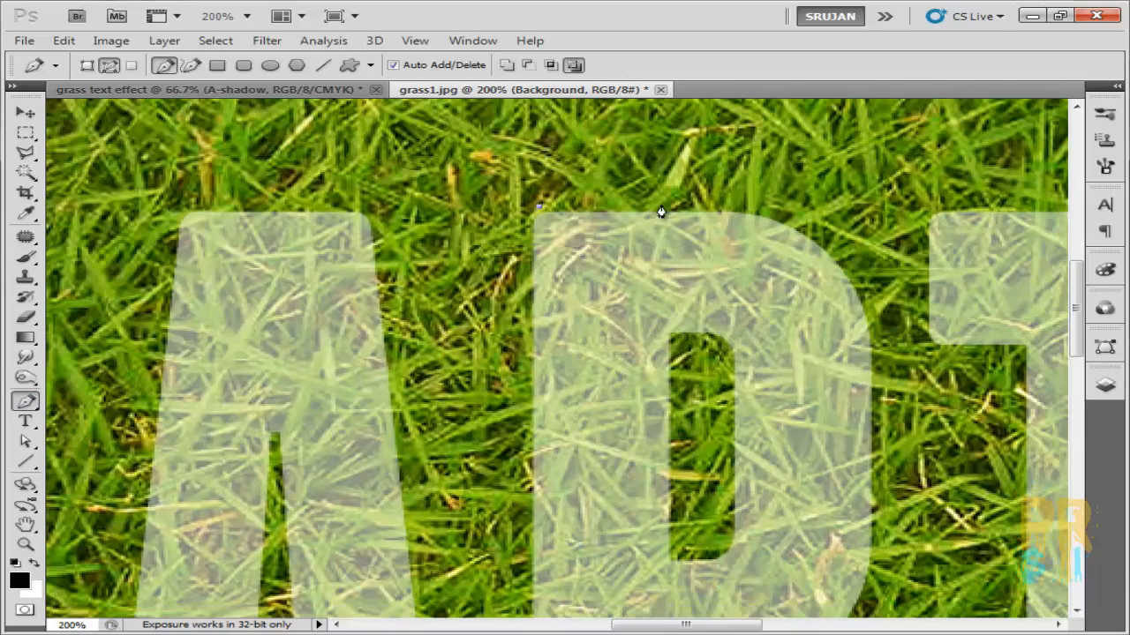
left_click(882, 457)
left_click_drag(890, 487, 833, 283)
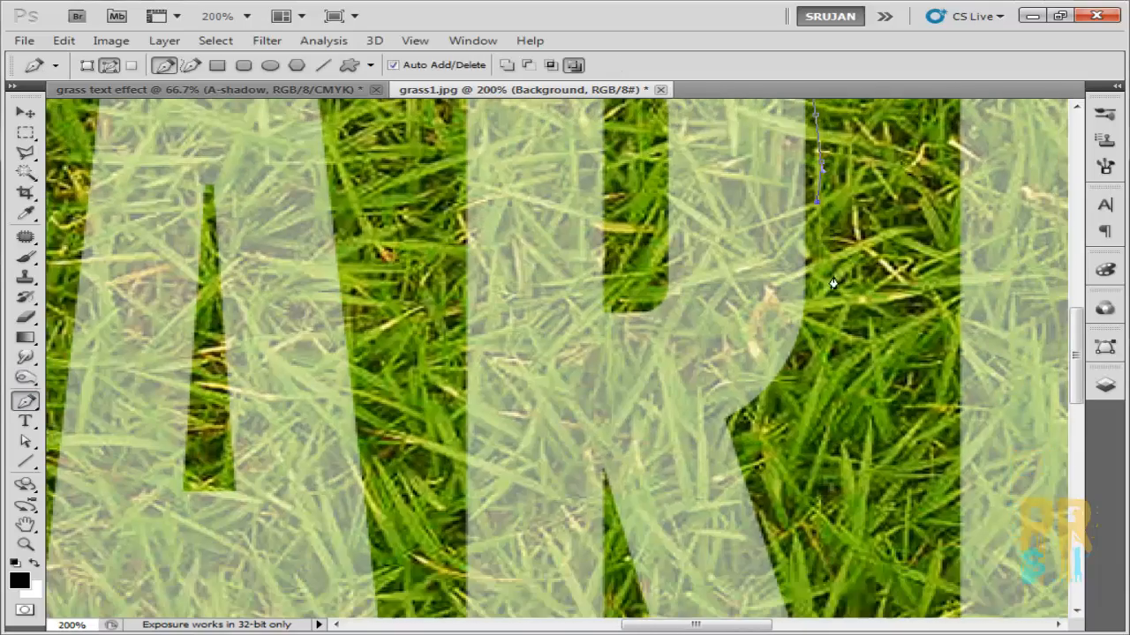
Continue the path down the R's leg, around the gap between its legs and along its base, following protruding grass blades.
left_click_drag(726, 428, 677, 225)
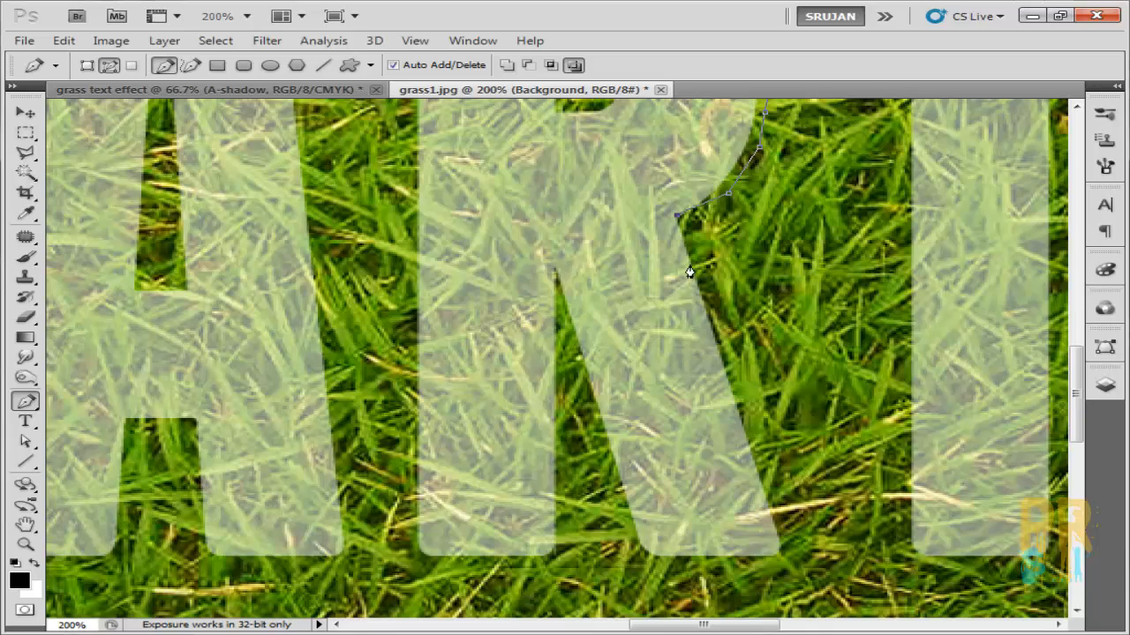
left_click_drag(723, 357, 713, 310)
left_click(637, 556)
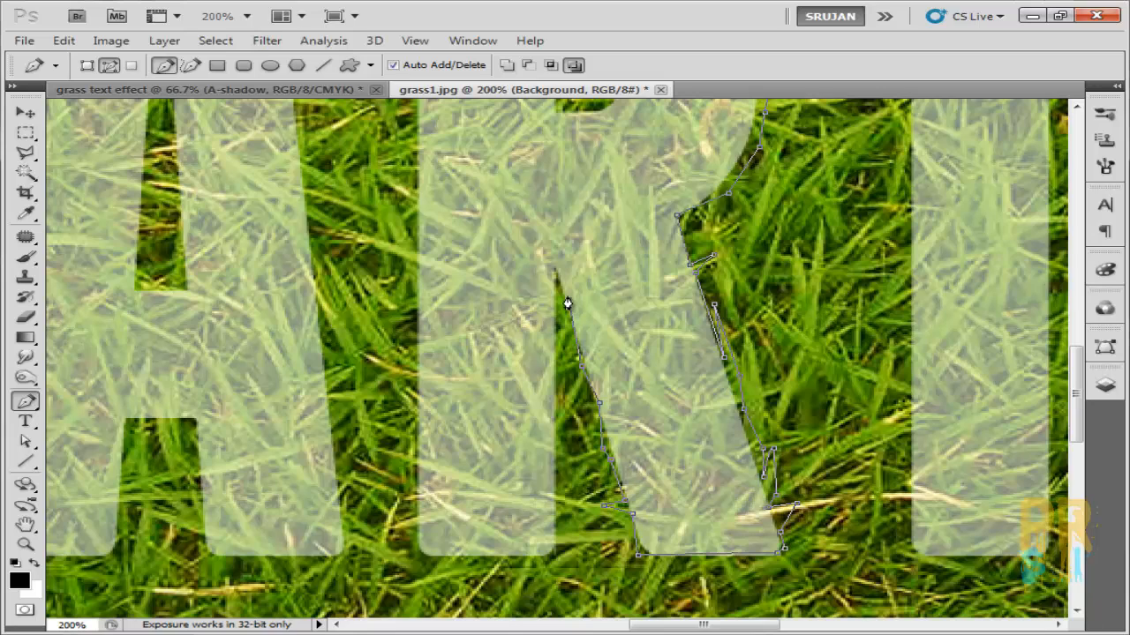
left_click(557, 499)
left_click(552, 553)
left_click(417, 555)
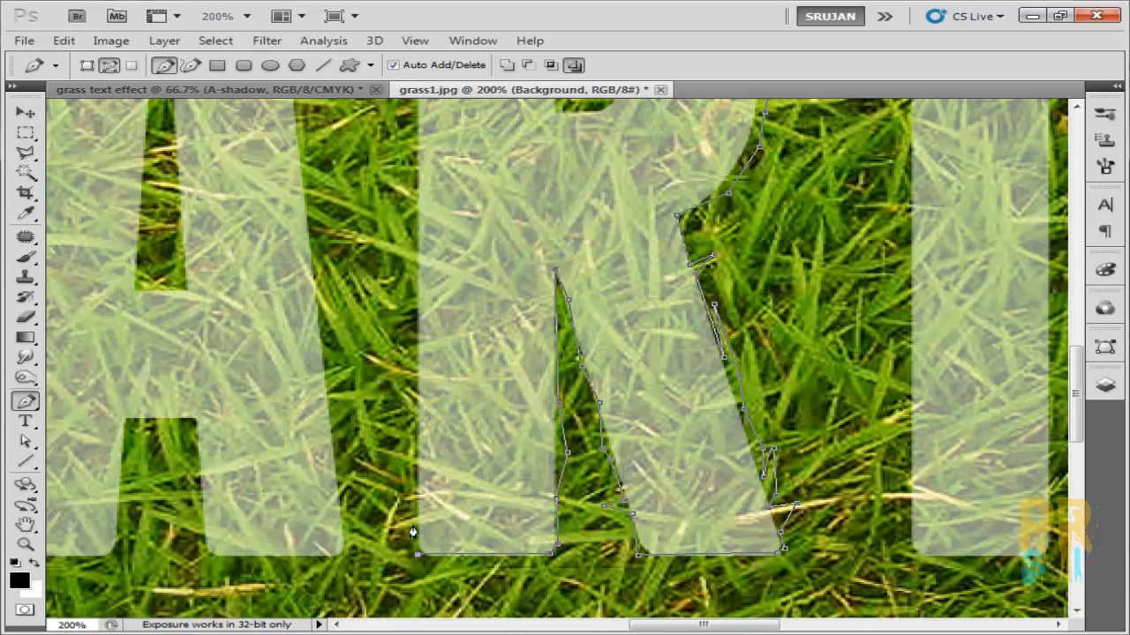
Trace the R's left edge up to its top corner, following protruding grass blades, and close the outline.
left_click(420, 402)
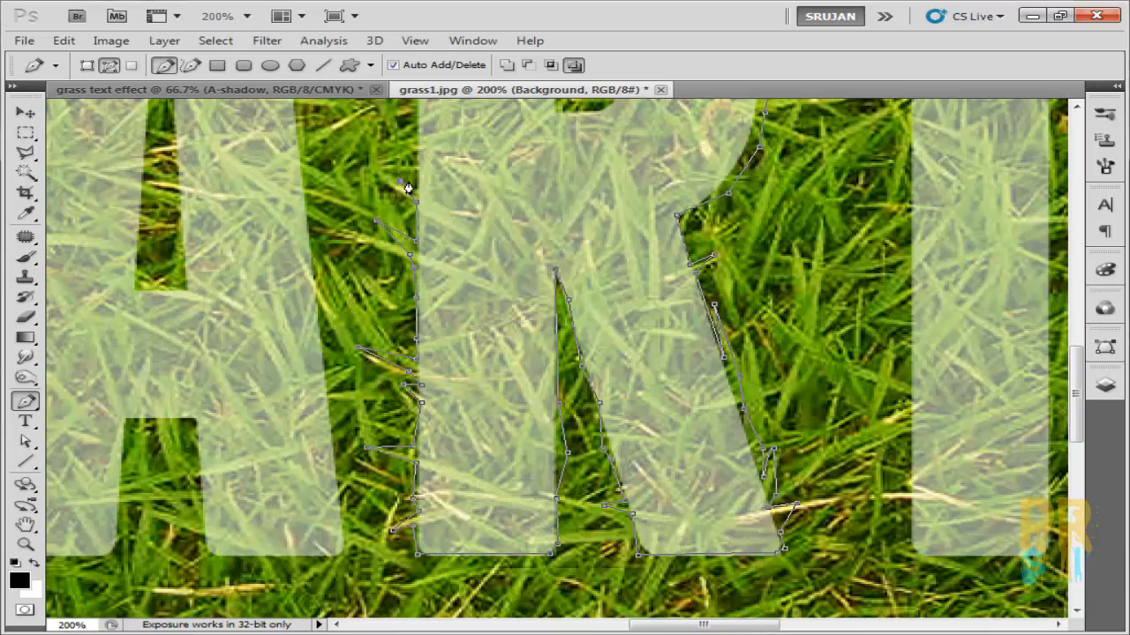
left_click(415, 186)
left_click_drag(424, 164, 477, 504)
left_click(470, 492)
left_click(470, 380)
left_click(456, 336)
left_click(469, 352)
left_click(465, 318)
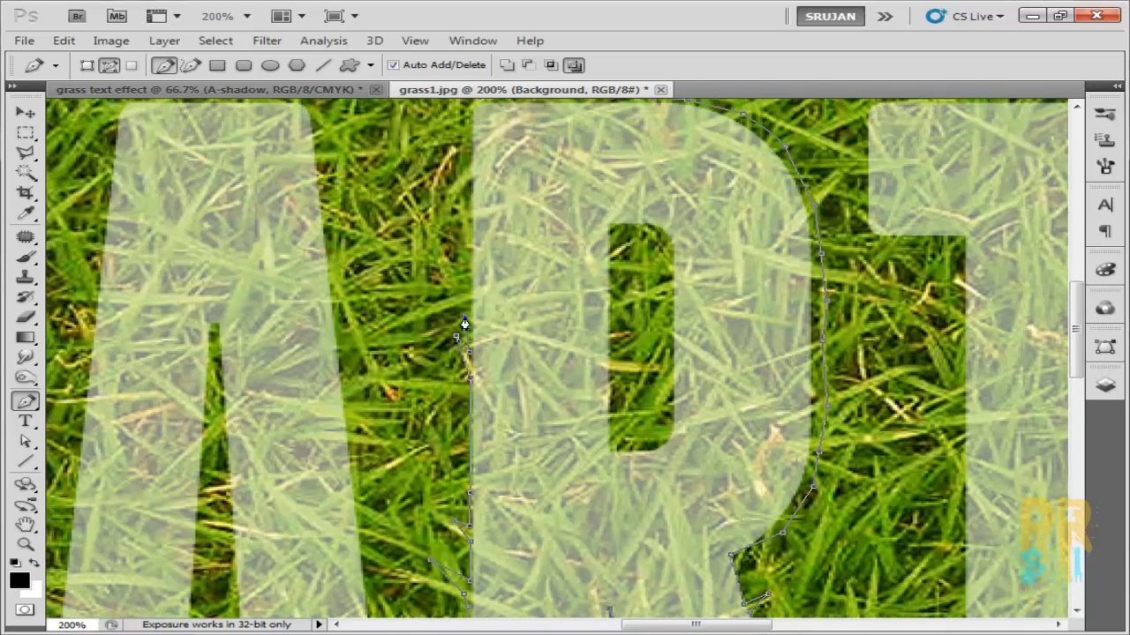
left_click(473, 221)
left_click(474, 192)
left_click(466, 139)
left_click(449, 112)
left_click_drag(476, 98, 491, 282)
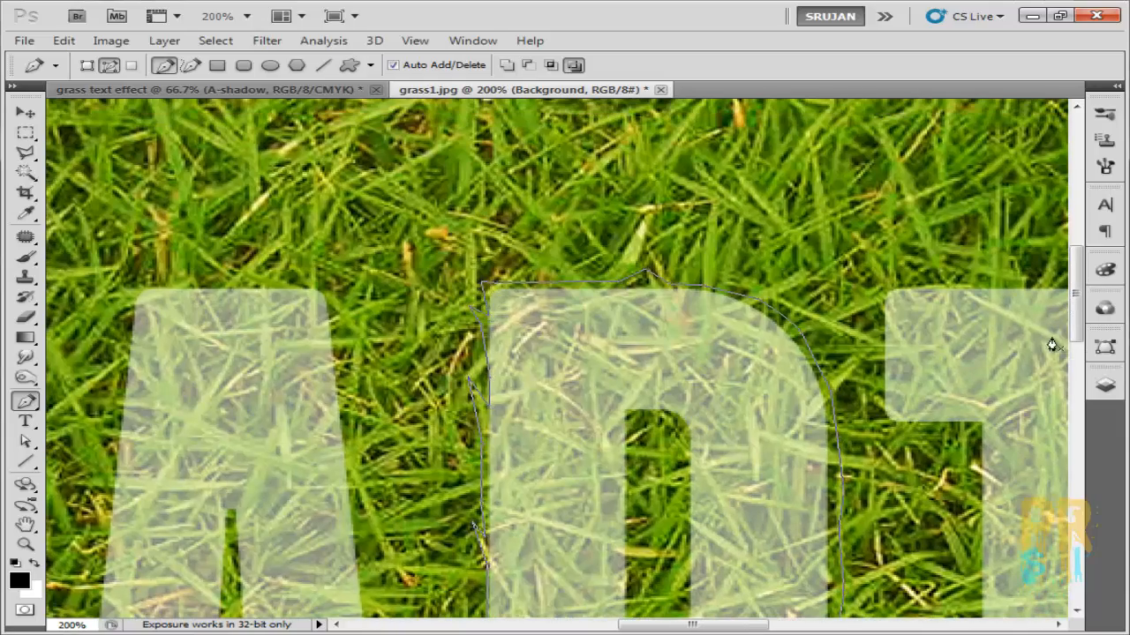
left_click(1105, 345)
left_click(1043, 342)
Trace the enclosed opening of the R as a second closed subpath of the same work path.
left_click_drag(627, 417, 532, 292)
key("ctrl+plus")
left_click(560, 590)
left_click(648, 592)
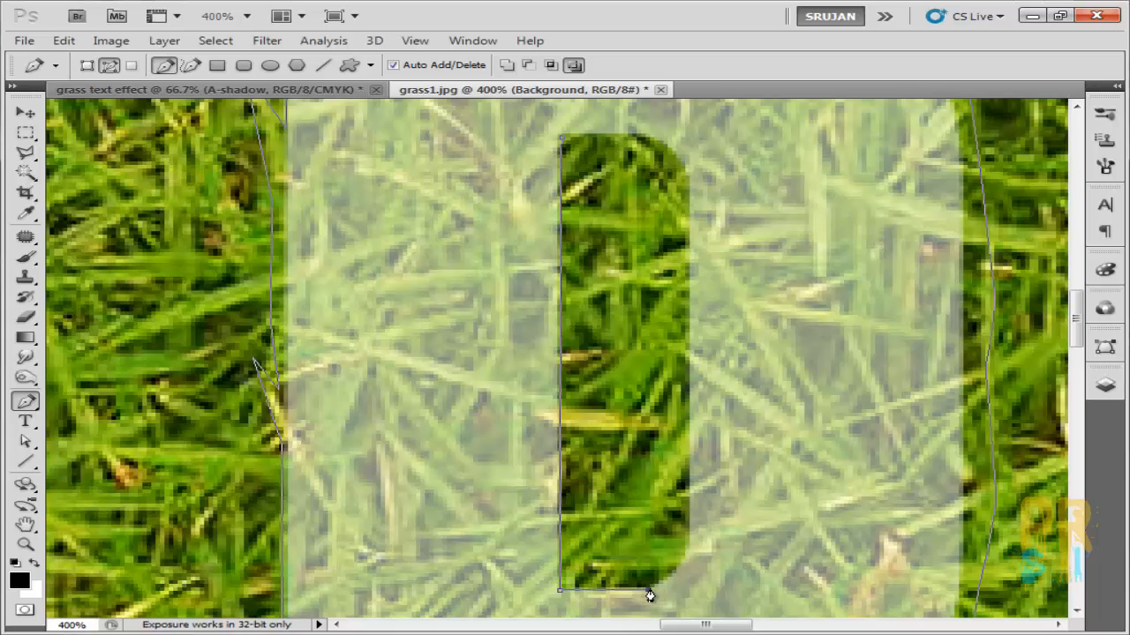
left_click_drag(685, 558, 686, 535)
left_click(689, 396)
left_click(689, 180)
left_click_drag(643, 133, 606, 131)
left_click(559, 141)
Load the R path as a selection, move the selected grass into the grass text effect document, and position it beside the A.
left_click(1105, 346)
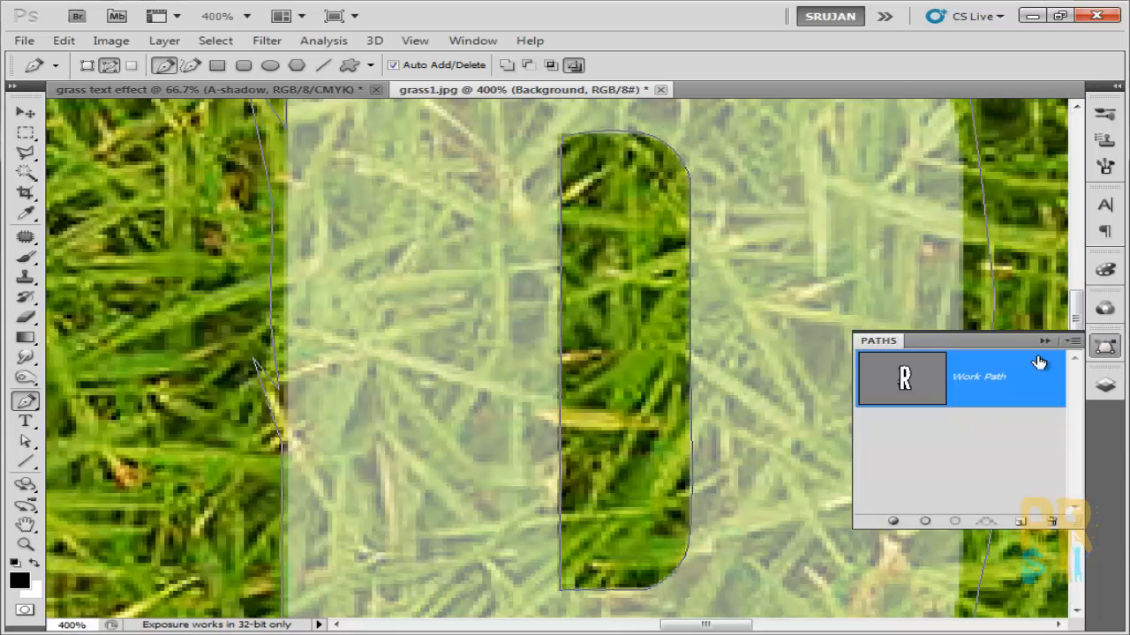
left_click(951, 522)
key("v")
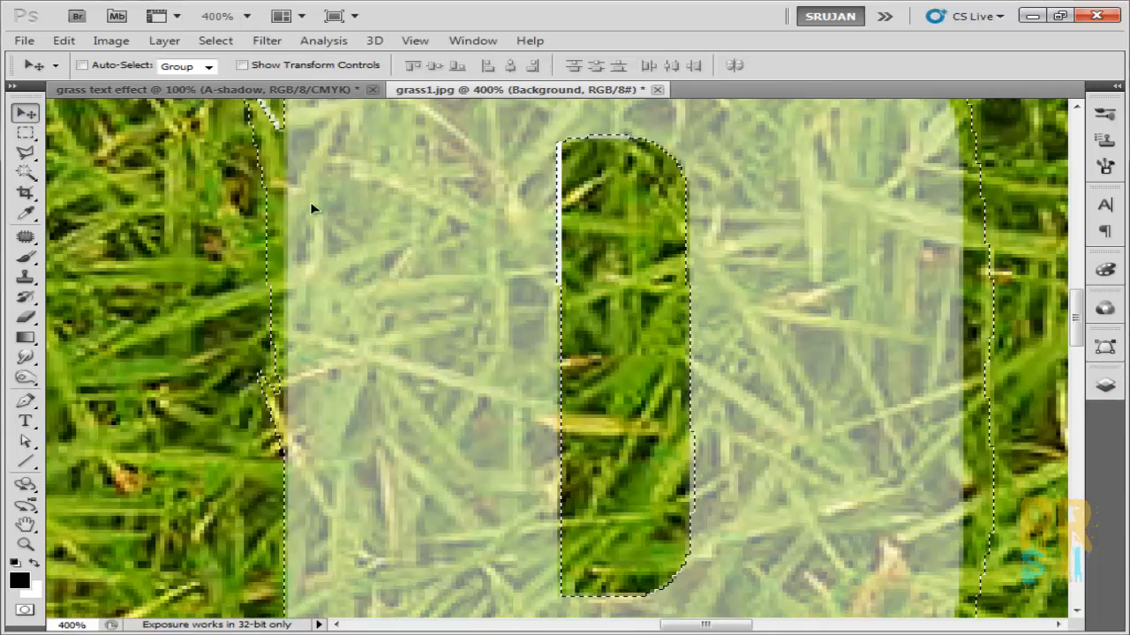
left_click_drag(310, 209, 693, 262)
key("ctrl+0")
left_click_drag(522, 319, 504, 296)
Duplicate the grass R layer three times.
left_click(1104, 385)
left_click_drag(950, 284, 993, 615)
key("ctrl+z")
key("ctrl+j")
key("ctrl+j")
key("ctrl+j")
Group the four R layers in pairs: Layer 2 copy 3 with Layer 2 copy 2, and Layer 2 copy with Layer 2.
left_click(979, 343, "shift")
left_click(964, 361)
left_click(964, 324, "shift")
left_click_drag(962, 323, 992, 616)
Rename the two new groups R and R-shadow.
double_click(932, 295)
type("R")
key("Return")
double_click(957, 314)
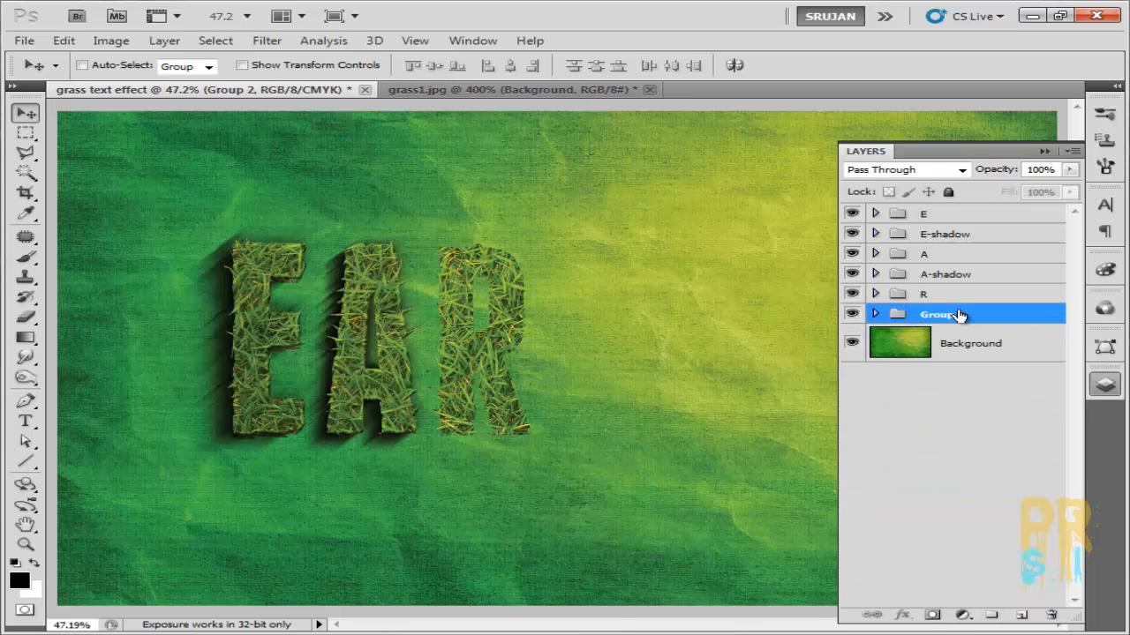
type("R-shadow")
key("Return")
left_click(960, 318, "ctrl")
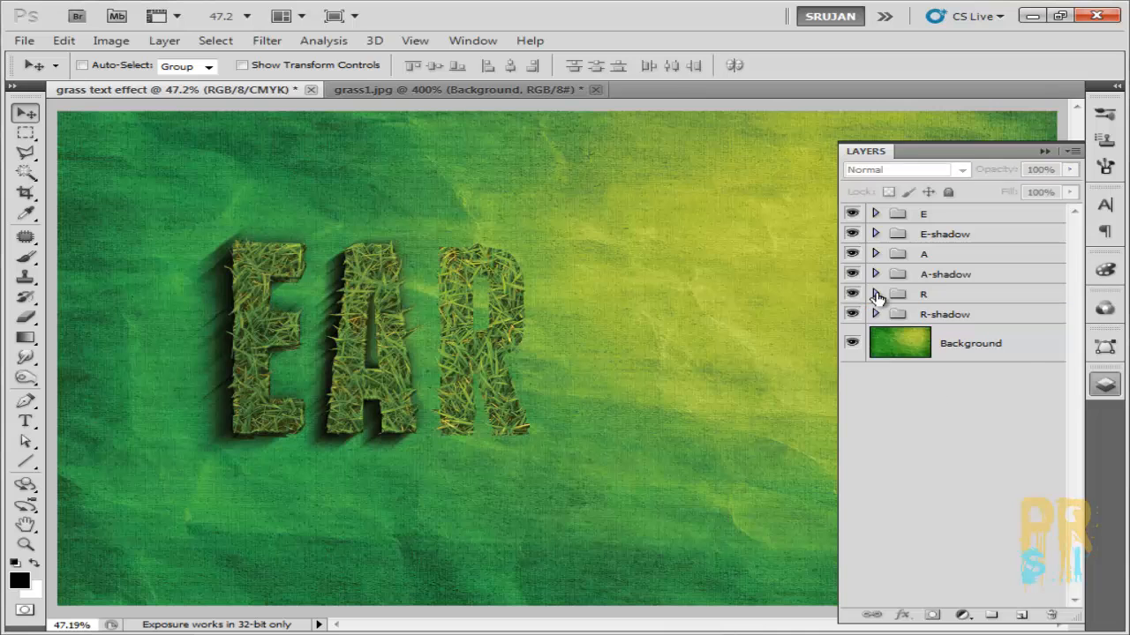
Copy the layer style of E copy 2 and paste it onto Layer 2 copy 2 in the R group.
left_click(875, 294)
left_click(875, 214)
left_click(980, 282)
left_click(988, 435)
left_click(971, 247)
right_click(986, 281)
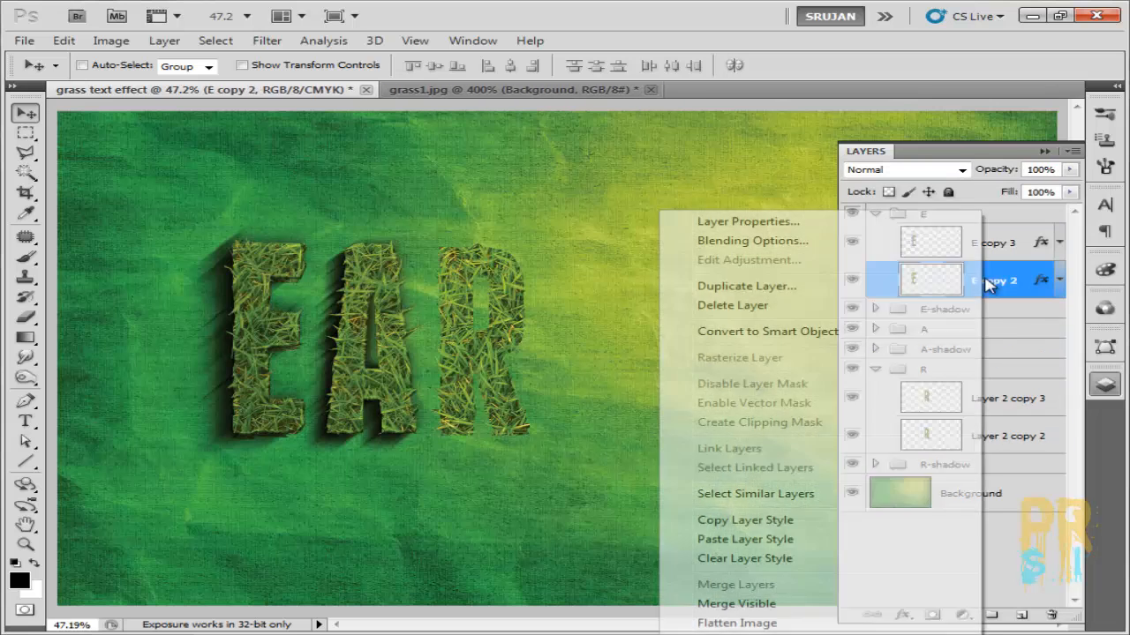
left_click(730, 522)
right_click(1006, 435)
left_click(931, 336)
Copy the layer style of E copy 3, paste it onto Layer 2 copy 3, and collapse the R group.
right_click(963, 244)
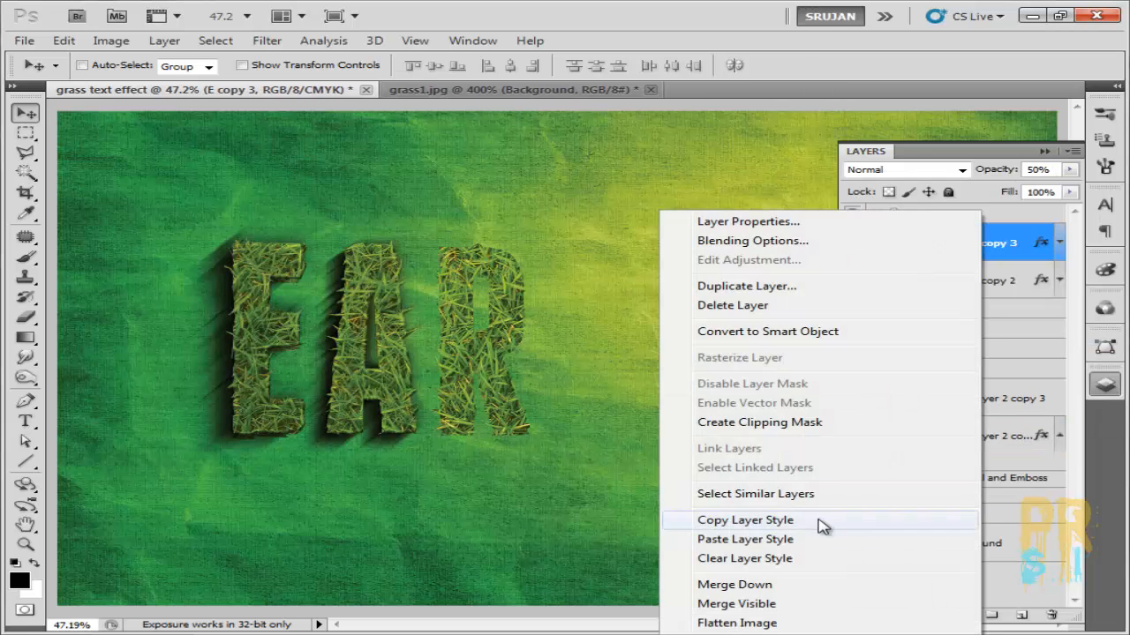
left_click(817, 521)
right_click(979, 399)
left_click(757, 537)
left_click(1059, 399)
left_click(1059, 435)
left_click(875, 370)
Fill the letter shape of Layer 2 copy in the R-shadow group with the black foreground color, and deselect.
left_click(876, 390)
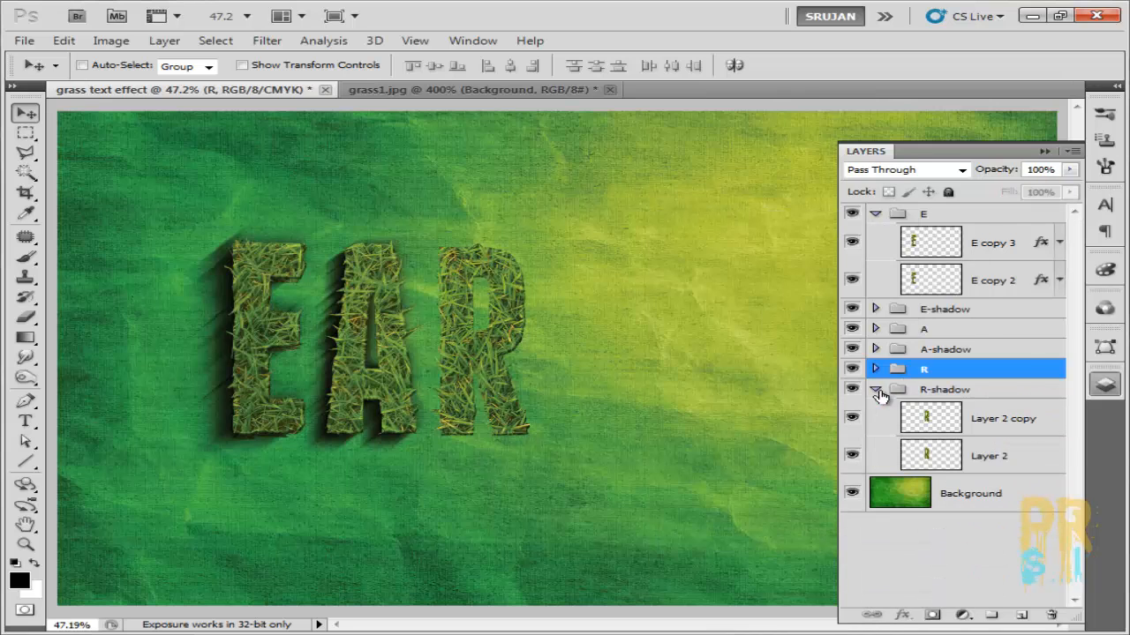
left_click(925, 422)
left_click(923, 422, "ctrl")
key("alt+BackSpace")
key("ctrl+d")
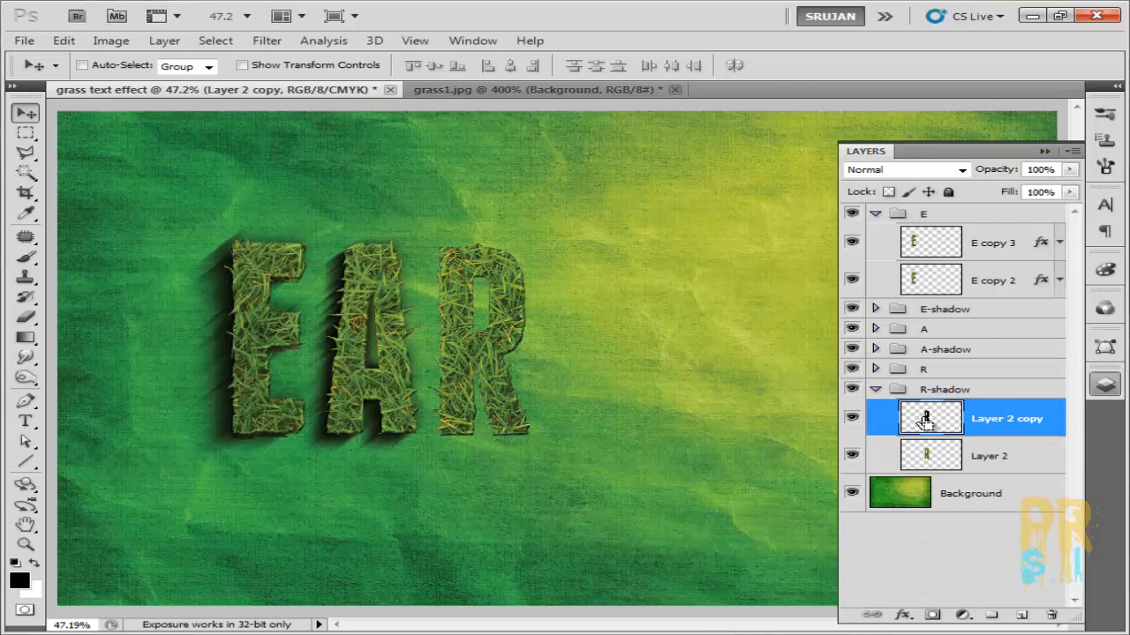
Nudge the black R one step left and down, make three copies with the repeated transform, and merge all four black layers.
key("ctrl+t")
key("Left")
key("Down")
key("Return")
key("ctrl+alt+shift+t")
key("ctrl+alt+shift+t")
key("ctrl+alt+shift+t")
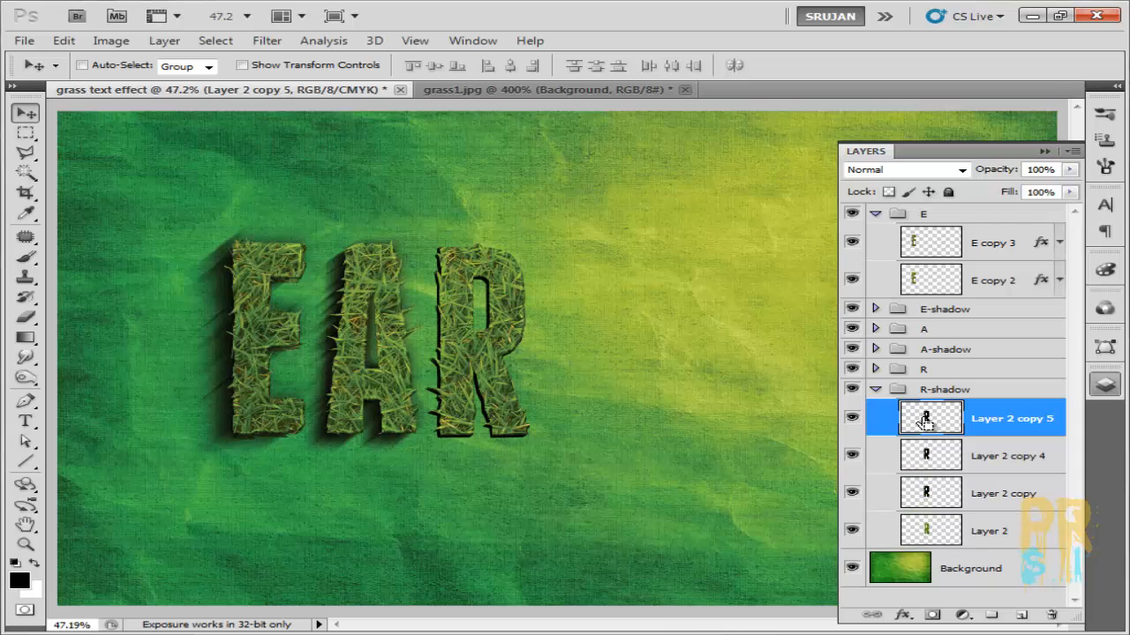
left_click(997, 522, "shift")
key("ctrl+e")
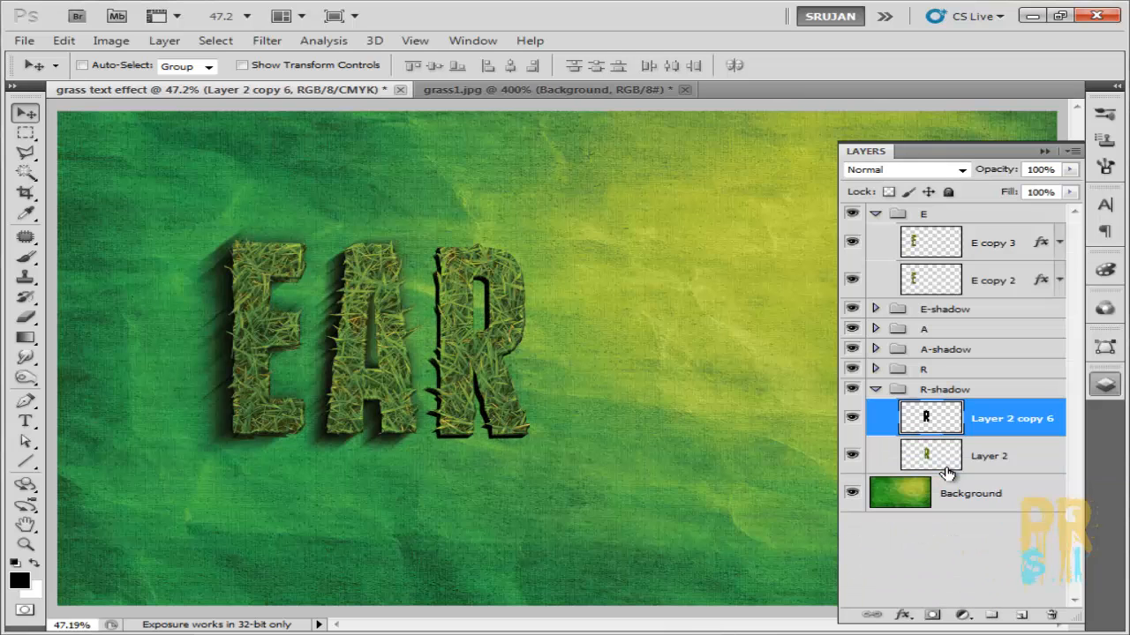
Apply the Motion Blur filter with its last settings to the merged R shadow.
key("F7")
left_click(267, 40)
left_click(443, 61)
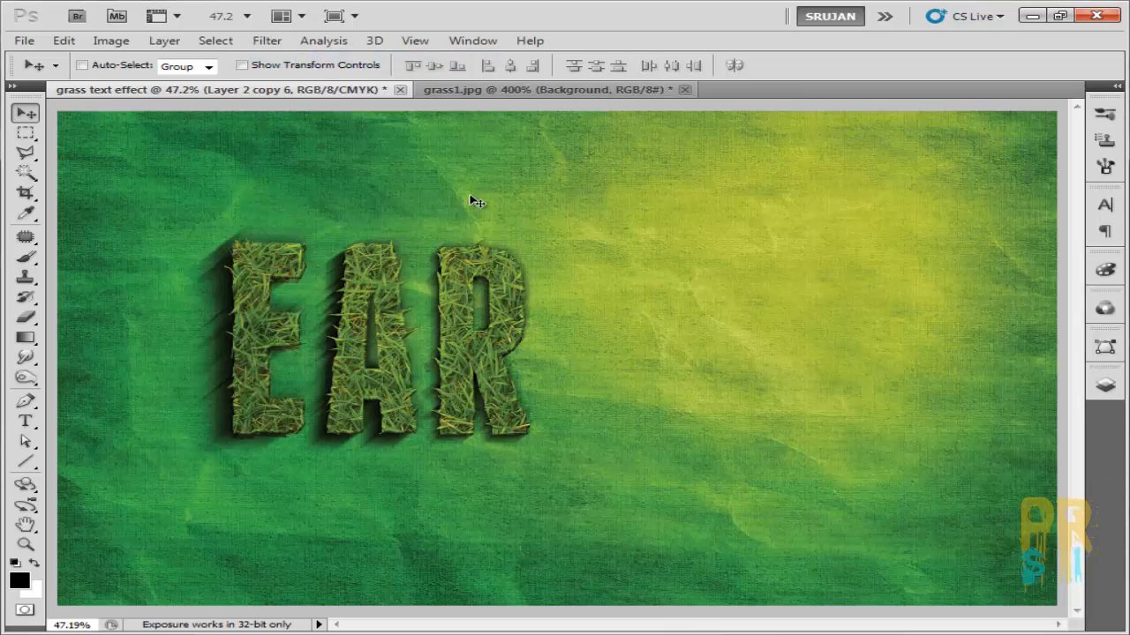
left_click(1105, 386)
Burn Layer 2 in the R-shadow group with varying brush sizes while Layer 2 copy 6 and the R group are hidden.
left_click(988, 456)
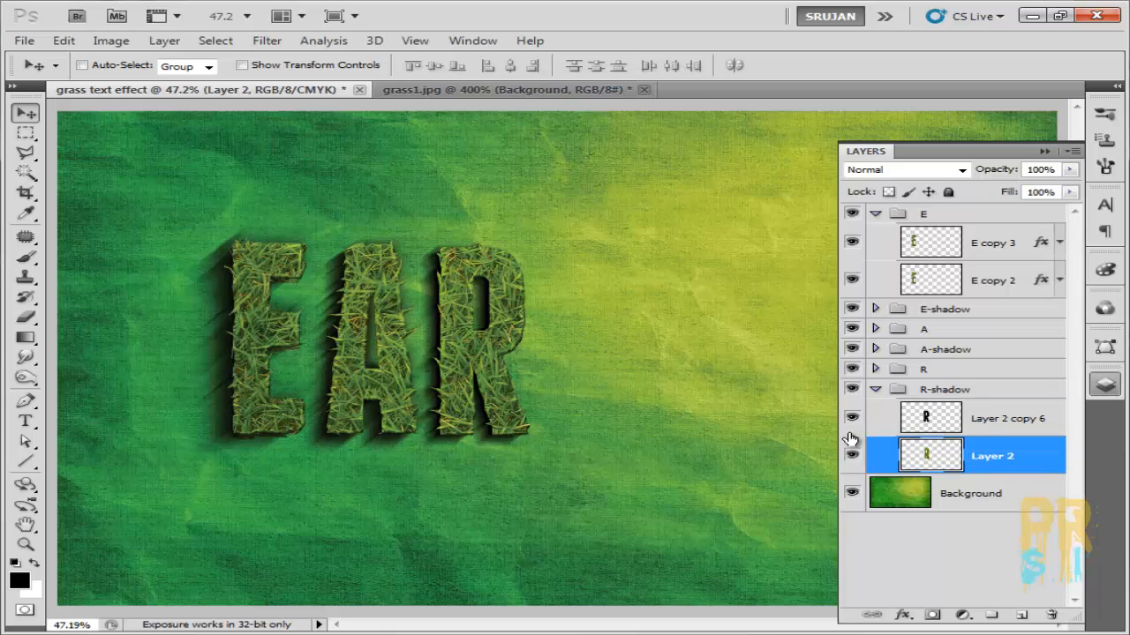
left_click(851, 419)
left_click(851, 370)
key("o")
key("bracketright")
mouse_move(449, 254)
left_mouse_down()
mouse_move(492, 279)
mouse_move(492, 333)
left_mouse_up()
key("bracketleft")
key("bracketleft")
key("bracketleft")
key("bracketleft")
key("bracketleft")
mouse_move(482, 373)
left_mouse_down()
mouse_move(501, 273)
mouse_move(518, 359)
mouse_move(494, 333)
left_mouse_up()
key("bracketright")
key("bracketright")
key("bracketright")
key("bracketright")
key("bracketright")
key("bracketright")
key("bracketright")
key("bracketright")
key("bracketright")
left_click_drag(454, 297, 475, 302)
key("bracketleft")
key("bracketleft")
key("bracketleft")
key("bracketleft")
mouse_move(454, 346)
left_mouse_down()
mouse_move(448, 378)
mouse_move(522, 292)
mouse_move(439, 280)
left_mouse_up()
Show Layer 2 copy 6 and the R group again, and shift the darkened Layer 2 left behind the R.
key("v")
left_click(851, 417)
left_click(852, 369)
key("ctrl+plus")
key("ctrl+plus")
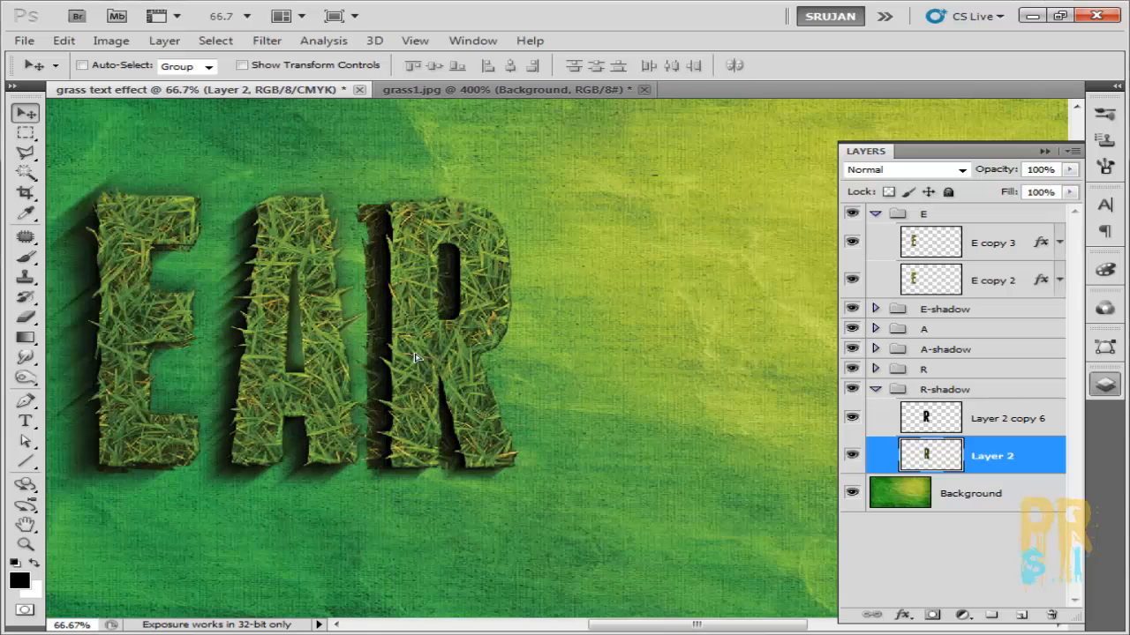
key("alt+bracketright")
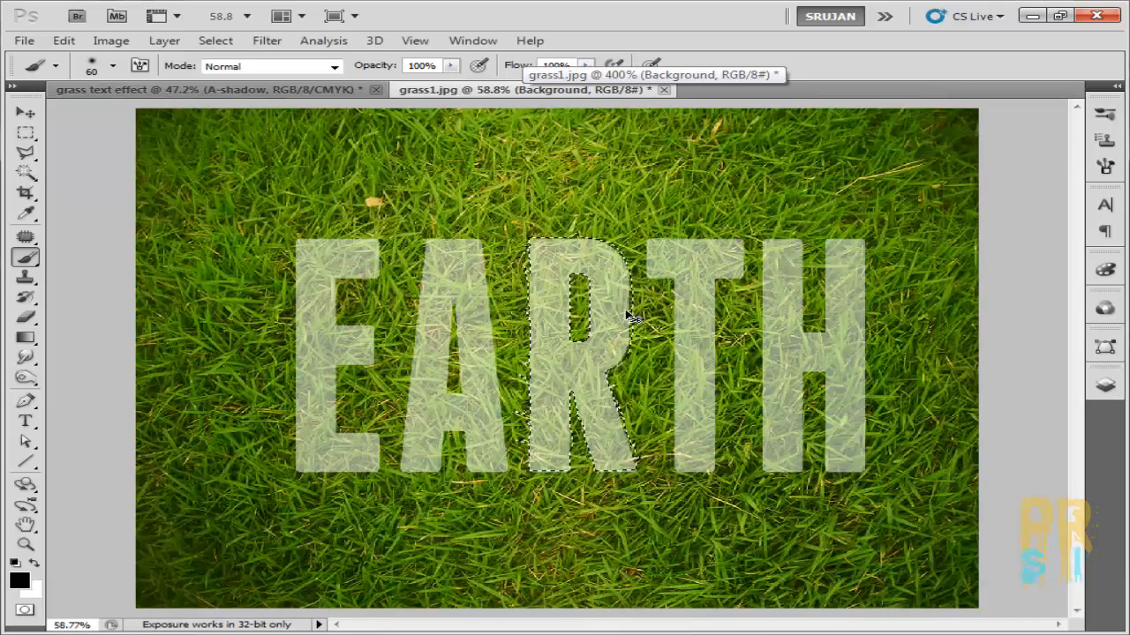
Start a Pen tool path around the T in grass1.jpg, tracing its top edge and the right side of its stem downward.
key("p")
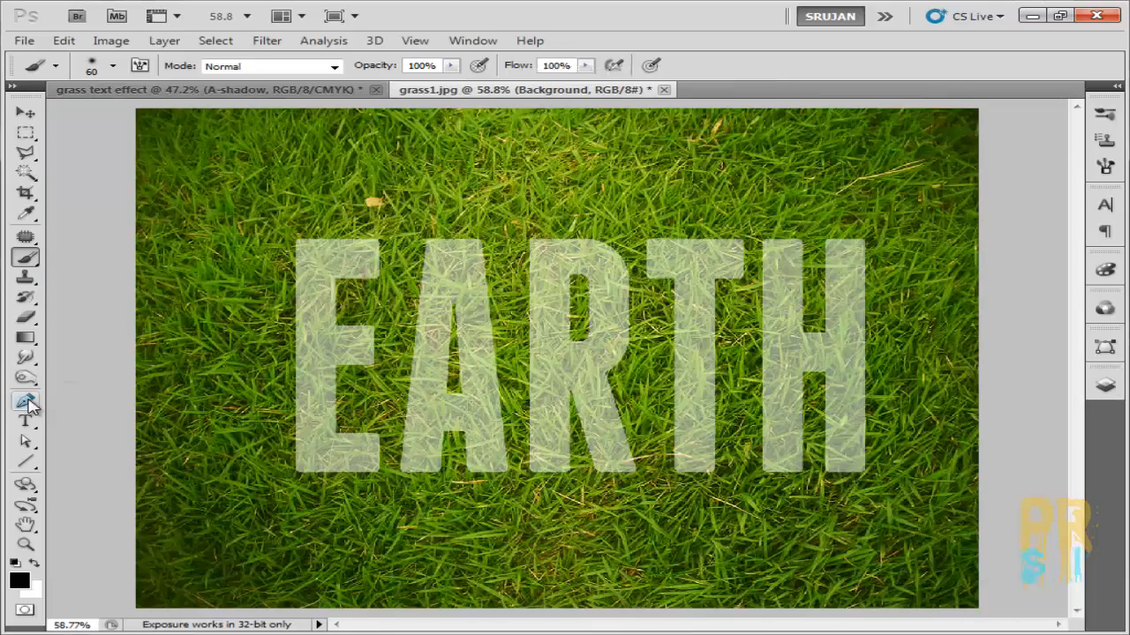
key("ctrl+plus")
key("ctrl+plus")
key("ctrl+plus")
left_click(513, 321)
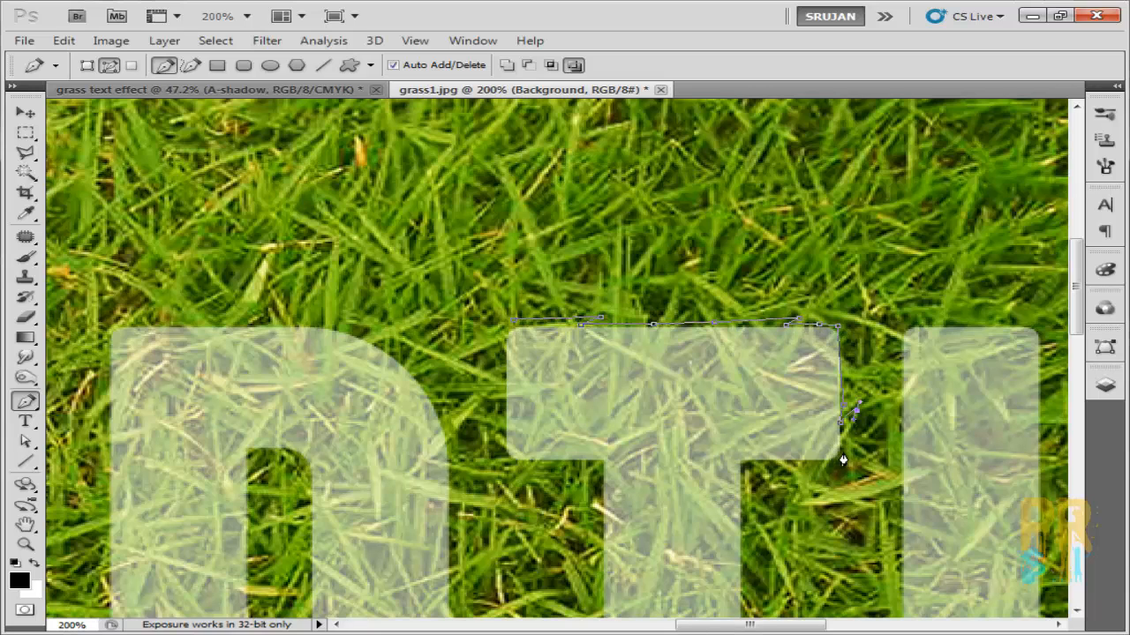
left_click(739, 461)
left_click(741, 541)
scroll(714, 563, "down", 5)
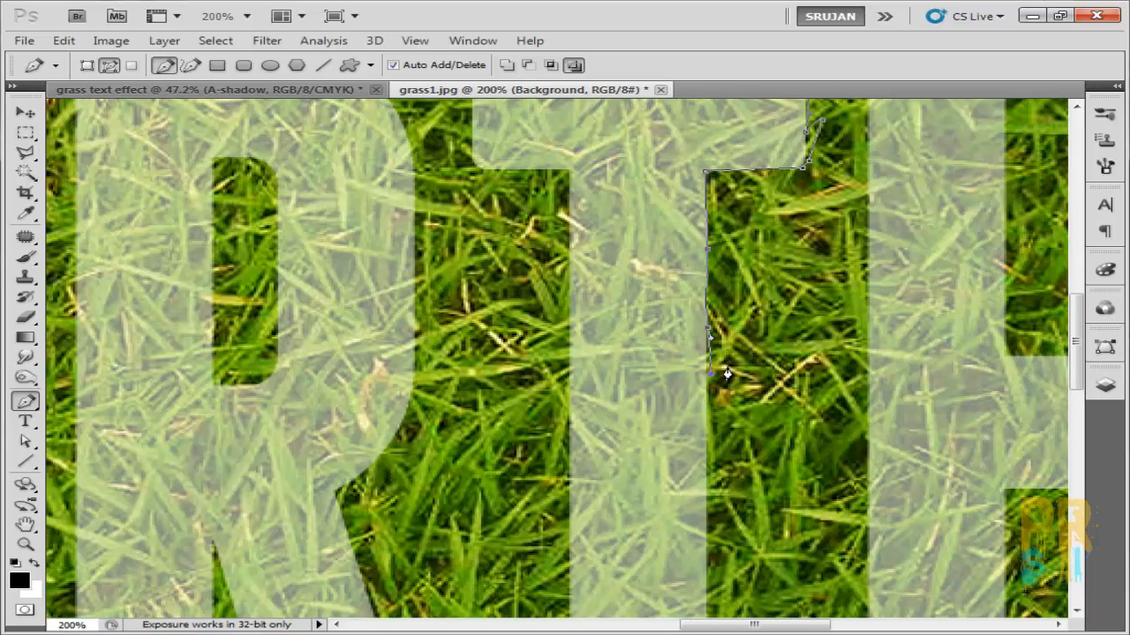
left_click(706, 459)
left_click(706, 529)
scroll(683, 340, "down", 4)
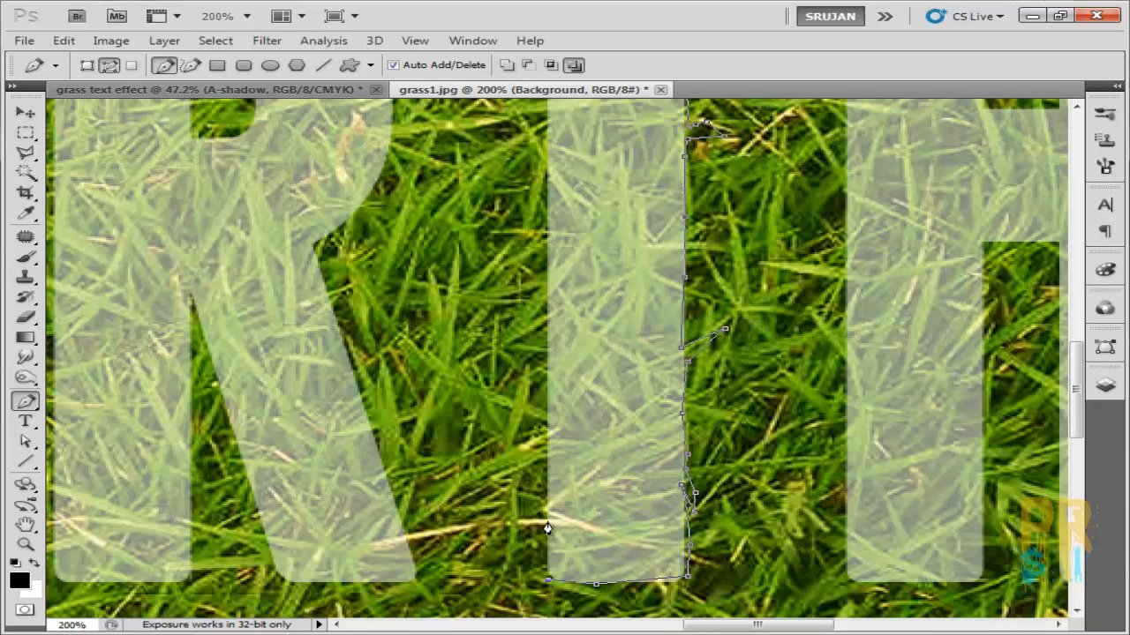
Trace the left side of the T upward around protruding grass blades and close the path at its top-left corner.
left_click(534, 406)
left_click(527, 370)
left_click(543, 412)
left_click(545, 375)
left_click(551, 327)
left_click(543, 298)
left_click(544, 258)
left_click(529, 237)
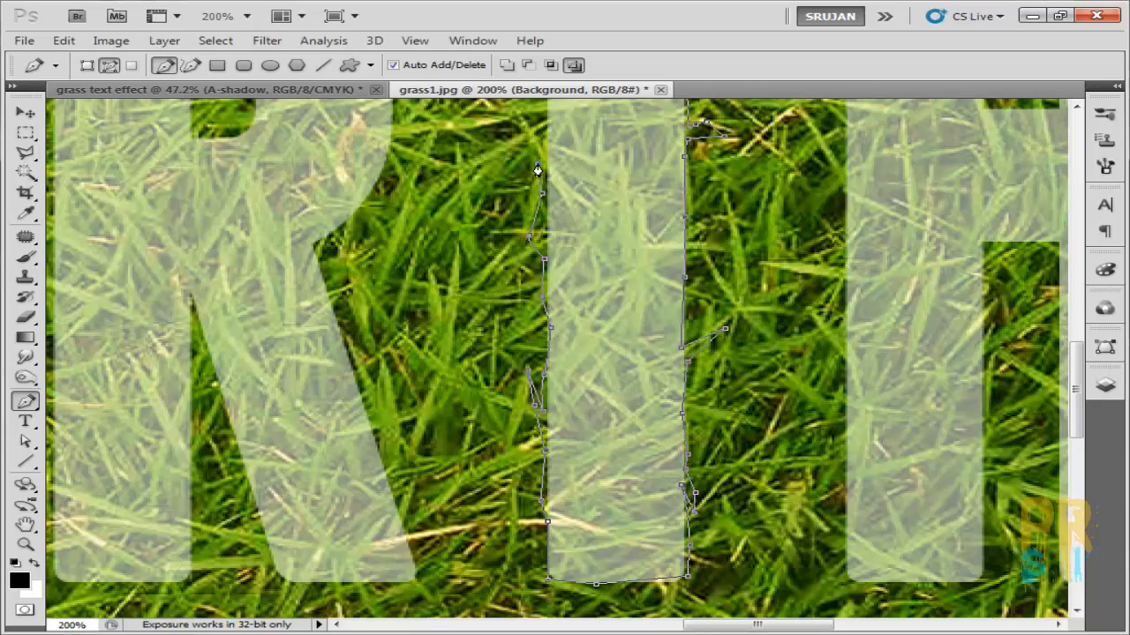
scroll(572, 333, "up", 4)
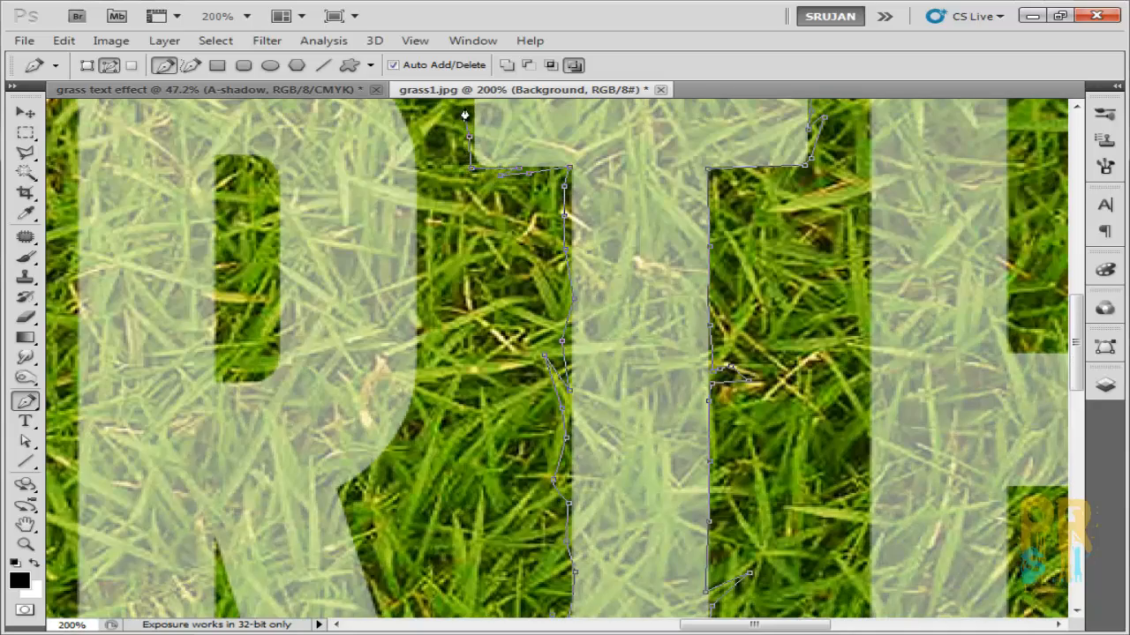
scroll(465, 115, "up", 5)
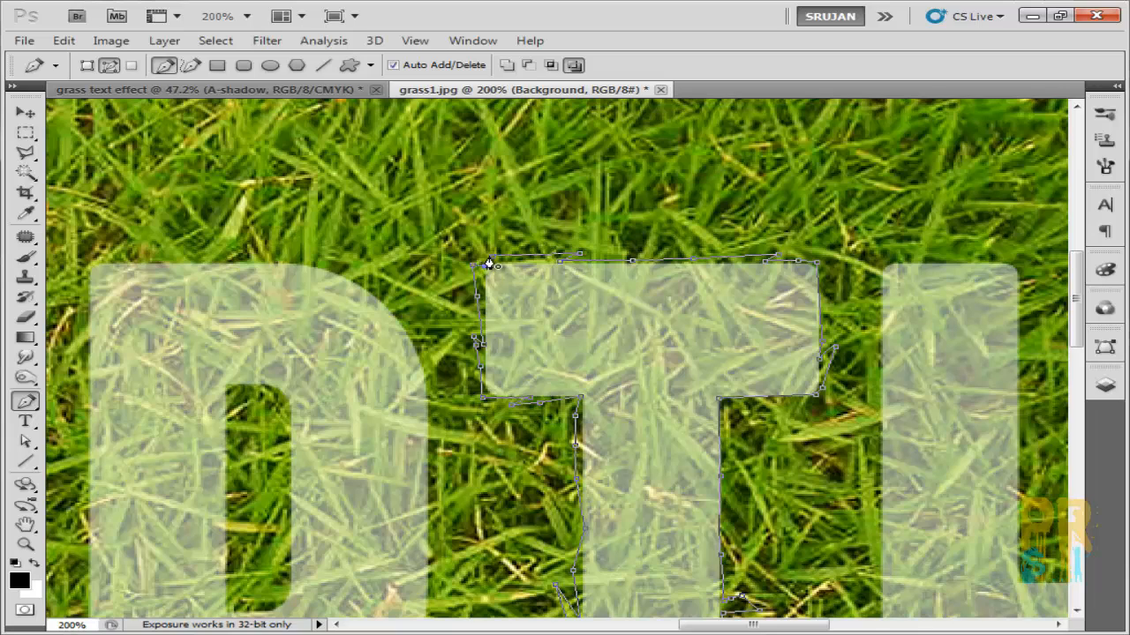
left_click(489, 263)
Load the T path as a selection and place the cut-out grass T beside the R in the grass text effect document.
left_click(1104, 346)
left_click(954, 522)
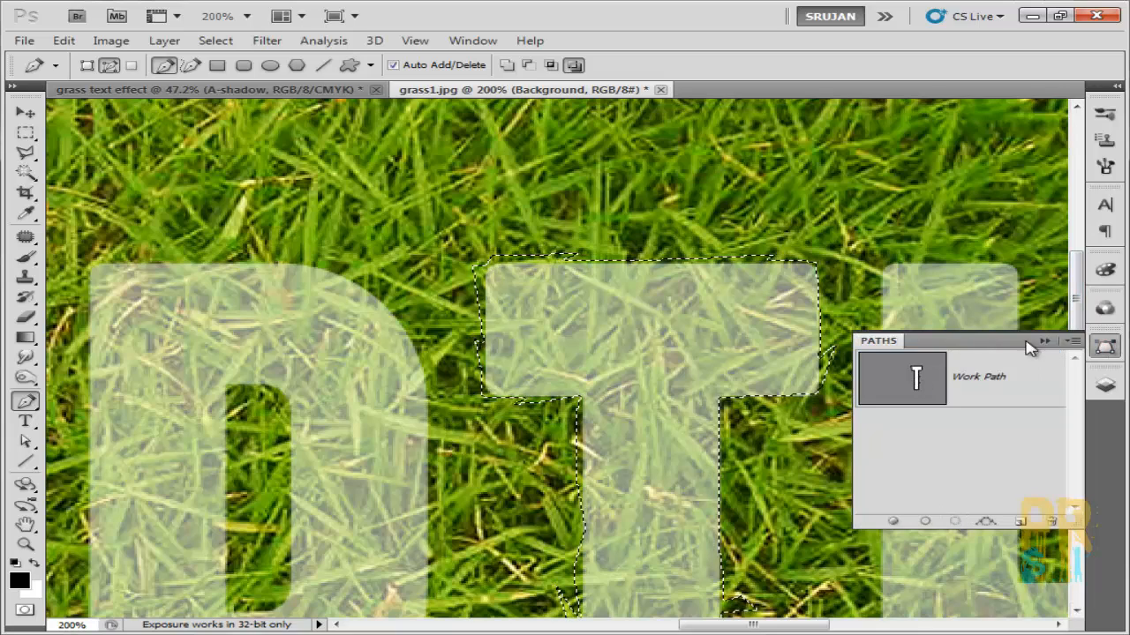
left_click(1044, 340)
left_click(1104, 384)
left_click(1045, 151)
left_click(26, 114)
mouse_move(522, 296)
left_mouse_down()
mouse_move(131, 91)
mouse_move(605, 332)
mouse_move(583, 281)
mouse_move(600, 283)
mouse_move(538, 300)
left_mouse_up()
Put the two grass T copies into one group and the two remaining T layers into a second group above the Background.
left_click(1104, 385)
left_click(990, 373, "shift")
left_click_drag(989, 373, 991, 615)
left_click(990, 366)
left_click(989, 400, "shift")
left_click_drag(989, 372, 991, 615)
Rename the two new groups as T and T shadow.
double_click(954, 335)
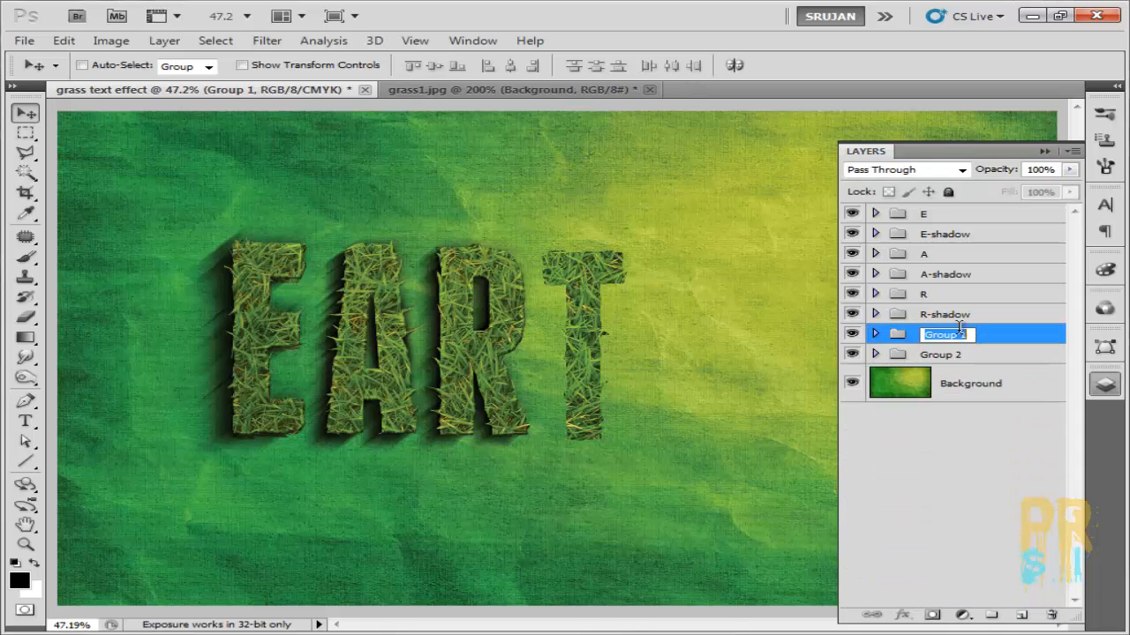
type("T")
key("Return")
double_click(928, 360)
type("t")
key("BackSpace")
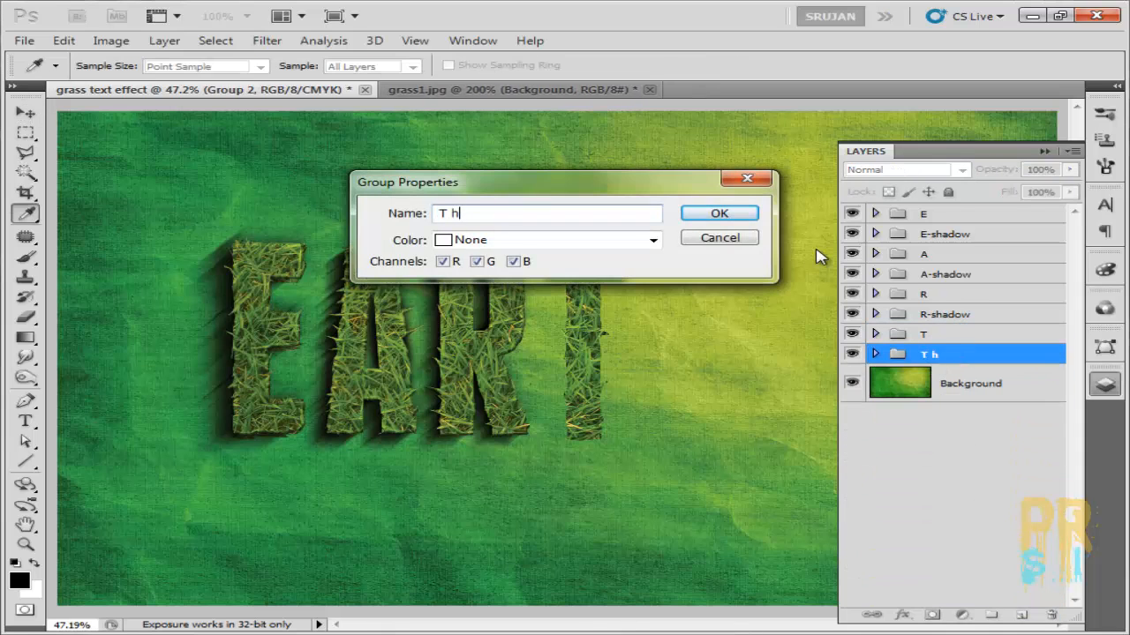
type("T shadow")
key("Return")
key("v")
Copy the layer style of E copy 2 and paste it onto Layer 3 copy 2 in the T group.
left_click(875, 333)
left_click(875, 213)
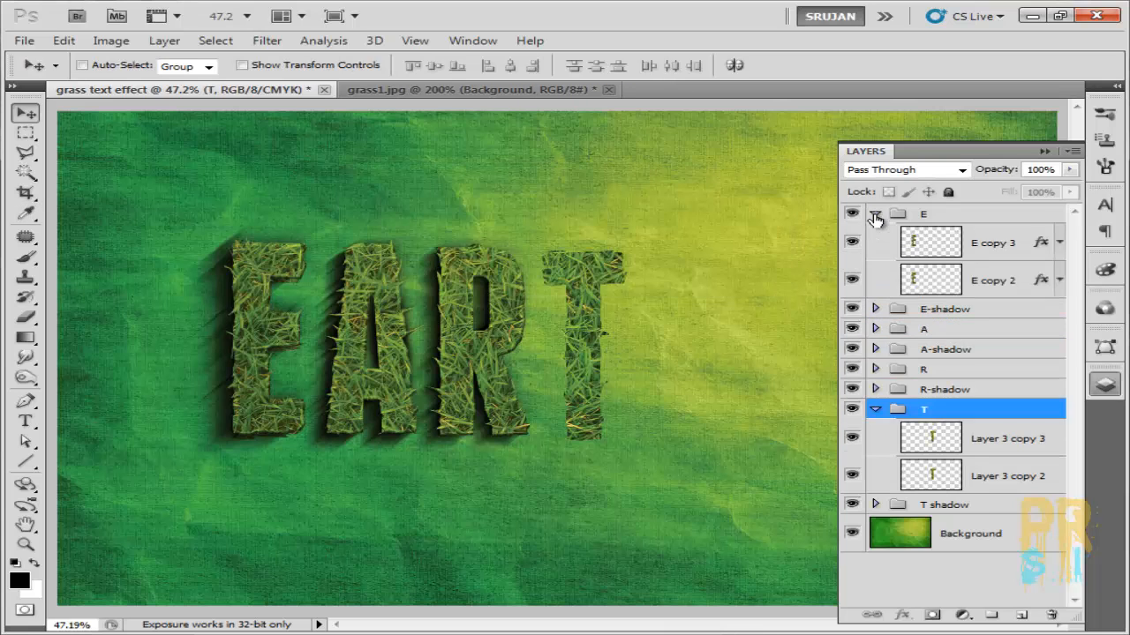
left_click(986, 279)
right_click(986, 279)
left_click(762, 524)
right_click(989, 479)
left_click(908, 388)
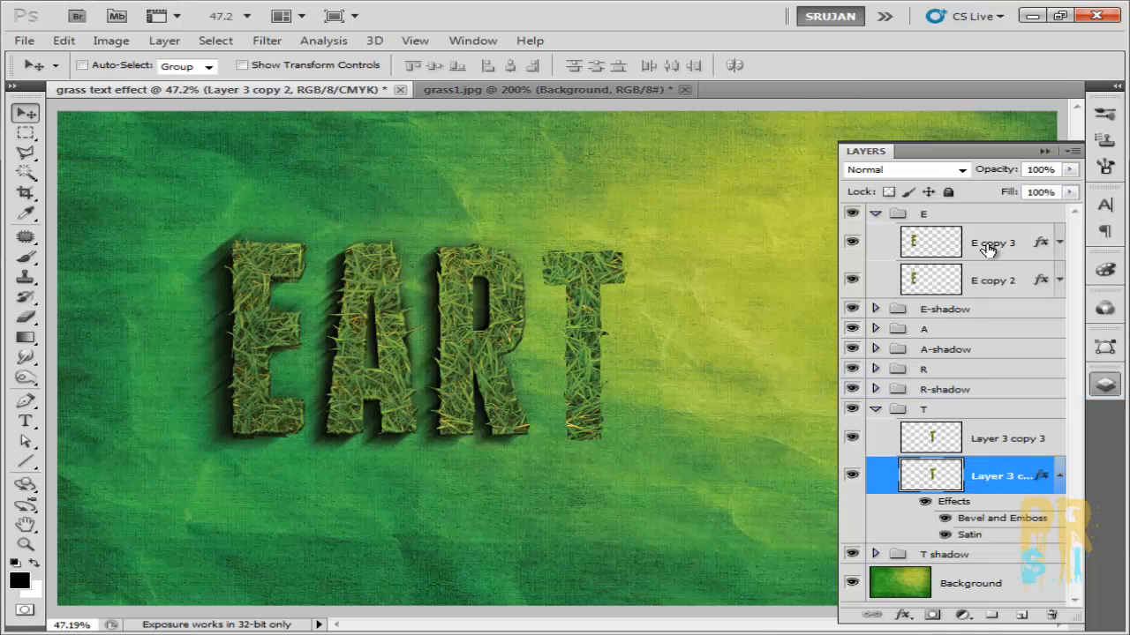
Copy the layer style of E copy 3 and paste it onto Layer 3 copy 3 in the T group.
right_click(987, 245)
left_click(761, 522)
right_click(986, 433)
left_click(894, 336)
left_click(875, 409)
Nudge the black T in the T shadow group left and down, and make three copies with the repeated transform.
left_click(935, 430)
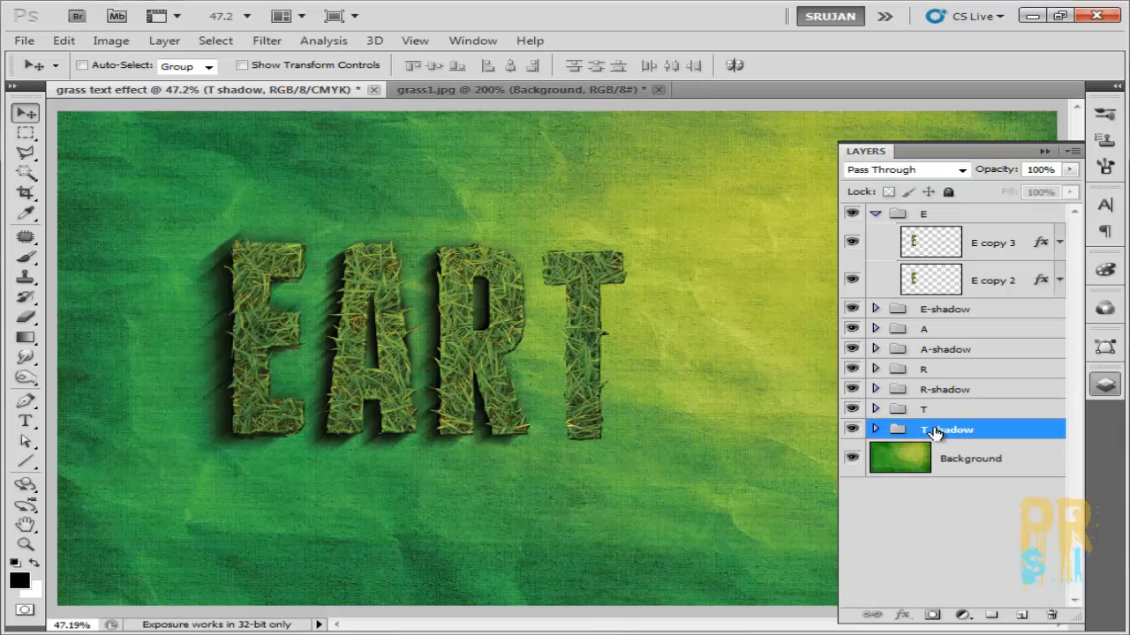
left_click(876, 430)
left_click(916, 460)
key("ctrl+t")
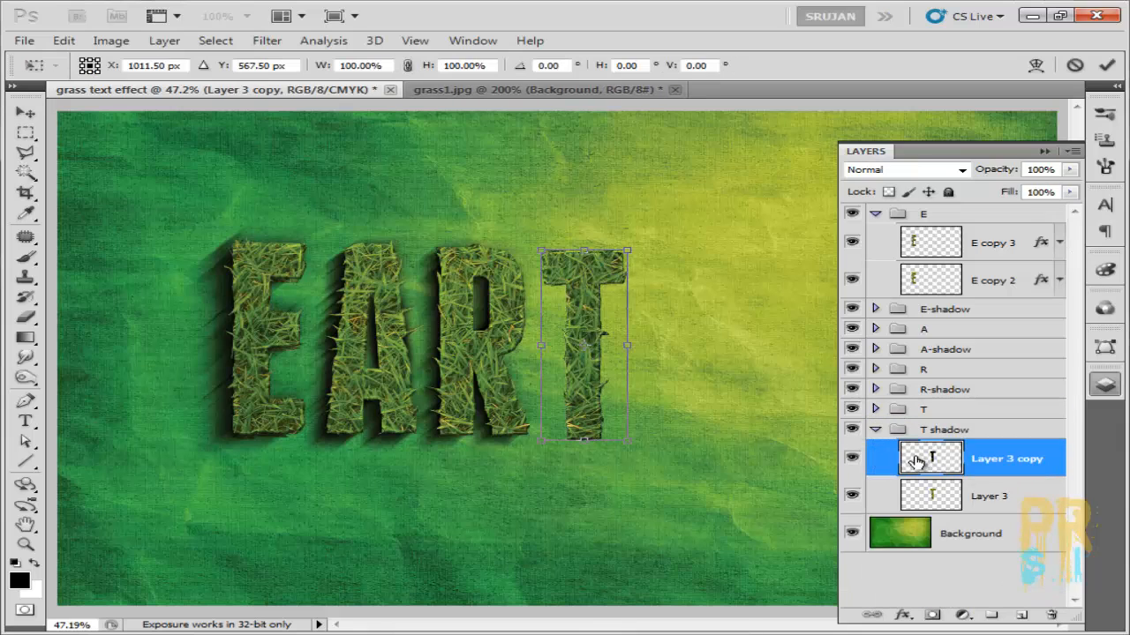
key("Return")
key("ctrl+alt+shift+t")
key("ctrl+alt+shift+t")
key("ctrl+alt+shift+t")
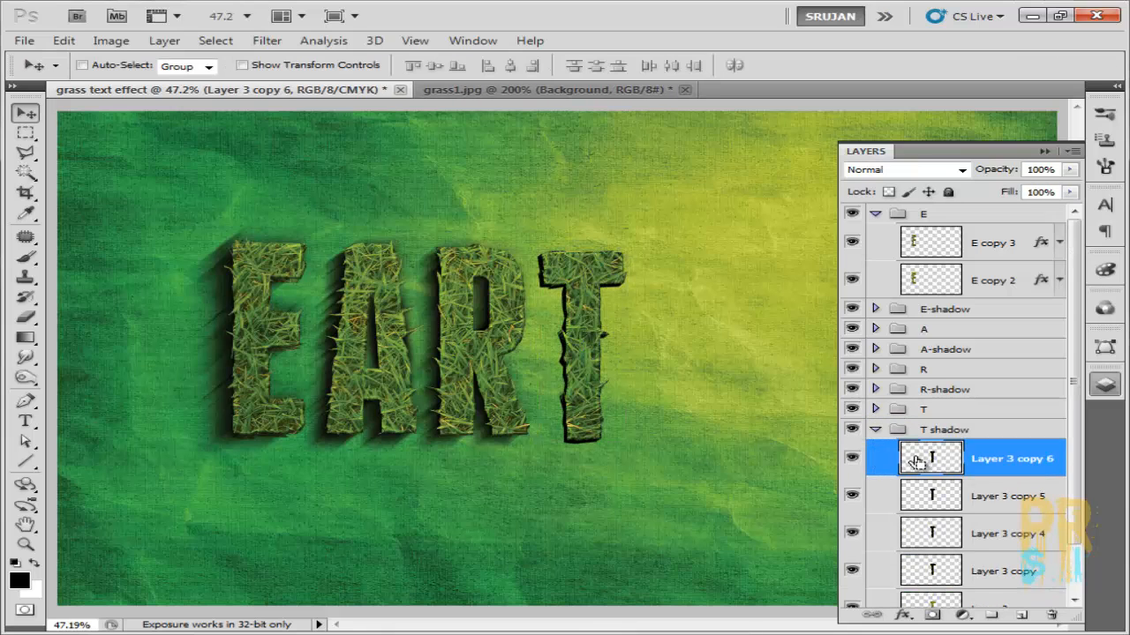
Merge the four black T layers and apply the Motion Blur filter with its last settings.
scroll(923, 461, "down", 2)
left_click(978, 513, "shift")
right_click(975, 510)
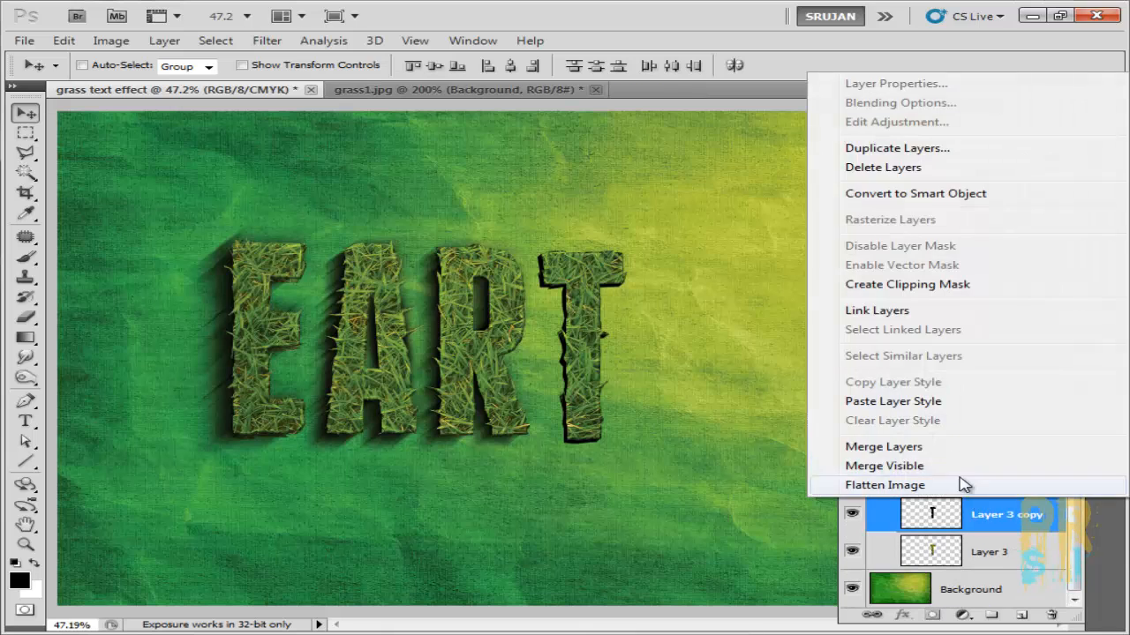
left_click(979, 446)
key("F7")
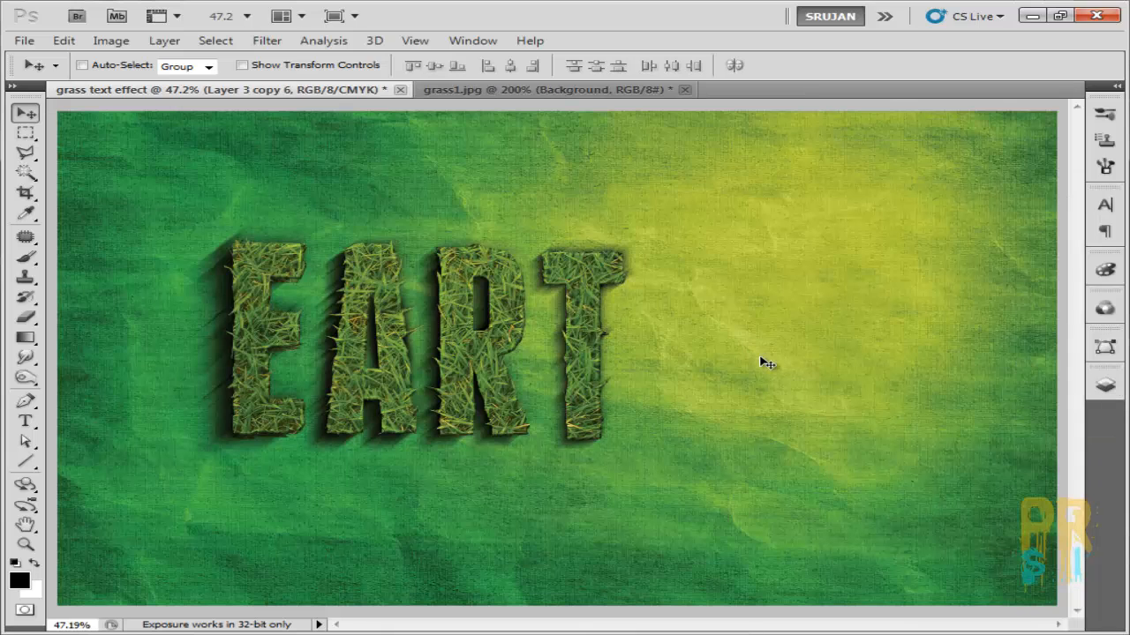
Shift the blurred T shadow left and down behind the T, and move the T and T shadow groups together slightly left.
left_click_drag(576, 329, 572, 333)
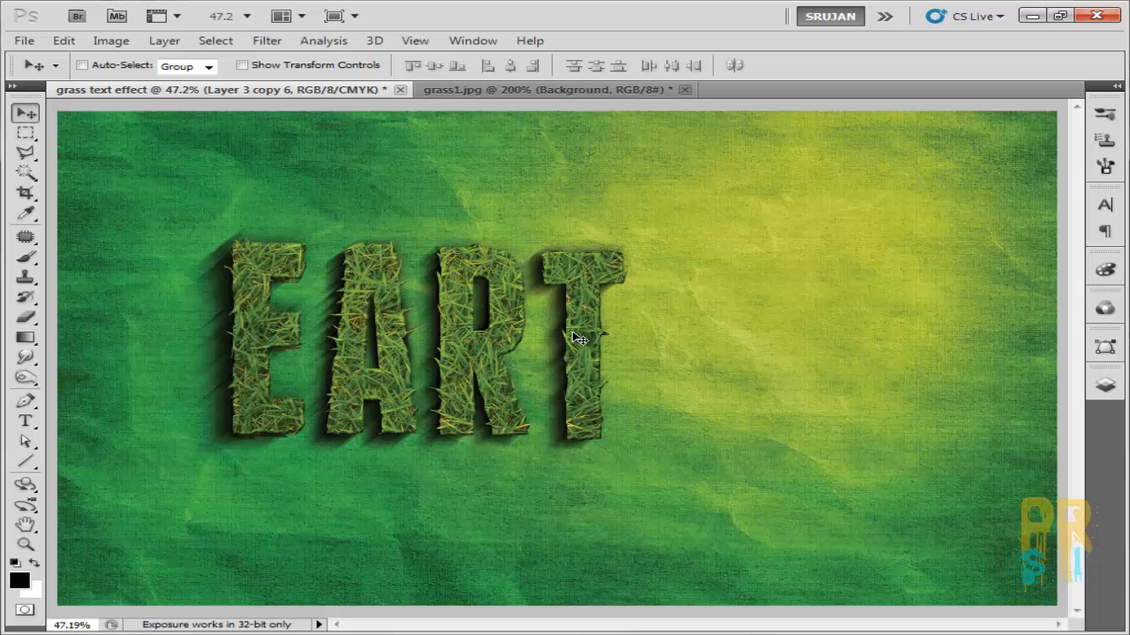
left_click(1106, 385)
left_click(916, 429)
left_click(918, 409, "shift")
left_click_drag(589, 293, 591, 294)
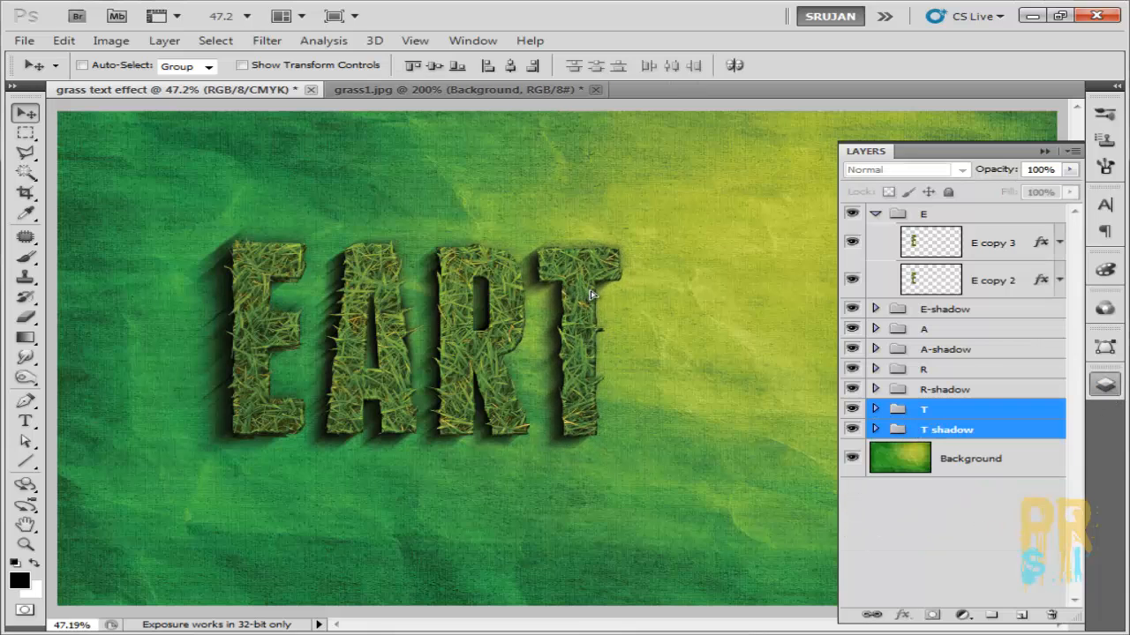
Select Layer 3 in the T shadow group, and hide Layer 3 copy 6 and the T group.
left_click(887, 430)
left_click(874, 429)
left_click(891, 458)
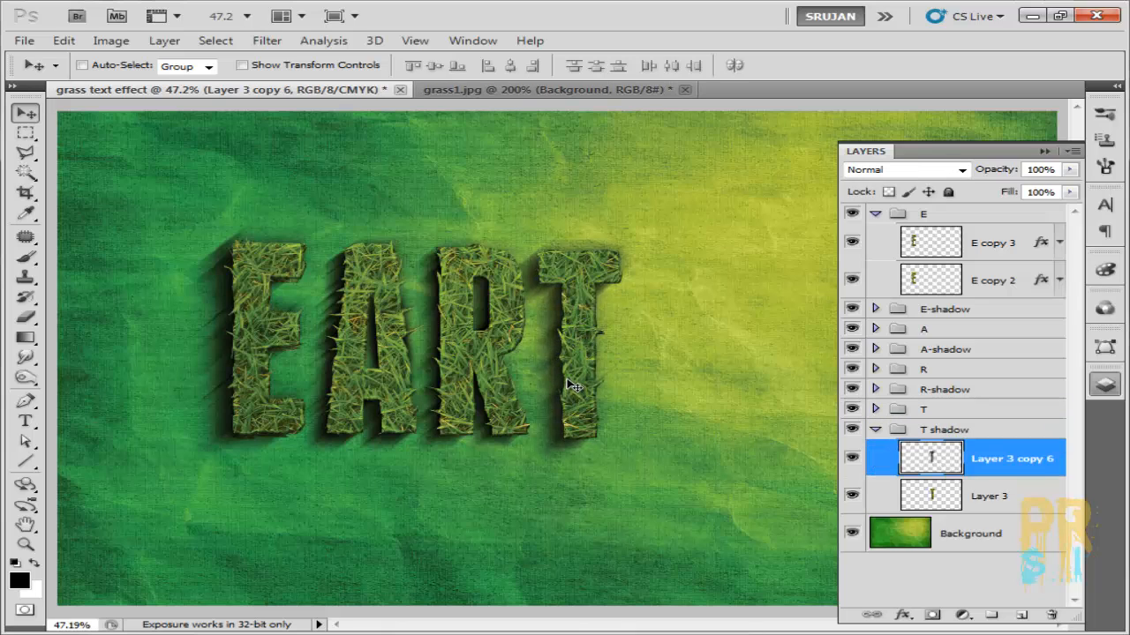
left_click(26, 318)
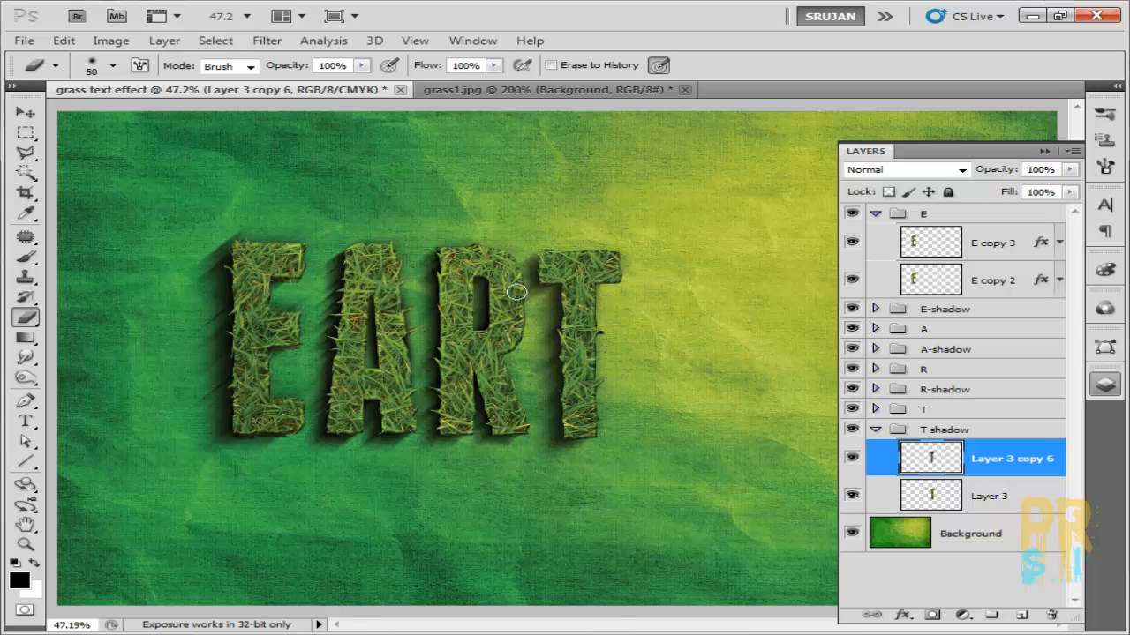
left_click(987, 499)
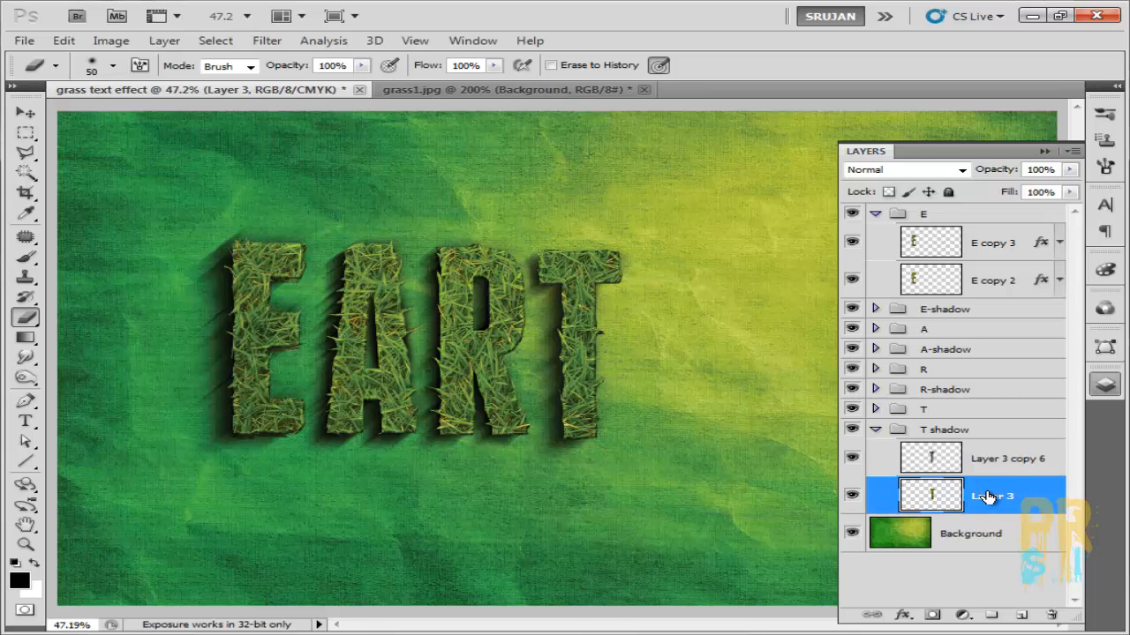
left_click(992, 458)
left_click(990, 488)
left_click_drag(851, 458, 853, 432)
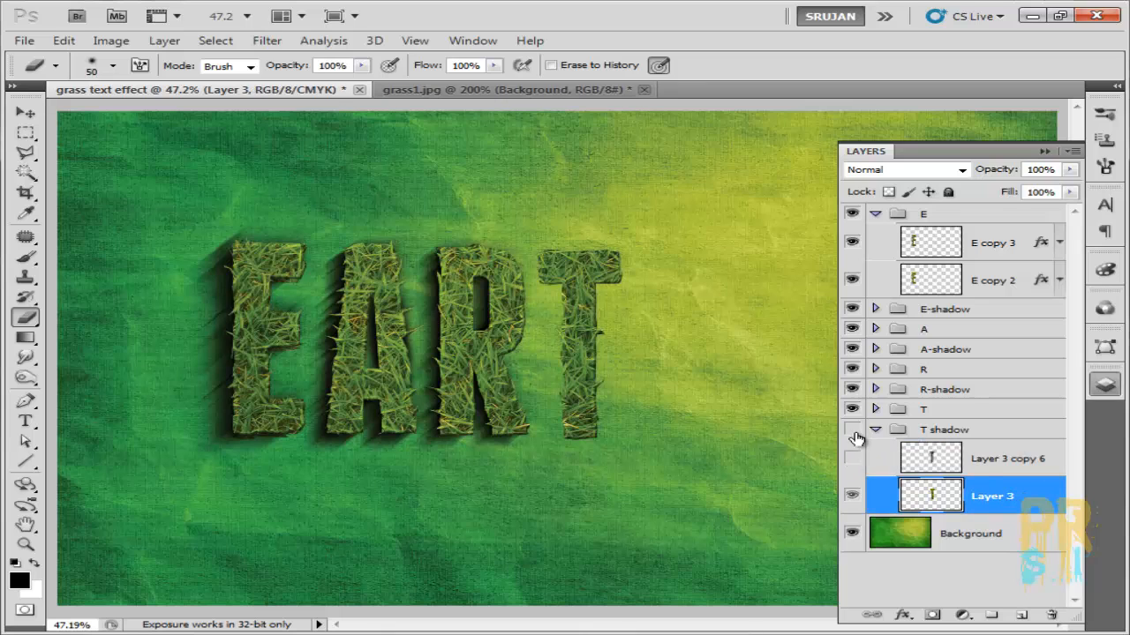
left_click(852, 410)
left_click(852, 430)
Burn Layer 3 with a 125 px brush across the T, and show Layer 3 copy 6 and the T group again.
left_click(26, 379)
mouse_move(554, 255)
left_mouse_down()
mouse_move(574, 416)
mouse_move(607, 251)
mouse_move(574, 282)
left_mouse_up()
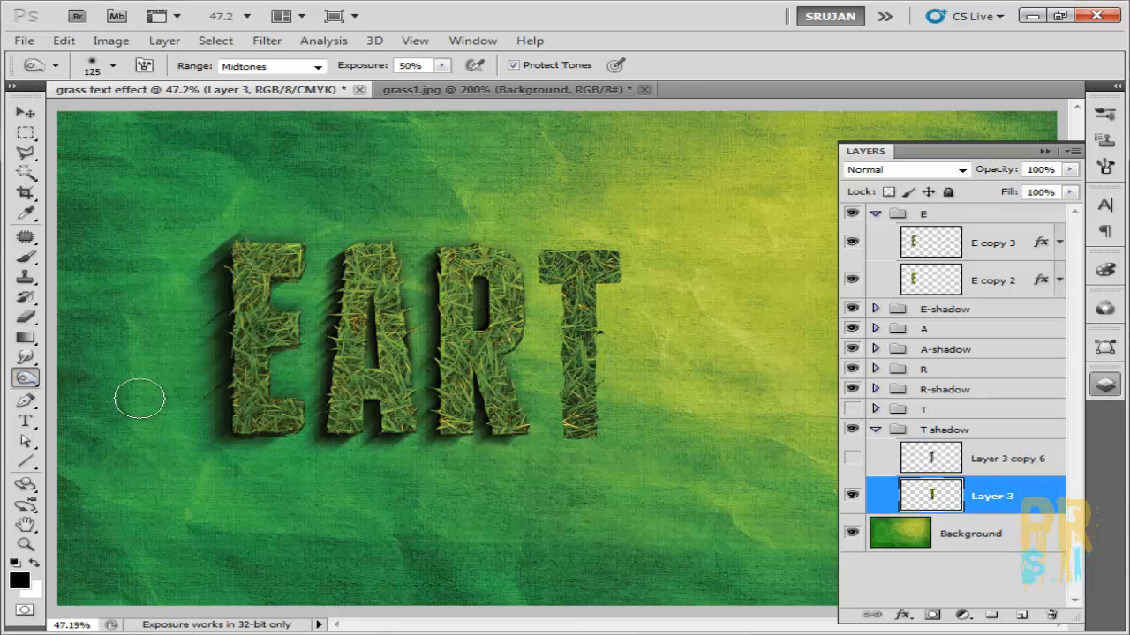
left_click(852, 458)
left_click(852, 410)
left_click(874, 431)
left_click(938, 516)
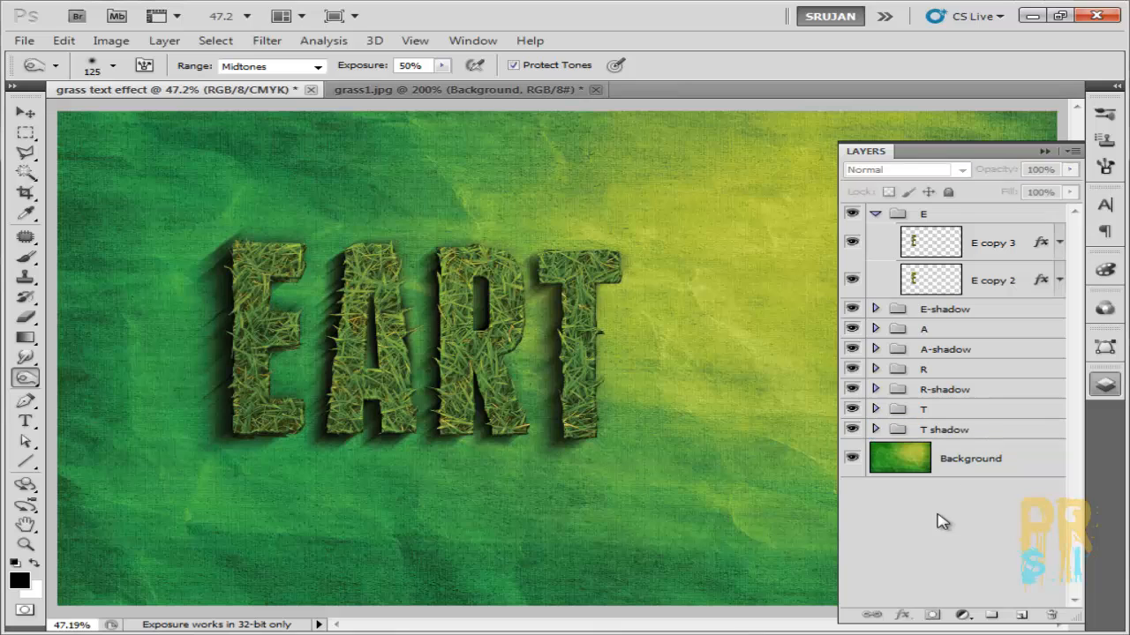
left_click(875, 214)
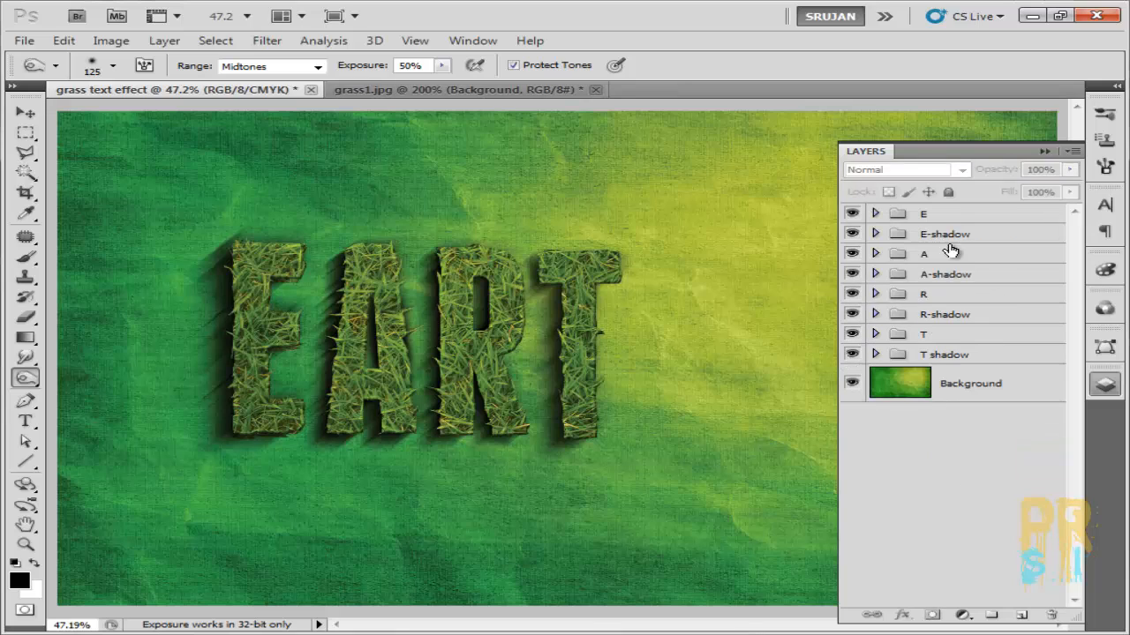
left_click(1044, 151)
Start a Pen tool path in grass1.jpg along the top edge of the H's left stem.
left_click(458, 89)
key("ctrl+0")
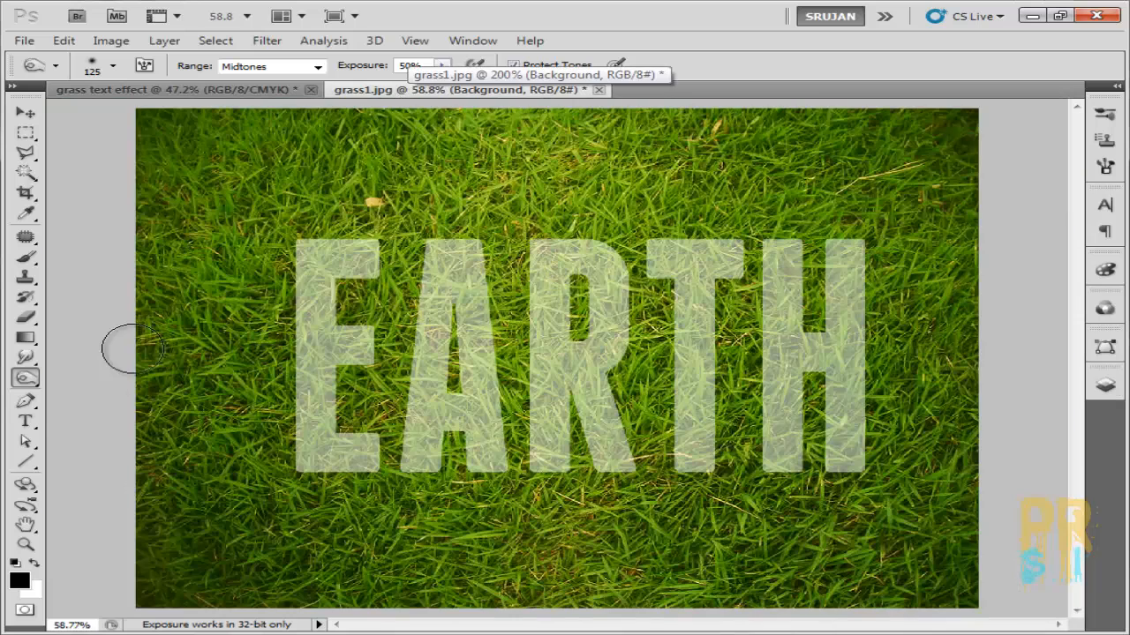
key("p")
key("ctrl+plus")
key("ctrl+plus")
key("ctrl+plus")
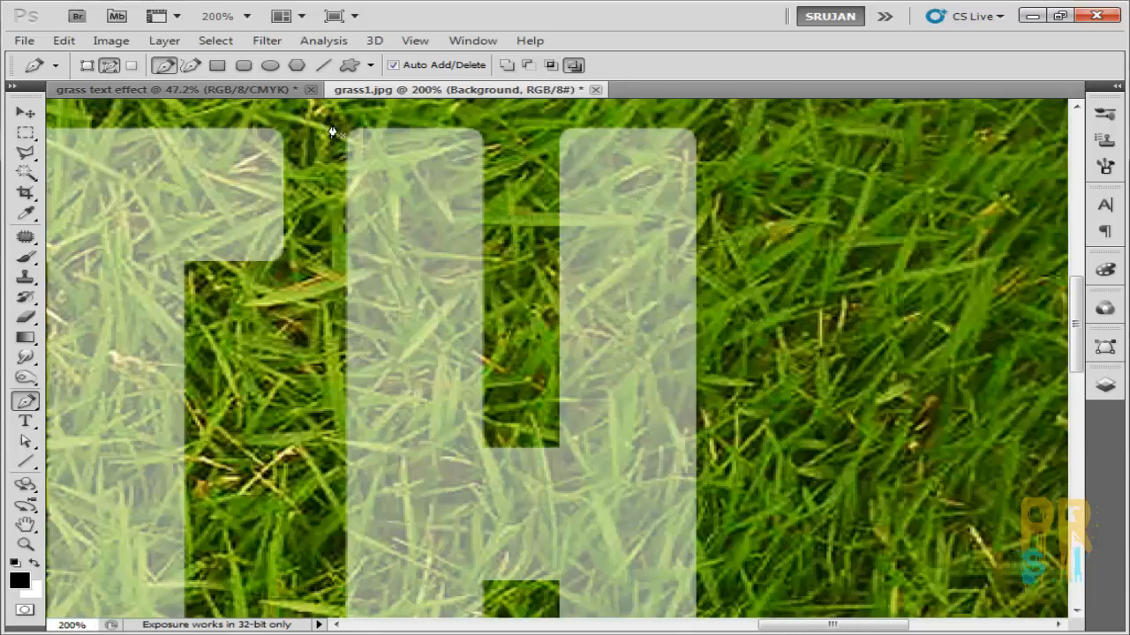
left_click(477, 124)
left_click(331, 124)
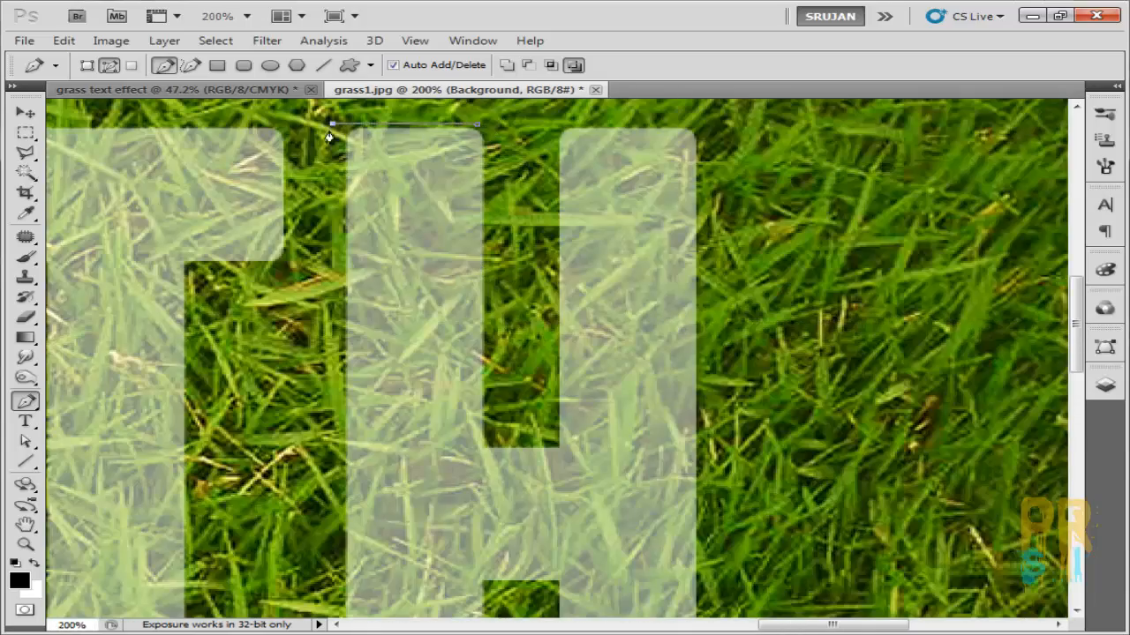
Trace the path down the upper part of the H's left edge, following the protruding grass blades.
left_click(319, 293)
left_click(346, 283)
left_click(341, 323)
left_click(332, 384)
left_click(338, 433)
left_click(346, 453)
left_click(338, 496)
left_click(351, 498)
left_click(347, 551)
left_click_drag(385, 556, 457, 321)
left_click(414, 379)
left_click(388, 420)
left_click(398, 426)
left_click(418, 390)
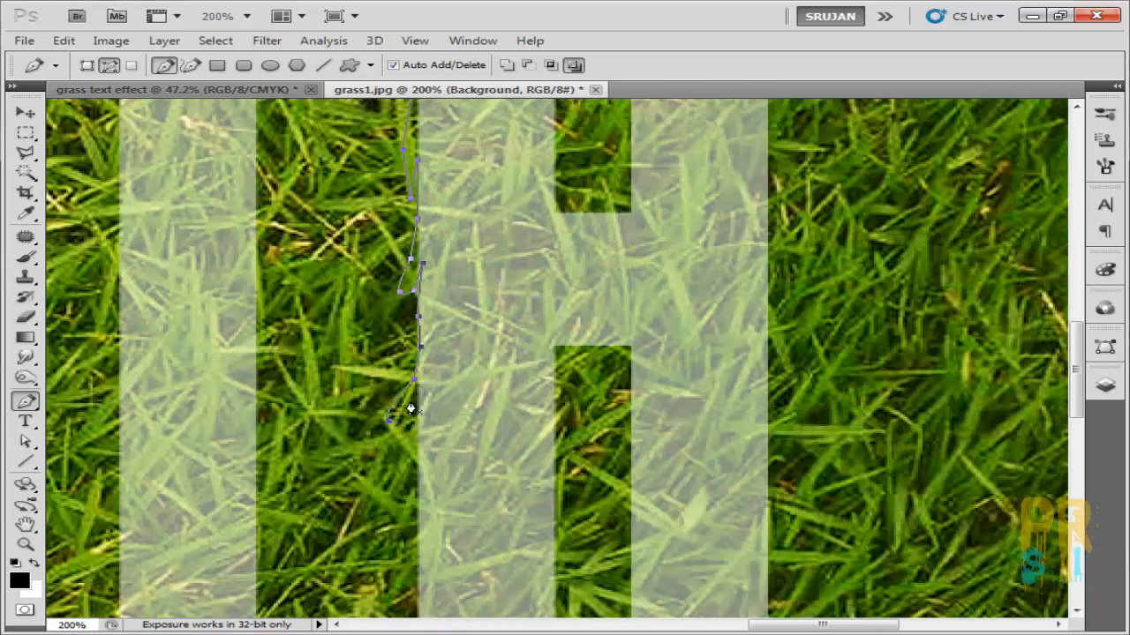
Continue the path down the lower left edge of the H, around its left foot and up into the lower gap.
left_click(414, 381, "alt")
left_click_drag(419, 518, 450, 347)
left_click(447, 284)
left_click(448, 310)
left_click(425, 366)
left_click(450, 336)
left_click(445, 377)
left_click(422, 423)
left_click(452, 399)
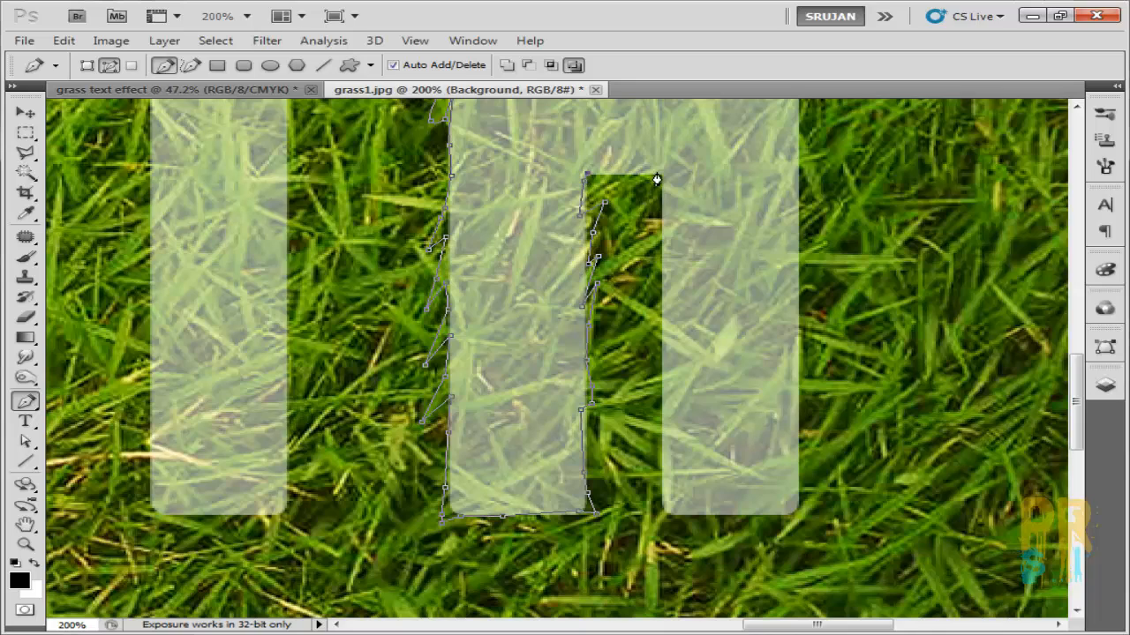
Trace the path down the right side of the H's lower gap and across the base of its right stem.
left_click(654, 321)
left_click(660, 364)
left_click(664, 399)
left_click(657, 427)
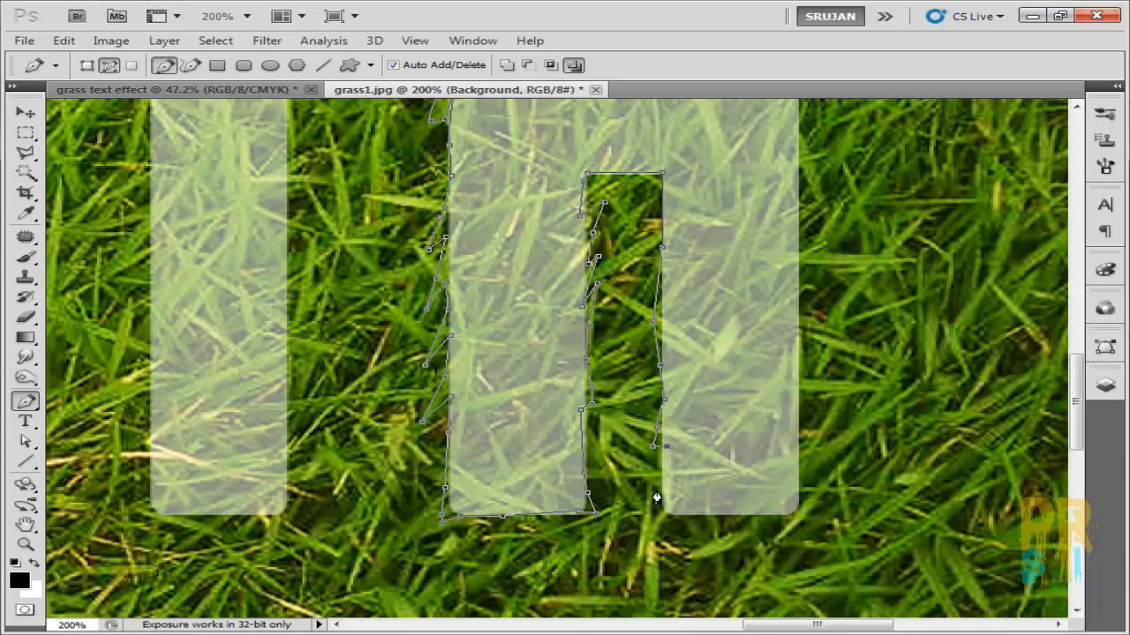
left_click(799, 515)
Trace the path up the lower part of the H's outer right edge, including the protruding grass blades.
left_click(802, 488)
left_click(799, 396)
left_click(804, 345)
left_click(802, 268)
left_click(828, 245)
left_click(800, 249)
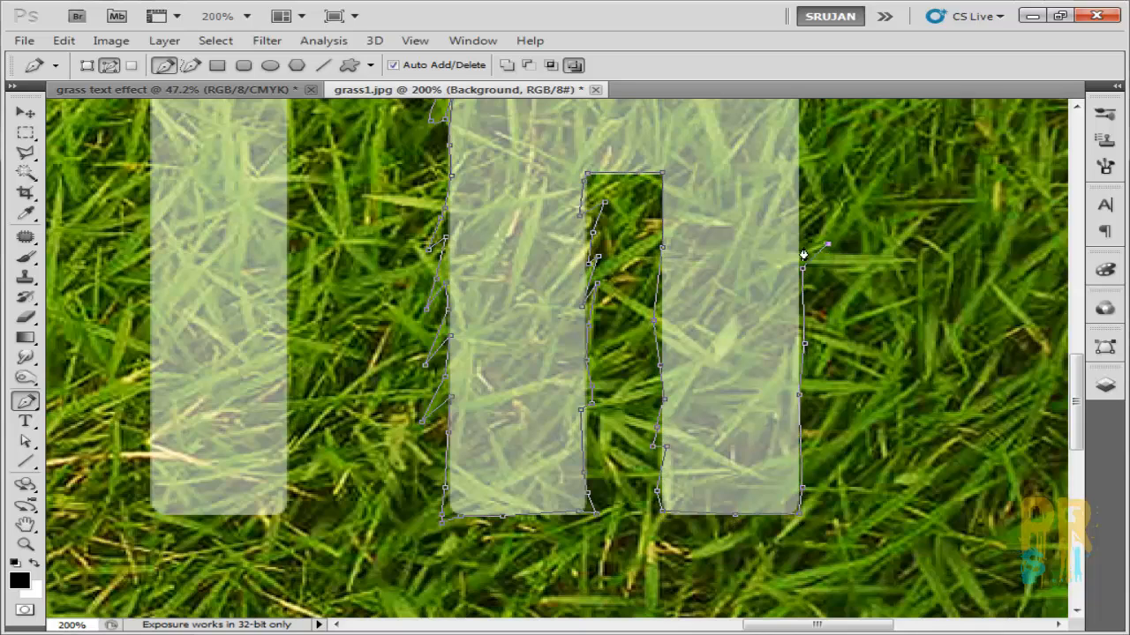
left_click(802, 197)
left_click_drag(797, 151, 780, 367)
left_click(797, 305)
left_click(783, 332)
left_click(784, 250)
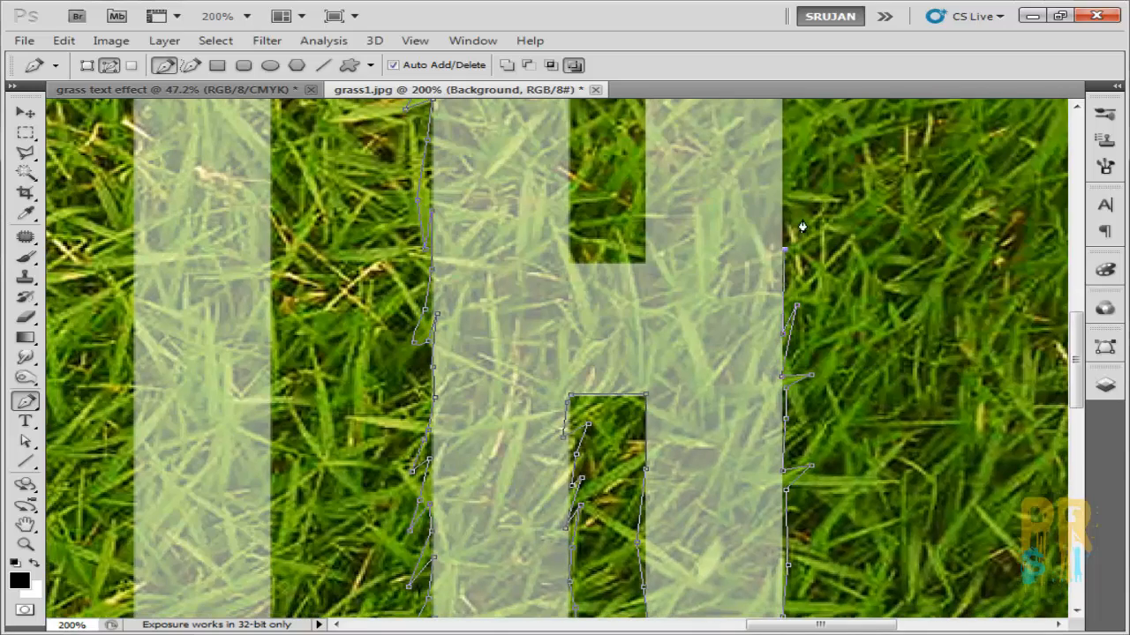
Continue the path up the upper part of the H's outer right edge, including the protruding grass blades.
left_click(786, 133)
left_click_drag(788, 126, 756, 384)
left_click(752, 347)
left_click(774, 291)
left_click(748, 322)
left_click(750, 270)
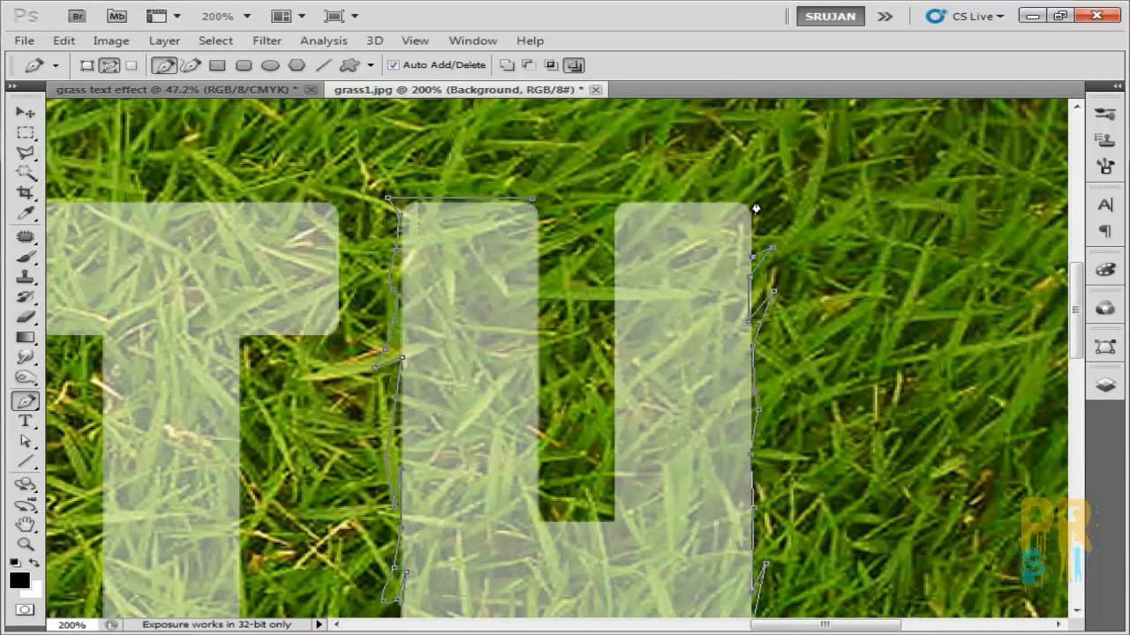
Finish the H path over the right stem's top, down and across the upper gap, and up the gap's left side.
left_click(608, 203)
left_click(607, 308)
left_click(613, 391)
left_click(615, 439)
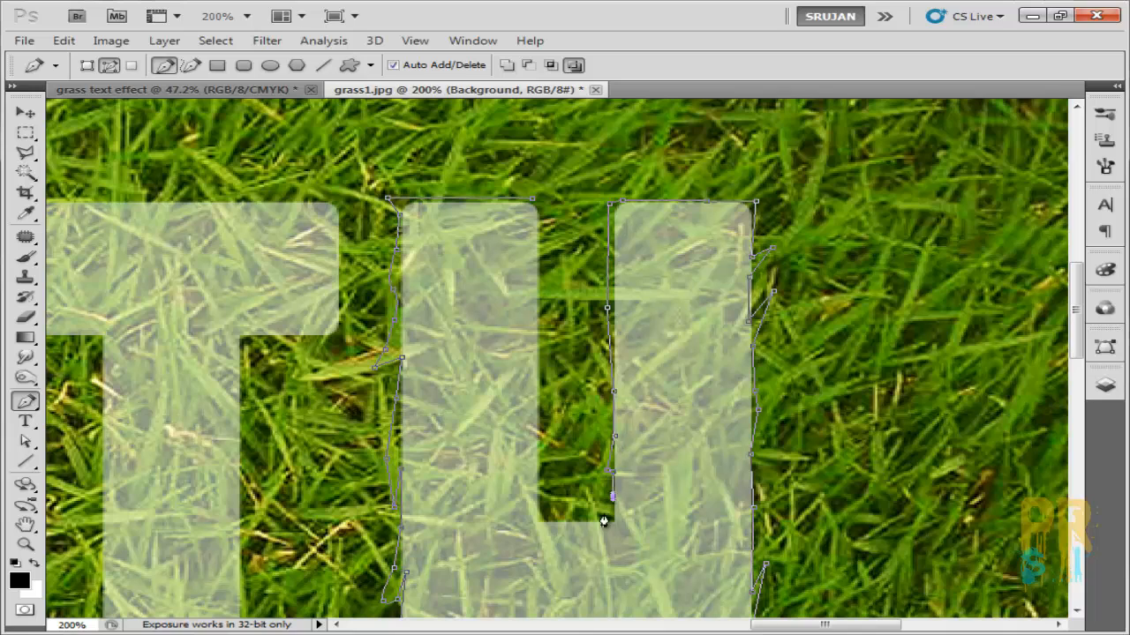
key("ctrl+z")
left_click(543, 378)
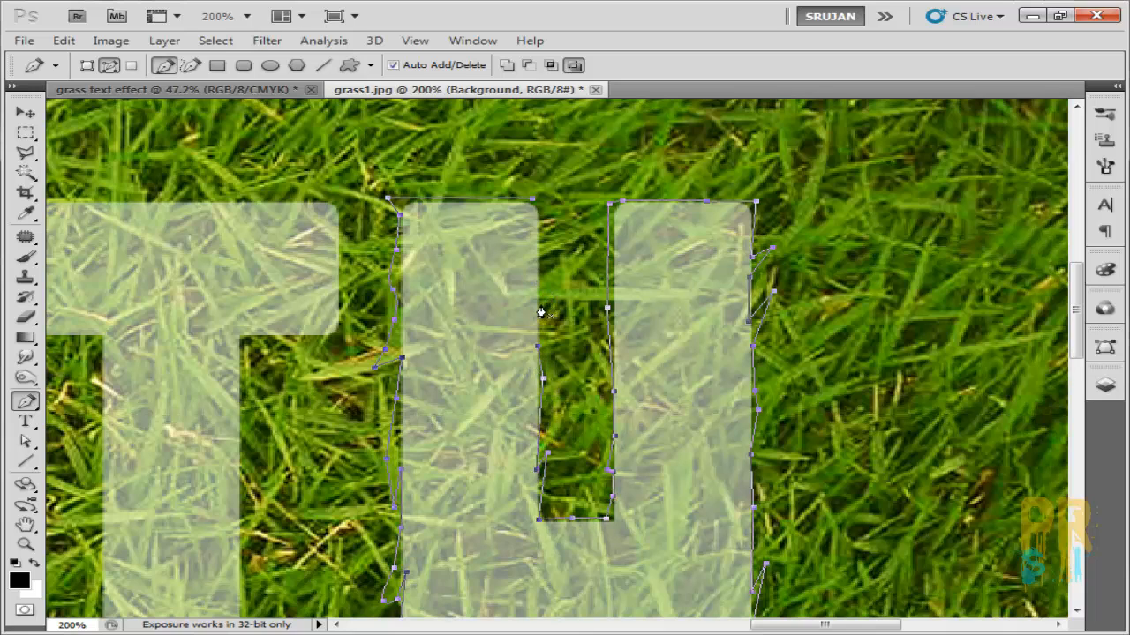
left_click(538, 347)
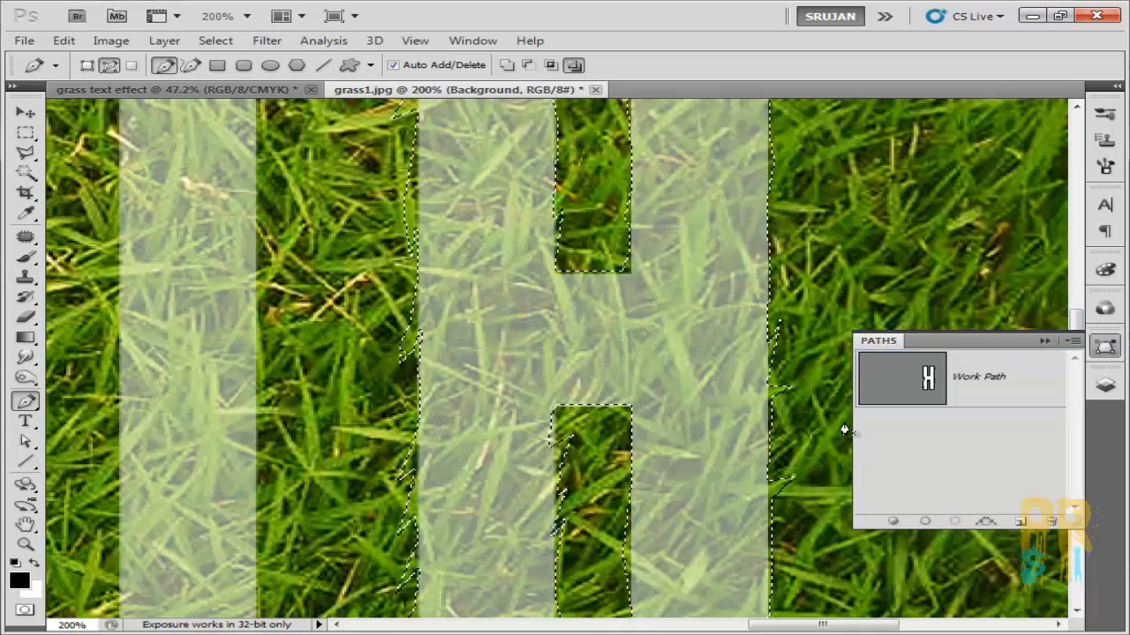
Move the selected grass H into the grass text effect document and position it just after the T.
left_click(28, 115)
left_click_drag(486, 334, 665, 344)
left_click_drag(658, 389, 655, 390)
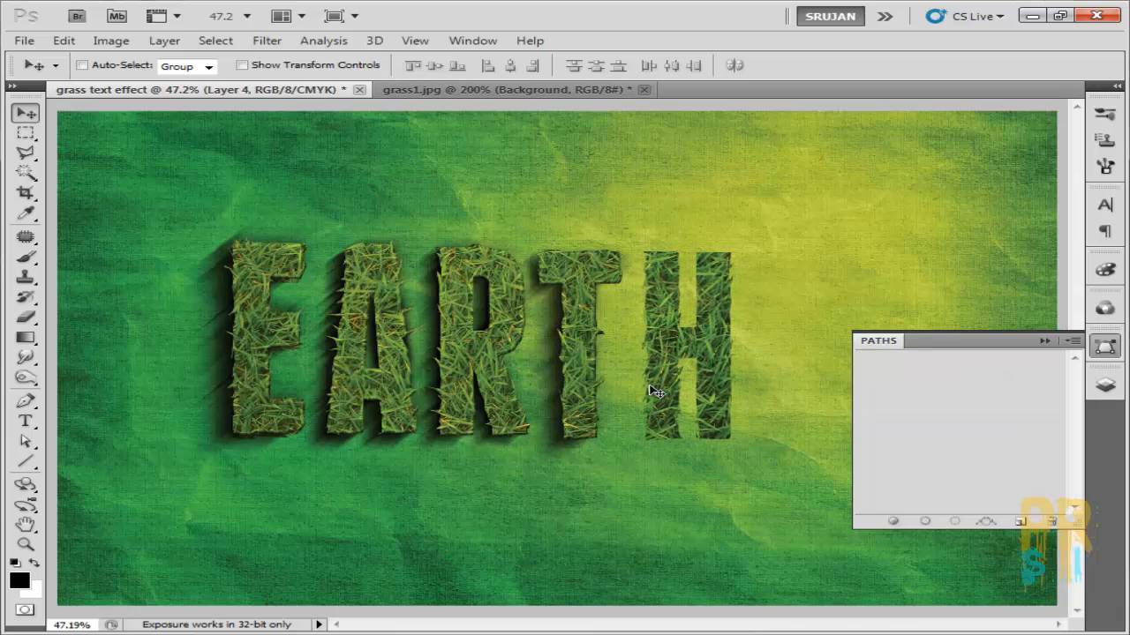
Duplicate the H layer three times.
left_click(1105, 385)
key("ctrl+j")
key("ctrl+j")
key("ctrl+j")
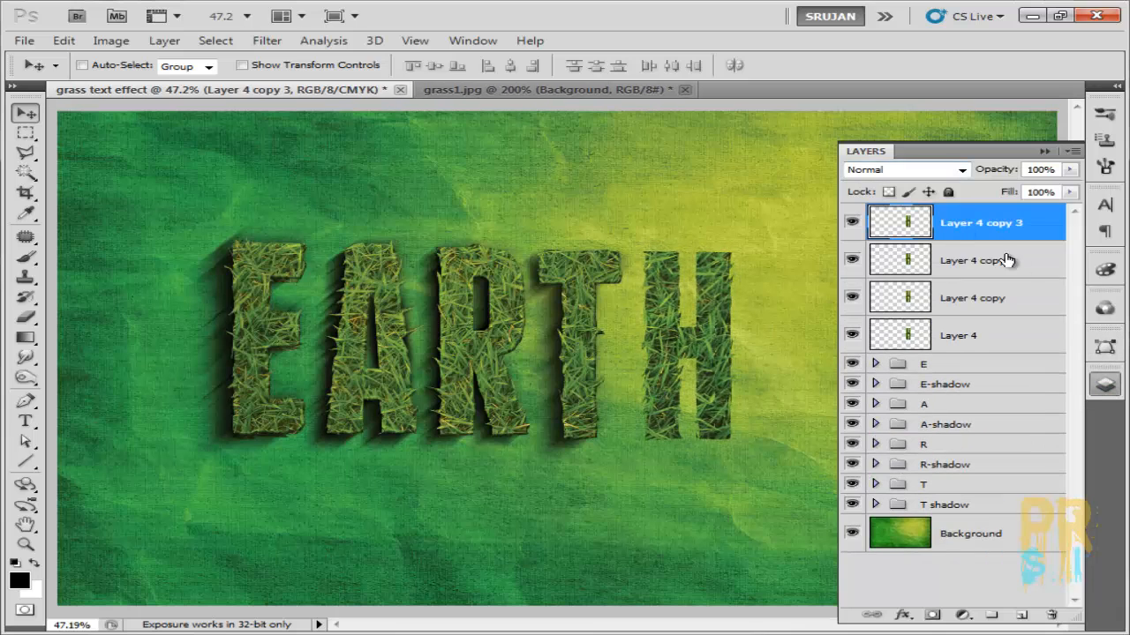
Group the upper two H layers together and the lower two H layers in a second group.
left_click(1009, 259, "shift")
left_click_drag(996, 231, 993, 616)
left_click(979, 280)
left_click(977, 252, "shift")
left_click_drag(978, 254, 1000, 616)
Rename the upper group H and the lower group H-shadow.
double_click(938, 214)
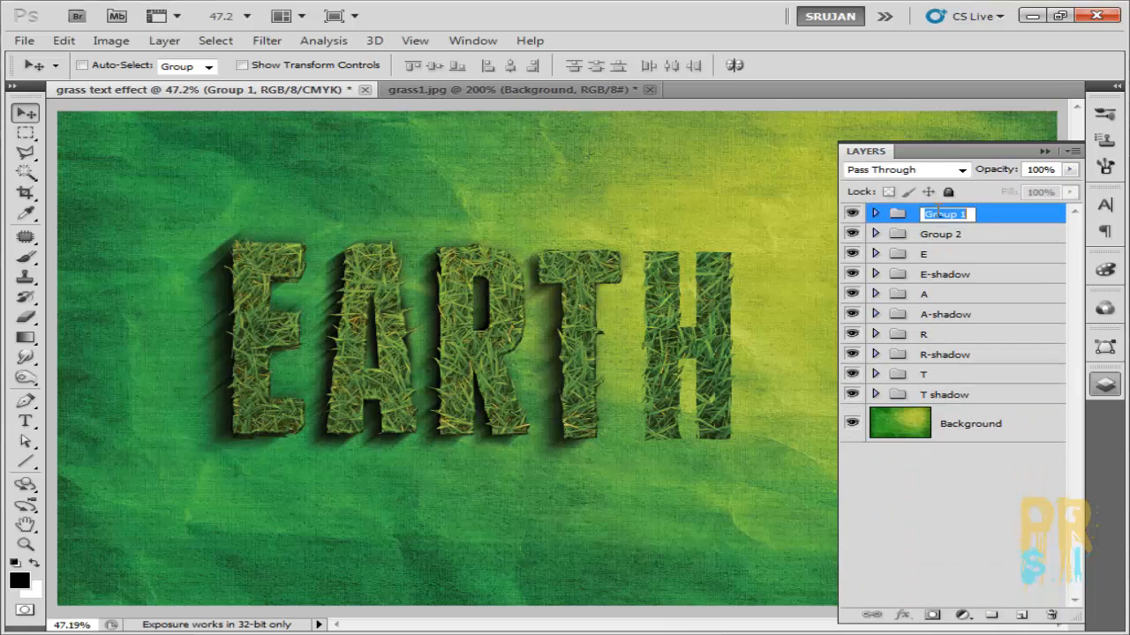
type("H")
double_click(936, 234)
type("H-shadow")
Move the H and H-shadow groups below the T shadow group, just above the Background.
left_click(926, 216, "shift")
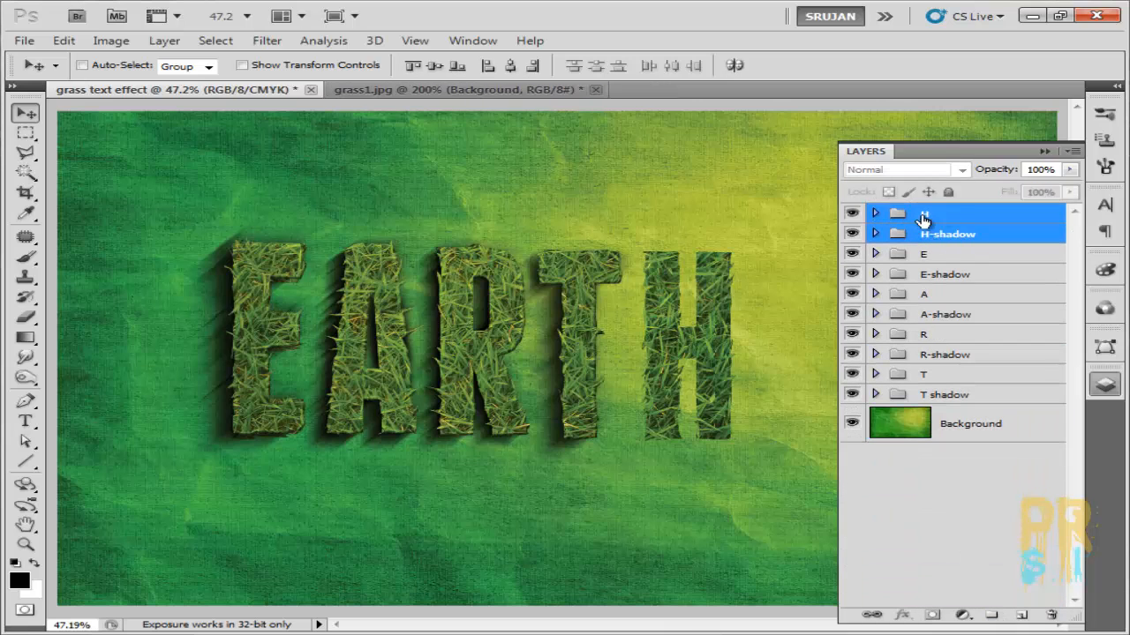
left_click_drag(925, 220, 928, 396)
left_click(918, 374)
Copy the layer style of E copy 2 and paste it onto Layer 4 copy 2 in the H group.
left_click(874, 375)
left_click(876, 214)
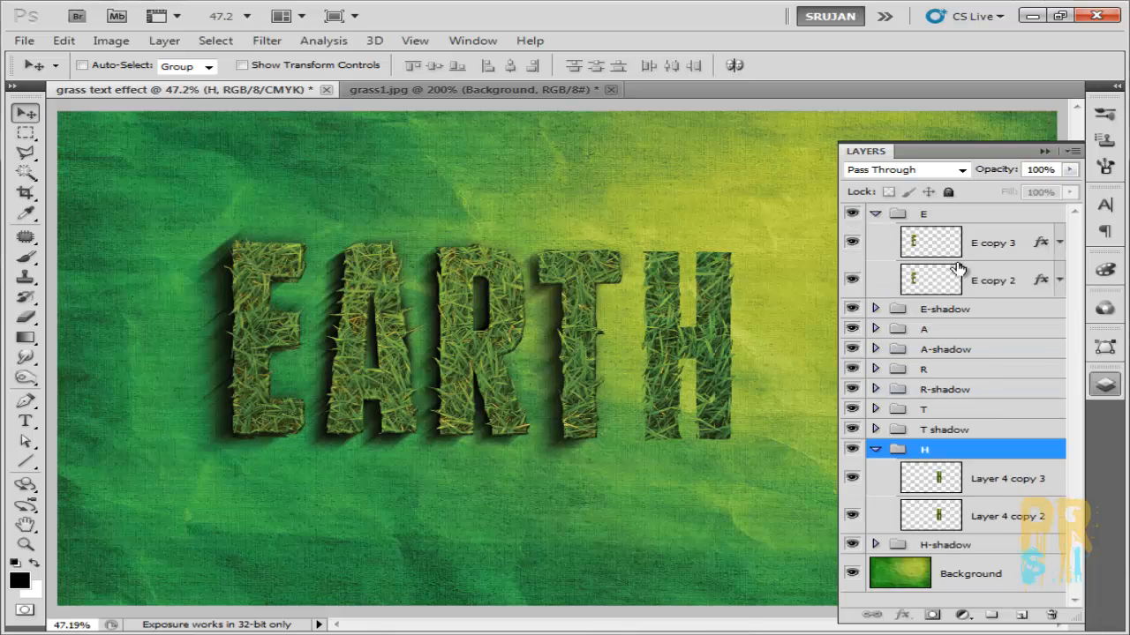
right_click(991, 279)
left_click(782, 521)
right_click(990, 513)
left_click(906, 413)
Try transferring the layer style of E copy 3 to Layer 4 copy 3, and undo the paste.
right_click(992, 243)
left_click(782, 521)
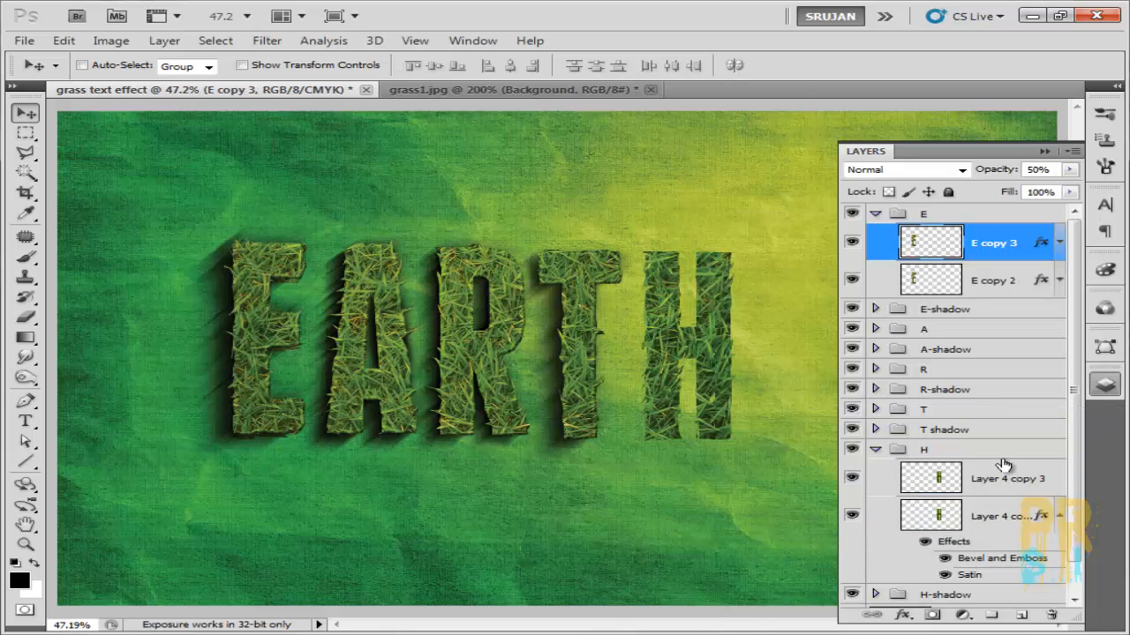
right_click(995, 477)
left_click(948, 384)
left_click_drag(1079, 497, 1079, 519)
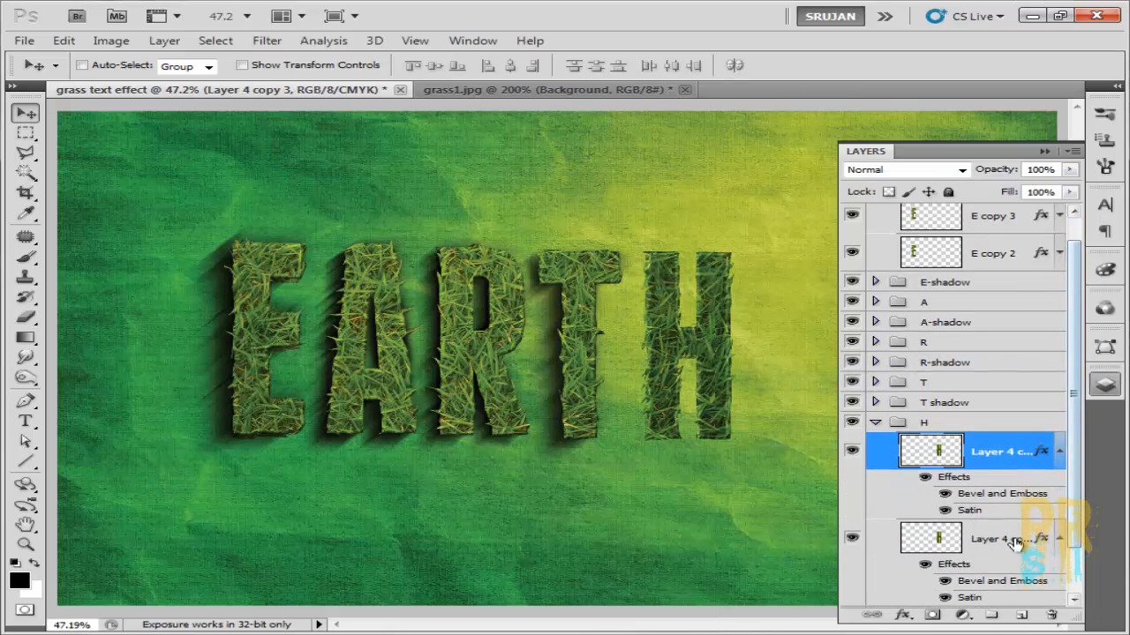
key("ctrl+z")
Copy the layer style of E copy 3 onto Layer 4 copy 3 and collapse the H and E groups.
left_click(990, 228)
right_click(990, 227)
left_click(782, 523)
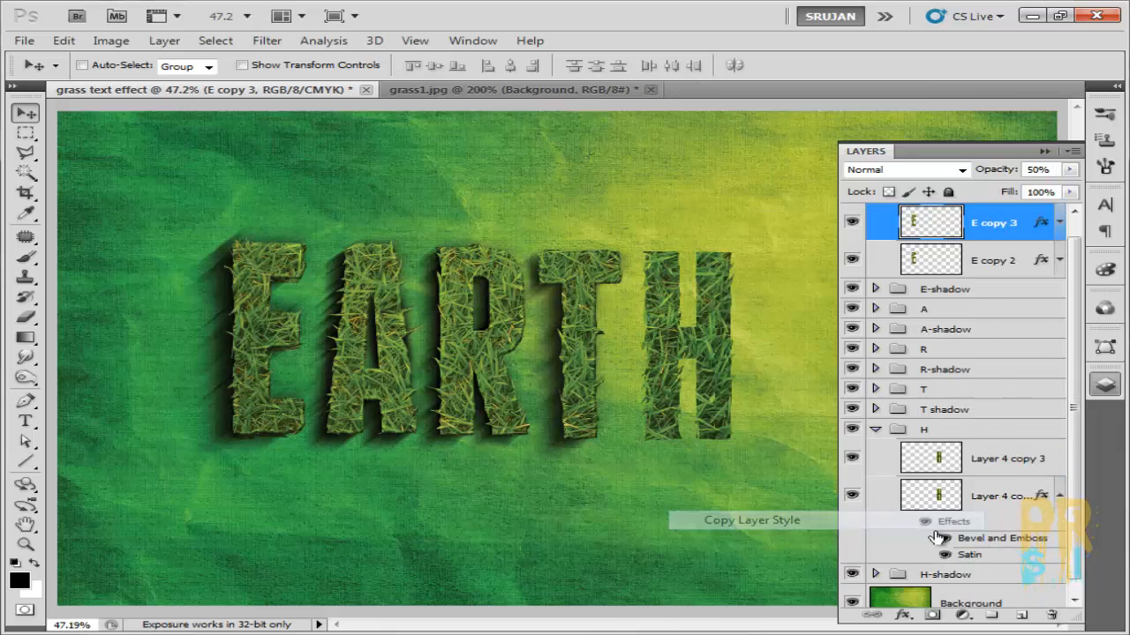
right_click(993, 466)
left_click(931, 364)
left_click(876, 430)
left_click(874, 215)
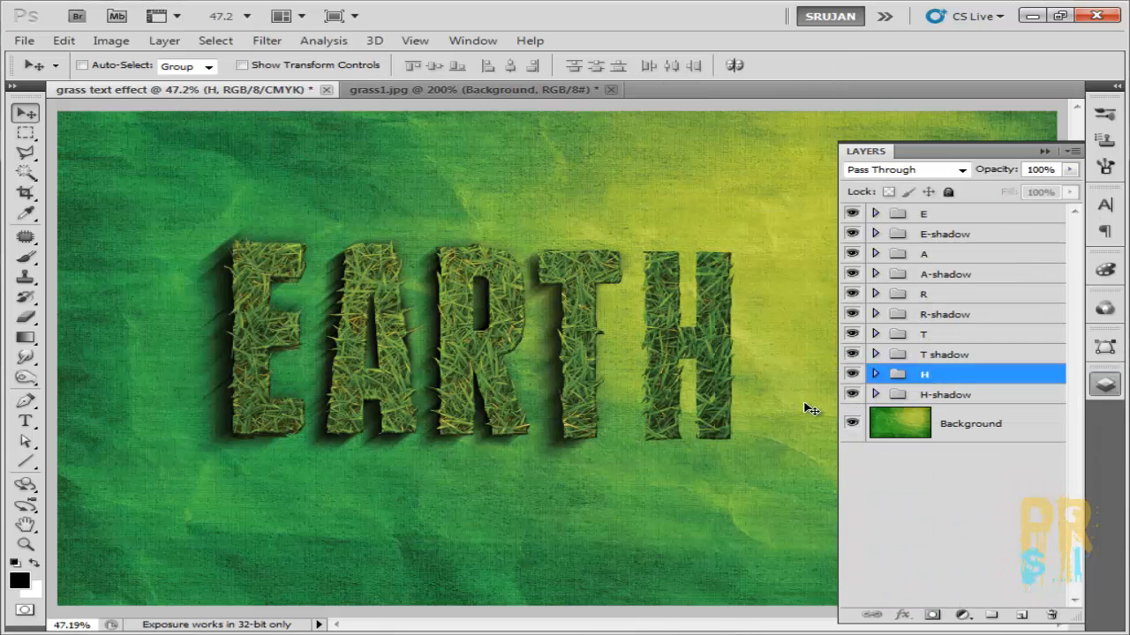
Load the H outline from Layer 4 copy in the H-shadow group, fill it with black and deselect.
left_click(875, 394)
left_click(931, 431)
left_click(931, 431, "ctrl")
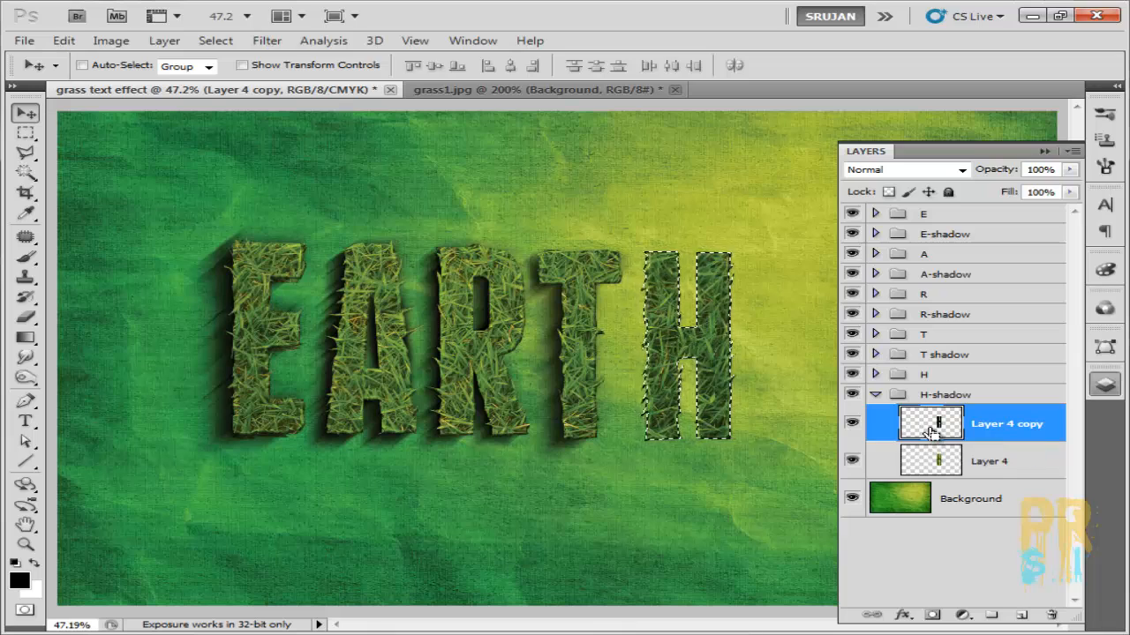
key("alt+BackSpace")
key("ctrl+d")
Duplicate the black H four times, nudging the copies alternately down and left, and merge all the black layers into one.
key("alt+Down")
key("alt+Left")
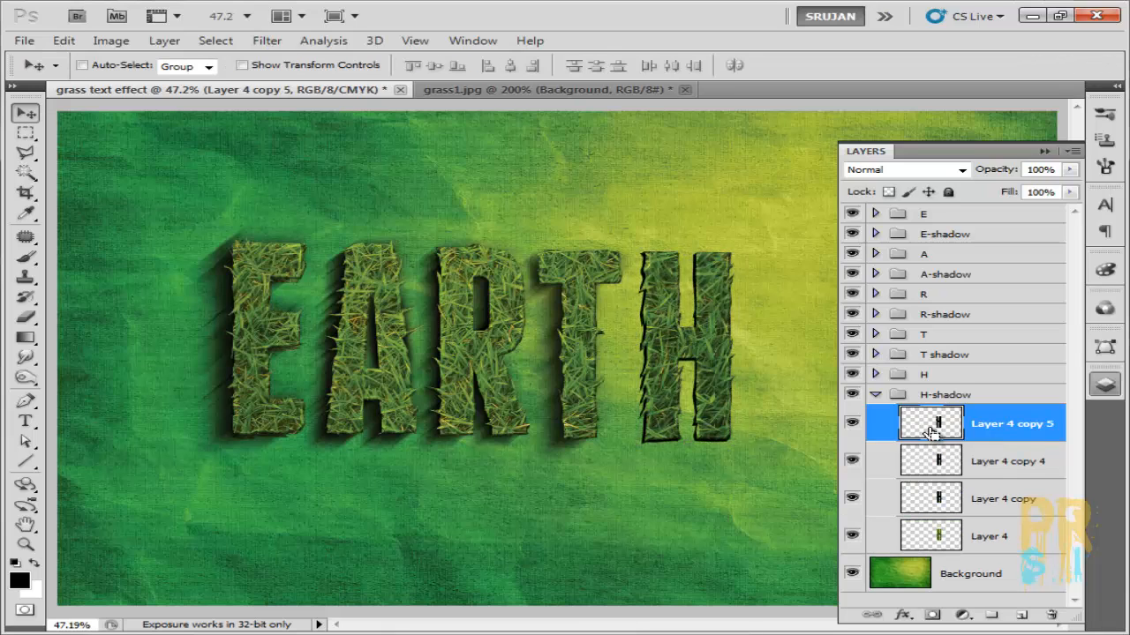
key("alt+Down")
key("alt+Left")
left_click_drag(1074, 502, 1076, 542)
left_click(1015, 523, "shift")
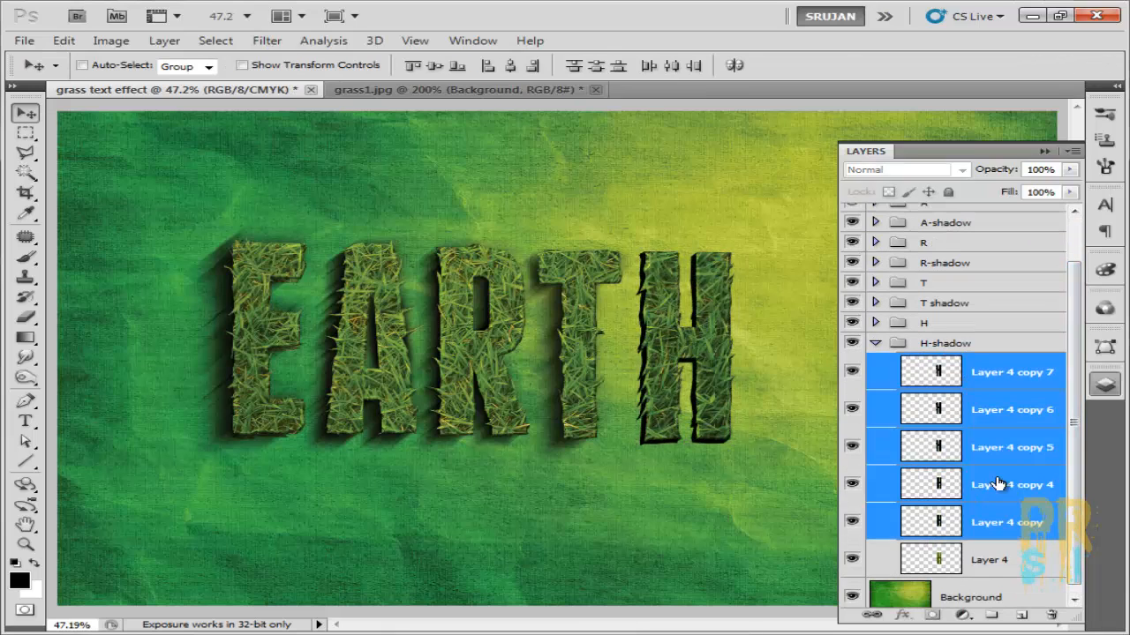
right_click(996, 485)
left_click(945, 427)
Darken the H on Layer 4 with the Burn tool while the merged shadow layer and H group are temporarily hidden.
left_click(982, 463)
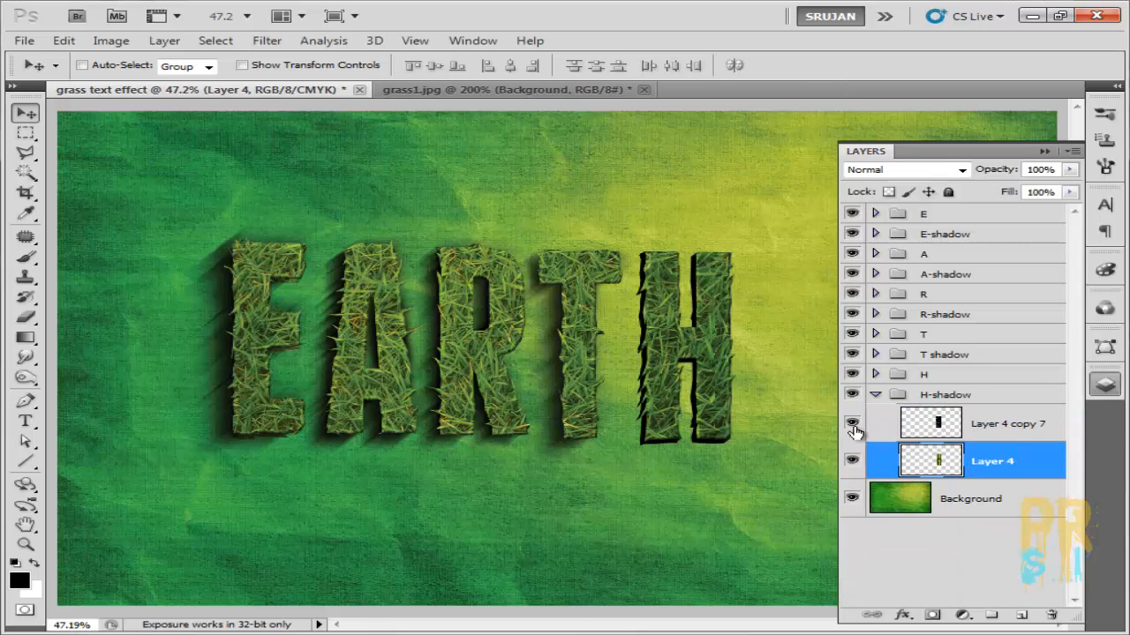
left_click(853, 425)
left_click(851, 376)
left_click(26, 377)
mouse_move(660, 265)
left_mouse_down()
mouse_move(660, 439)
mouse_move(719, 415)
left_mouse_up()
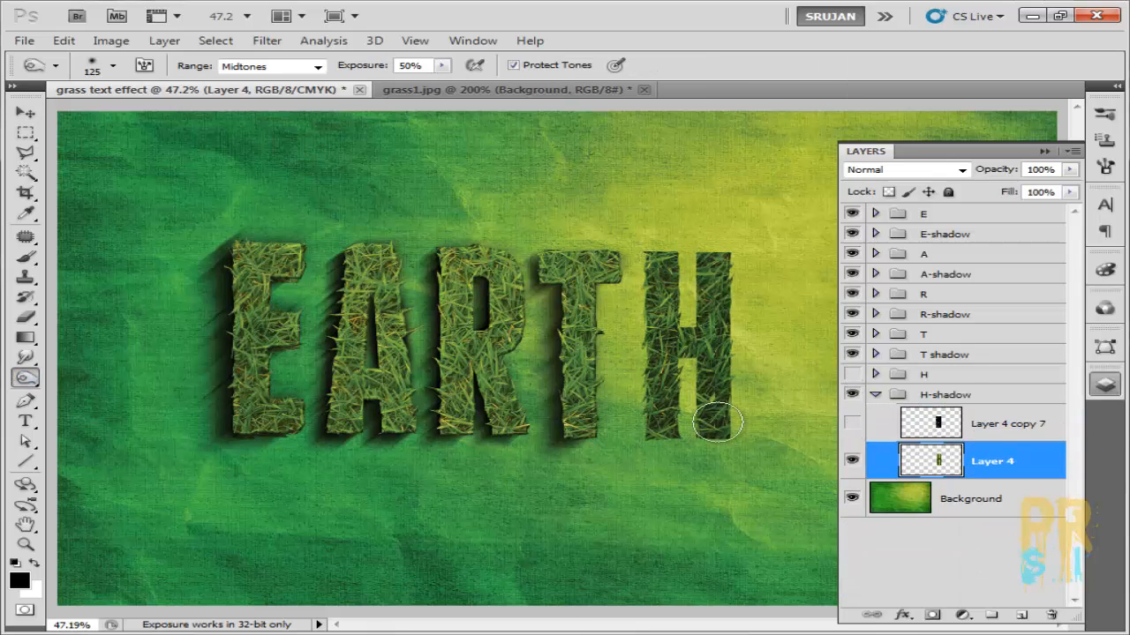
left_click(852, 424)
left_click(851, 375)
Blur the merged black shadow layer, Layer 4 copy 7, by repeating the last filter six times.
key("v")
left_click(987, 436)
key("ctrl+f")
key("ctrl+f")
key("ctrl+f")
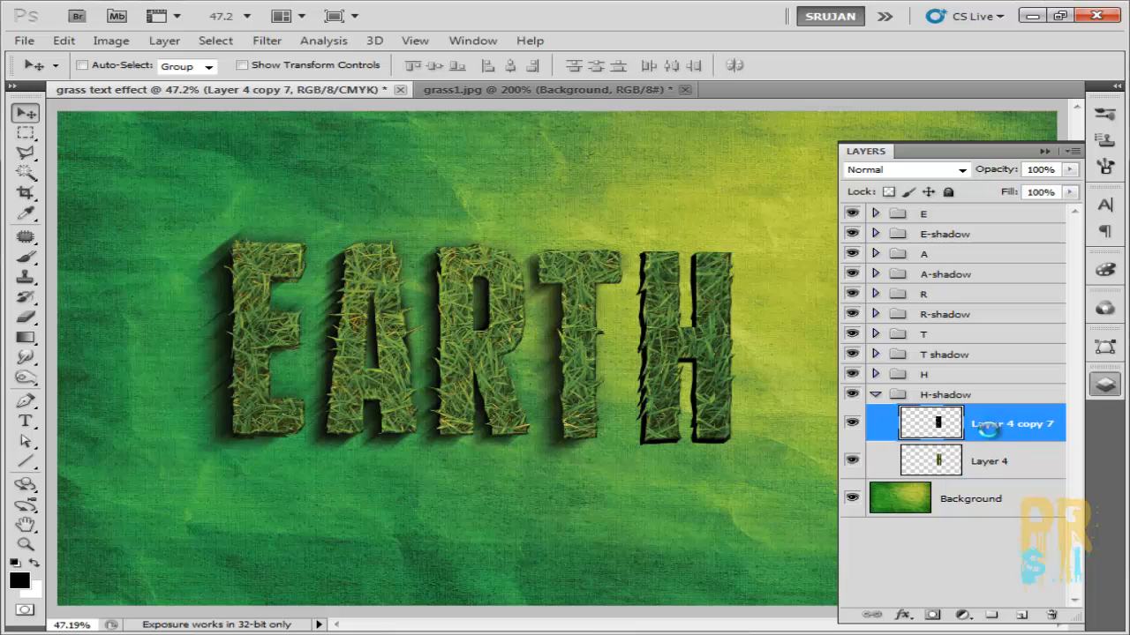
key("ctrl+f")
key("ctrl+f")
key("ctrl+f")
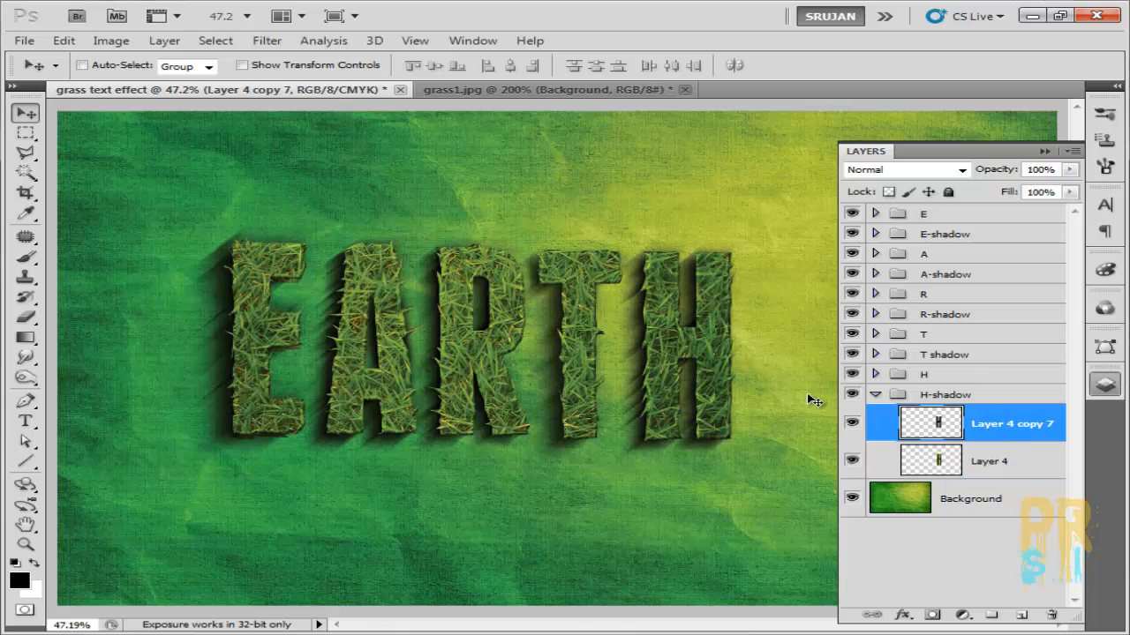
Select all letter and shadow groups from H-shadow up to E, and enlarge and reposition the whole EARTH text.
key("ctrl+minus")
key("F7")
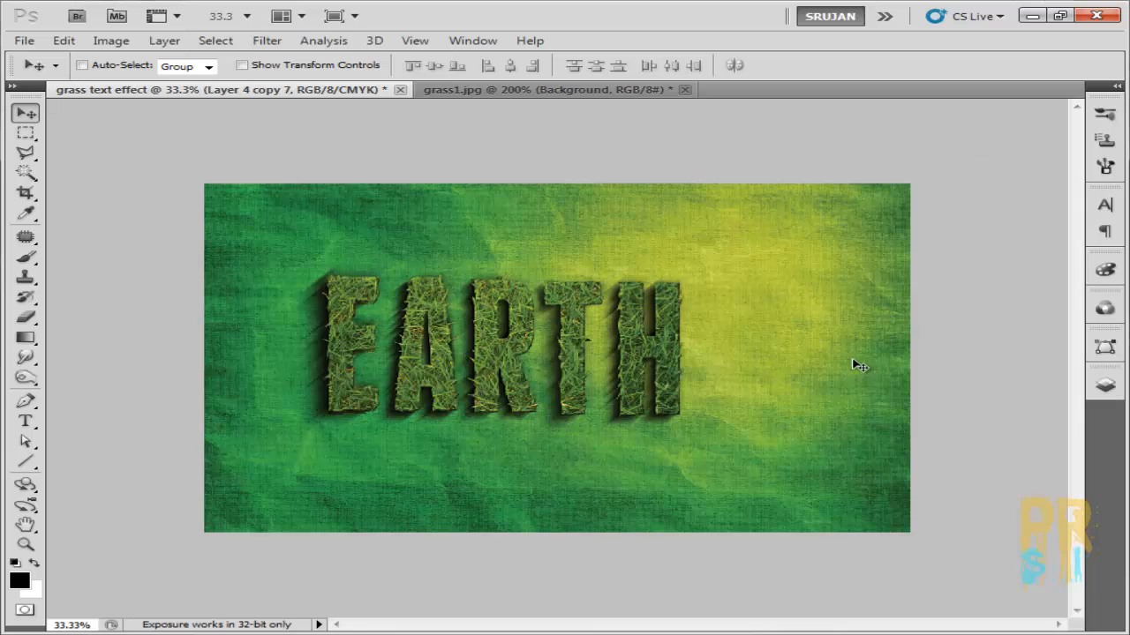
left_click(1103, 386)
left_click(876, 395)
left_click(936, 375, "shift")
left_click(938, 214, "shift")
left_click_drag(639, 321, 668, 317)
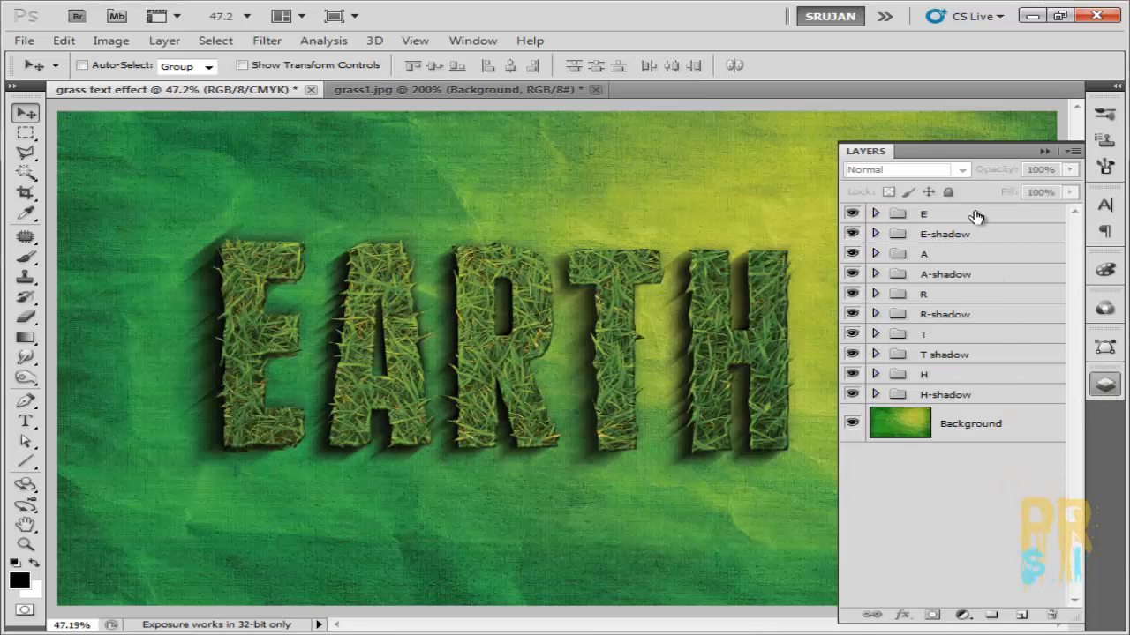
Add a new blank layer above the E group.
left_click(976, 215)
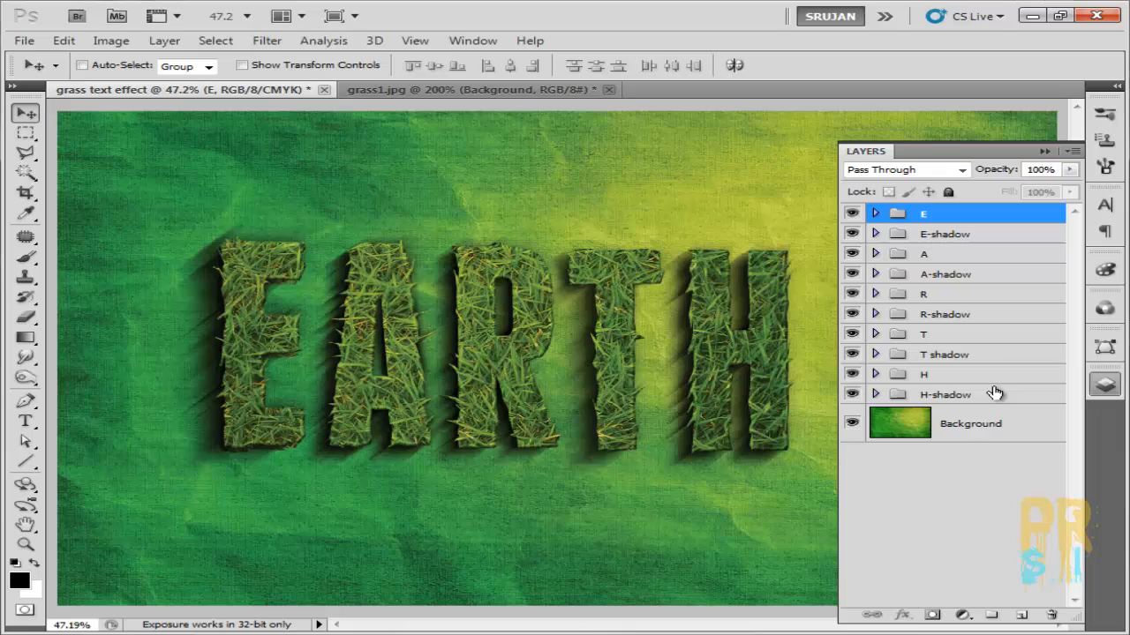
left_click(1020, 615)
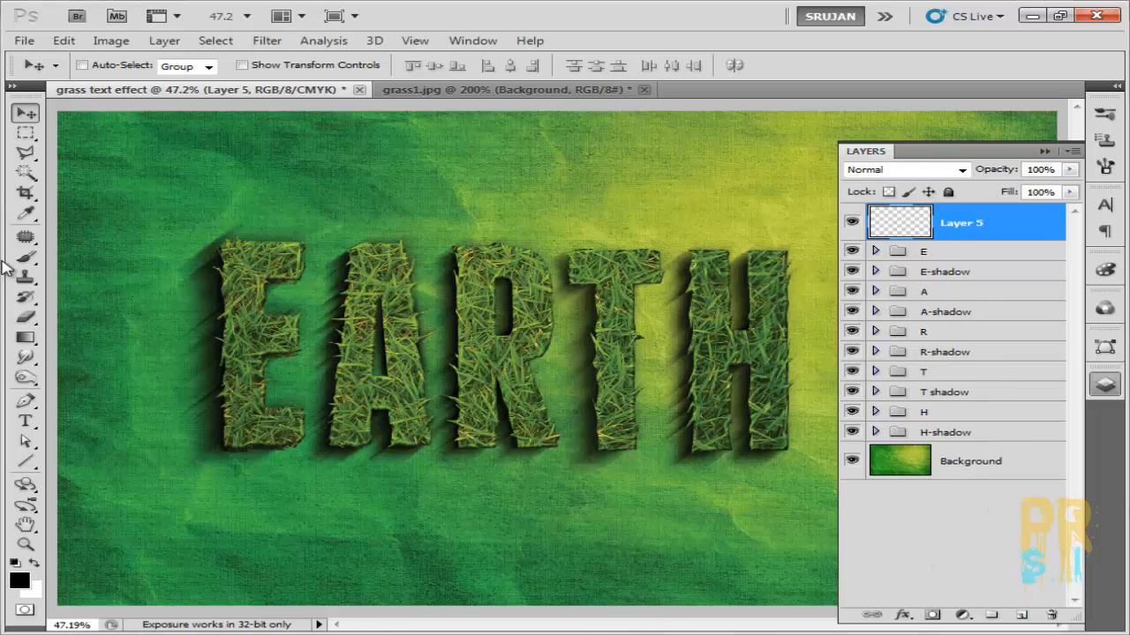
key("F7")
Activate the Gradient tool and choose the black-to-transparent gradient preset.
left_click(23, 343)
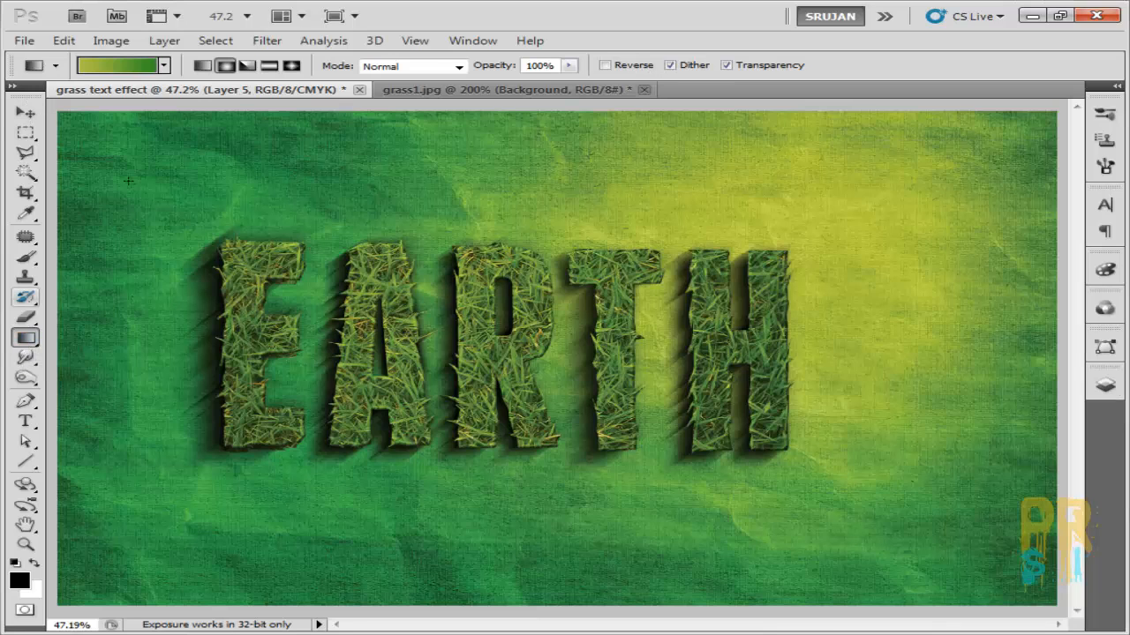
left_click(165, 67)
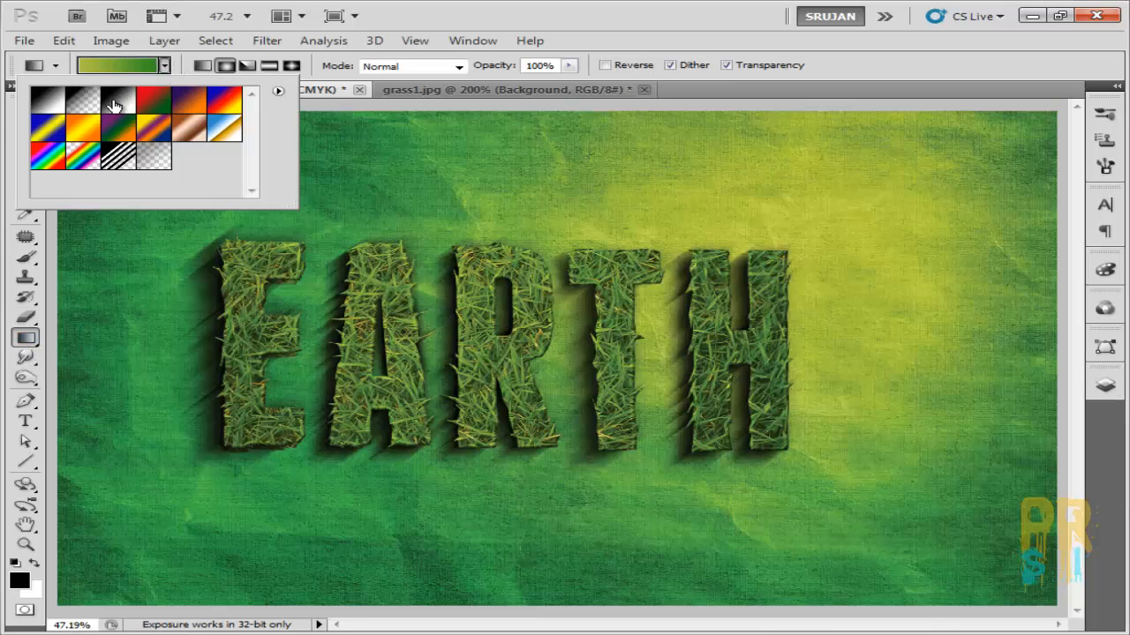
left_click(84, 100)
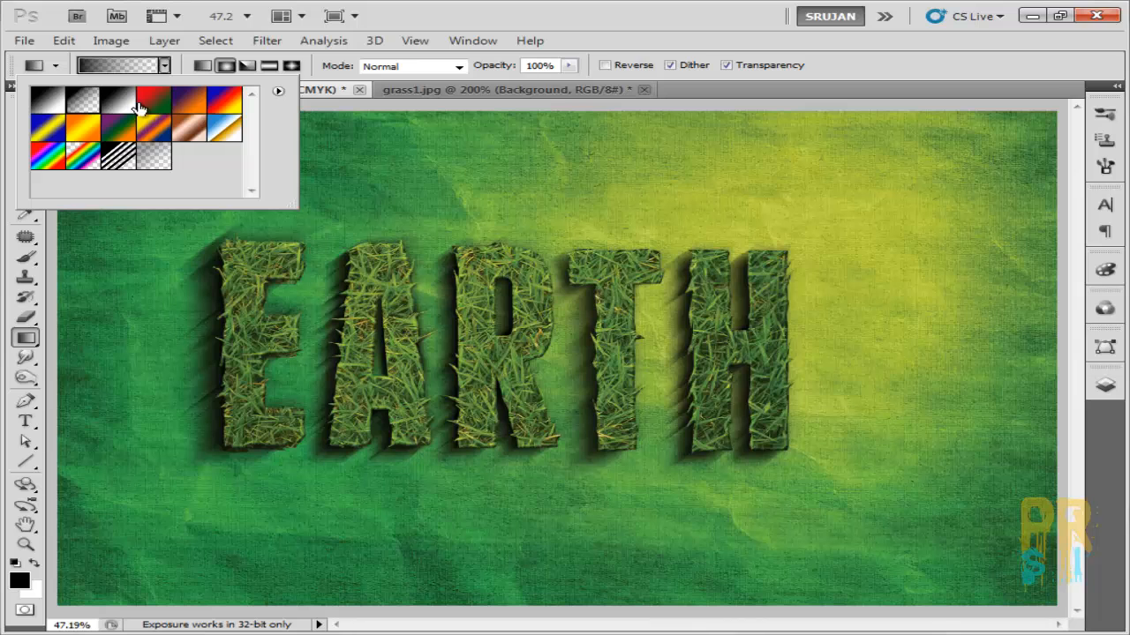
Open the gradient for editing and set its starting colour stop to white (ffffff).
left_click(132, 66)
double_click(361, 372)
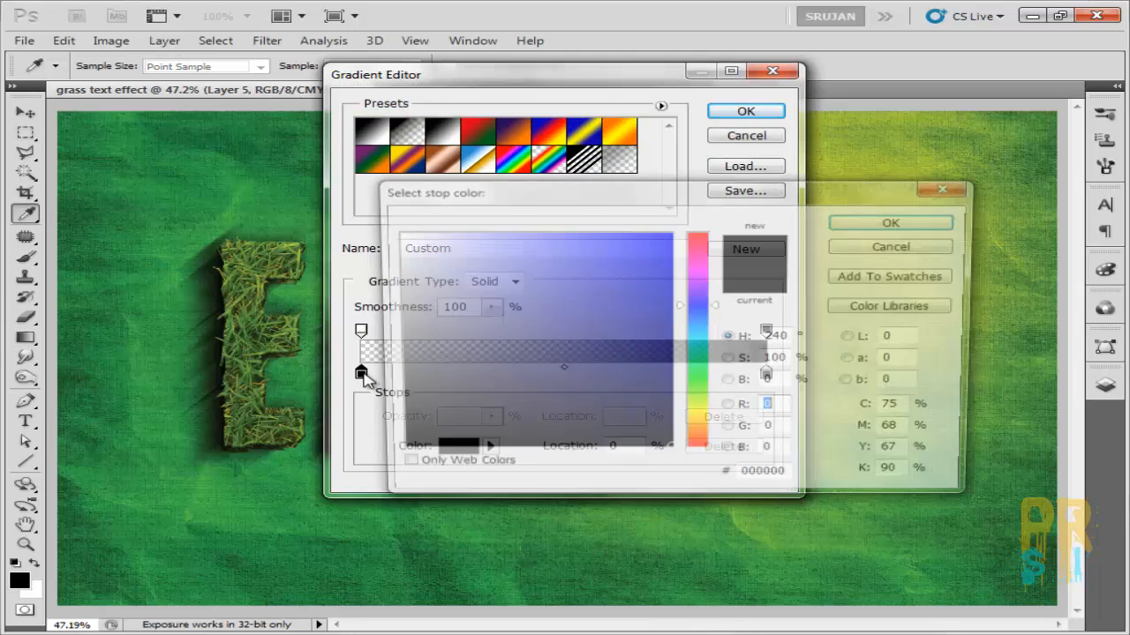
left_click(393, 234)
left_click(390, 233)
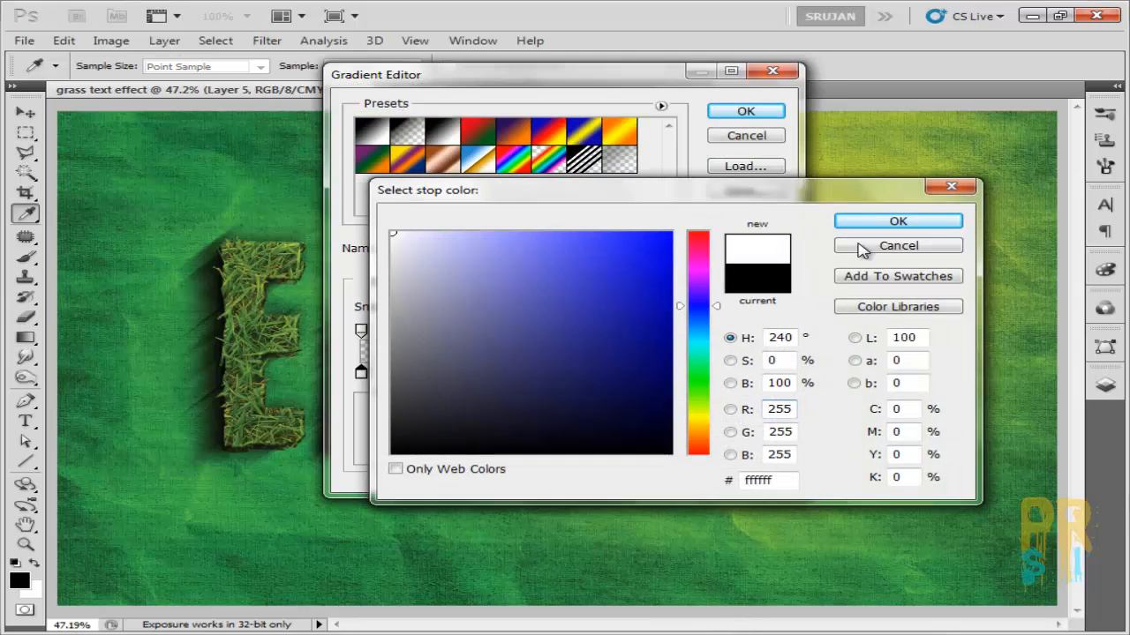
left_click(917, 224)
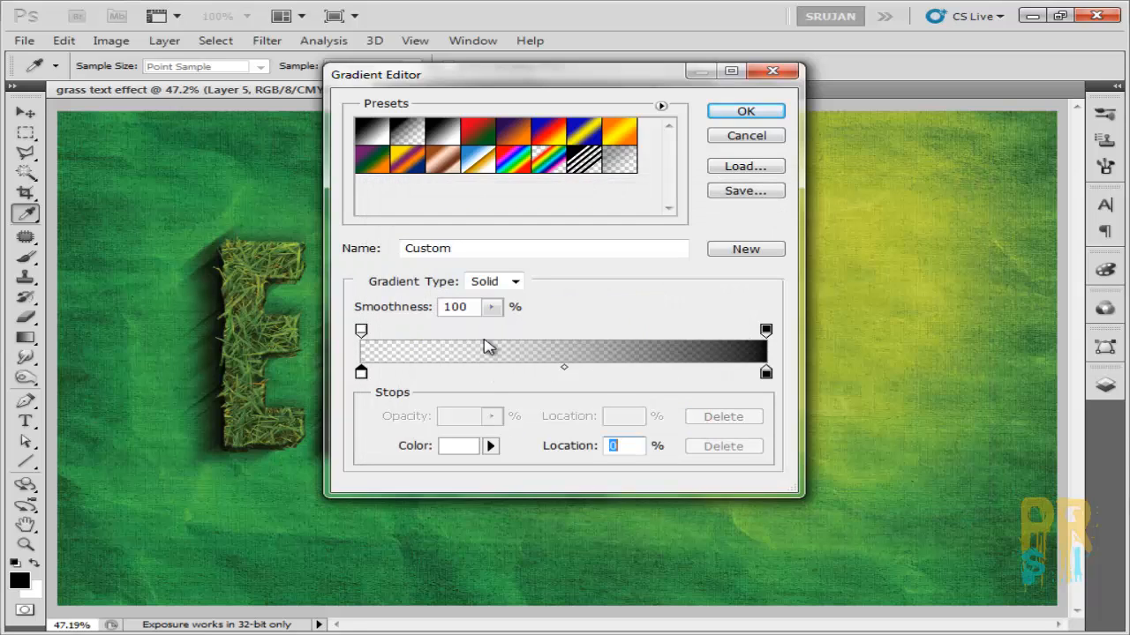
Set the gradient's starting opacity stop to 100% and its ending opacity stop to 0%.
left_click(360, 331)
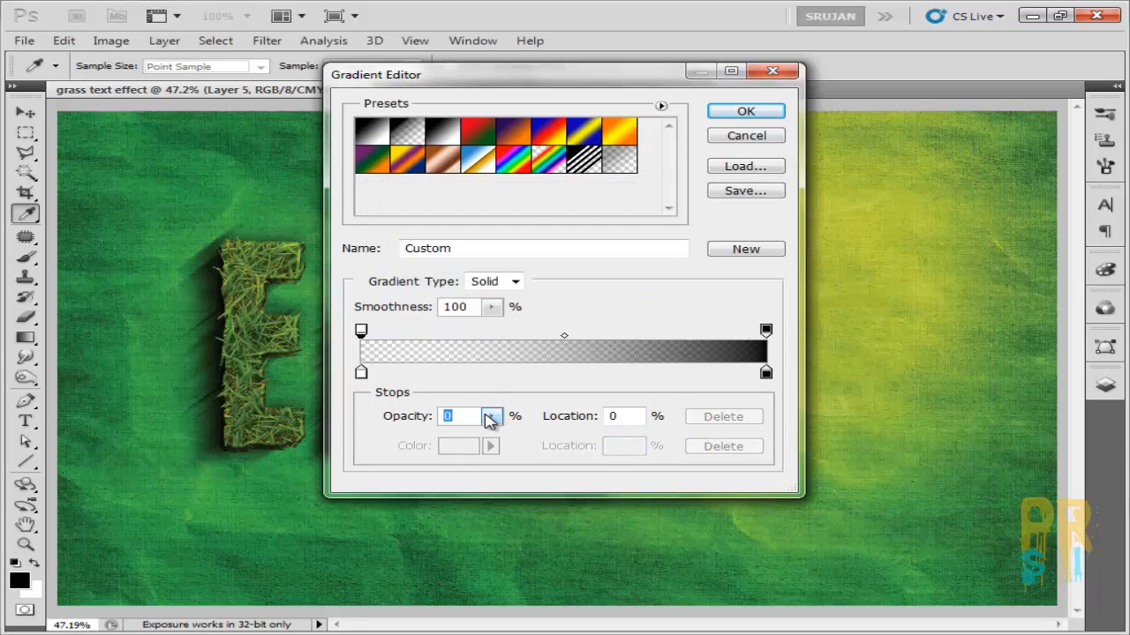
left_click(491, 418)
left_click_drag(507, 443, 615, 437)
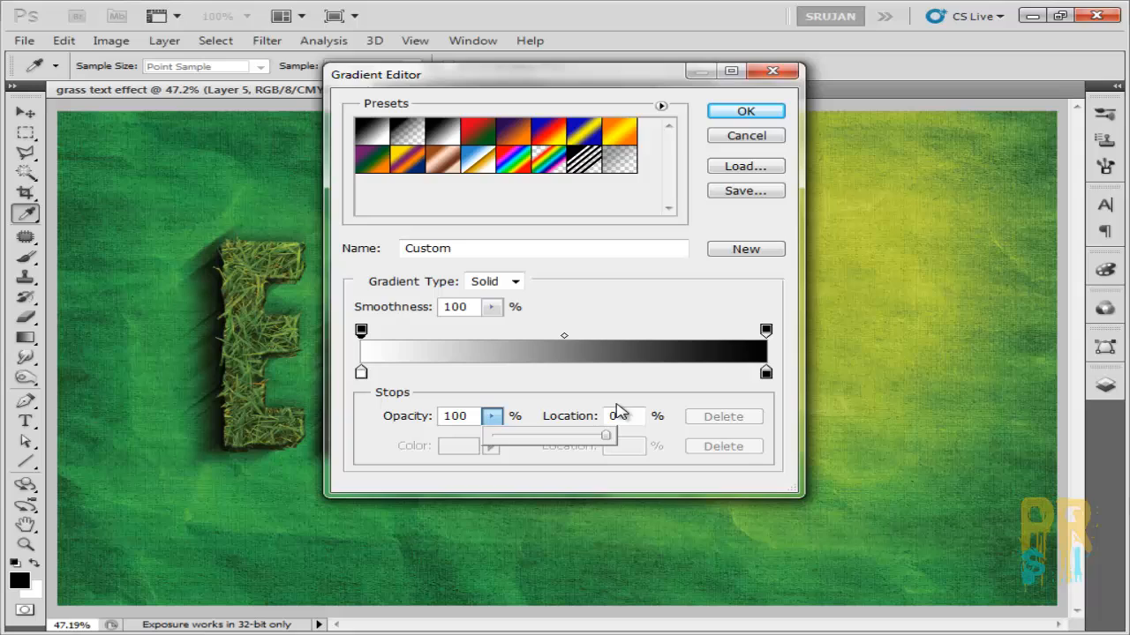
left_click(766, 331)
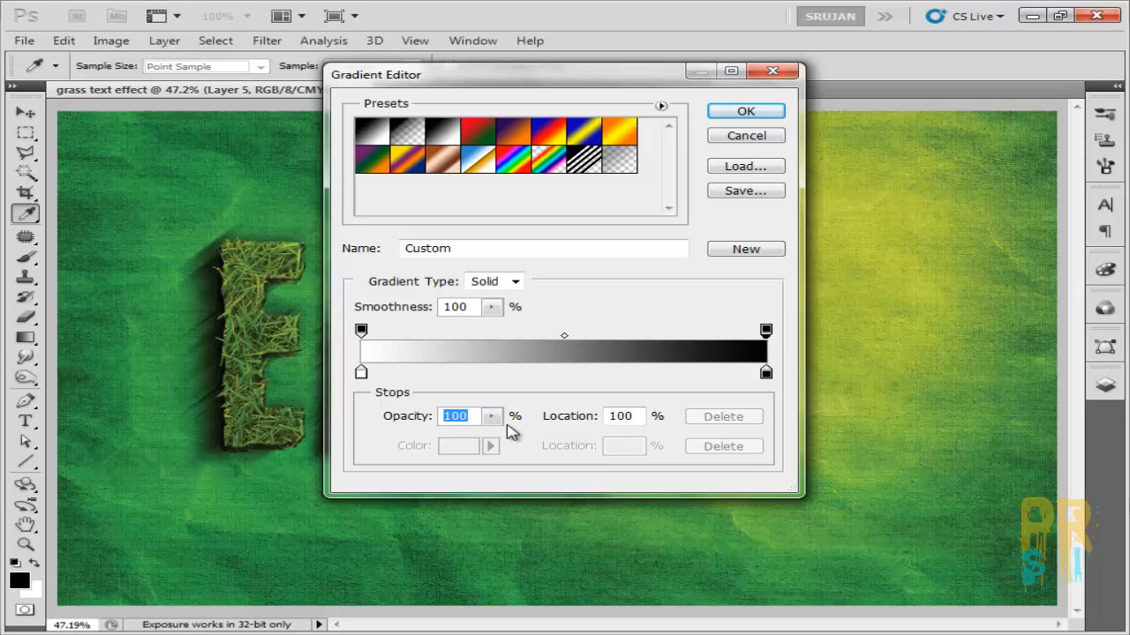
left_click(491, 418)
left_click_drag(493, 435, 304, 441)
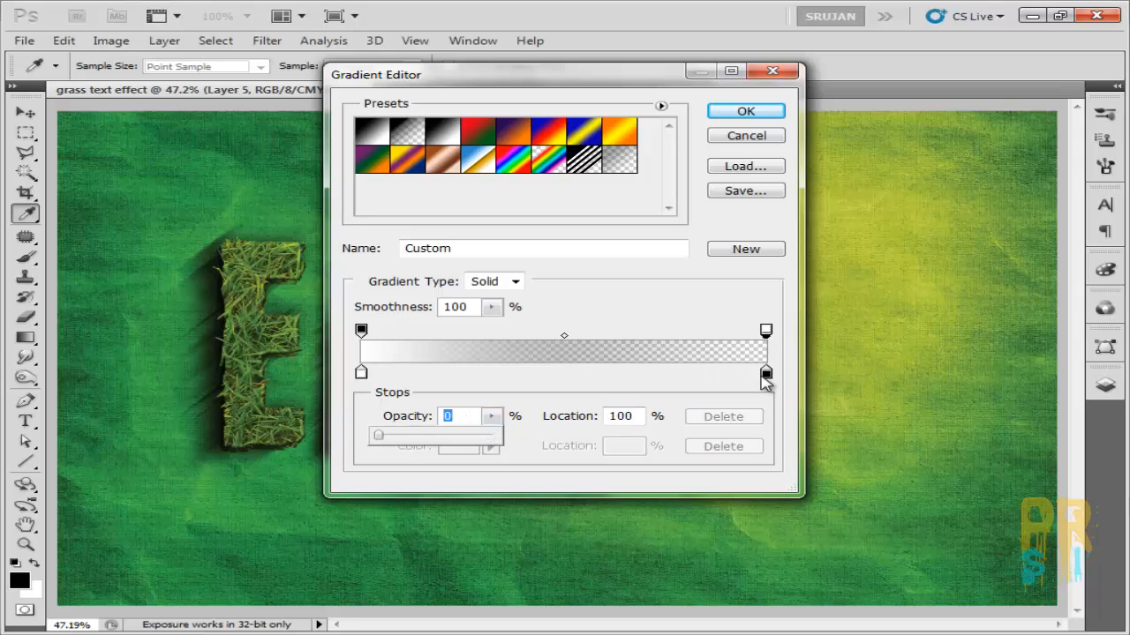
Set the gradient's ending colour stop to white (ffffff) at location 100% and accept the edited gradient.
double_click(765, 378)
left_click_drag(404, 251, 335, 226)
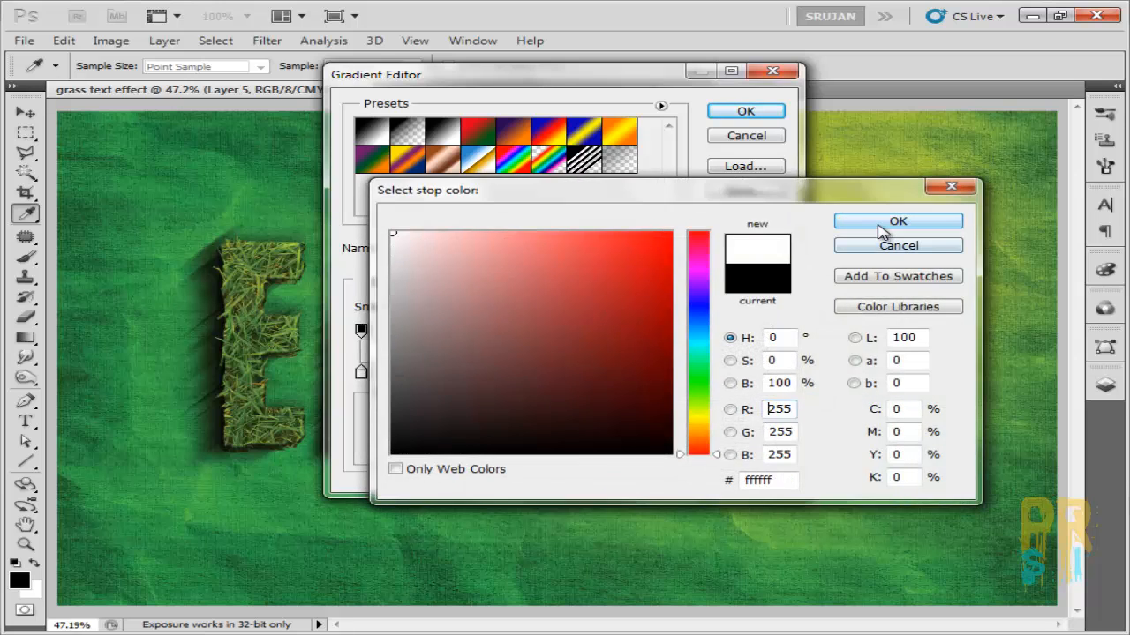
left_click(880, 231)
left_click(766, 331)
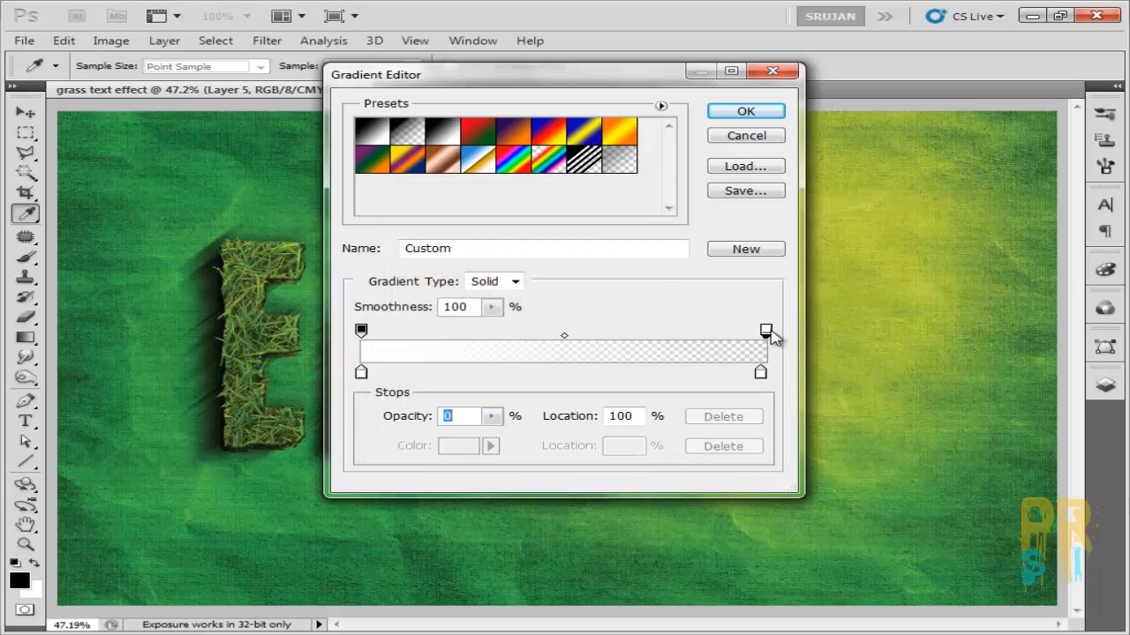
left_click(362, 331)
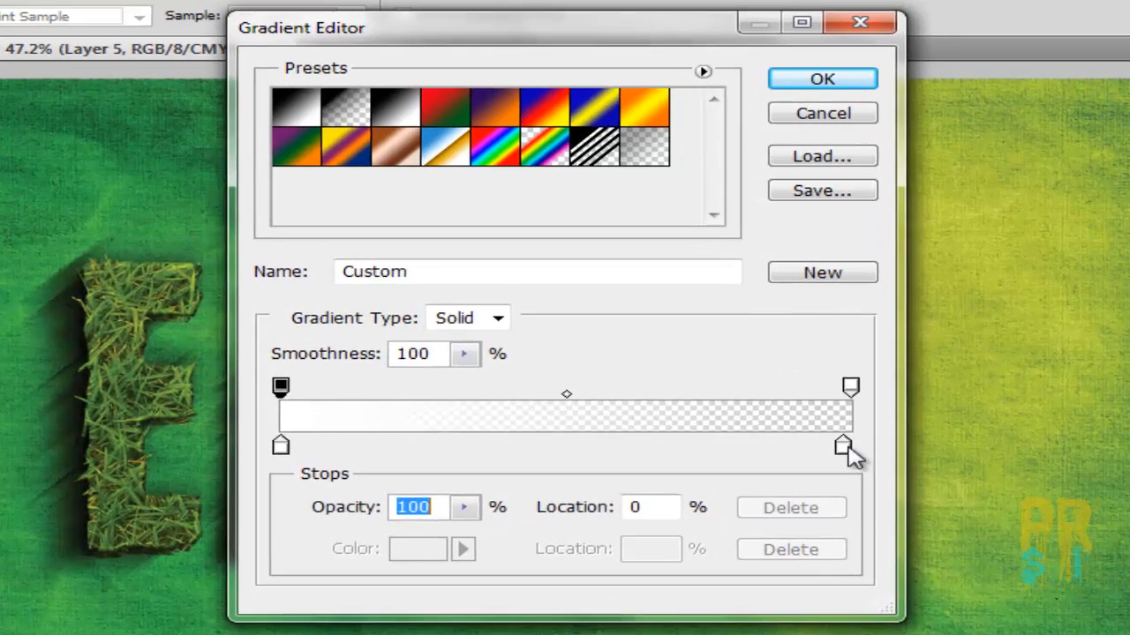
left_click(760, 372)
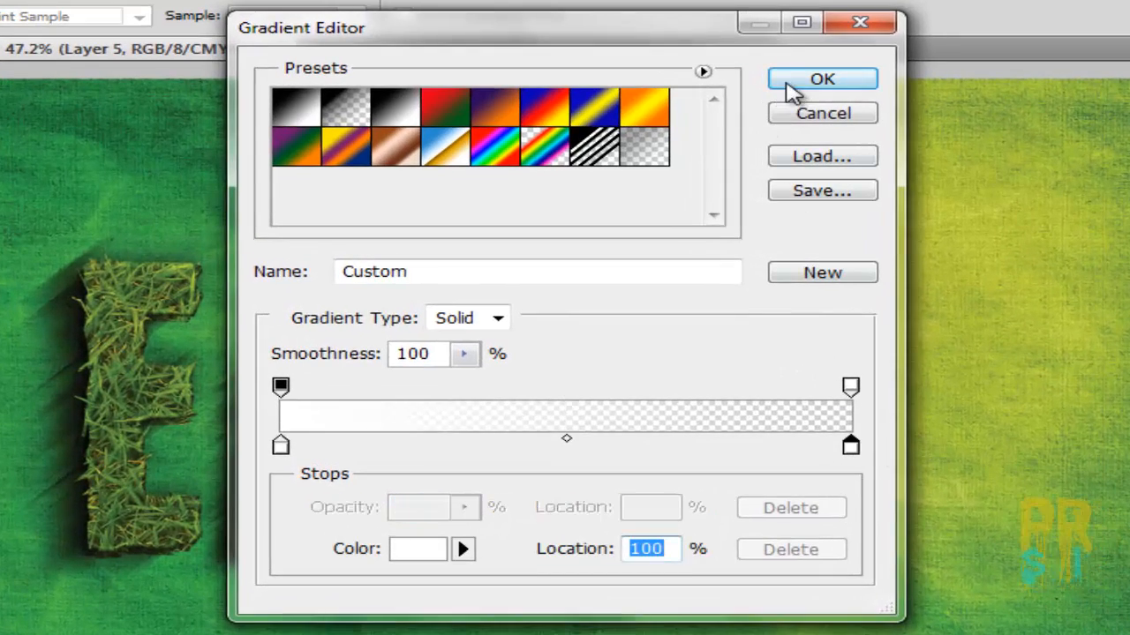
left_click(788, 82)
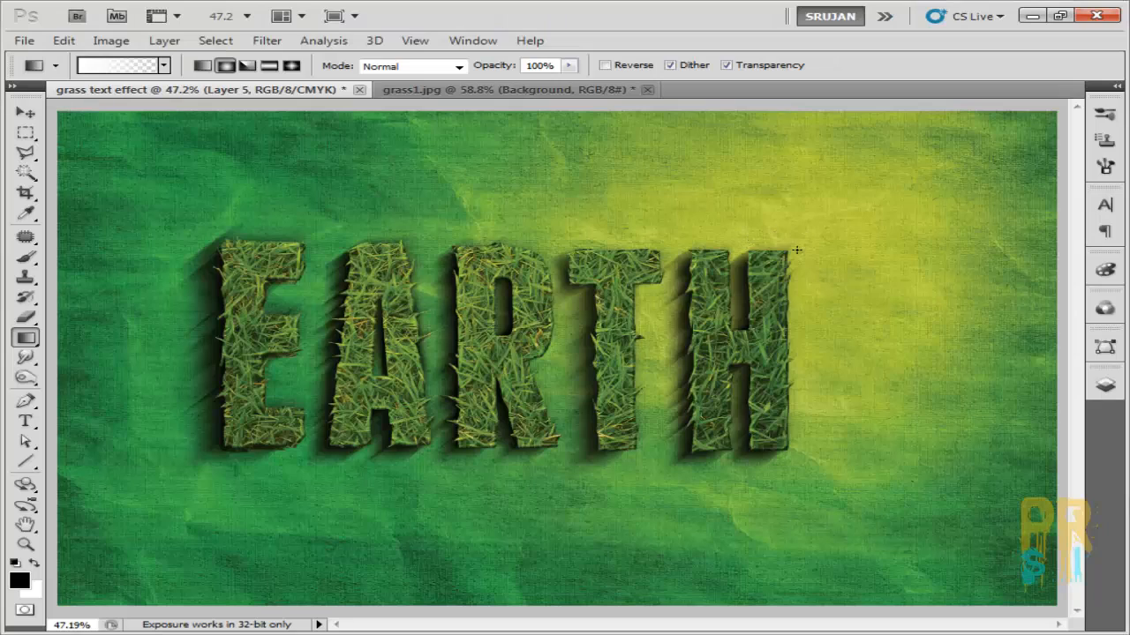
Draw a radial glow spreading from the canvas's bright upper-right area on Layer 5, and set the layer to 36% opacity and 90% fill.
left_click_drag(651, 320, 395, 497)
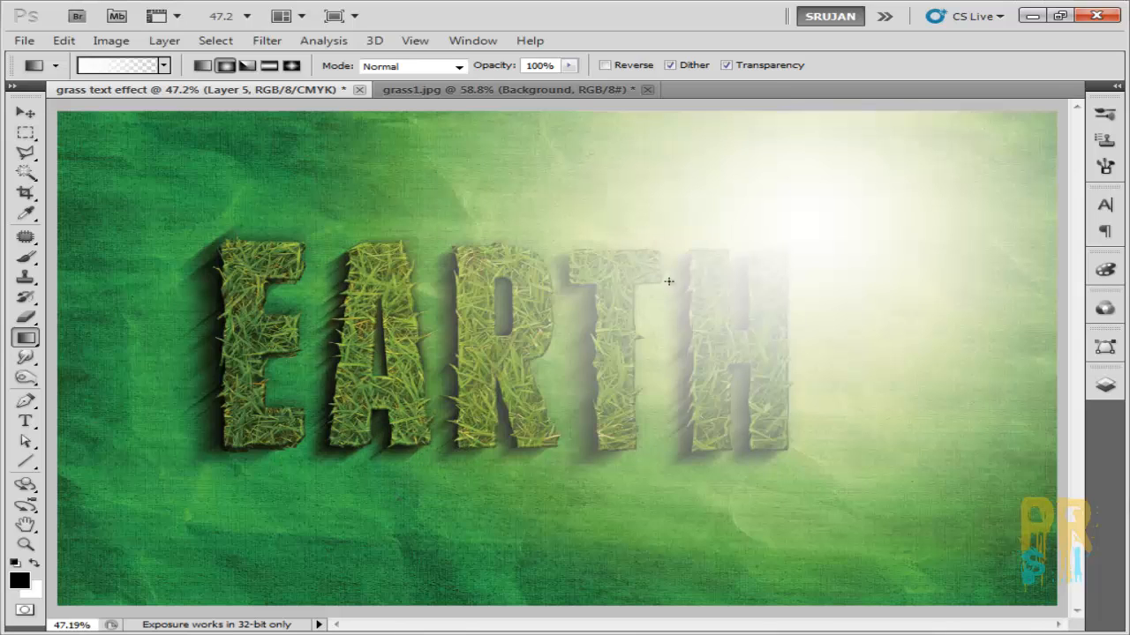
left_click(1105, 385)
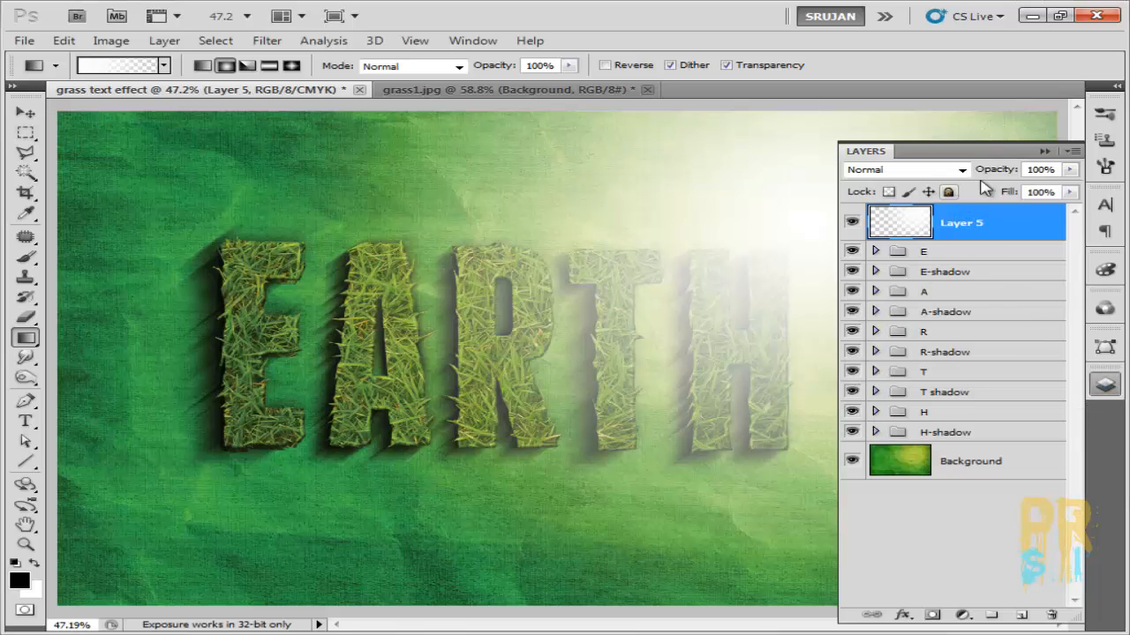
left_click_drag(1015, 172, 967, 174)
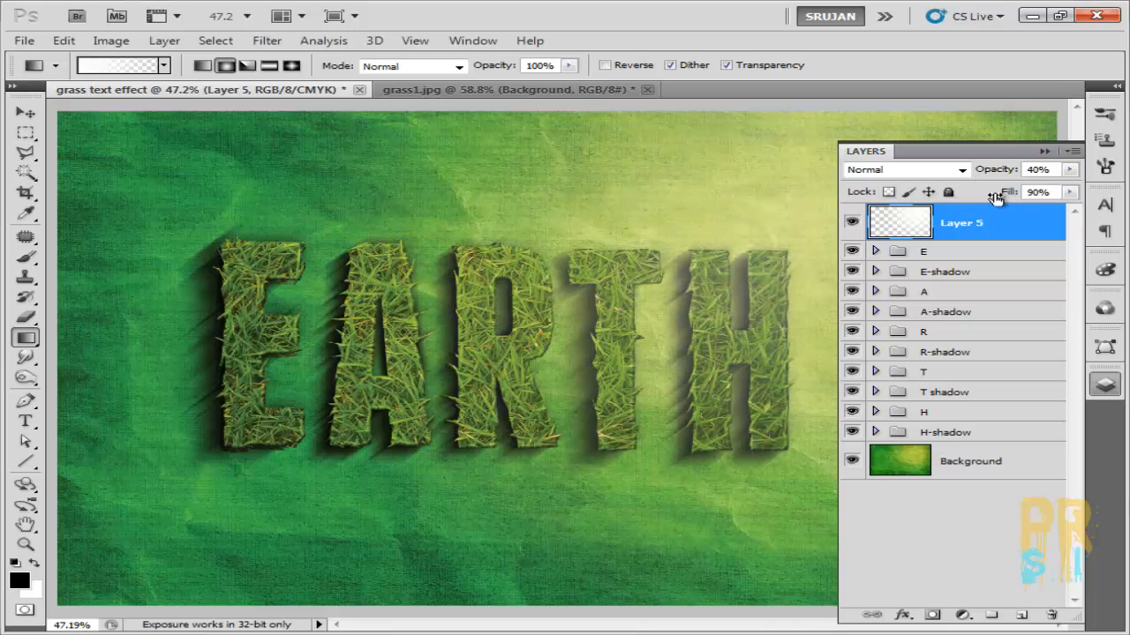
left_click_drag(994, 174, 991, 175)
left_click(1044, 151)
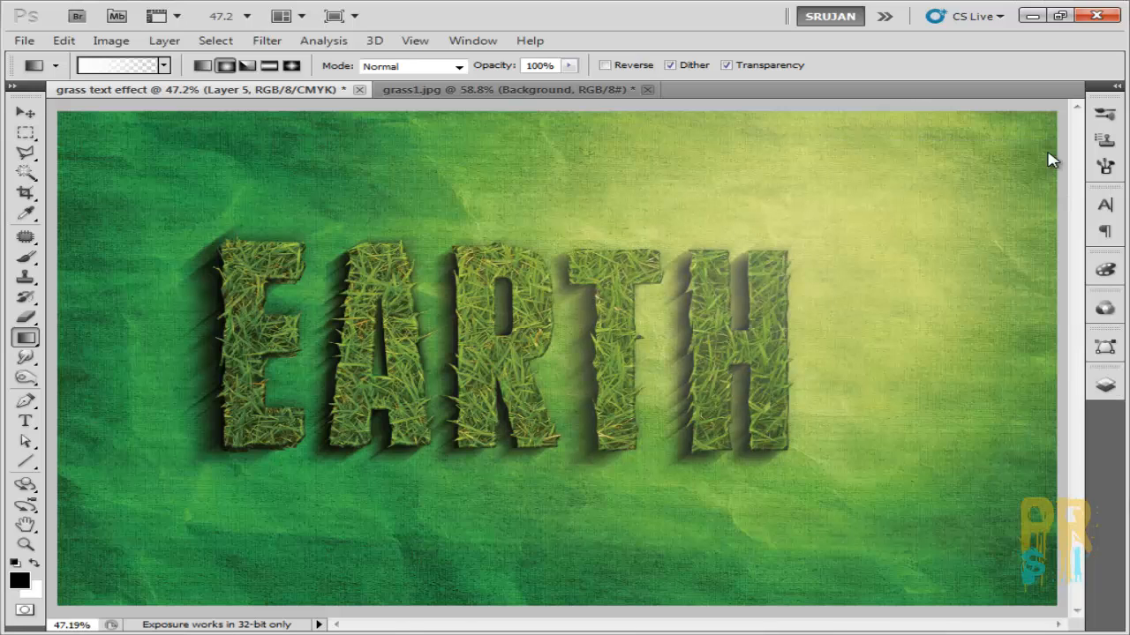
Set the blend mode of the white gradient layer to Overlay.
left_click(1104, 389)
left_click(961, 170)
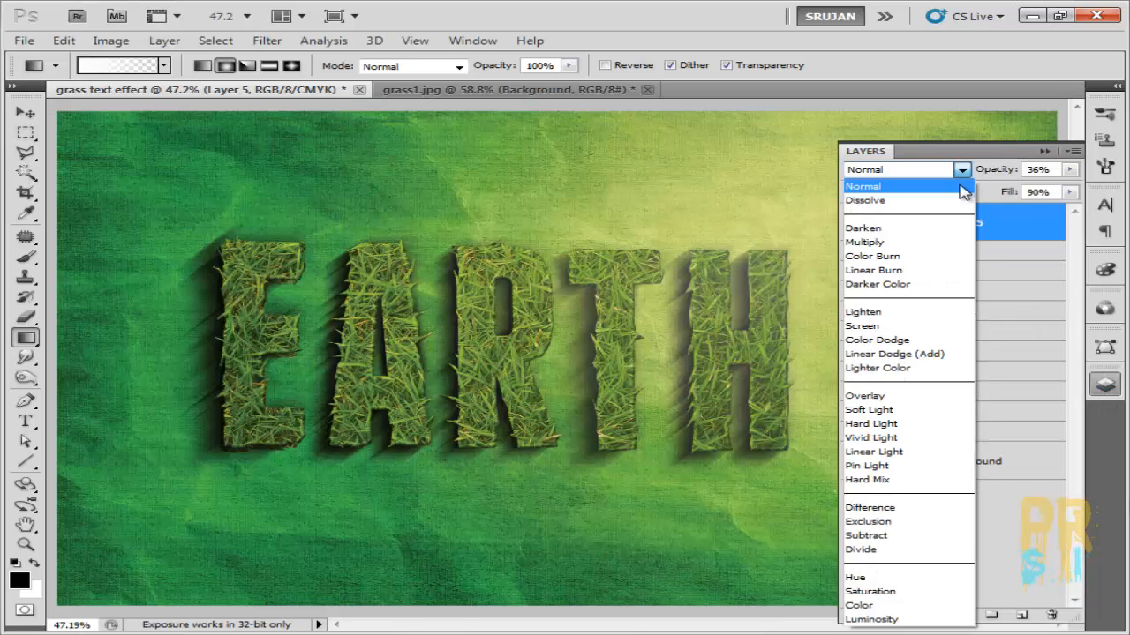
left_click(949, 396)
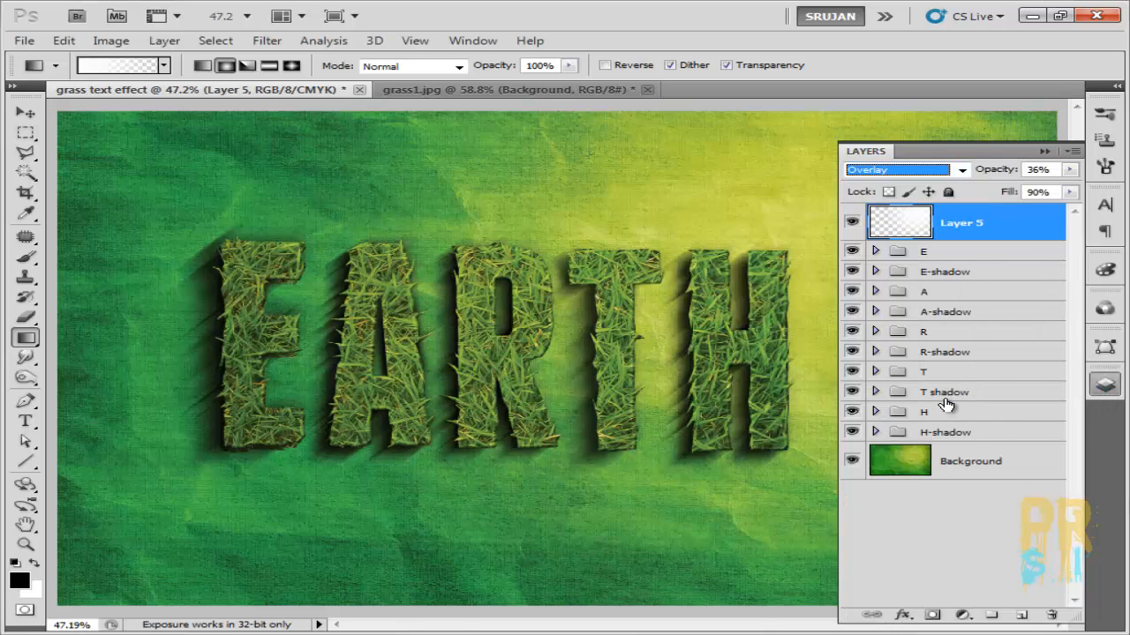
left_click(1044, 153)
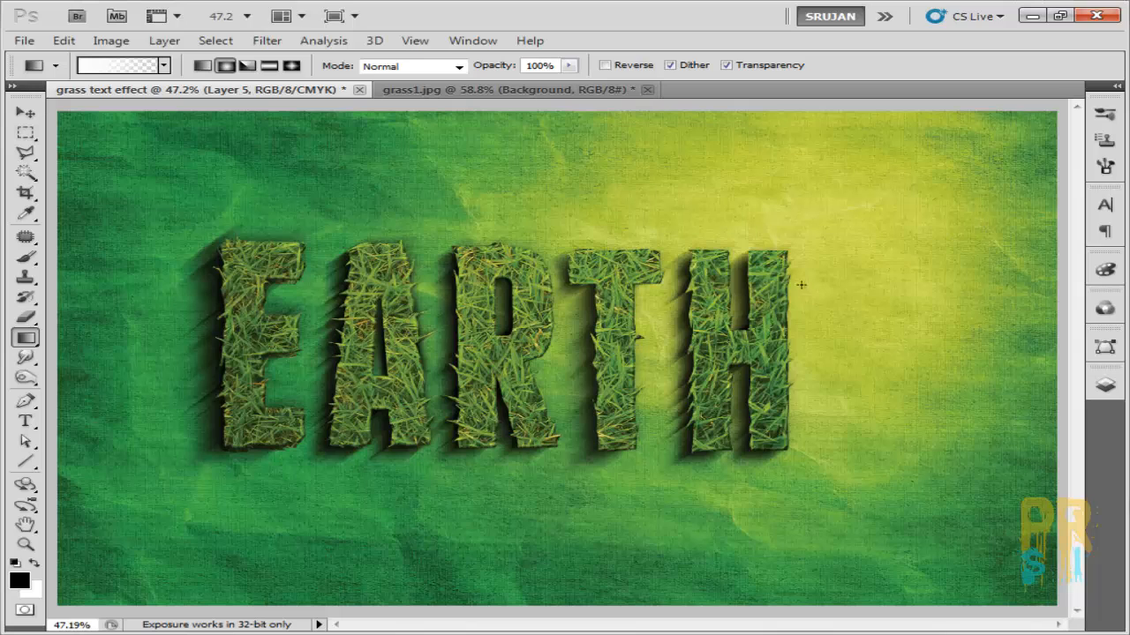
Close the grass1.jpg document and open the Butterfly and ladybug images from the Grass-Text-Effect folder.
left_click(647, 90)
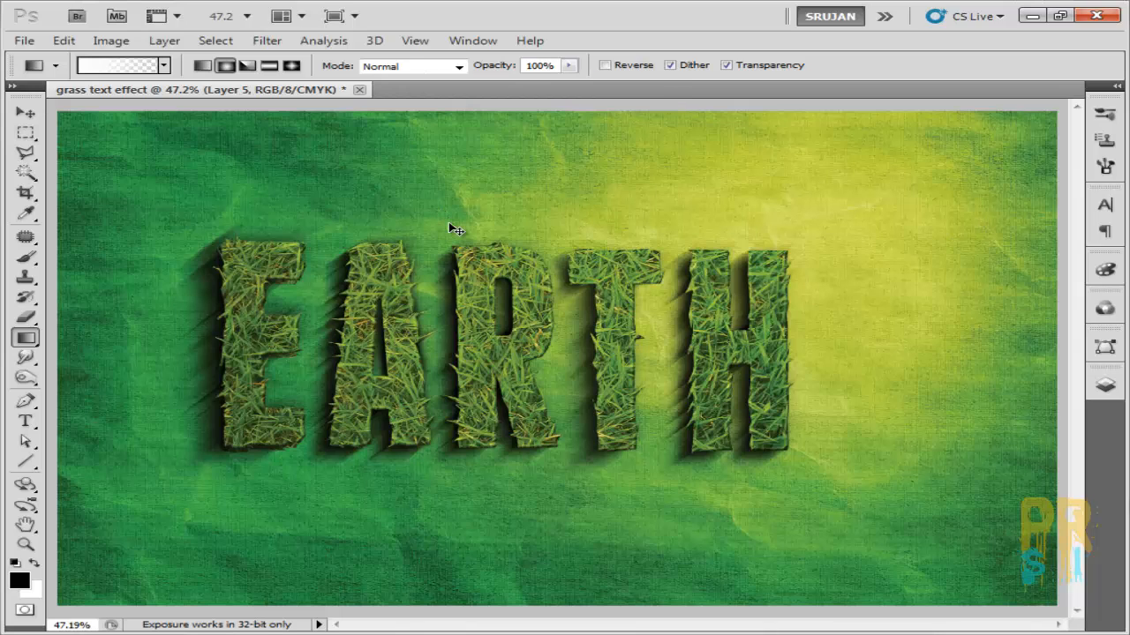
key("ctrl+o")
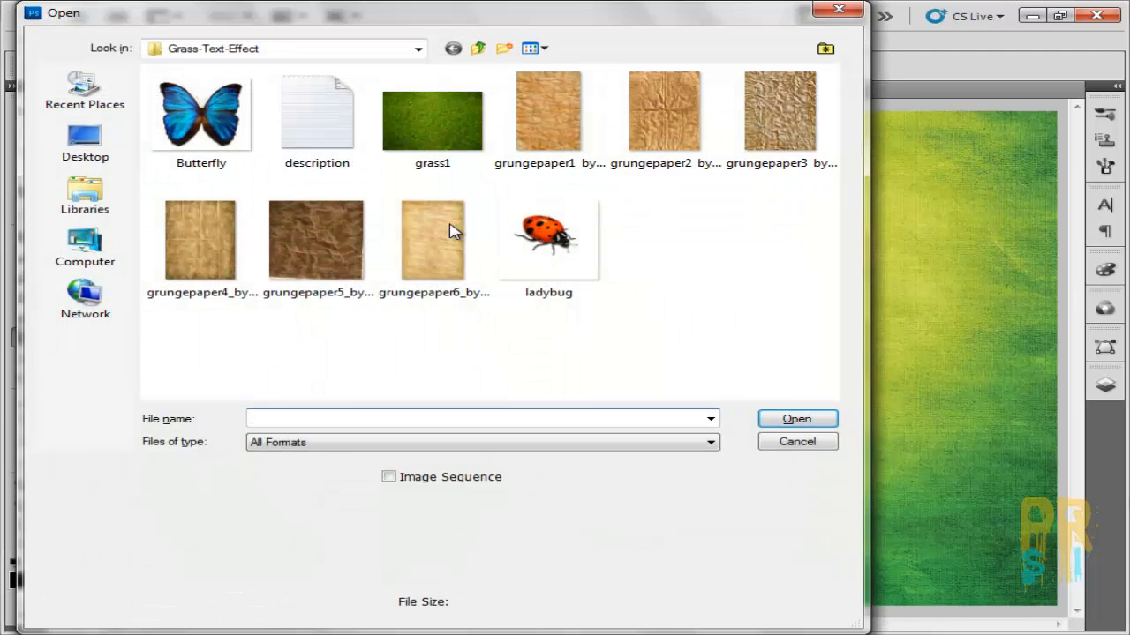
left_click(216, 146)
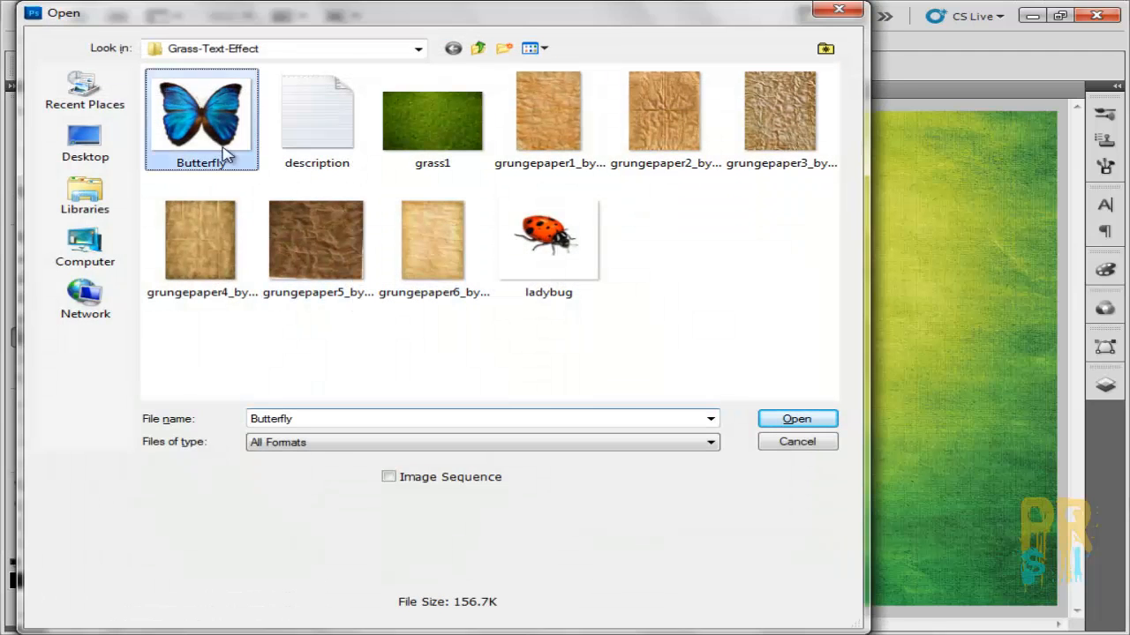
left_click(553, 257, "ctrl")
left_click(775, 425)
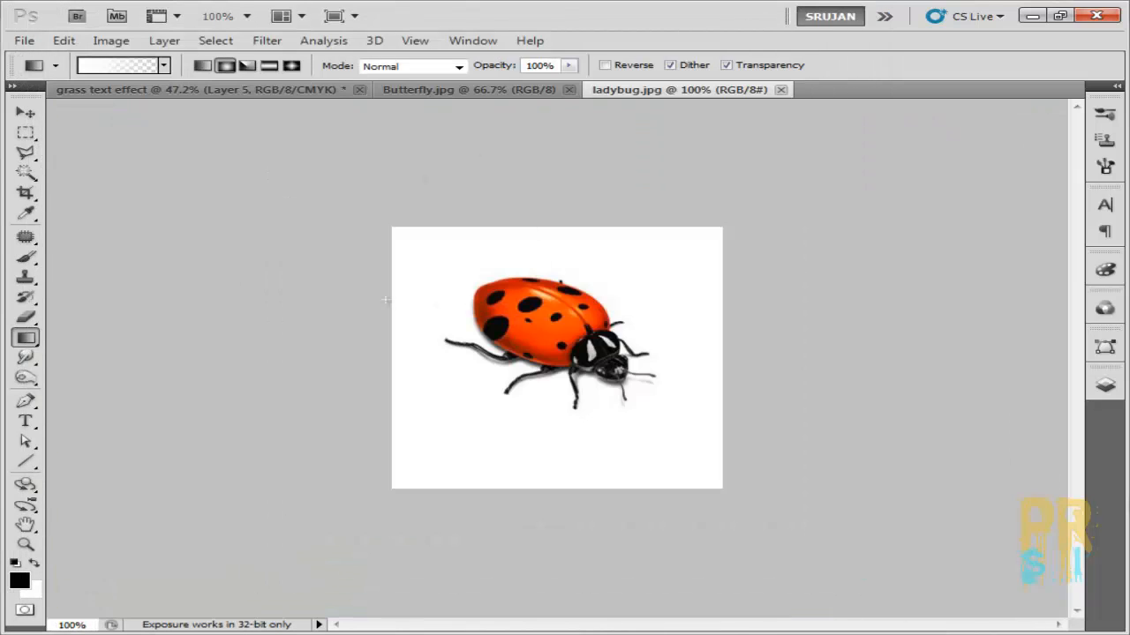
Select the ladybug by inverting a Magic Wand selection of its white background, and move it into the grass text effect document.
left_click(26, 173)
left_click(447, 291)
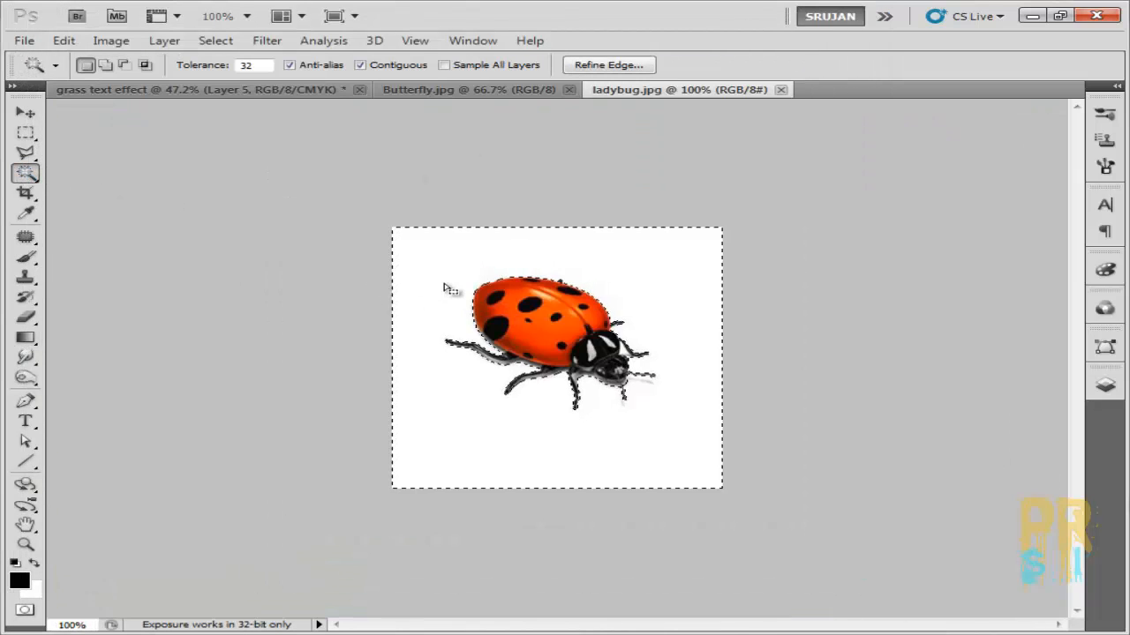
key("ctrl+shift+i")
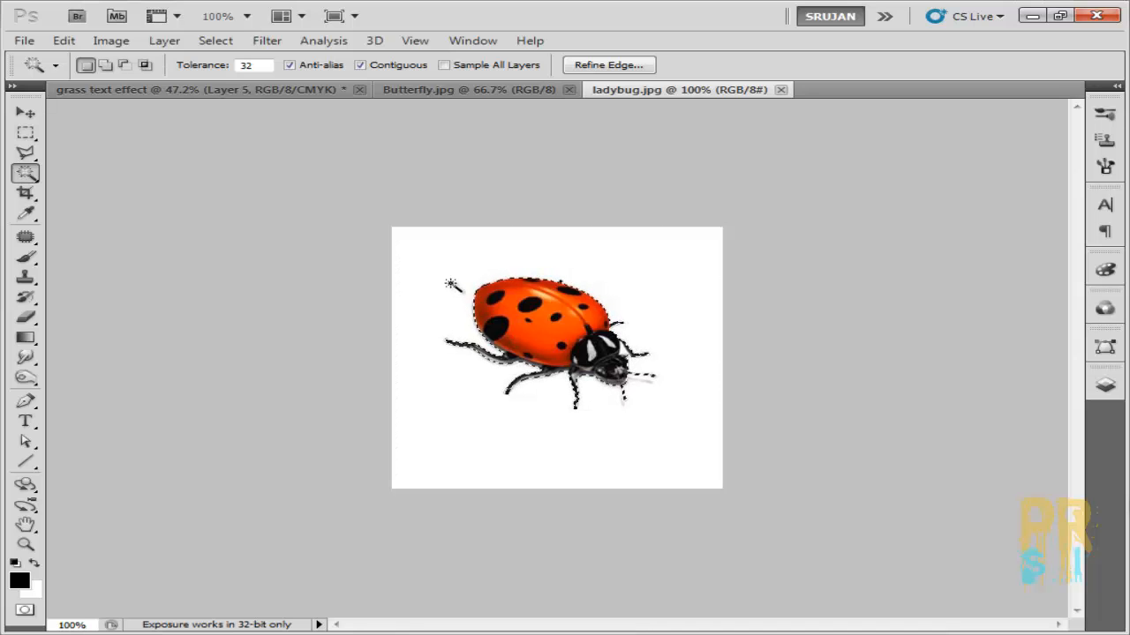
key("ctrl+x")
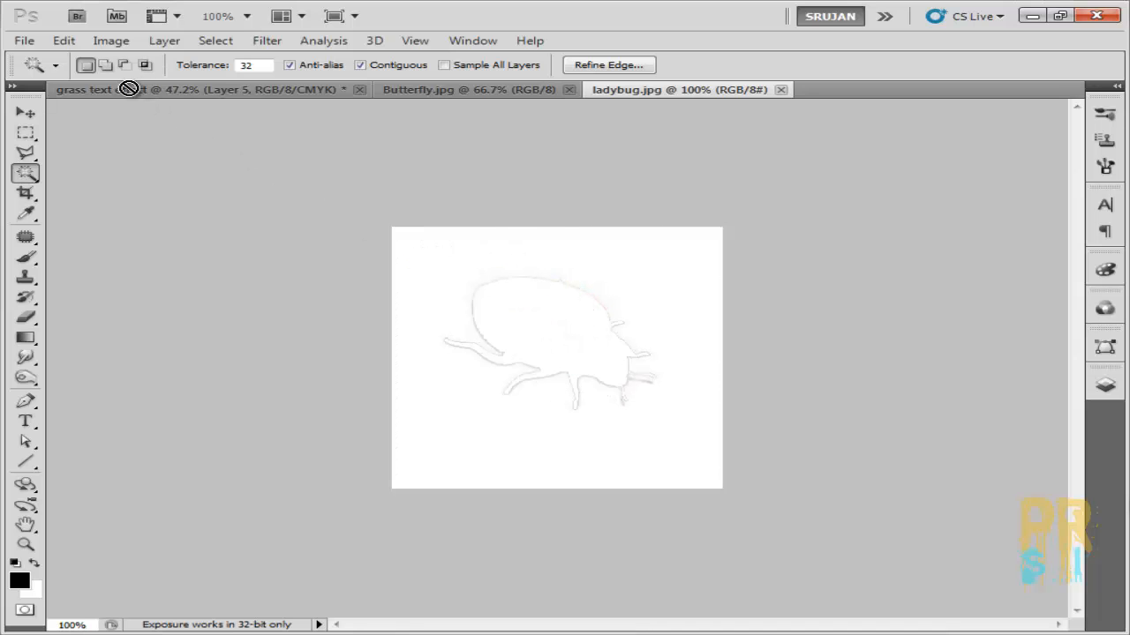
left_click_drag(128, 90, 397, 275)
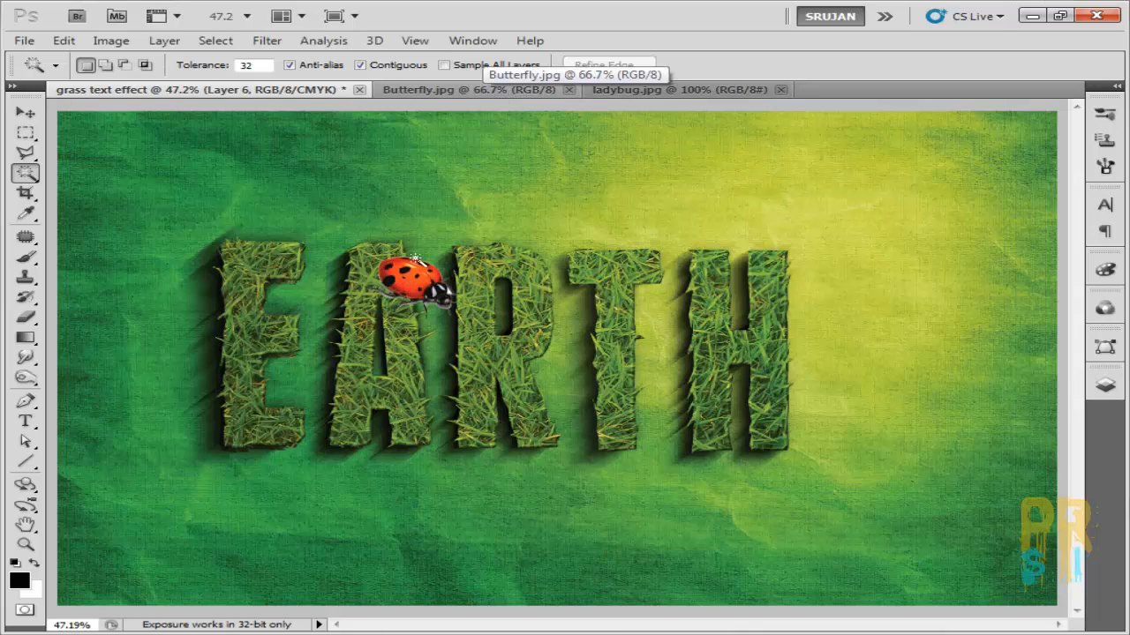
Scale the ladybug to about 46%, rotate it to about -84°, and place it on the upper-left edge of the letter A.
key("ctrl+t")
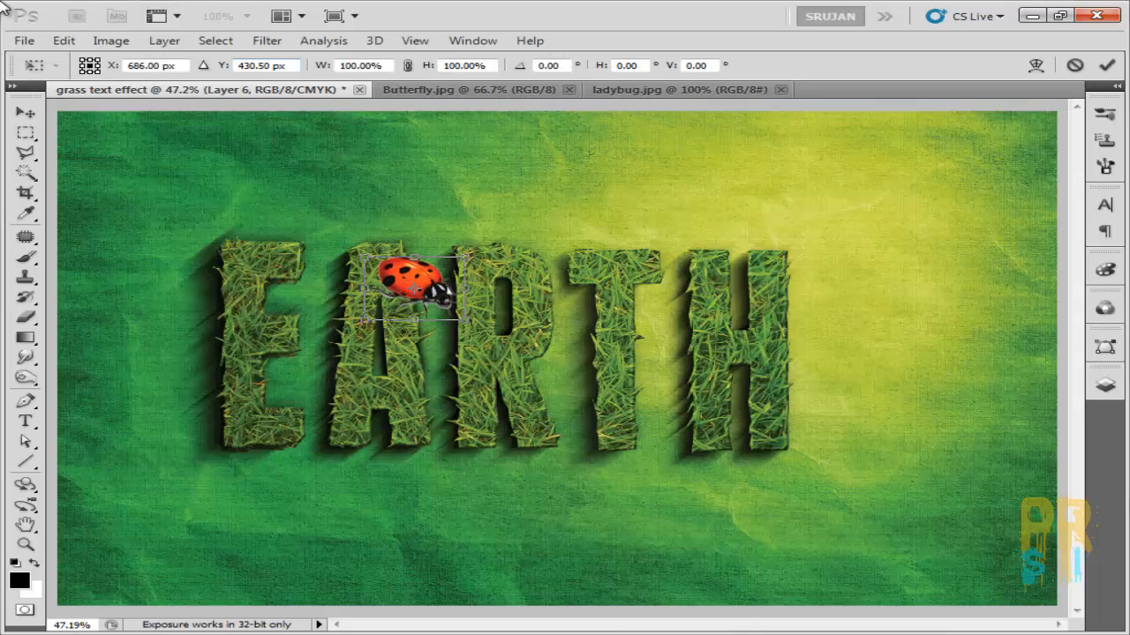
left_click_drag(313, 314, 440, 422)
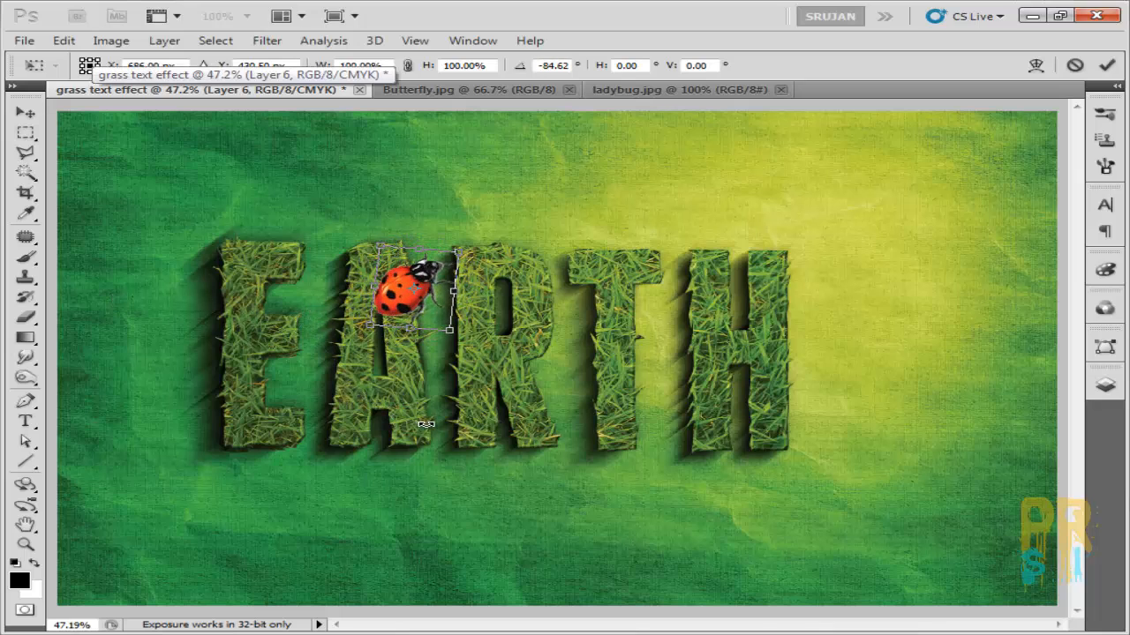
left_click_drag(458, 253, 344, 301)
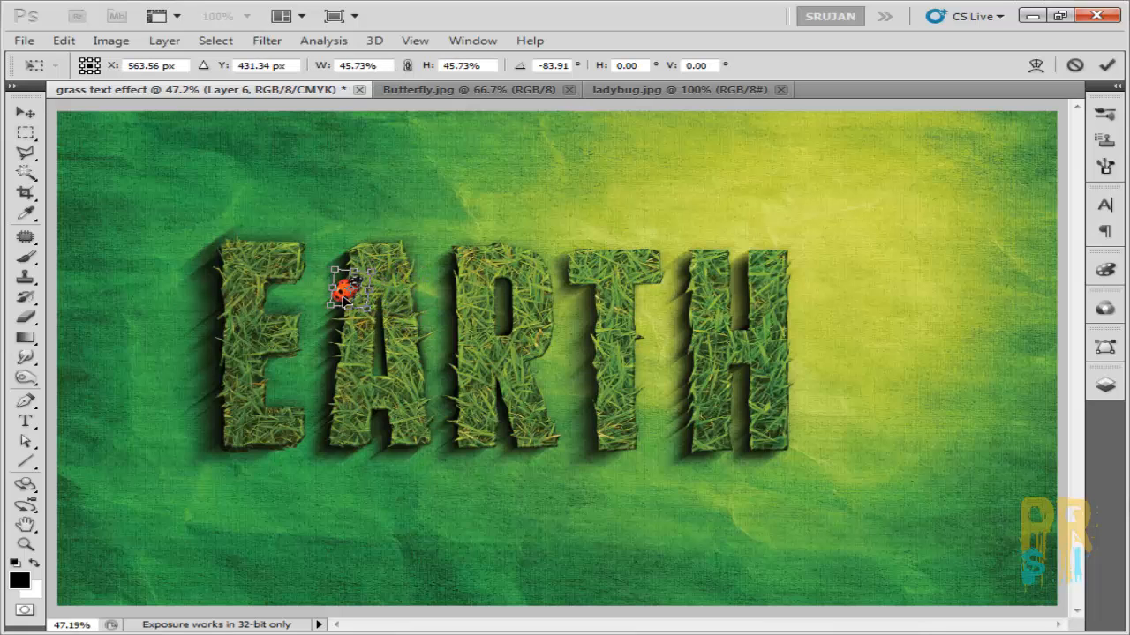
key("ctrl+plus")
key("ctrl+plus")
key("Return")
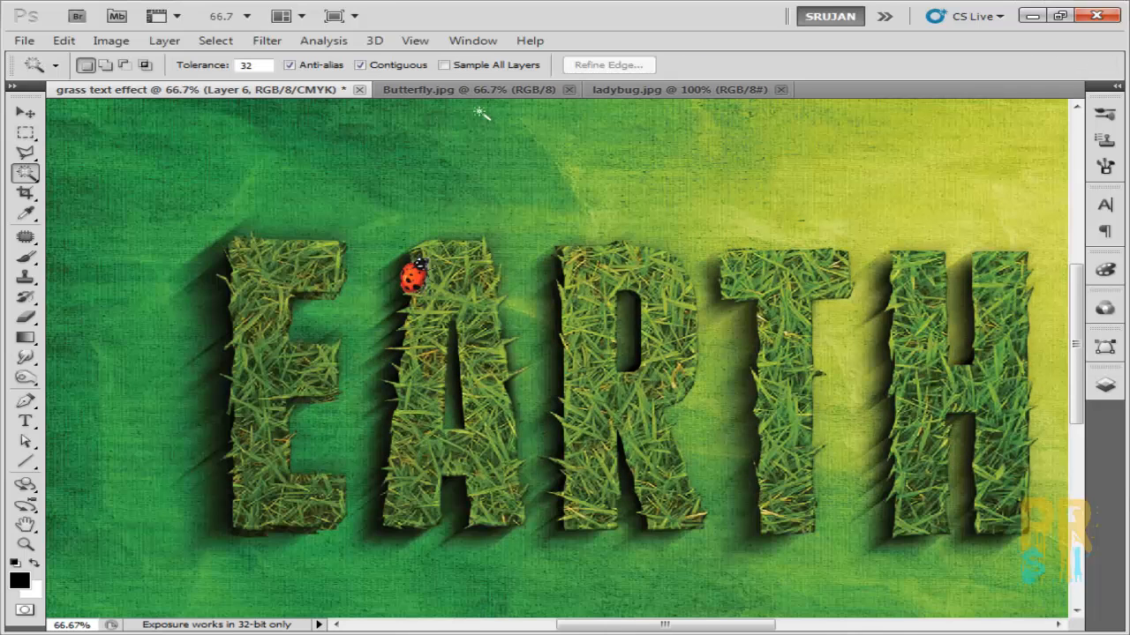
Select the butterfly by inverting a Magic Wand selection of its white background, and move it into the grass text effect document.
left_click(488, 96)
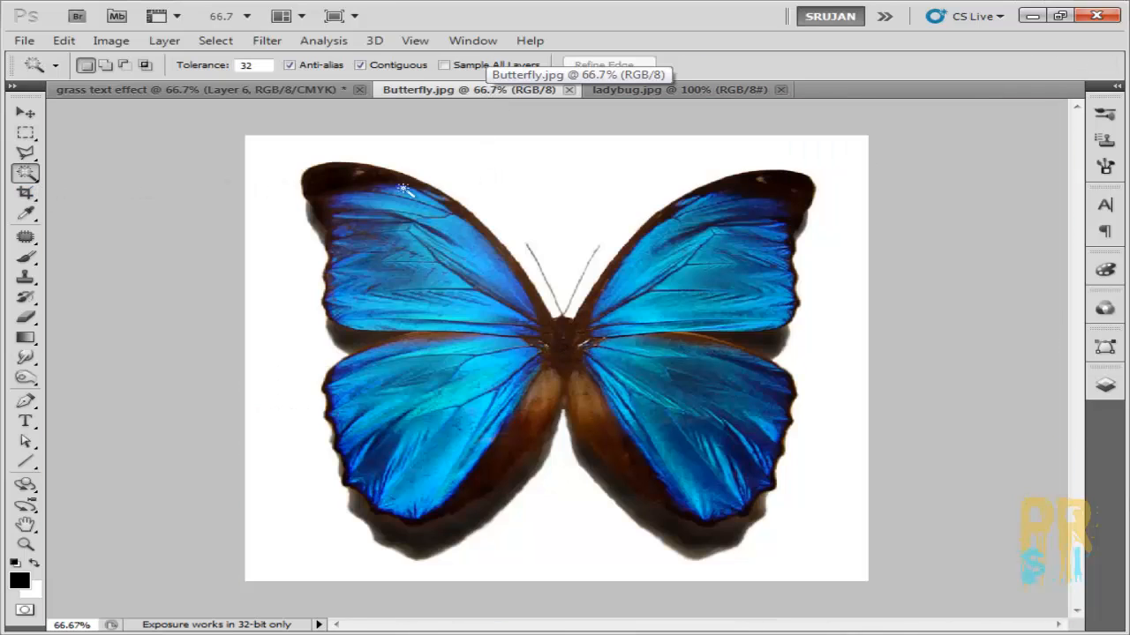
left_click(475, 181)
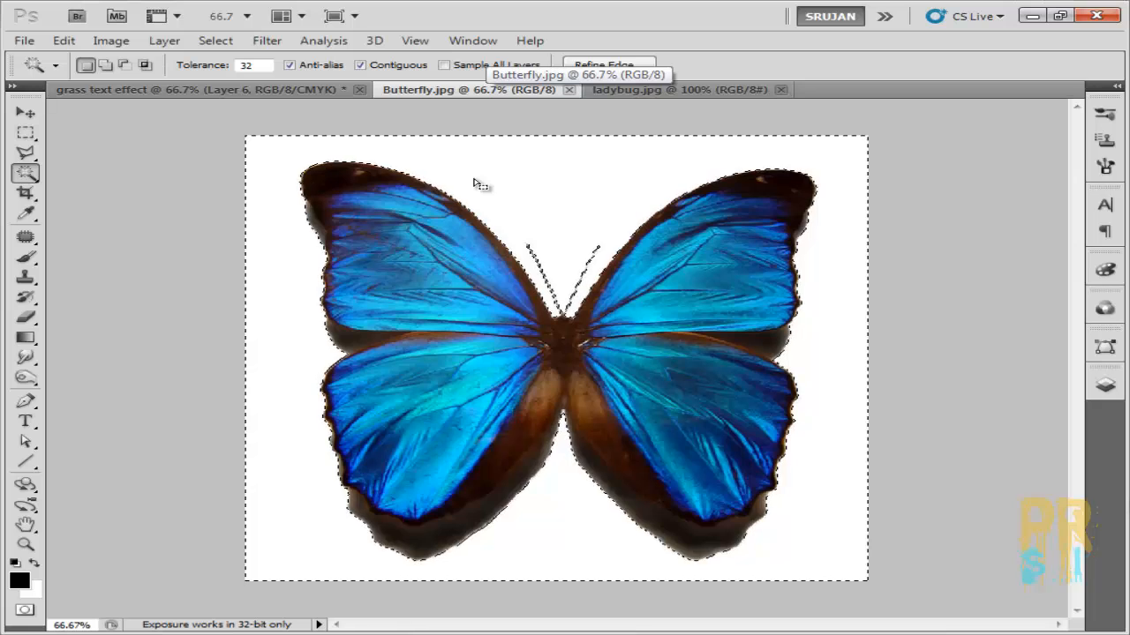
key("ctrl+shift+i")
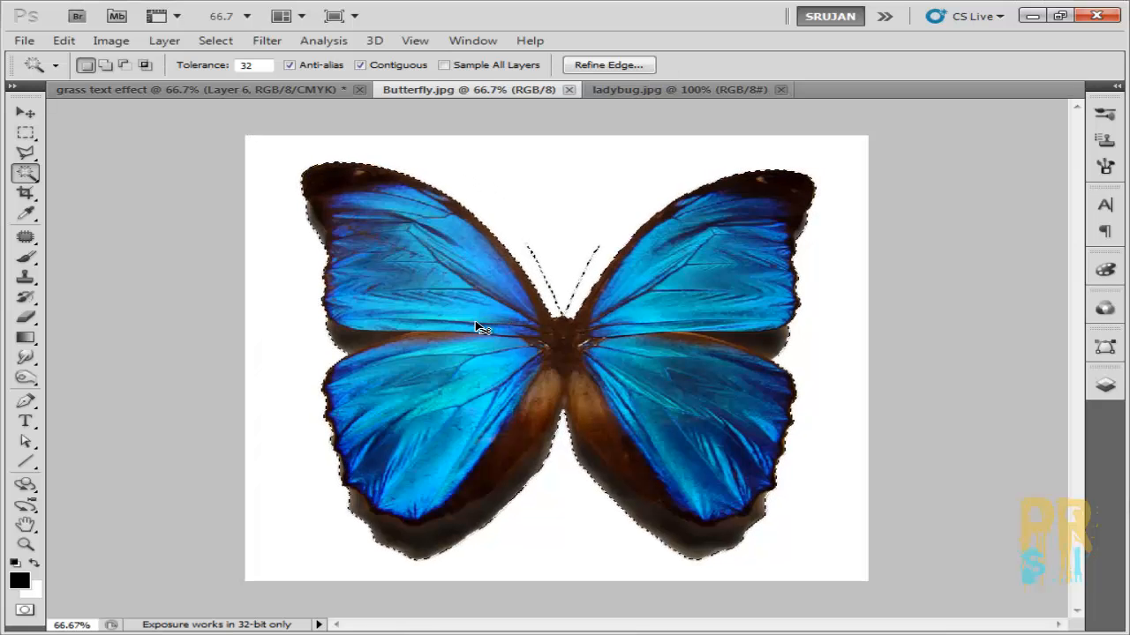
left_click_drag(476, 323, 588, 313)
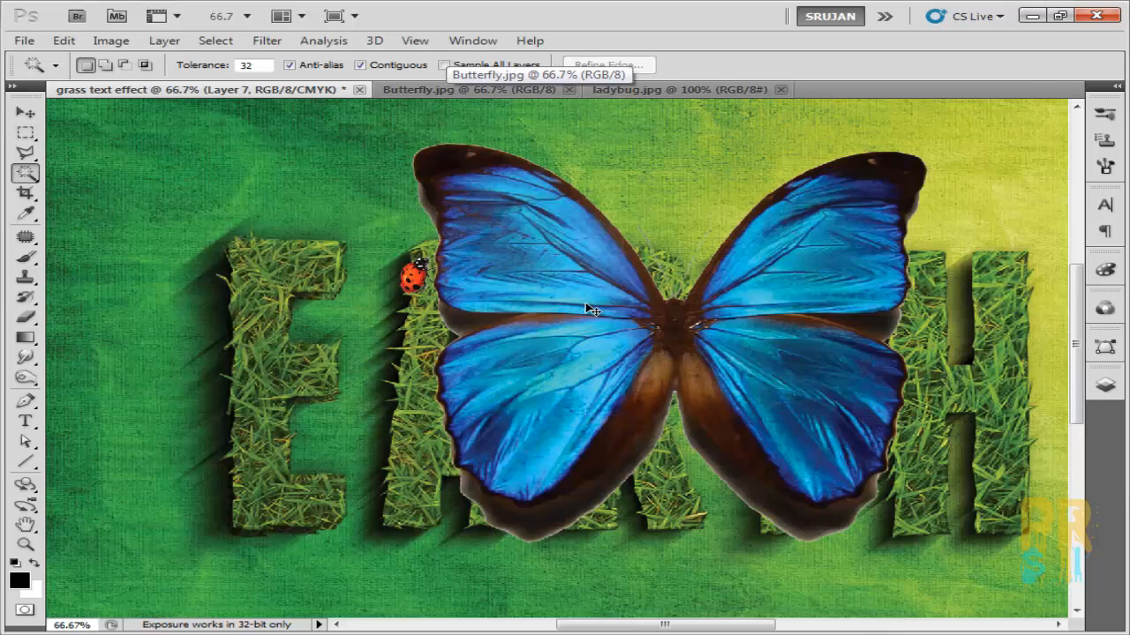
Scale the butterfly to about 15% width and 14% height, rotate it to about -24°, and place it on the H's upper-right corner.
key("ctrl+t")
left_click_drag(413, 143, 820, 466)
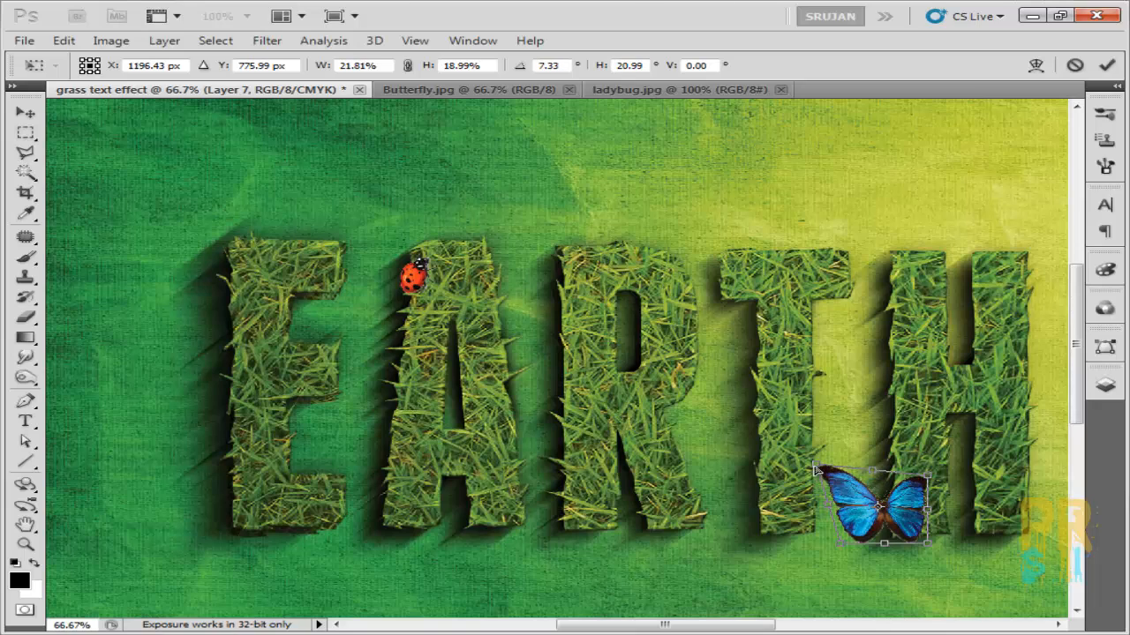
left_click_drag(924, 481, 874, 244)
left_click_drag(778, 213, 773, 231)
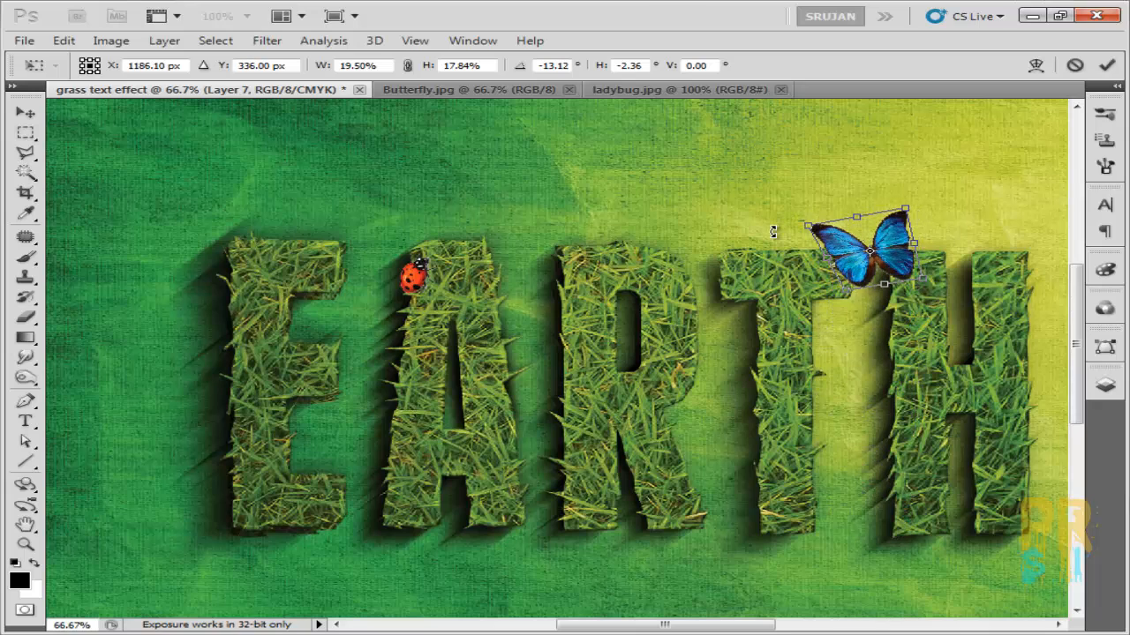
left_click_drag(850, 253, 1046, 271)
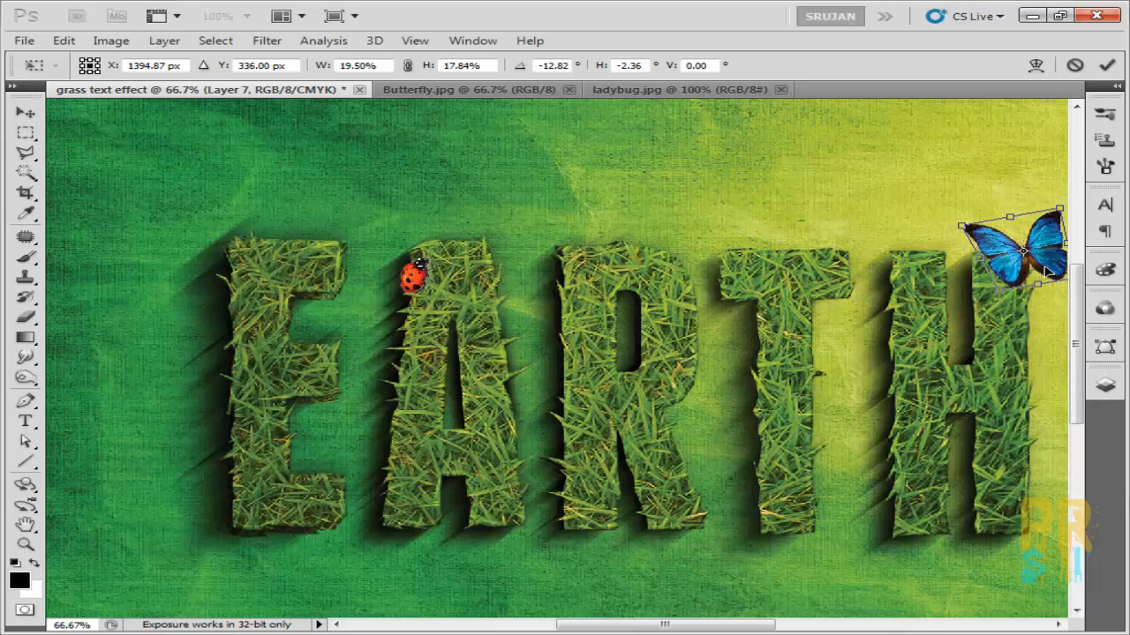
key("ctrl+minus")
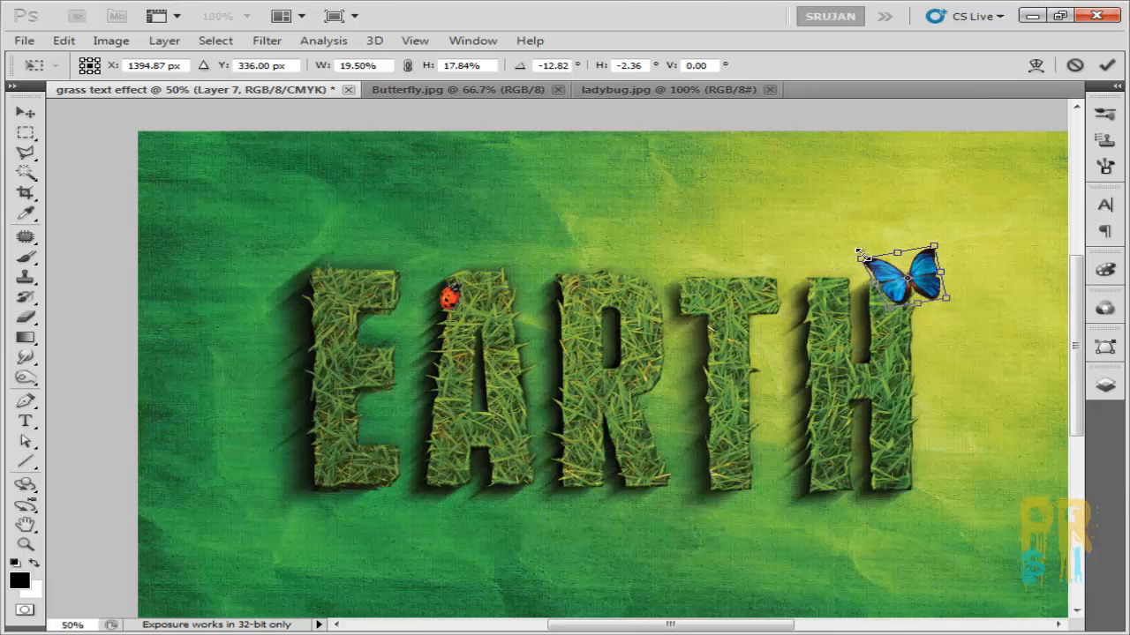
left_click_drag(850, 255, 902, 298)
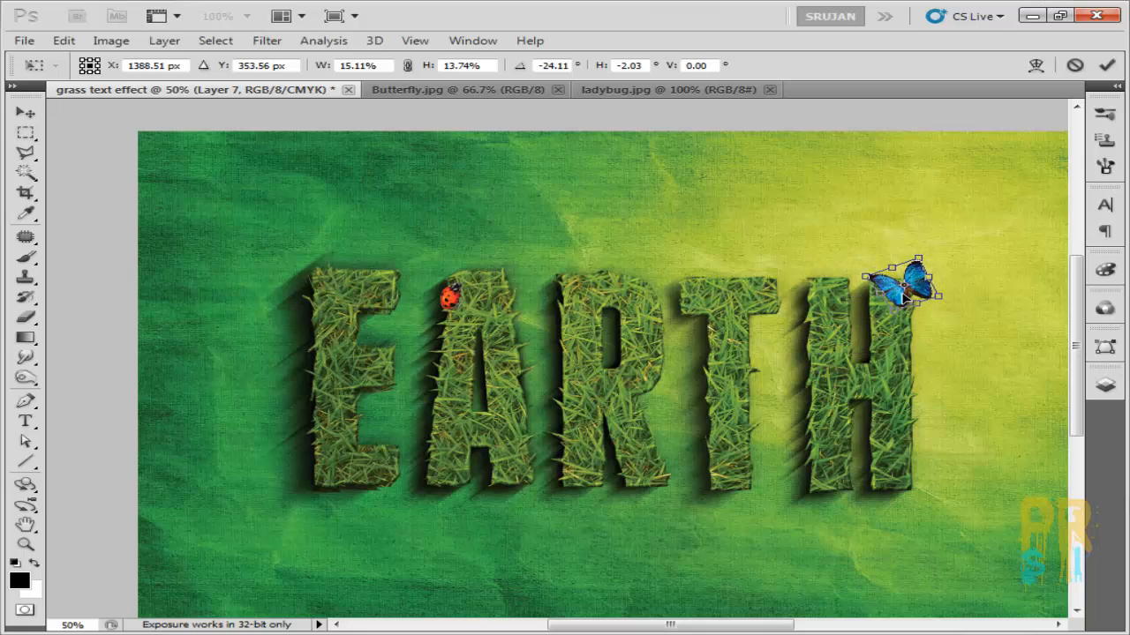
key("Return")
key("w")
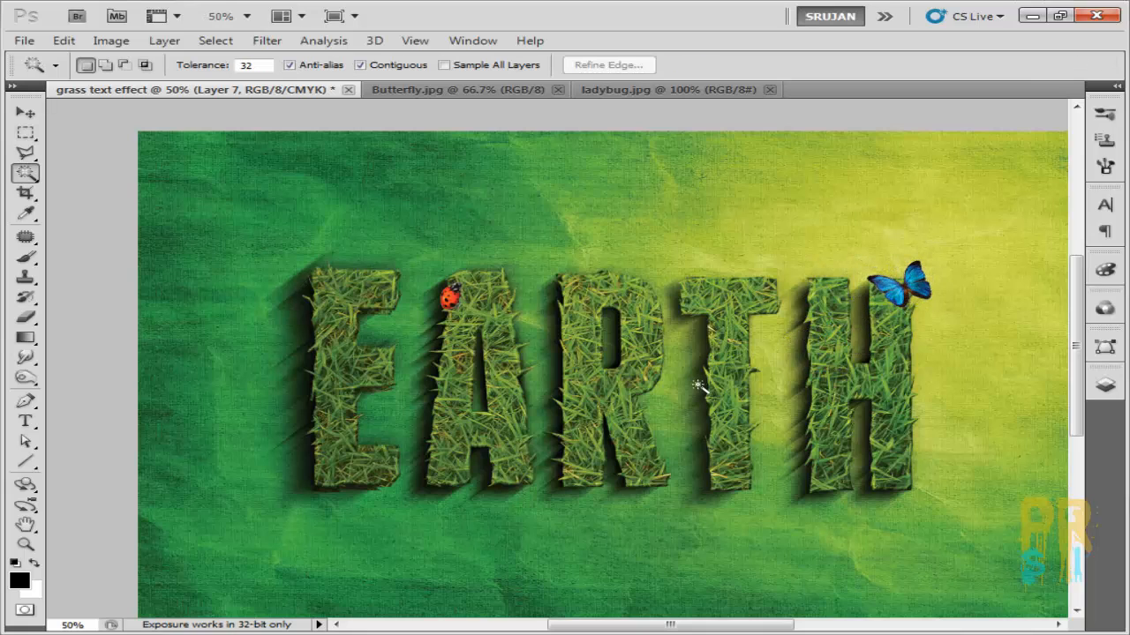
Rename the two cut-out layers as "ladybug" (Layer 6) and "butterfly" (Layer 7).
left_click(1104, 384)
left_click(955, 261)
double_click(956, 262)
type("lad")
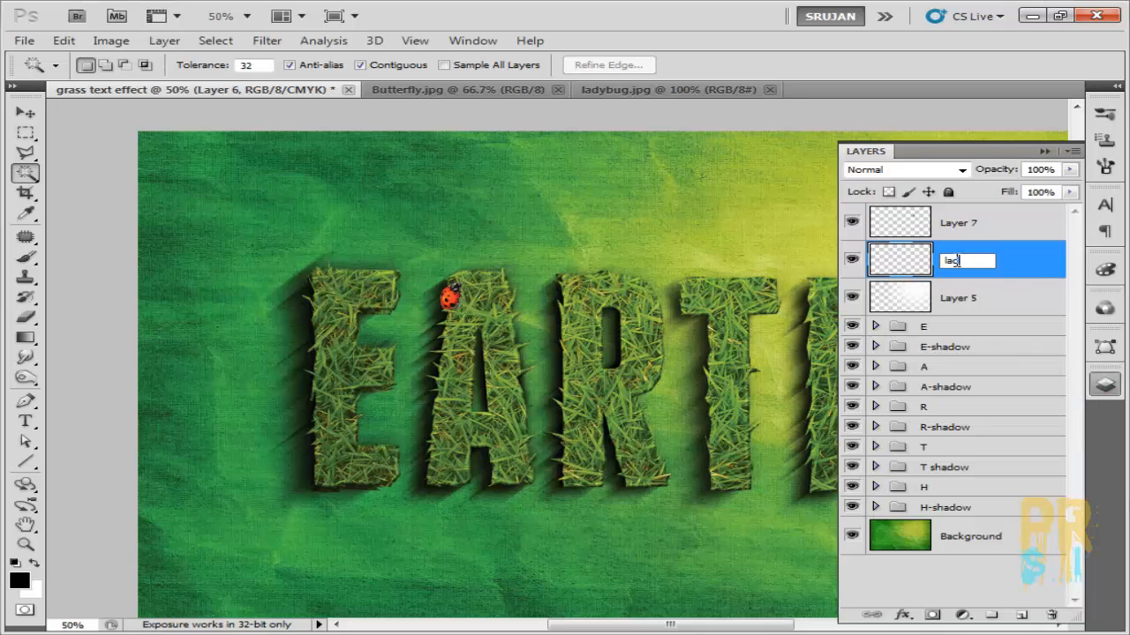
type("ybug")
key("Return")
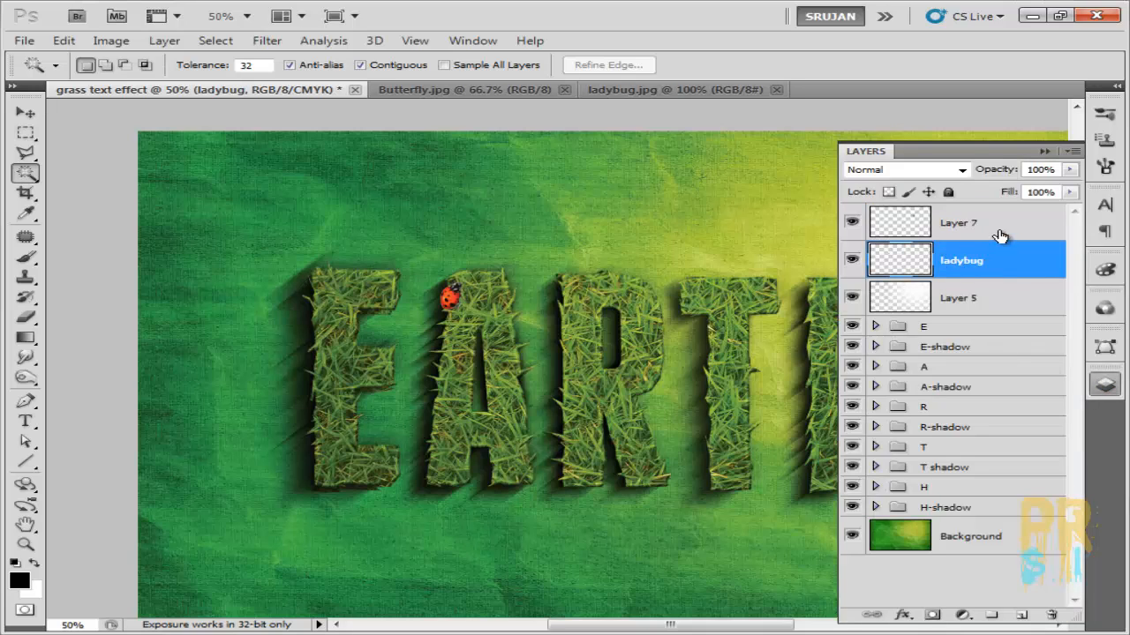
double_click(969, 222)
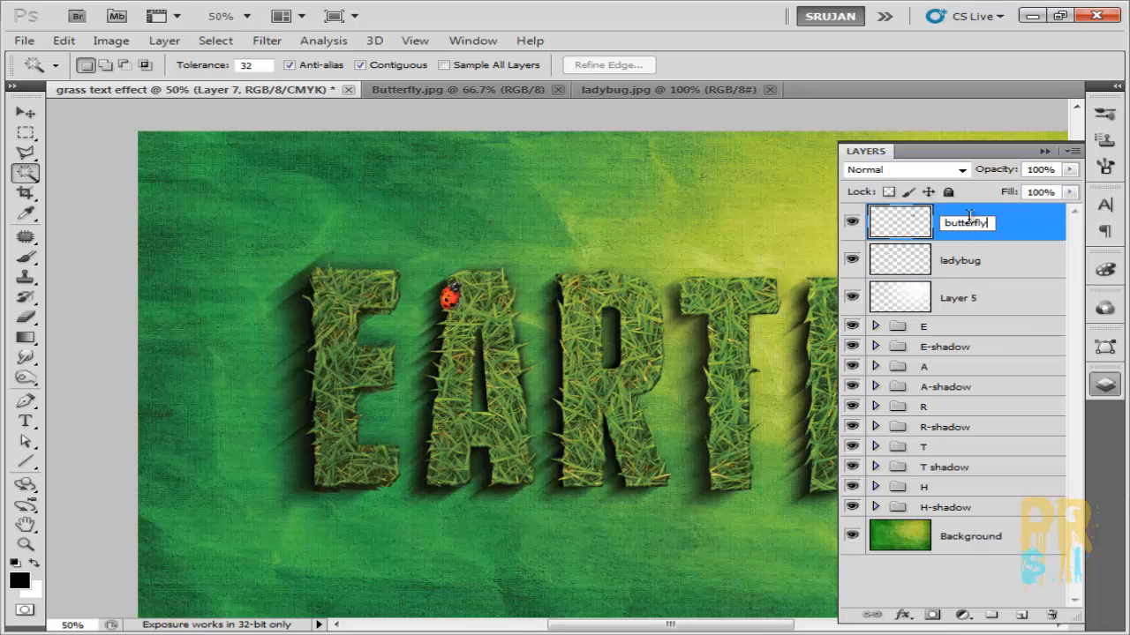
key("Return")
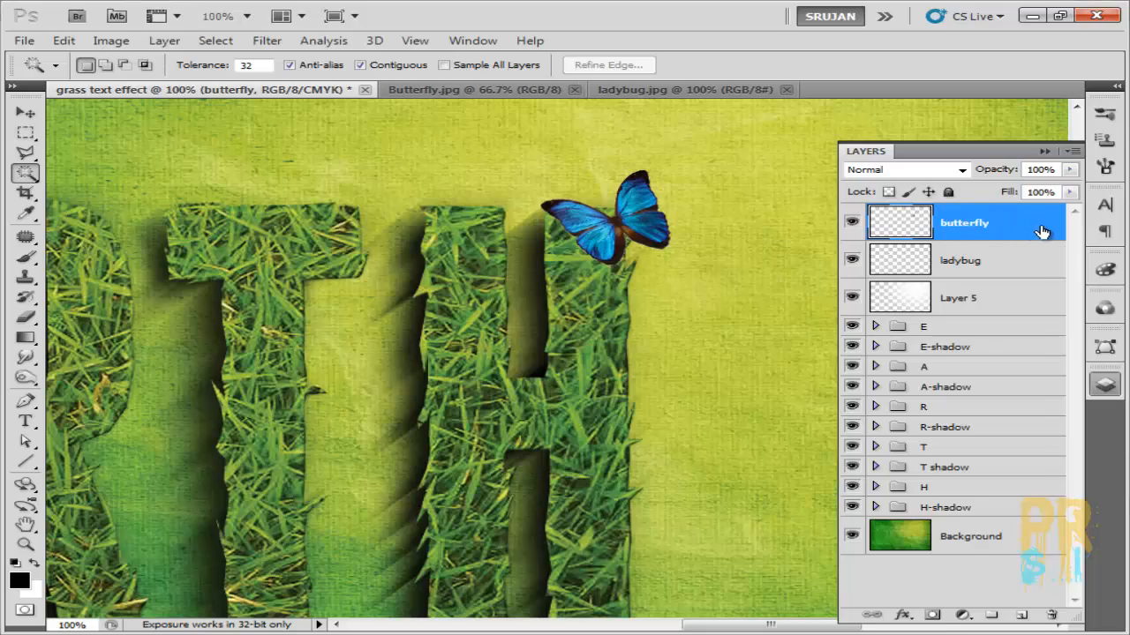
Add a Multiply Drop Shadow to the butterfly layer, with a 37° angle and a distance of 11 px.
right_click(1042, 231)
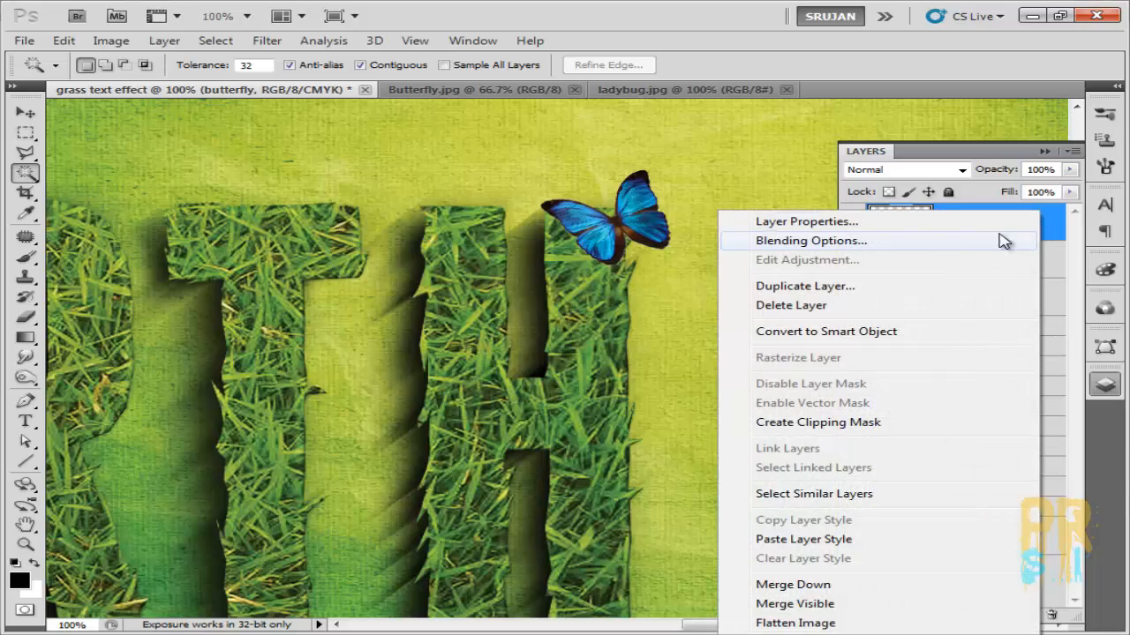
left_click(951, 243)
left_click_drag(663, 125, 1126, 131)
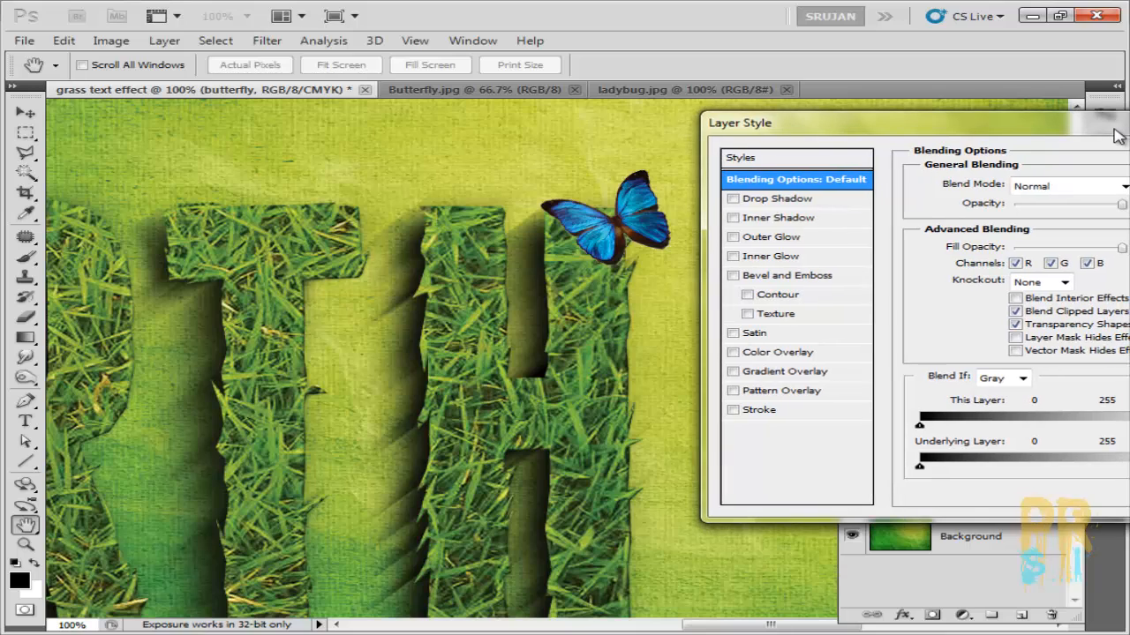
left_click(854, 201)
left_click_drag(609, 234, 603, 235)
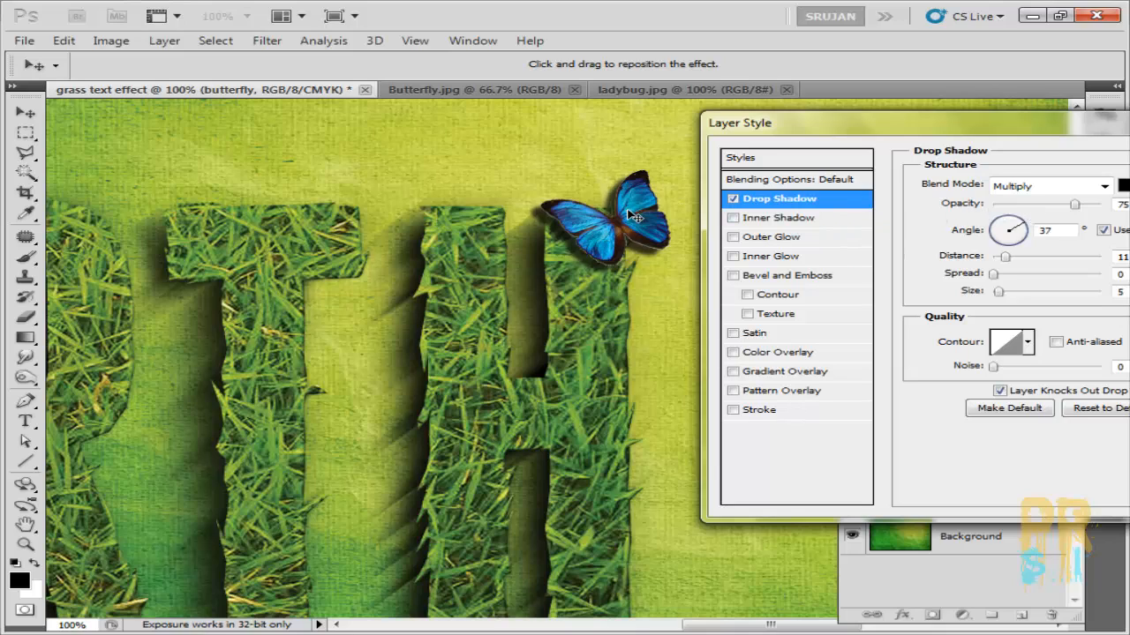
Add a smooth Inner Bevel to the butterfly with Bevel and Emboss, adjust its light direction slightly, and apply the layer style.
left_click(763, 278)
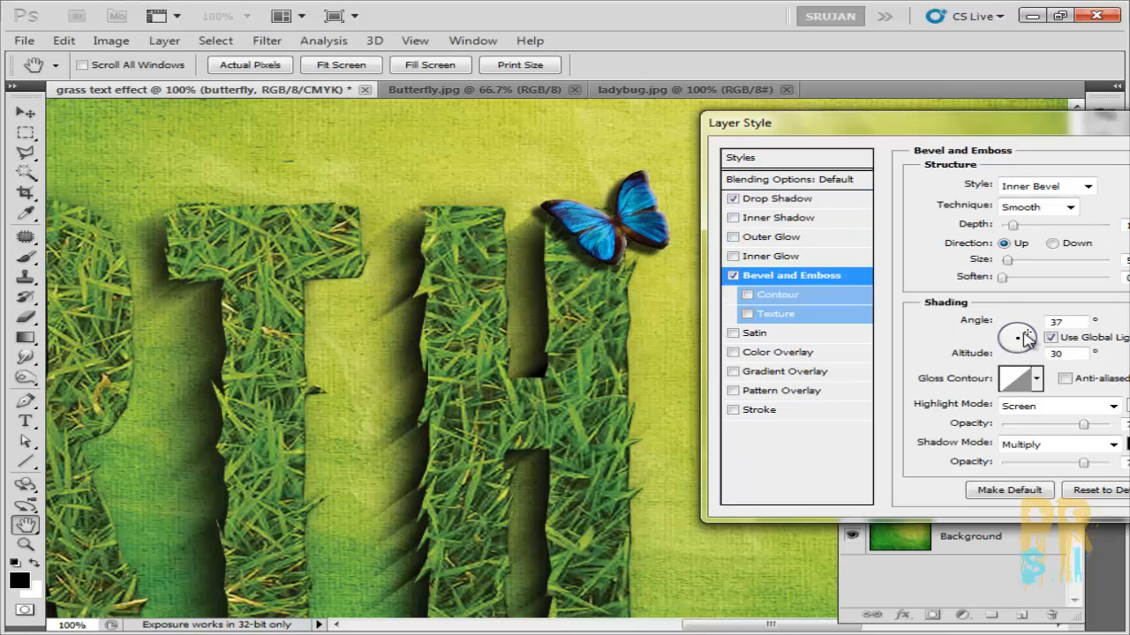
mouse_move(1026, 338)
left_mouse_down()
mouse_move(1006, 344)
mouse_move(1026, 332)
left_mouse_up()
left_click_drag(988, 136, 757, 145)
left_click(1071, 166)
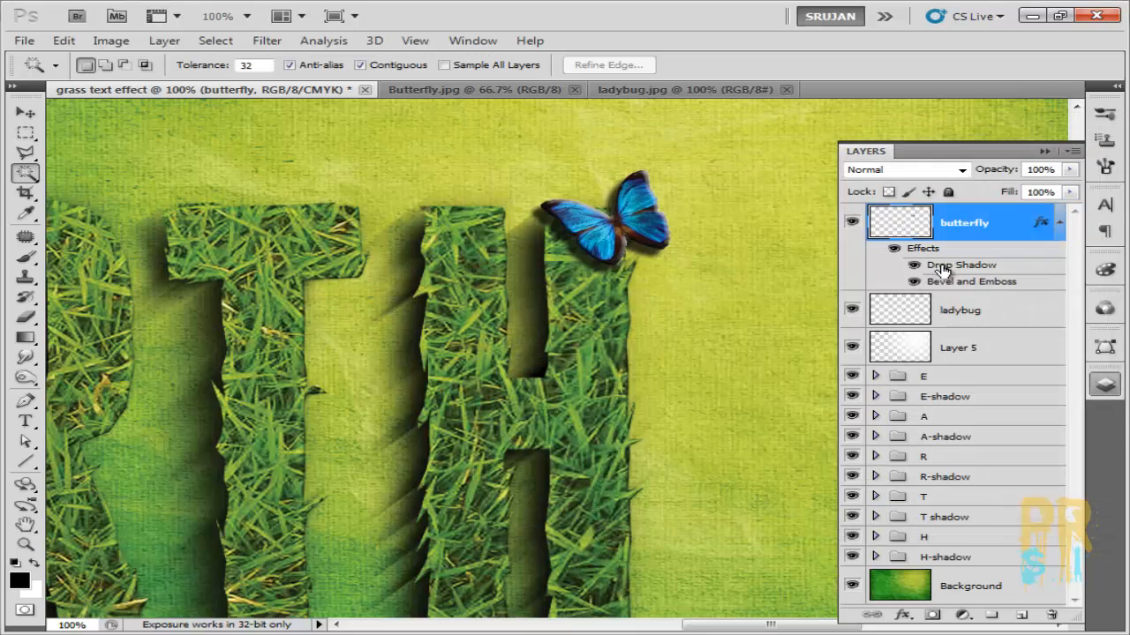
Copy the butterfly's layer style and paste it onto the ladybug layer.
right_click(986, 231)
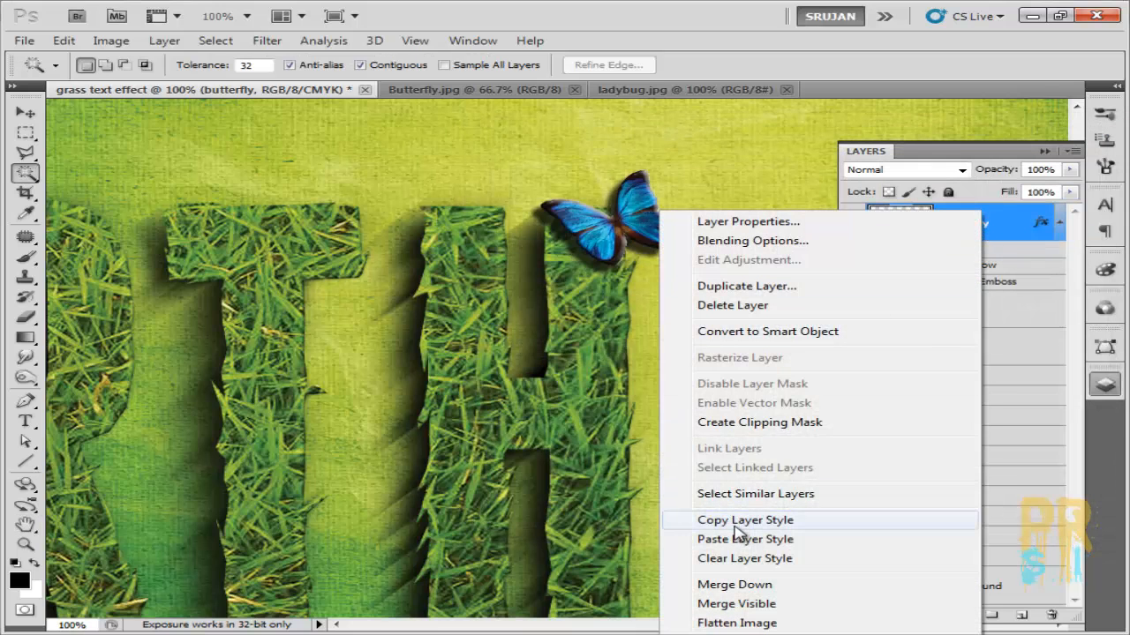
left_click(960, 522)
right_click(982, 314)
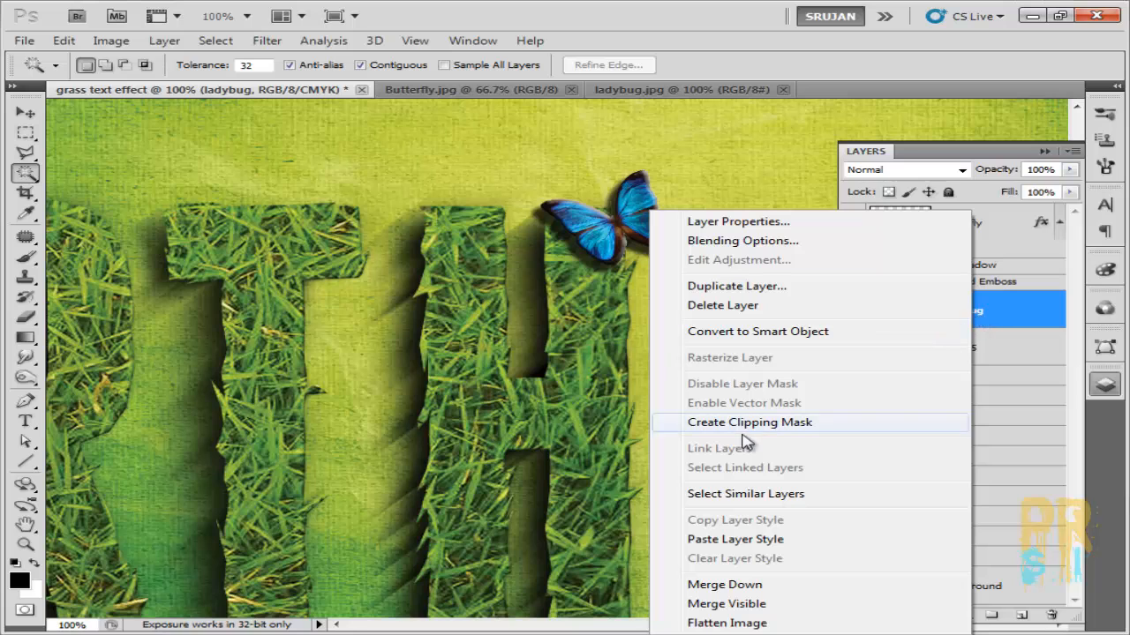
left_click(733, 541)
Move the ladybug up to the upper-left corner of the letter A and rotate it slightly clockwise.
scroll(336, 315, "left", 10)
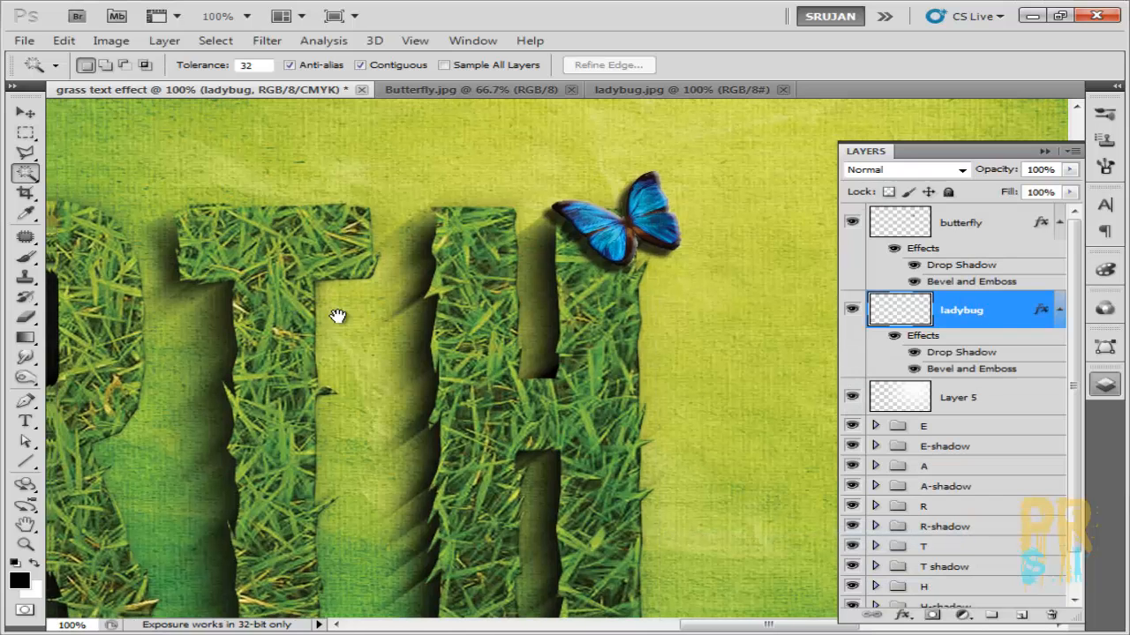
scroll(436, 319, "left", 3)
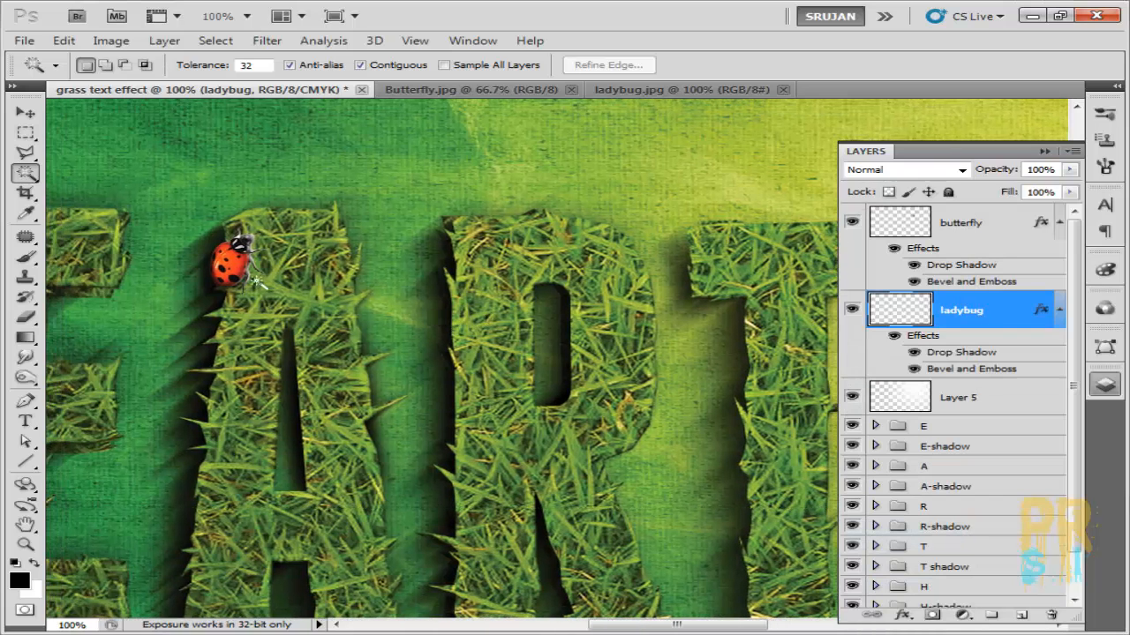
left_click_drag(233, 271, 234, 236)
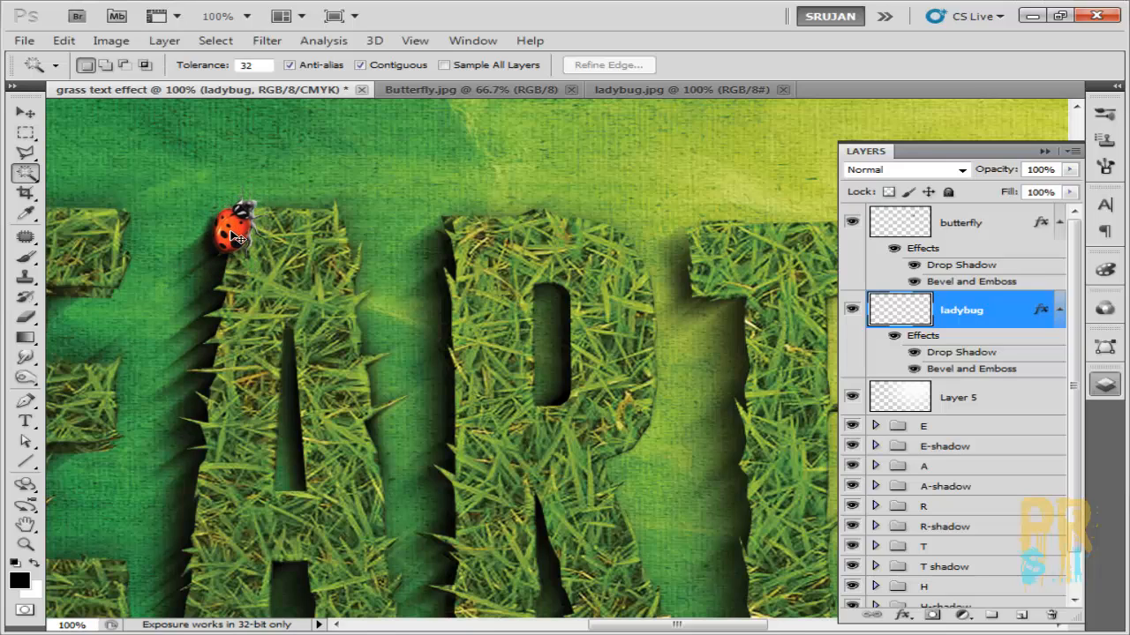
key("ctrl+t")
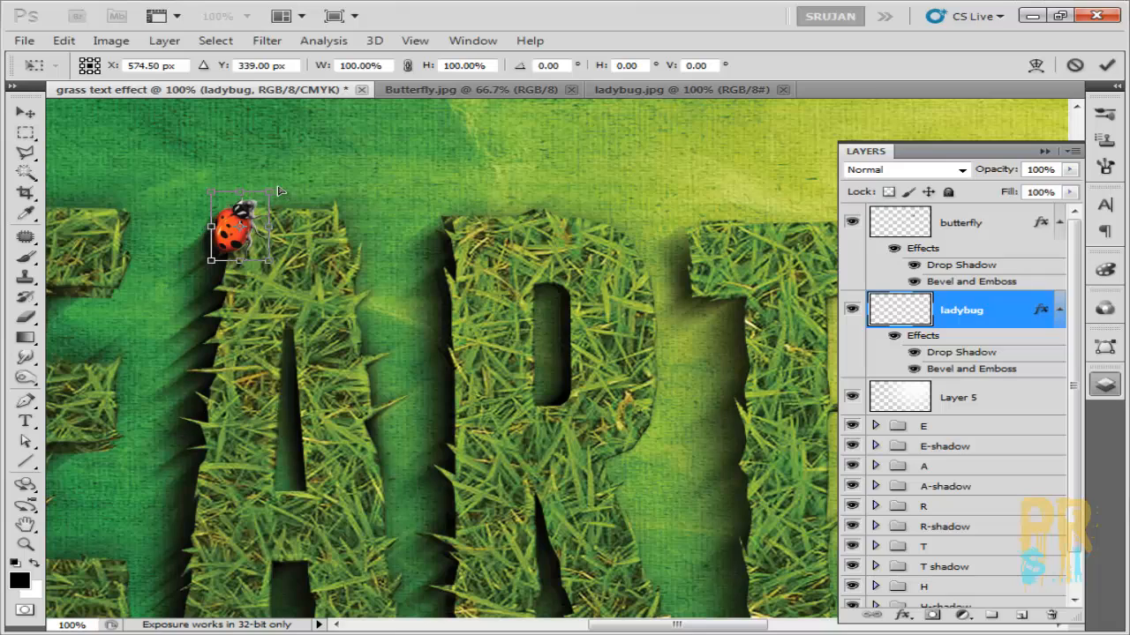
left_click_drag(281, 189, 297, 208)
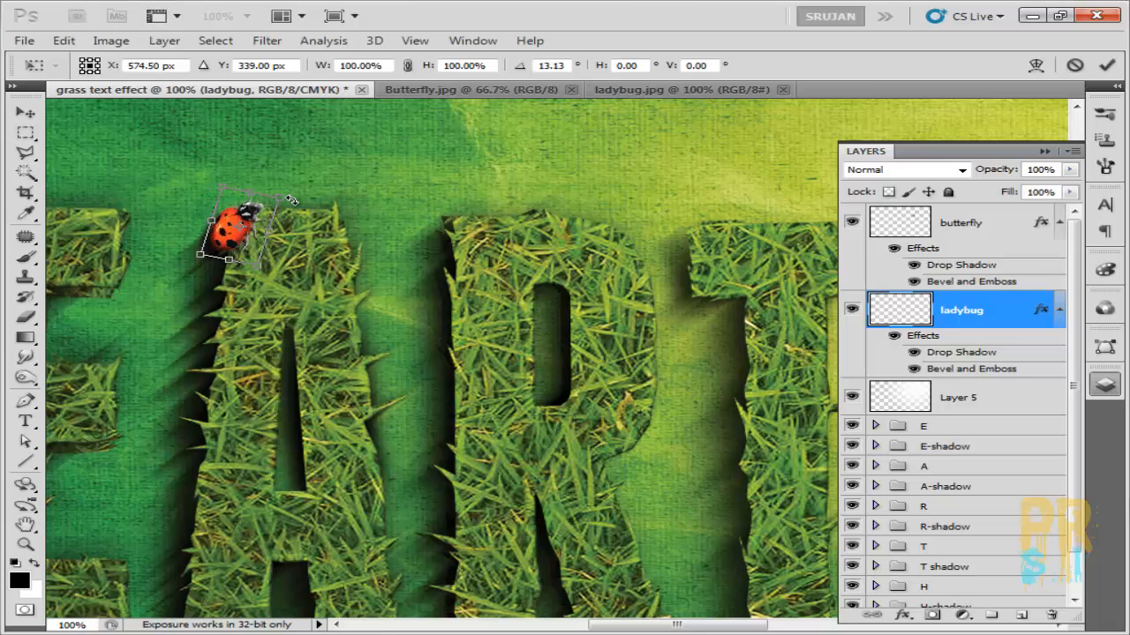
key("Return")
key("w")
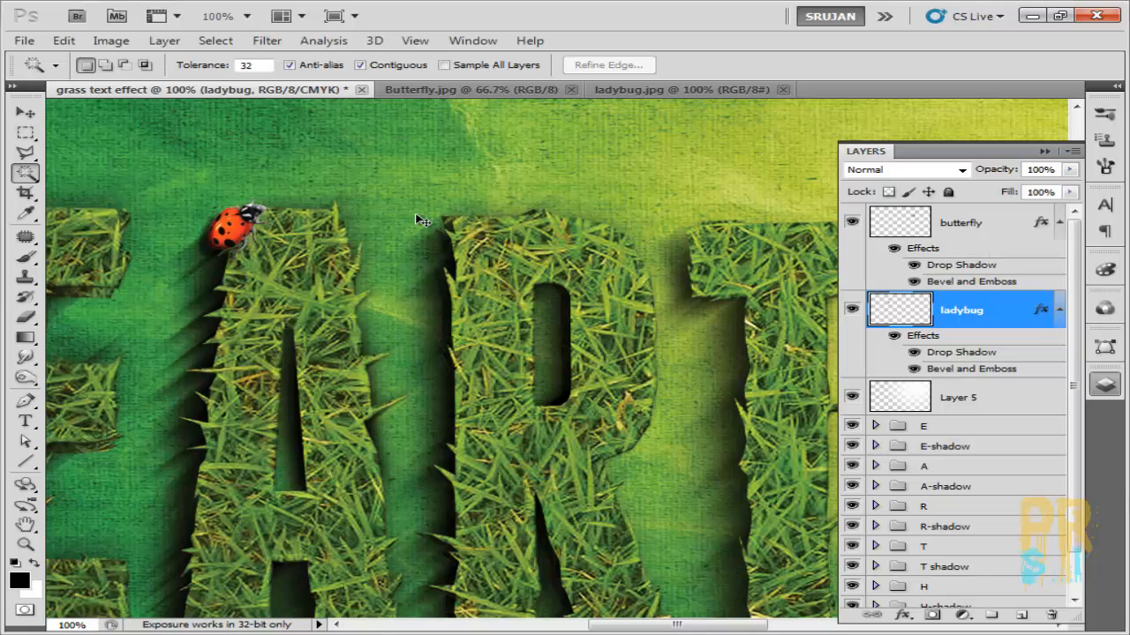
Add a 12 pt Myriad Pro text box centred below EARTH reading “The Earth is but one country but mankind its citizens”.
key("ctrl+0")
left_click(1044, 150)
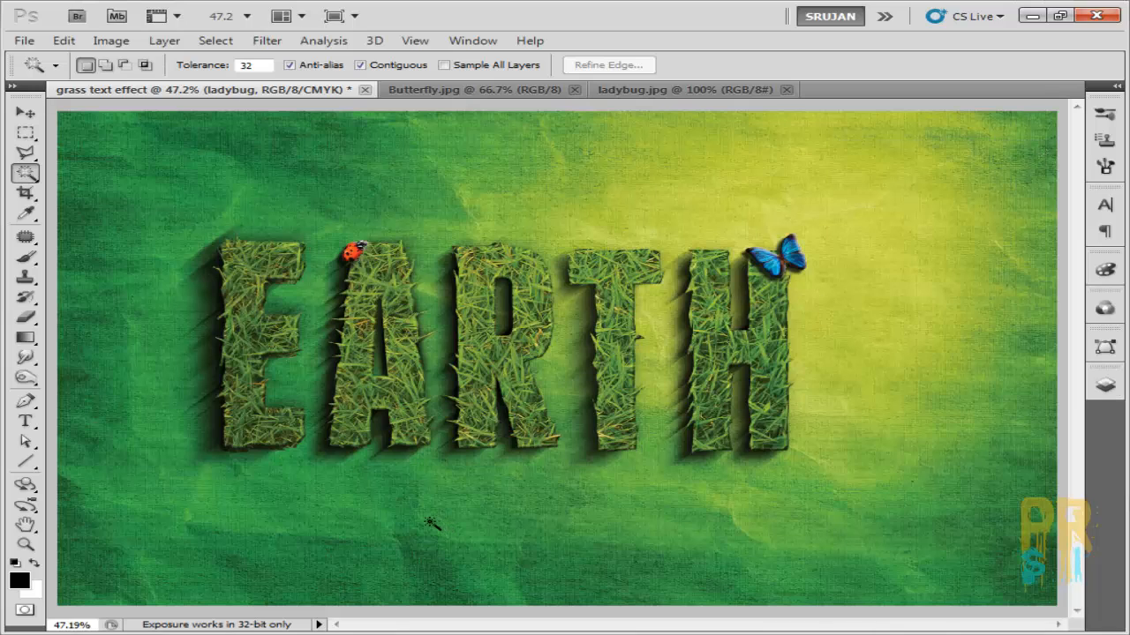
key("t")
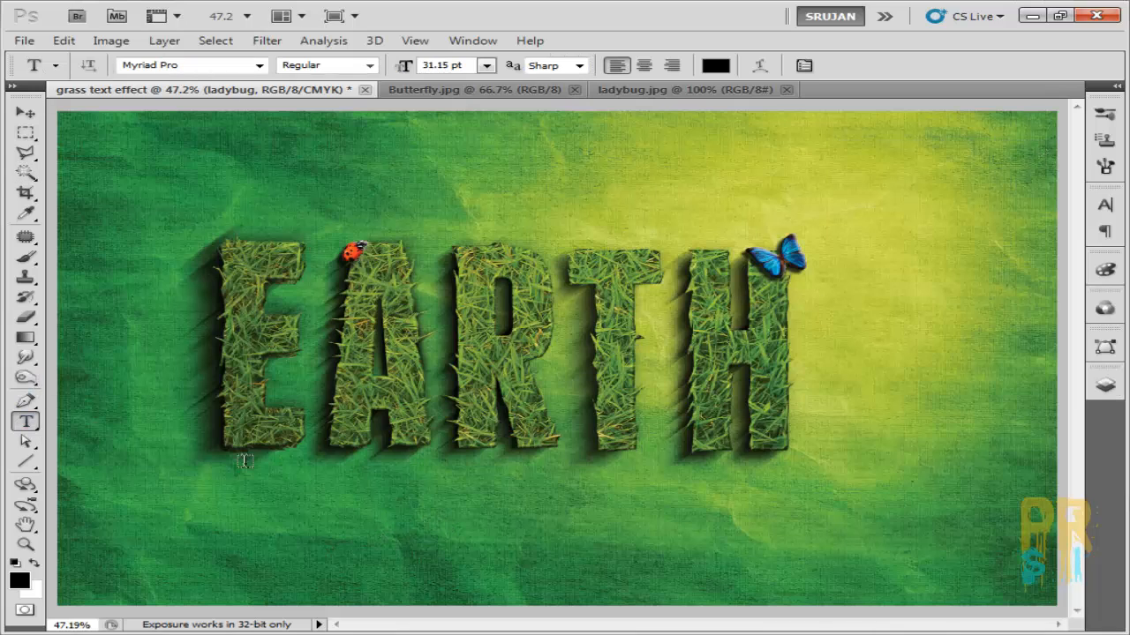
left_click_drag(715, 531, 774, 529)
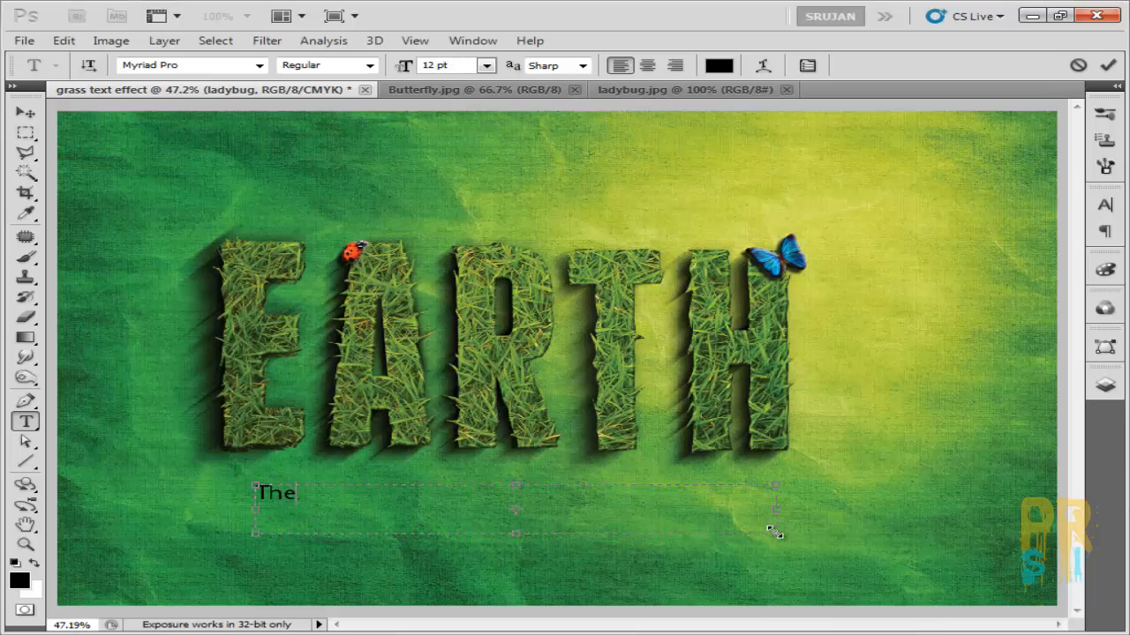
type("The Earth is but one country but mank")
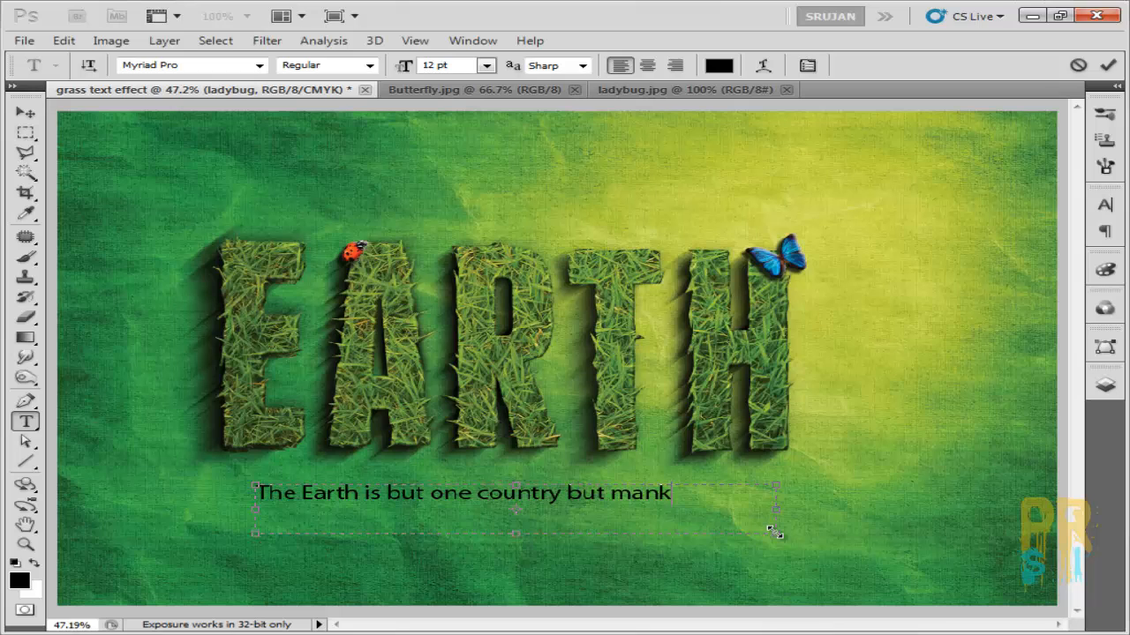
type("ind its citiz")
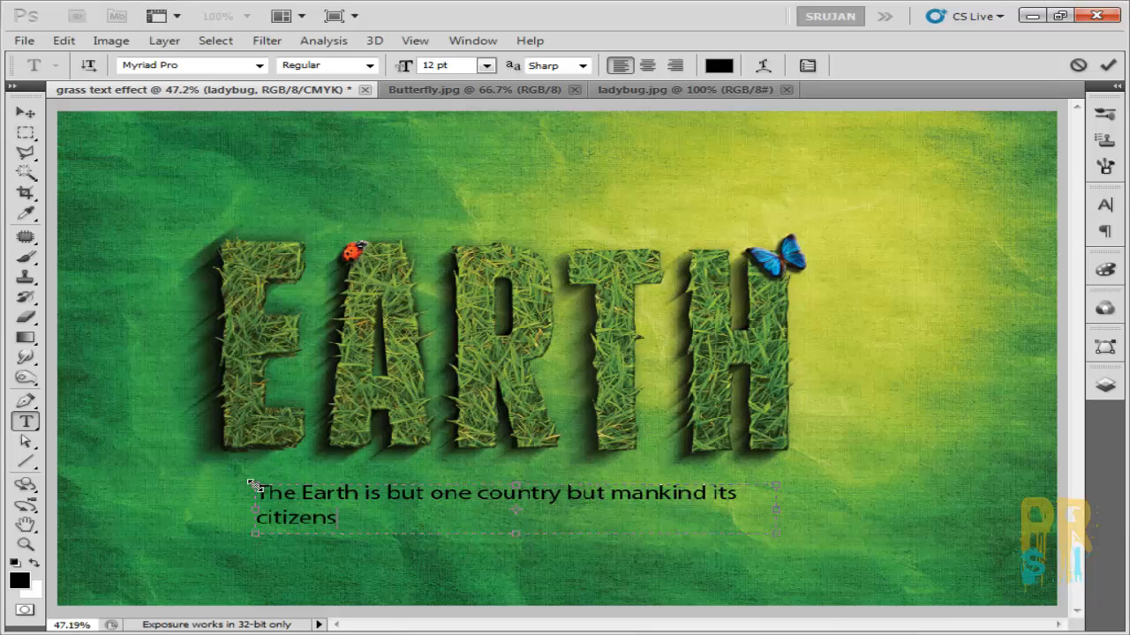
type("ens")
left_click_drag(251, 485, 180, 485)
type("“")
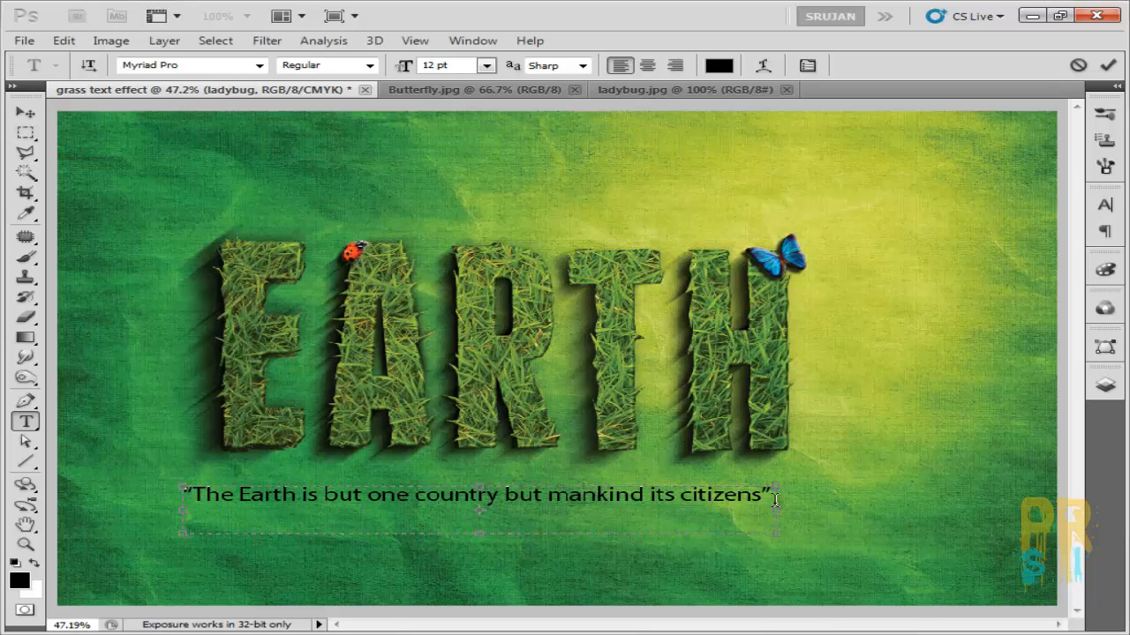
left_click_drag(654, 512, 683, 504)
Change the colour of the whole quote to light green, b9eeba.
left_click_drag(807, 489, 143, 489)
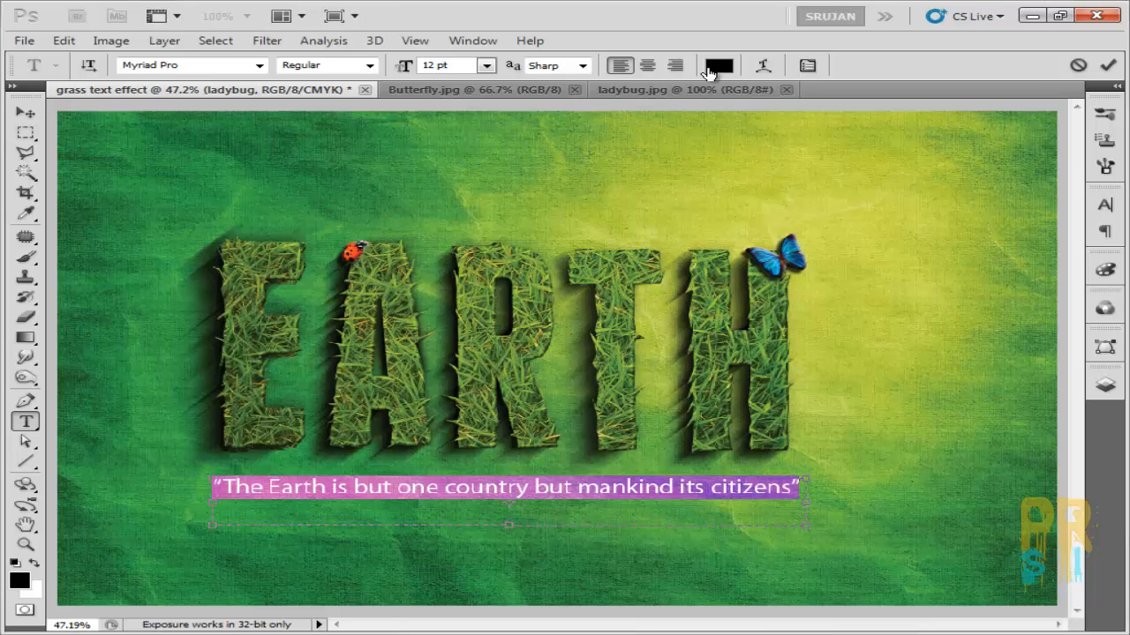
left_click(718, 65)
left_click_drag(681, 371, 680, 384)
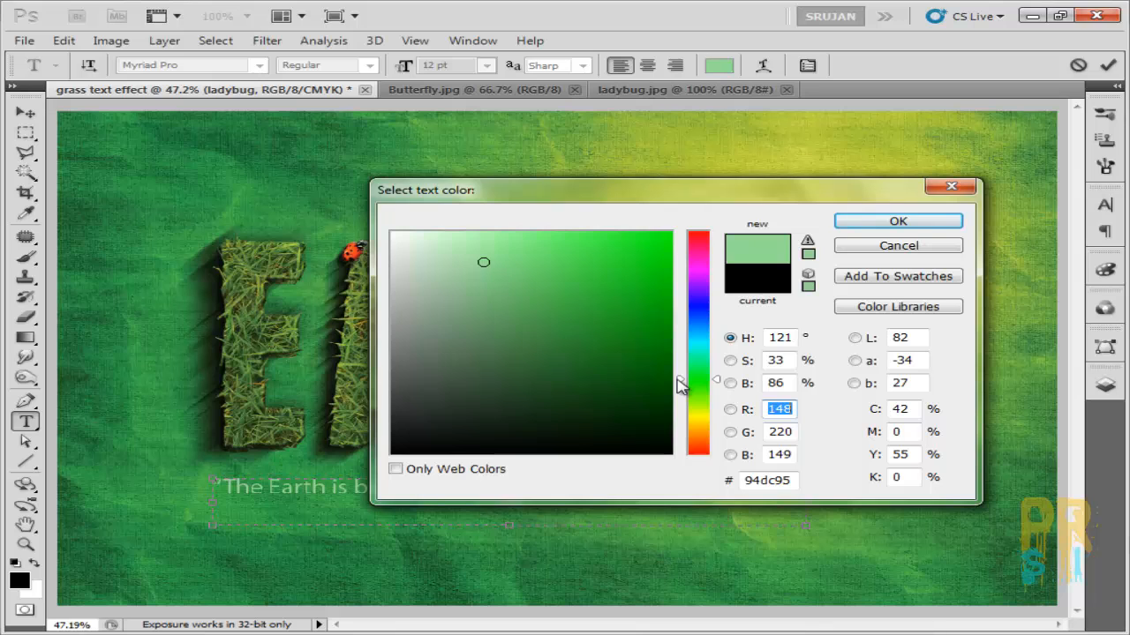
left_click_drag(574, 341, 453, 246)
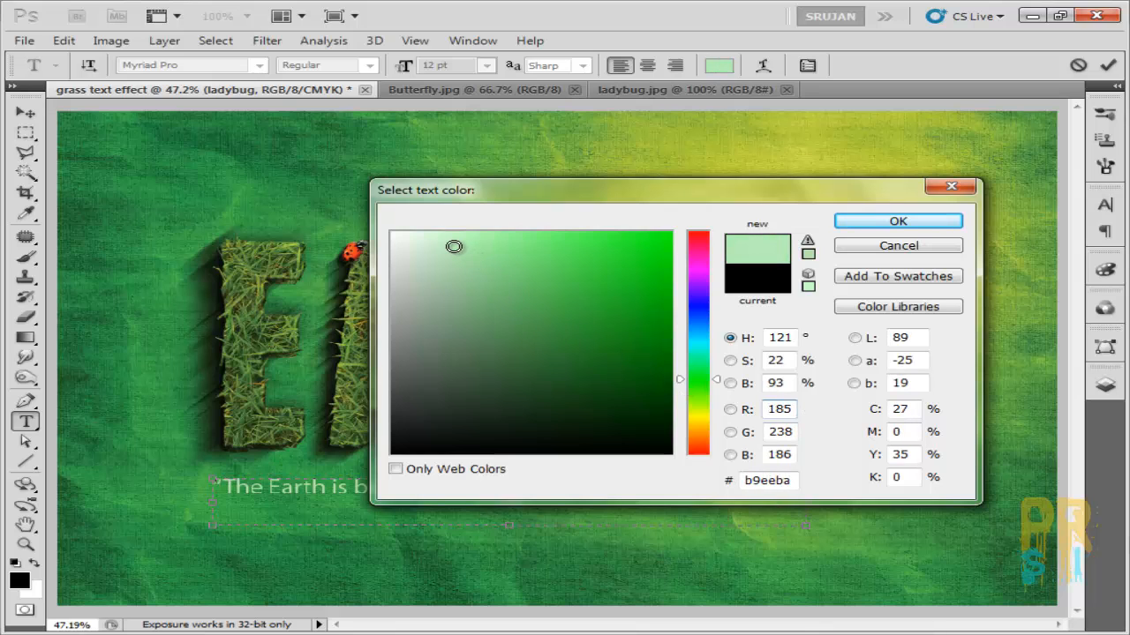
left_click(886, 223)
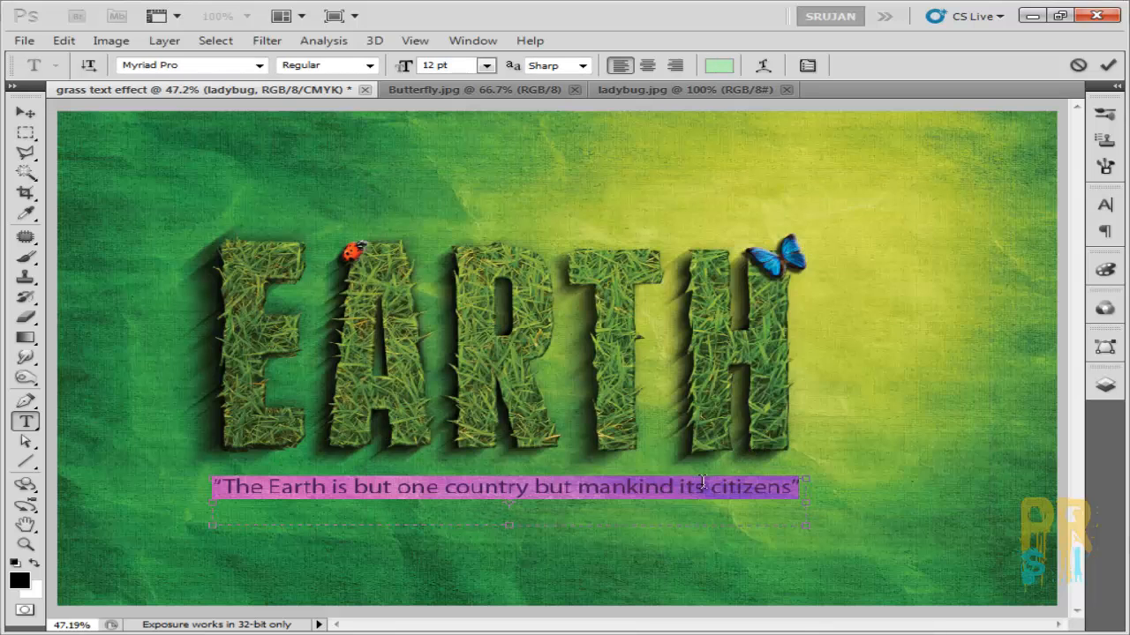
left_click(636, 510)
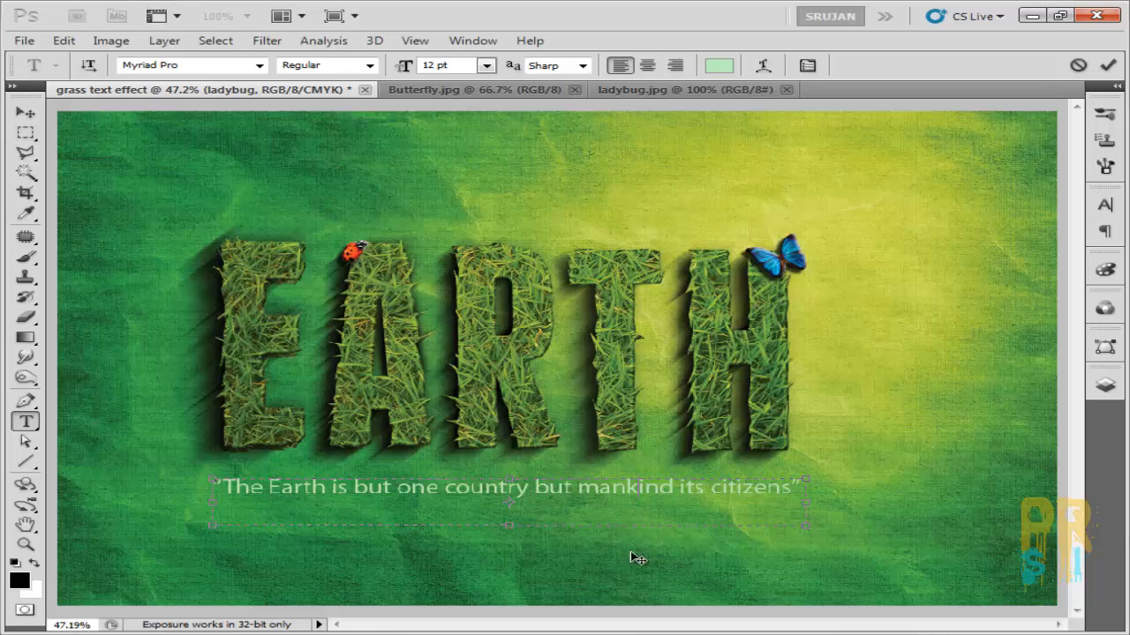
Move the quote's text layer above the butterfly layer and rename it "caption".
left_click(1104, 384)
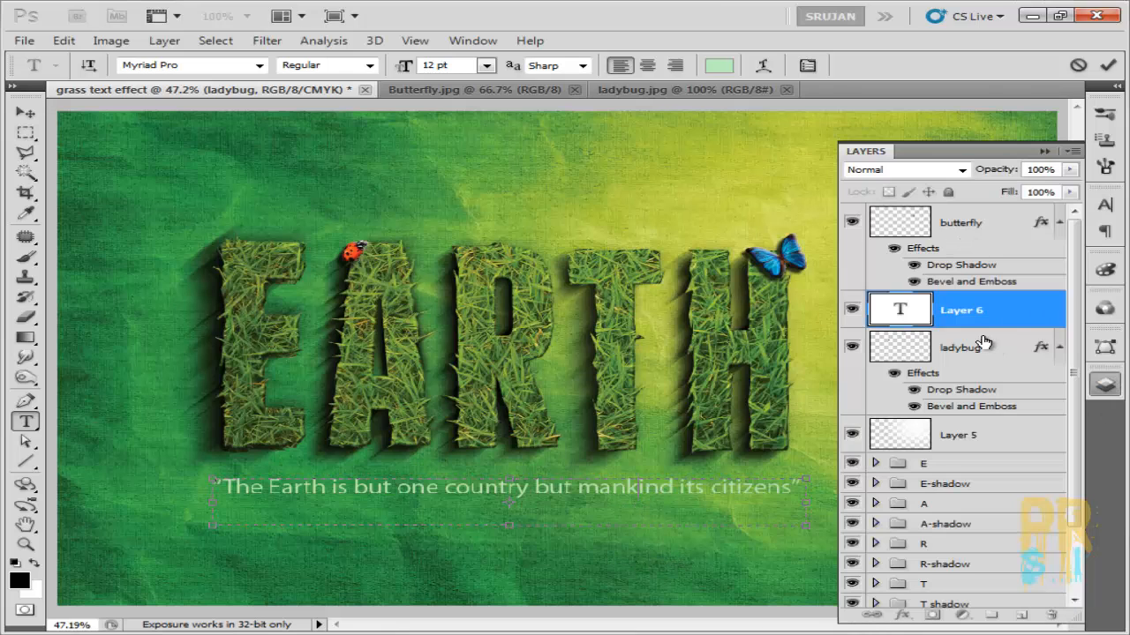
left_click_drag(979, 310, 990, 222)
double_click(989, 225)
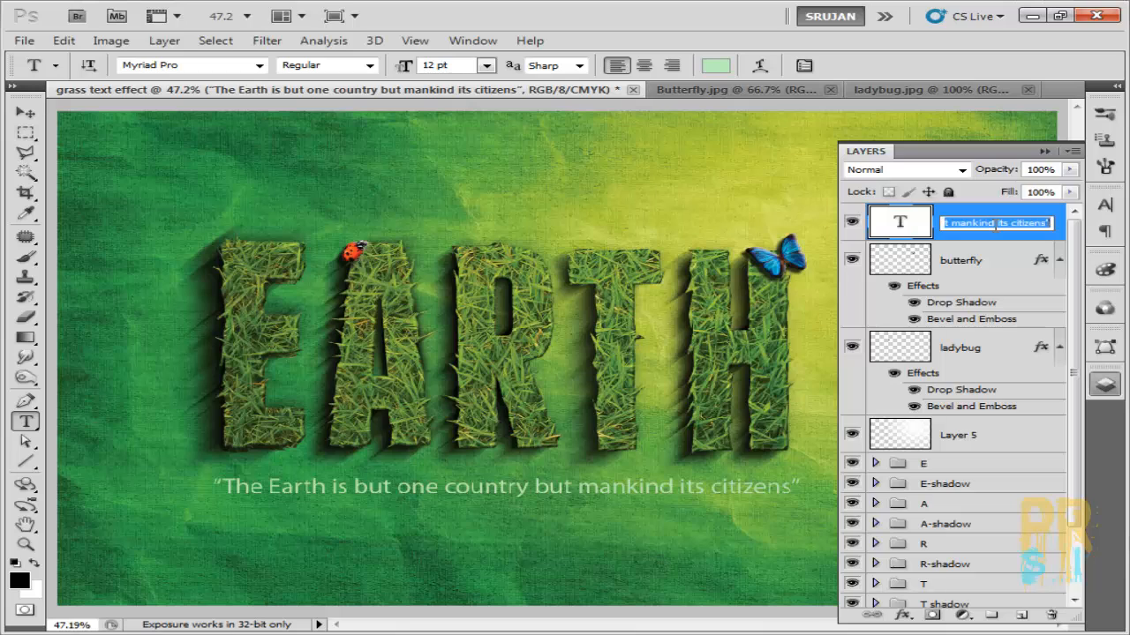
type("caption")
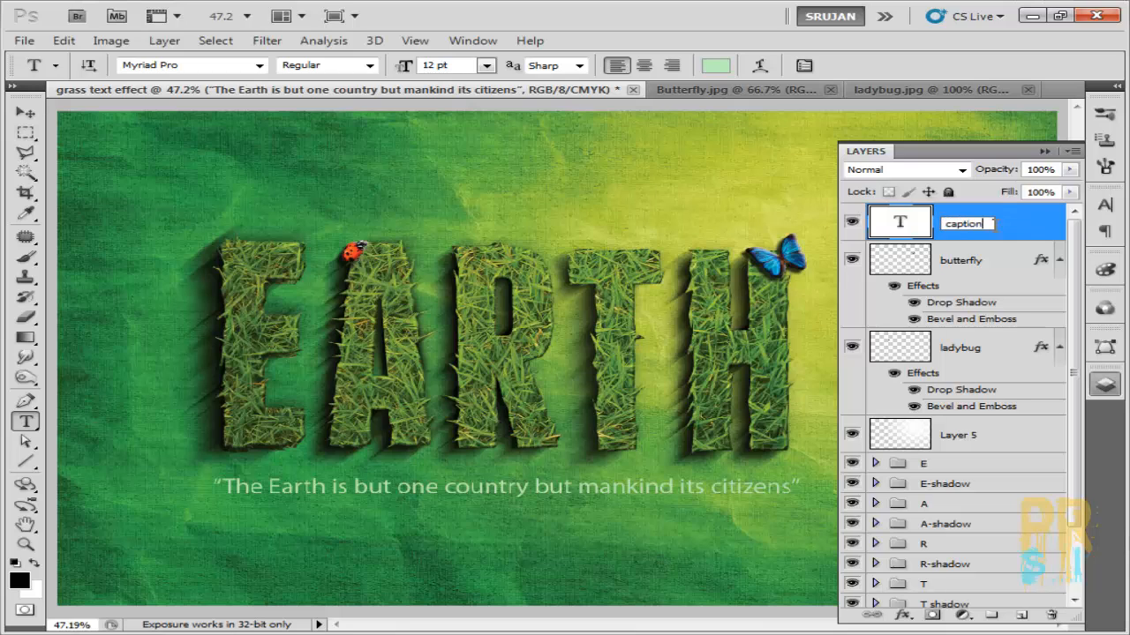
key("Return")
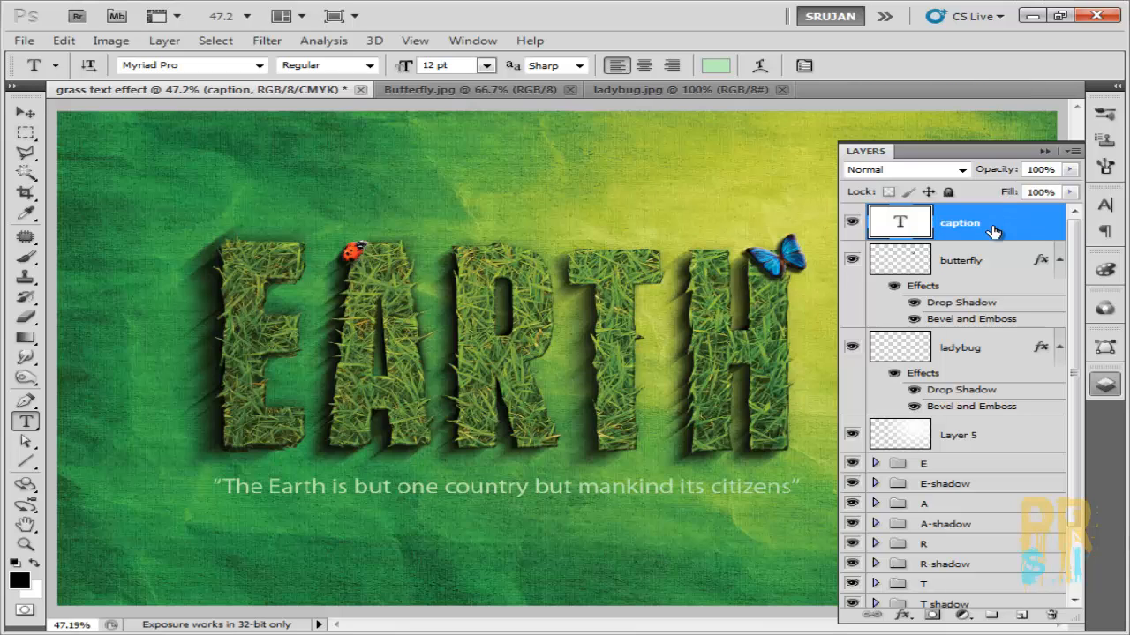
left_click(1044, 151)
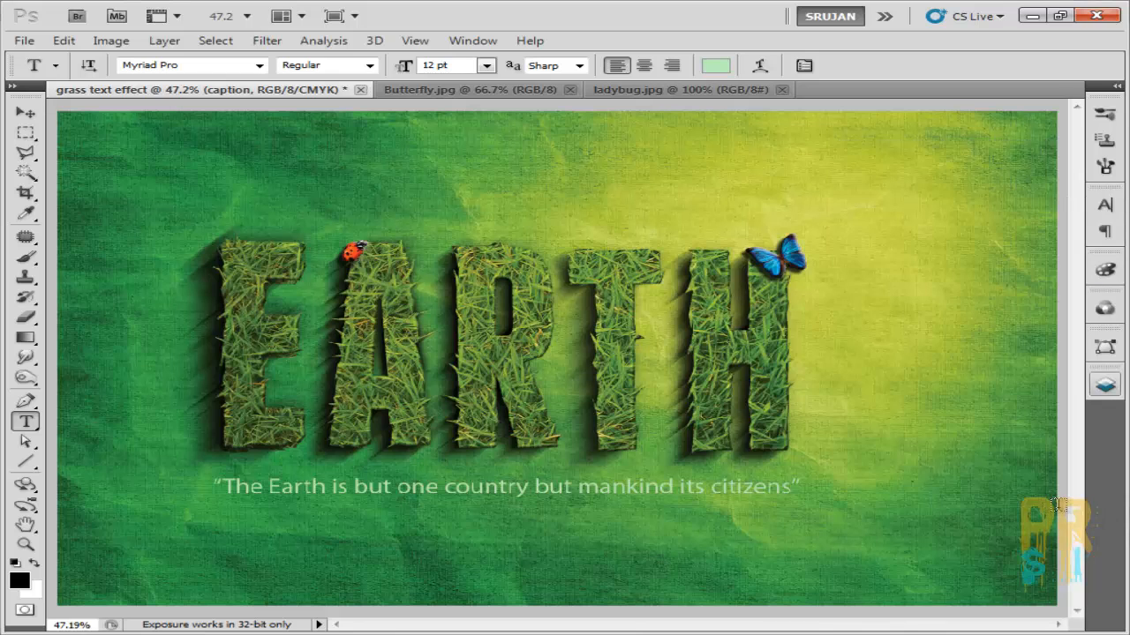
Create a new empty layer directly above the Background, beneath the H-shadow group.
key("ctrl+plus")
key("ctrl+plus")
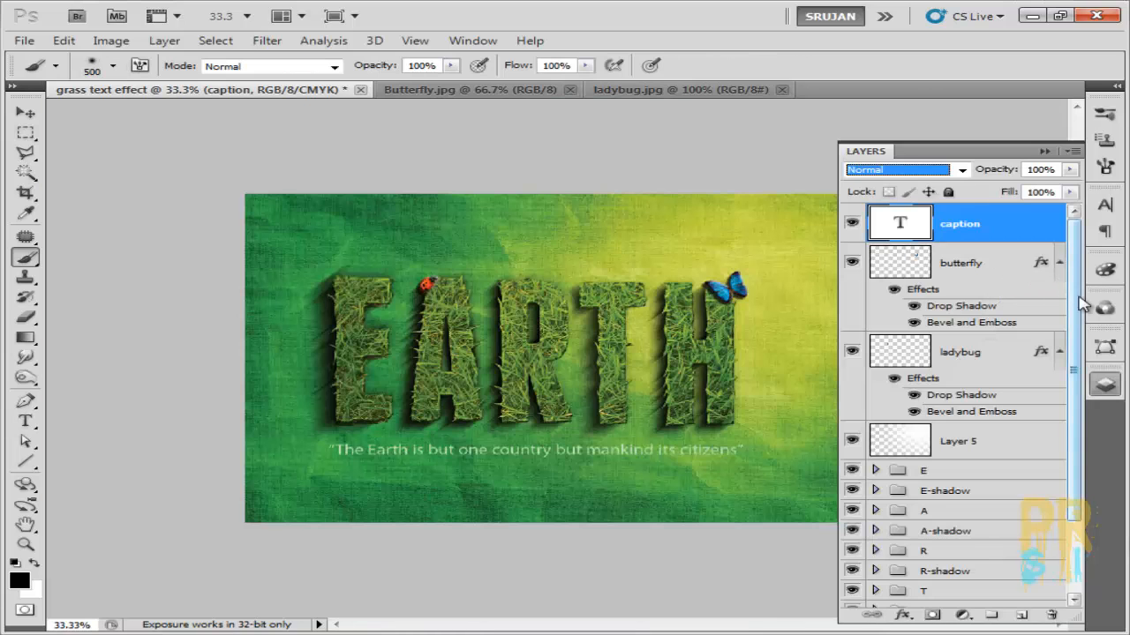
left_click_drag(1078, 300, 1003, 607)
left_click(1002, 595)
left_click(1021, 614)
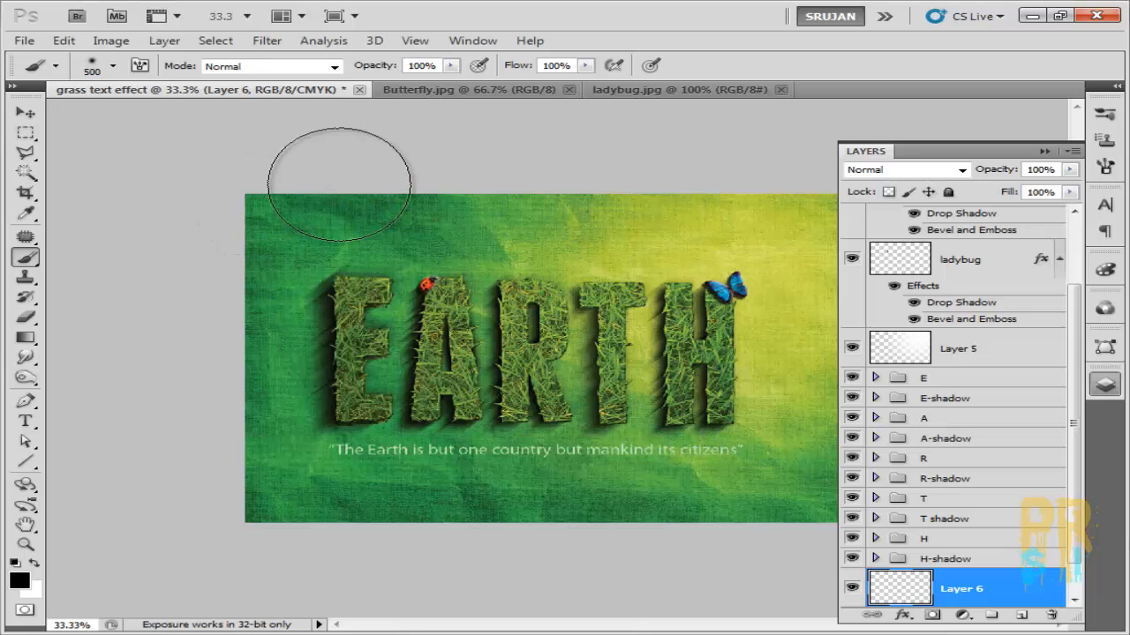
Paint a soft black vignette around all four canvas edges on the new layer with the 500 px brush at 100% opacity.
key("F7")
mouse_move(280, 164)
left_mouse_down()
mouse_move(763, 167)
mouse_move(889, 175)
mouse_move(925, 196)
mouse_move(930, 413)
mouse_move(921, 469)
mouse_move(894, 523)
mouse_move(820, 537)
mouse_move(220, 531)
mouse_move(207, 500)
mouse_move(200, 314)
mouse_move(252, 135)
left_mouse_up()
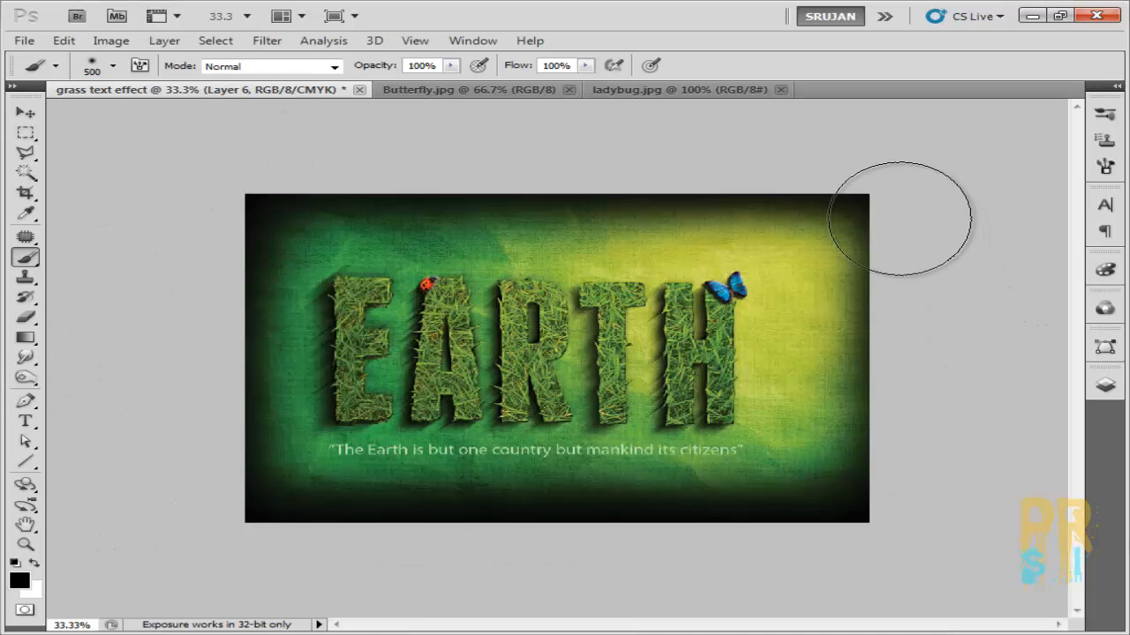
Set the vignette layer's blend mode to Overlay and lower its opacity to 49%.
left_click(1105, 387)
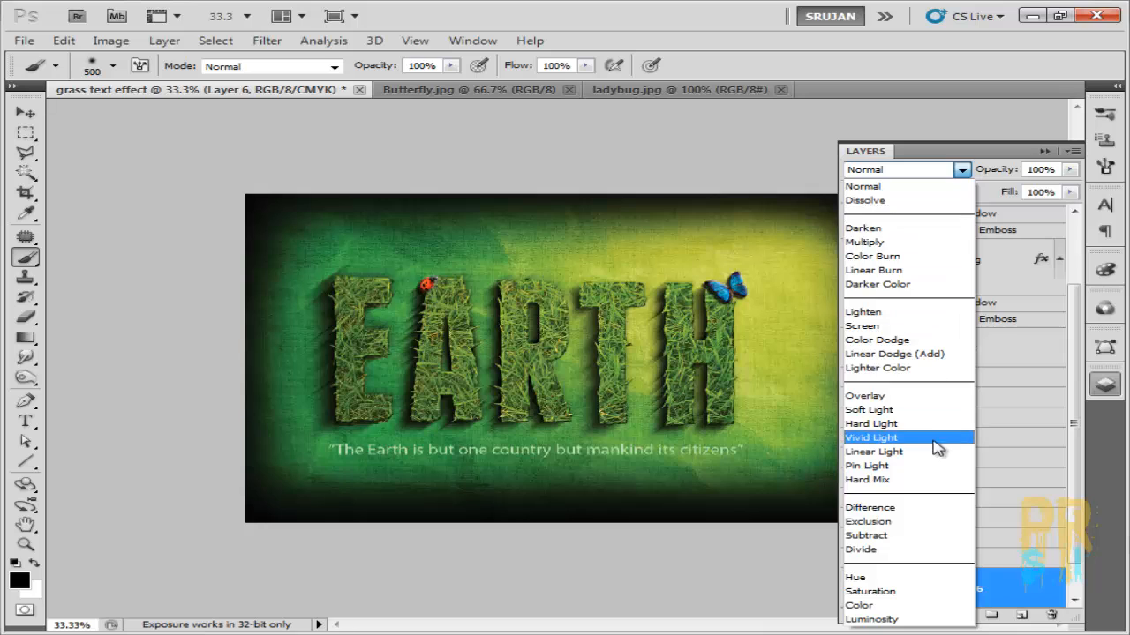
left_click(928, 395)
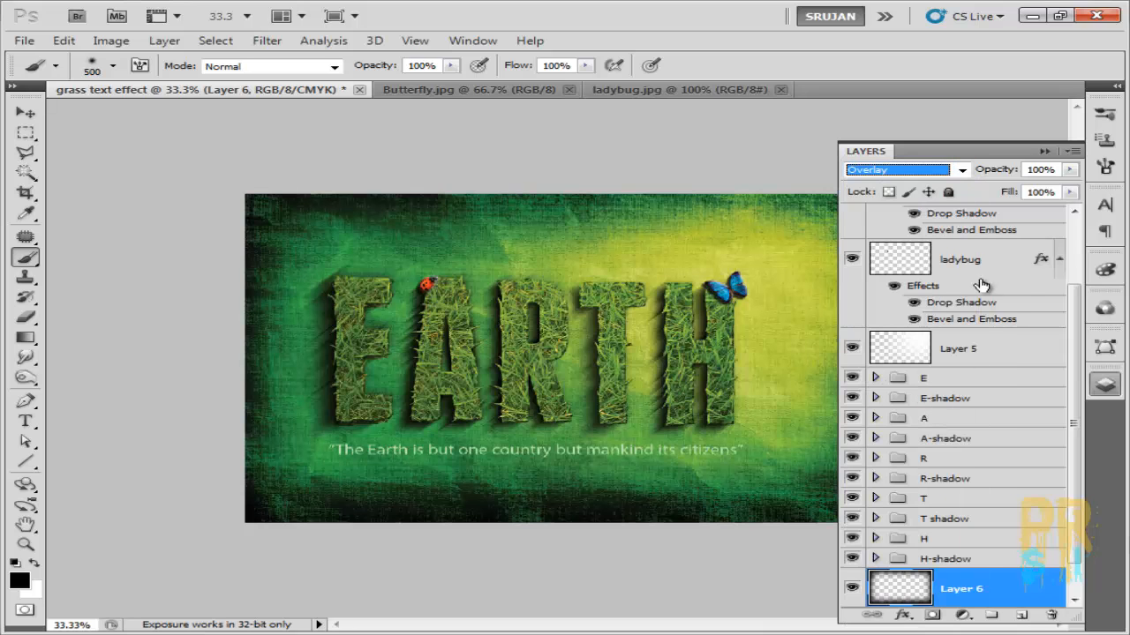
left_click_drag(1001, 169, 949, 175)
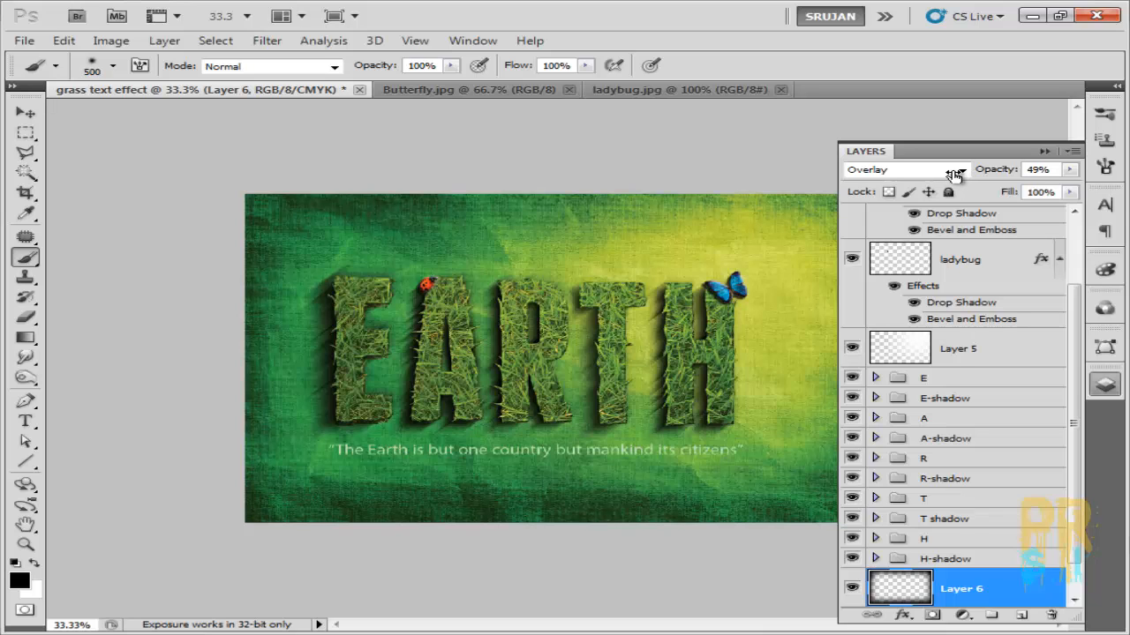
key("F7")
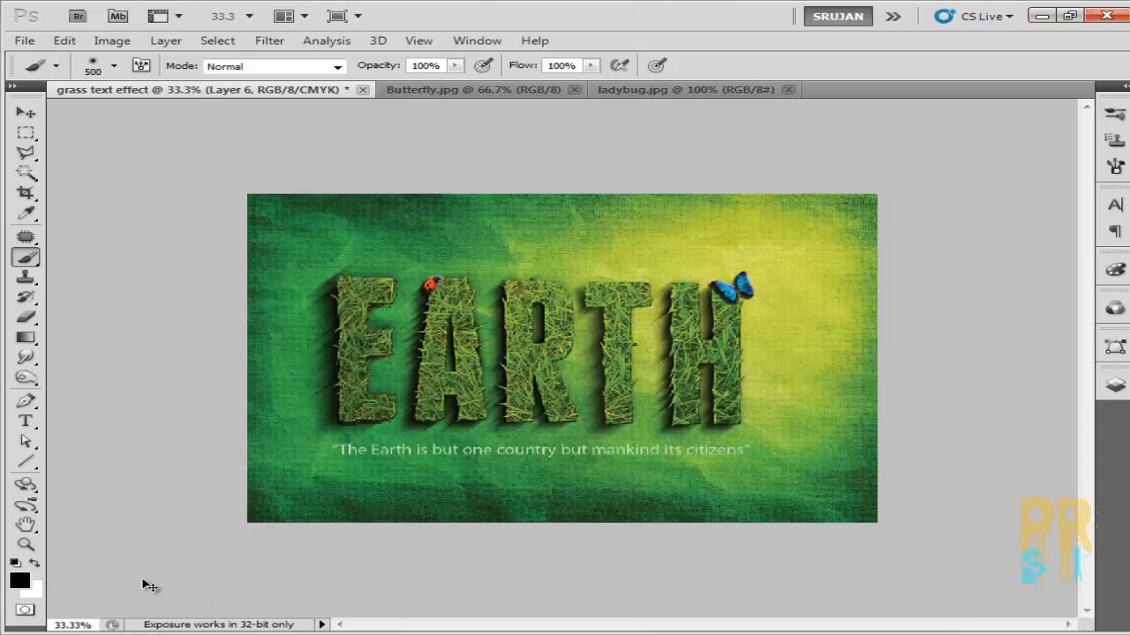
Switch to the Move tool and close the Butterfly.jpg source document.
key("ctrl+0")
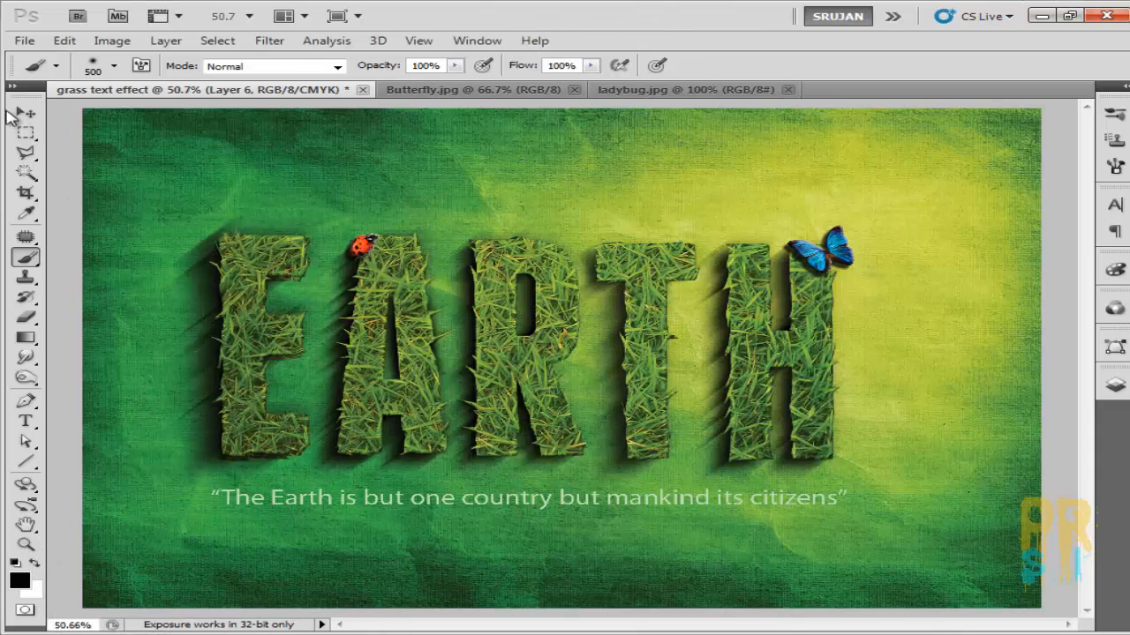
key("v")
left_click(574, 89)
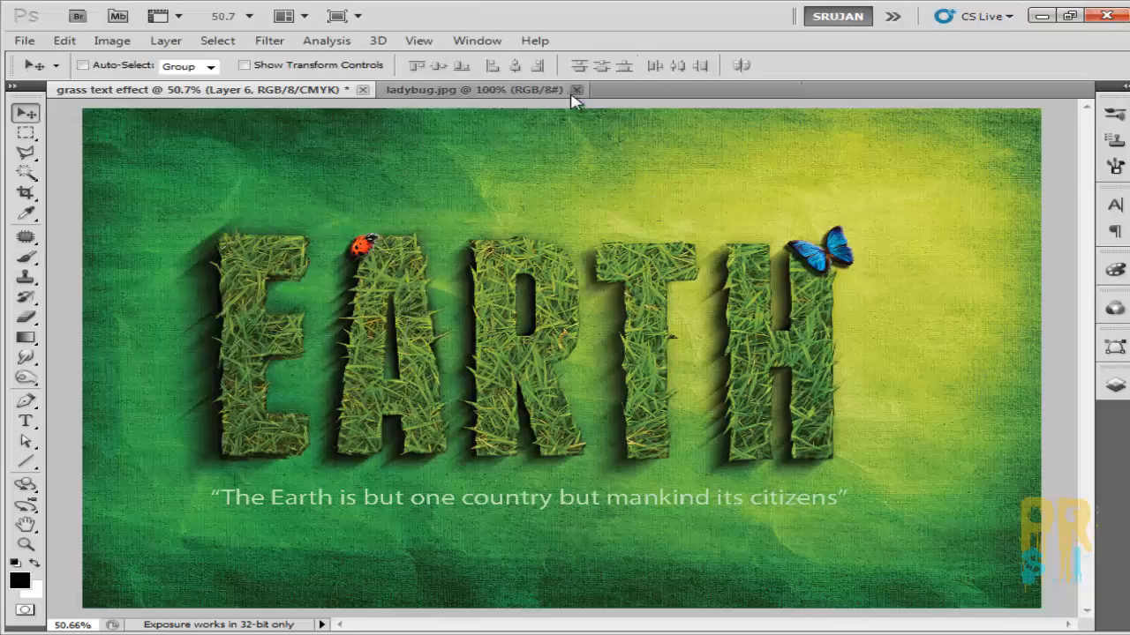